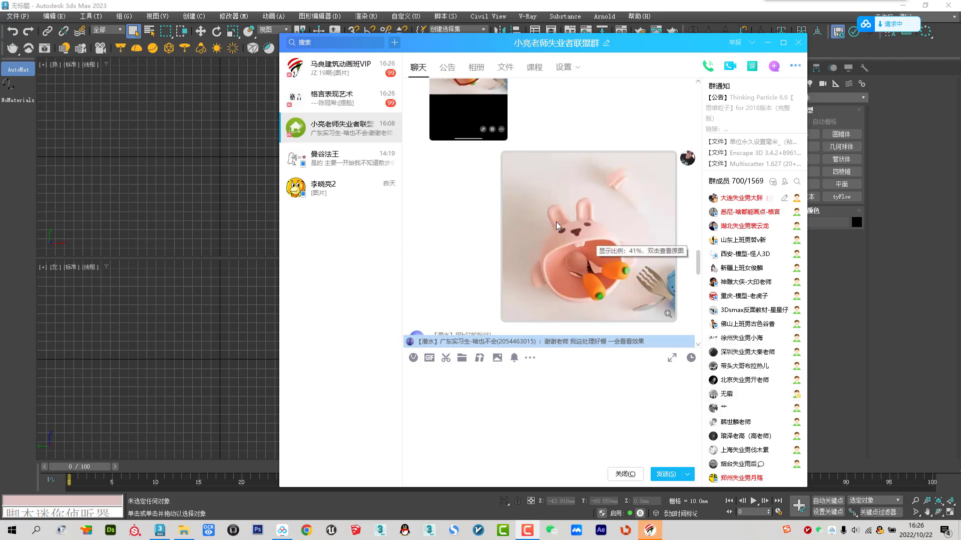
Step: In the QQ chat, view the annotated screenshot, then open the pink bunny bowl photo full size
scroll(545, 260, down, 2)
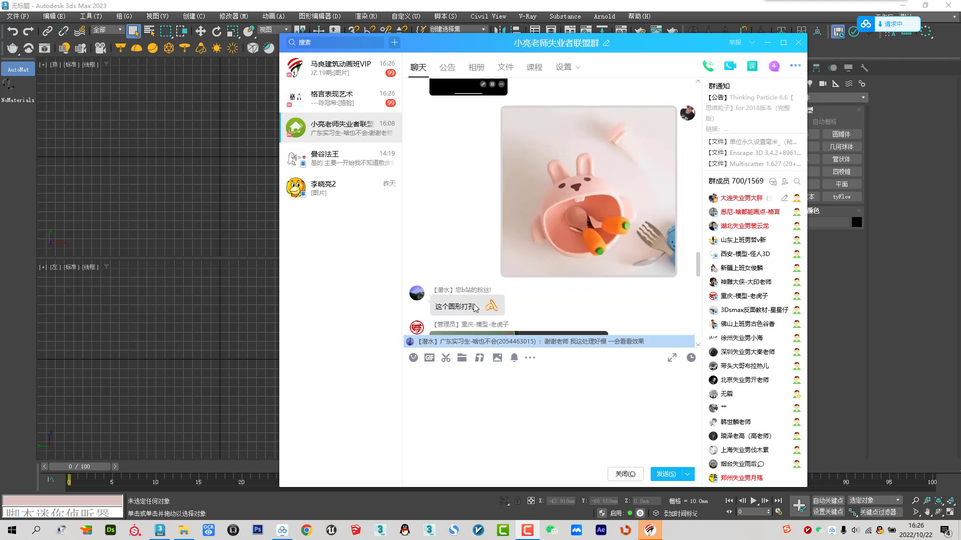
scroll(480, 305, up, 3)
scroll(480, 265, up, 2)
click(478, 263)
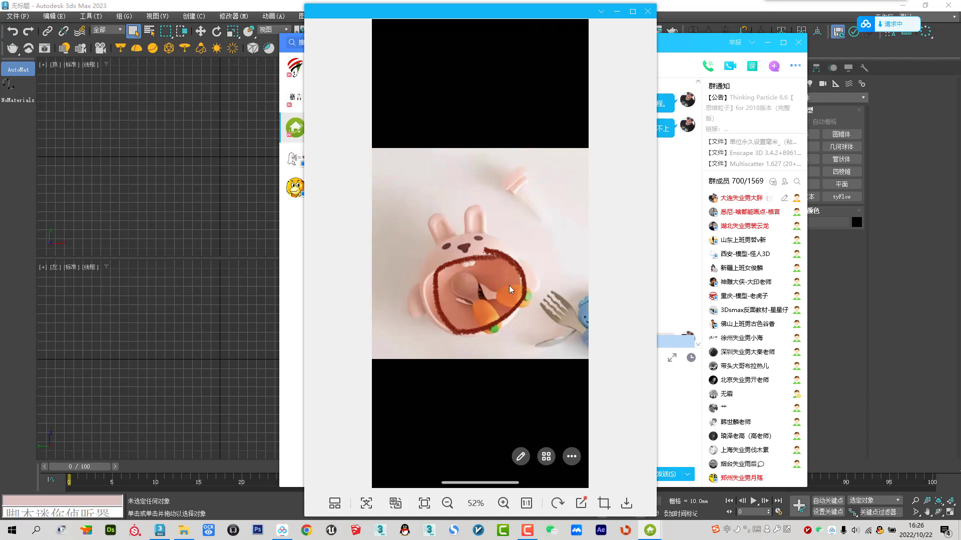
click(632, 11)
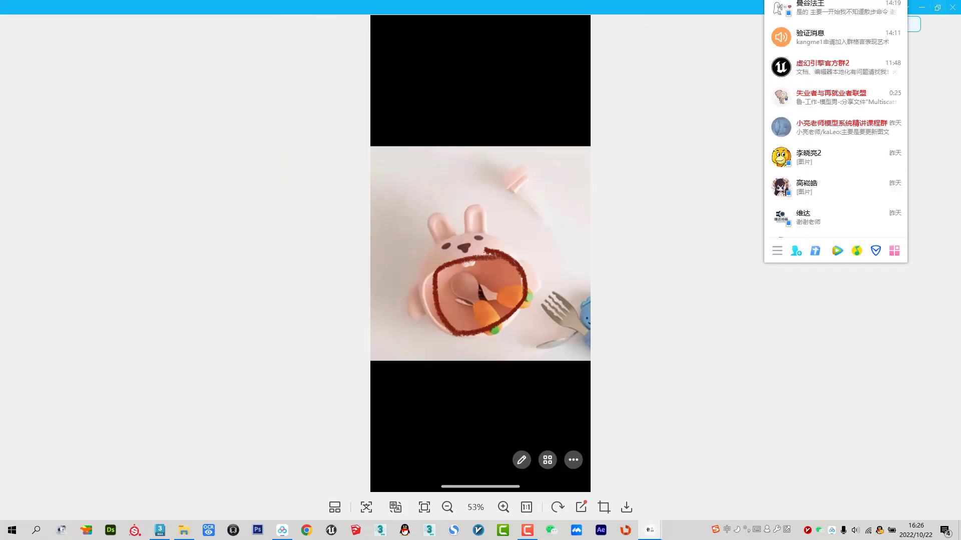
key(Escape)
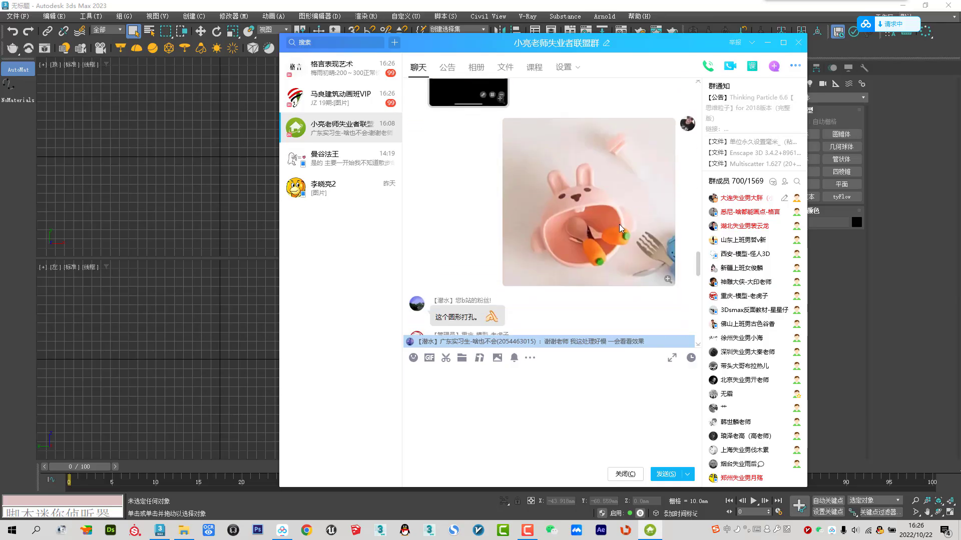
double_click(621, 231)
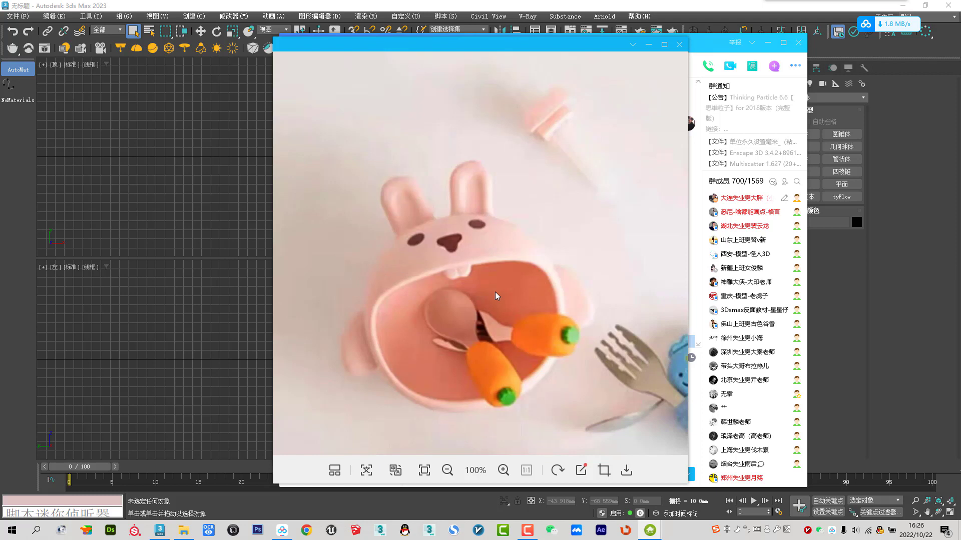
Step: Put the chat away and draw a box in the Top viewport
click(142, 163)
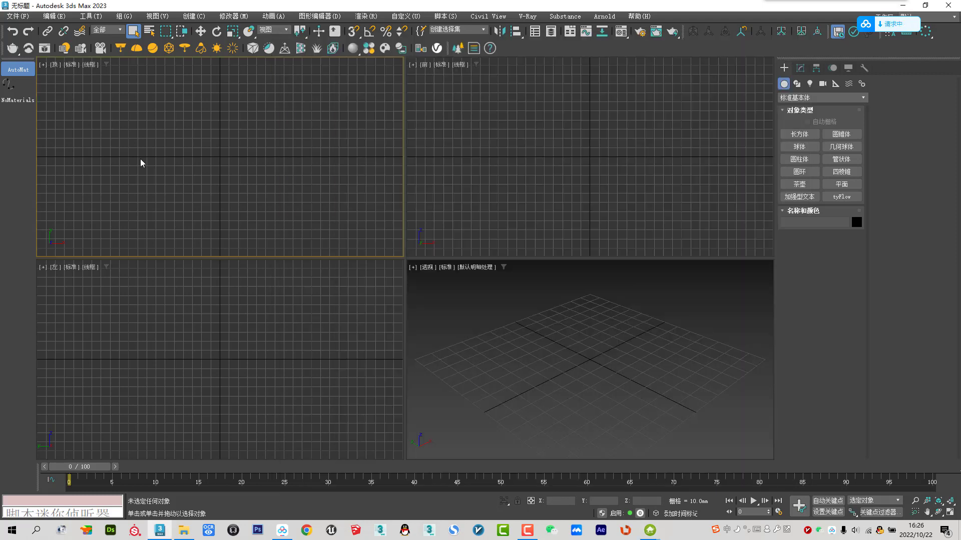
click(799, 134)
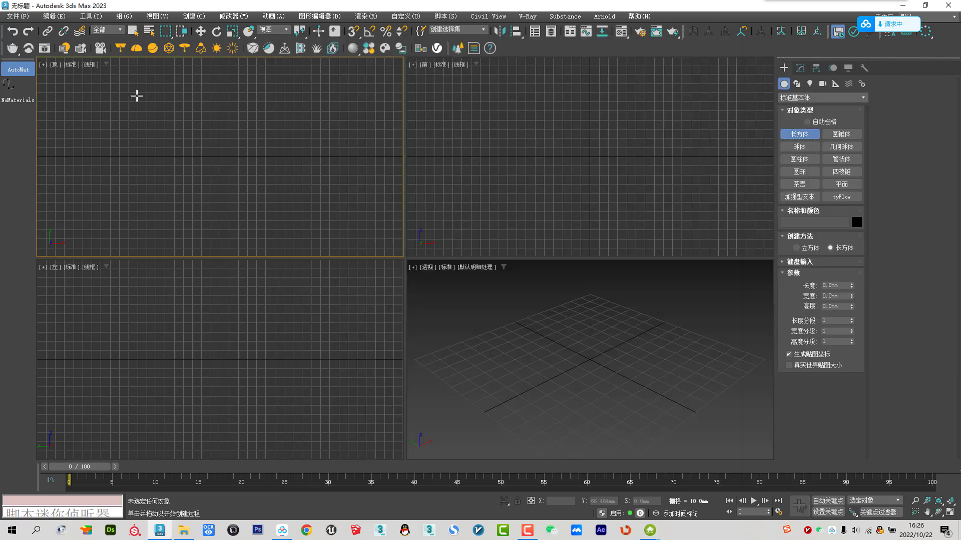
drag(166, 98, 296, 229)
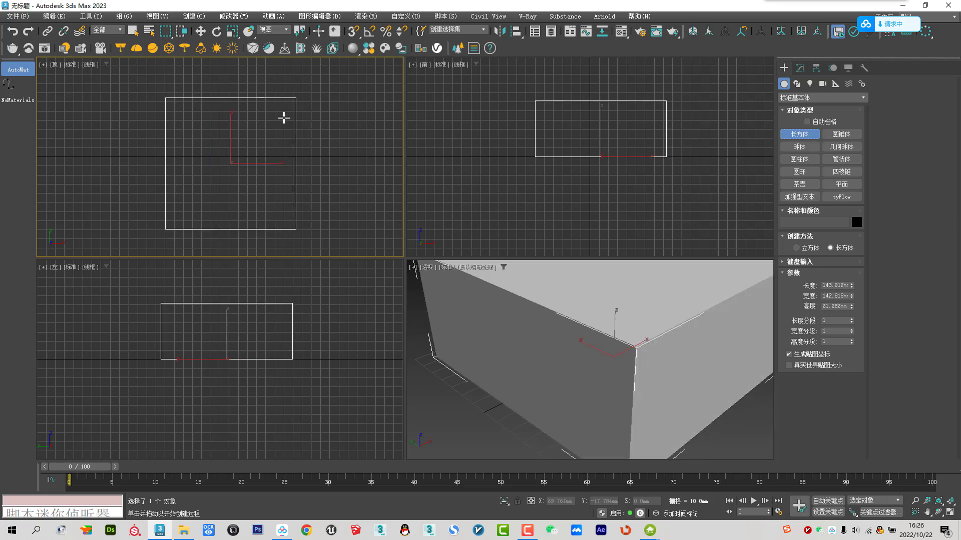
click(379, 155)
Step: Set the box to 200 mm length, width and height with 6 segments per side
double_click(828, 285)
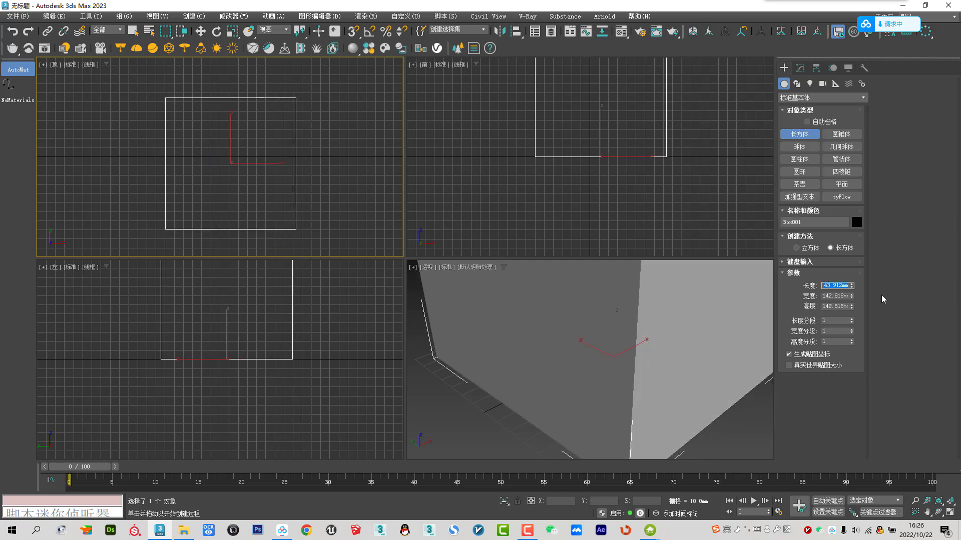
key(Tab)
text(200)
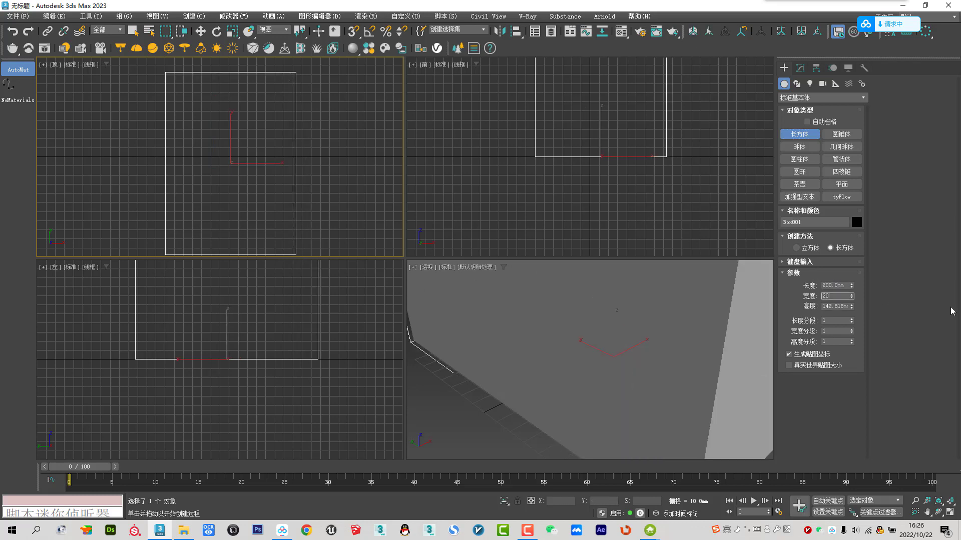
key(Tab)
key(Tab)
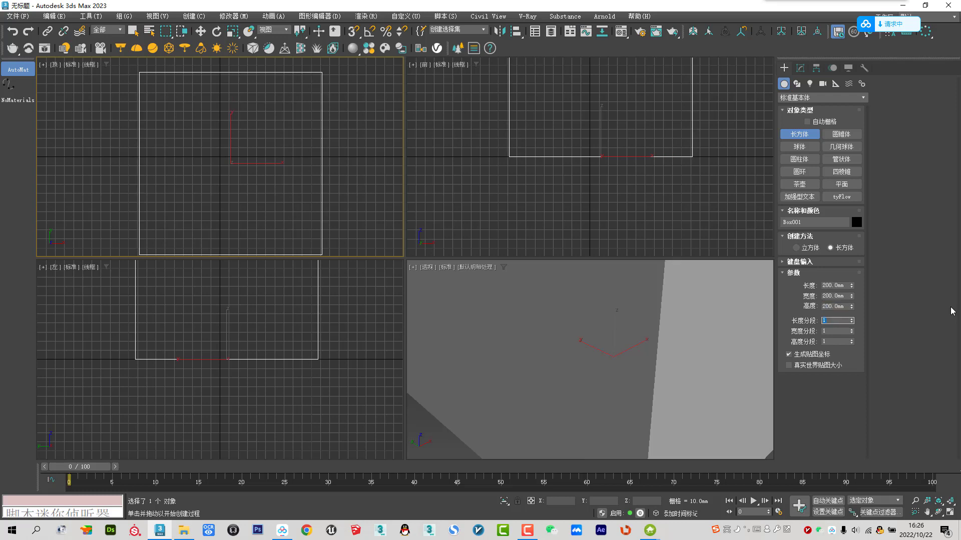
text(6)
key(Tab)
text(6)
key(Tab)
text(6)
key(Tab)
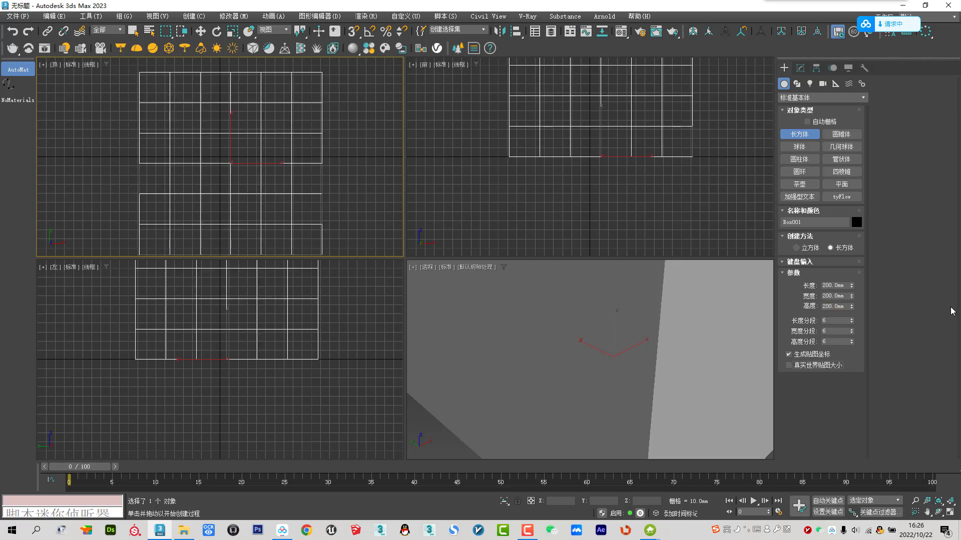
Step: Maximize the Perspective view and turn on edged faces for the cube
scroll(715, 360, down, 5)
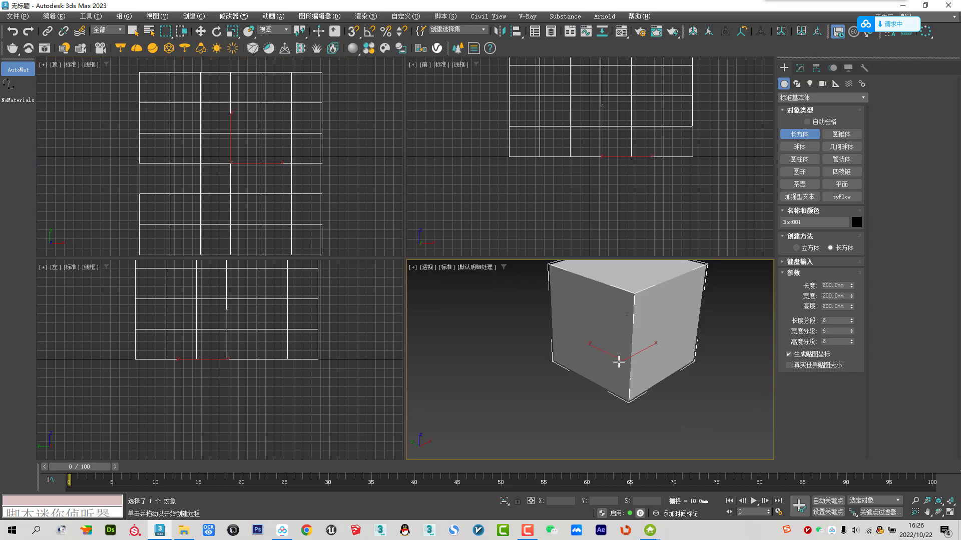
key(alt+w)
key(F4)
scroll(513, 310, down, 2)
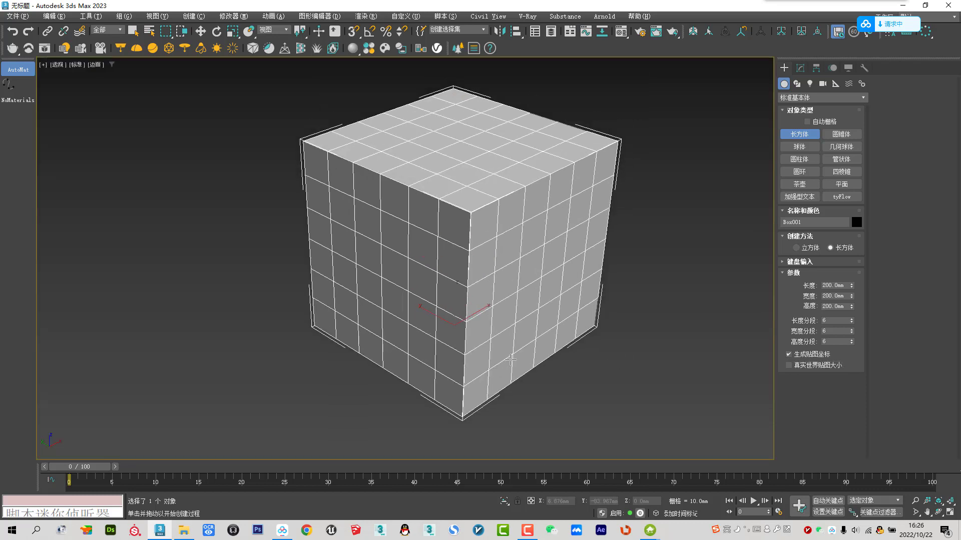
Step: Center the cube's pivot on the object using Affect Pivot Only
click(815, 68)
click(820, 137)
click(821, 189)
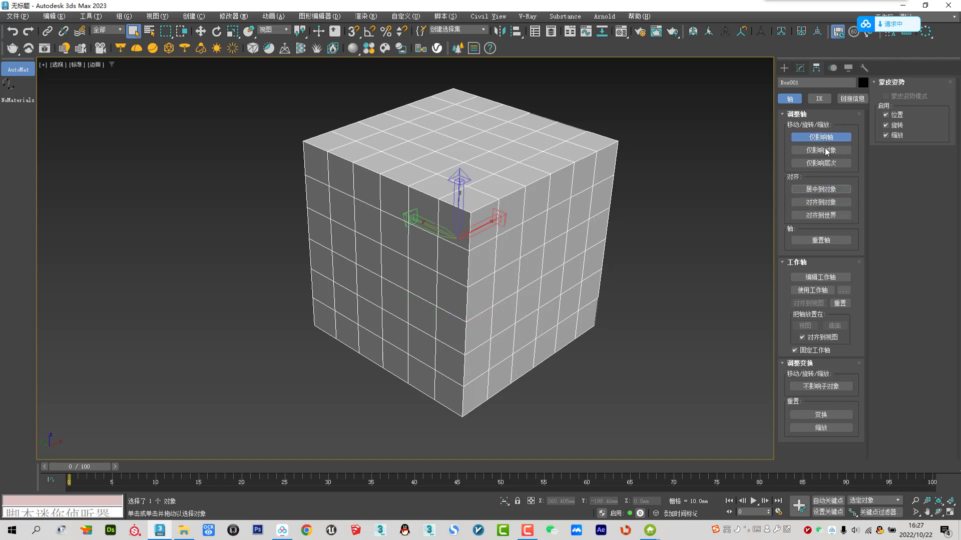
click(821, 137)
Step: Add a Spherify modifier and orbit around the resulting sphere
click(800, 68)
click(813, 95)
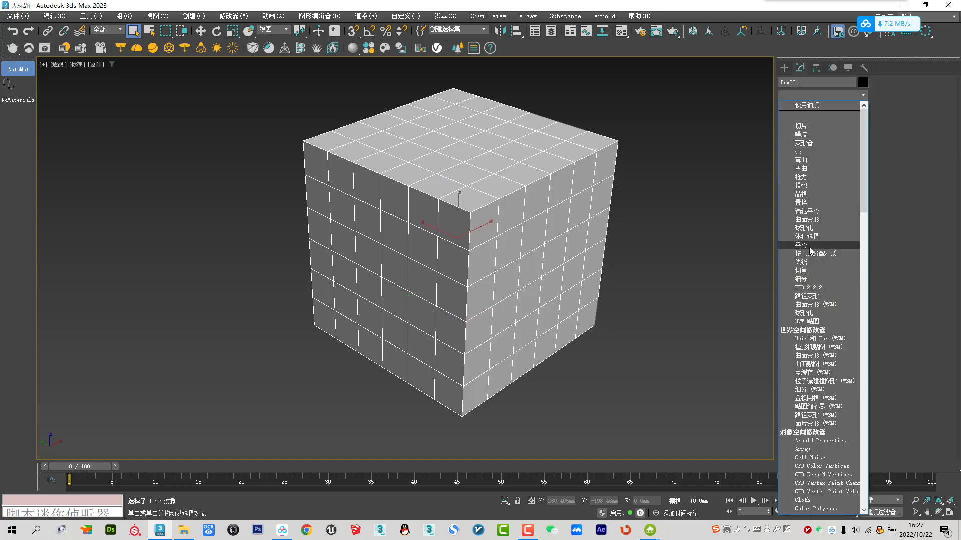
click(803, 228)
mouse_move(560, 263)
alt+middle_down()
mouse_move(596, 255)
mouse_move(544, 252)
alt+middle_up()
scroll(478, 262, up, 2)
alt+middle_drag(478, 262, 443, 243)
alt+middle_drag(353, 227, 340, 217)
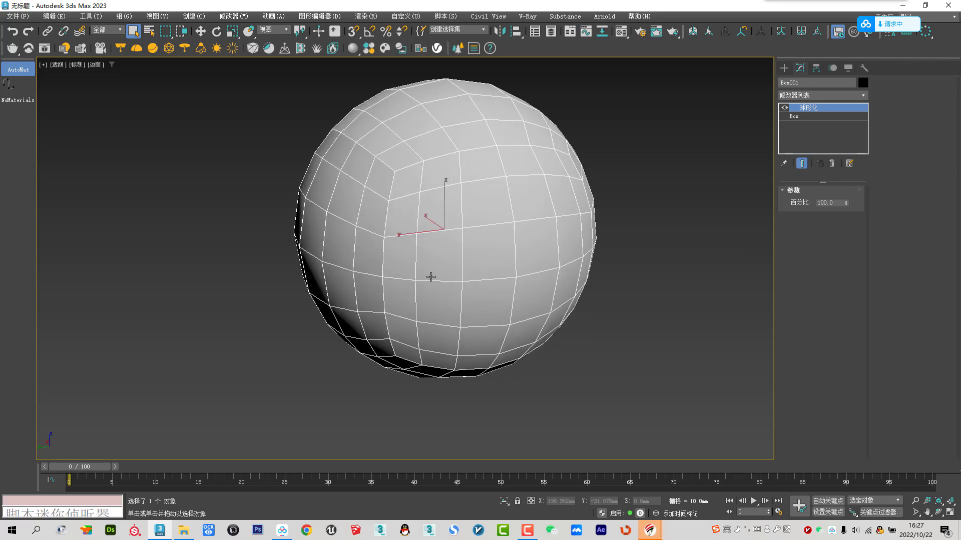
mouse_move(596, 285)
alt+middle_down()
mouse_move(517, 272)
mouse_move(510, 285)
alt+middle_up()
mouse_move(502, 177)
alt+middle_down()
mouse_move(515, 242)
mouse_move(545, 232)
alt+middle_up()
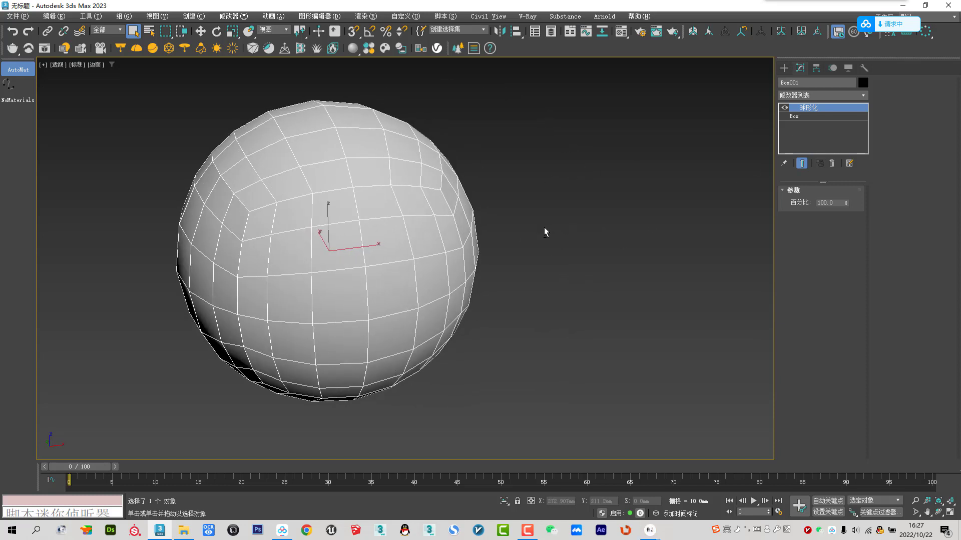
Step: Convert the sphere to an Editable Poly and show it in the Left wireframe view
right_click(601, 261)
mouse_move(628, 368)
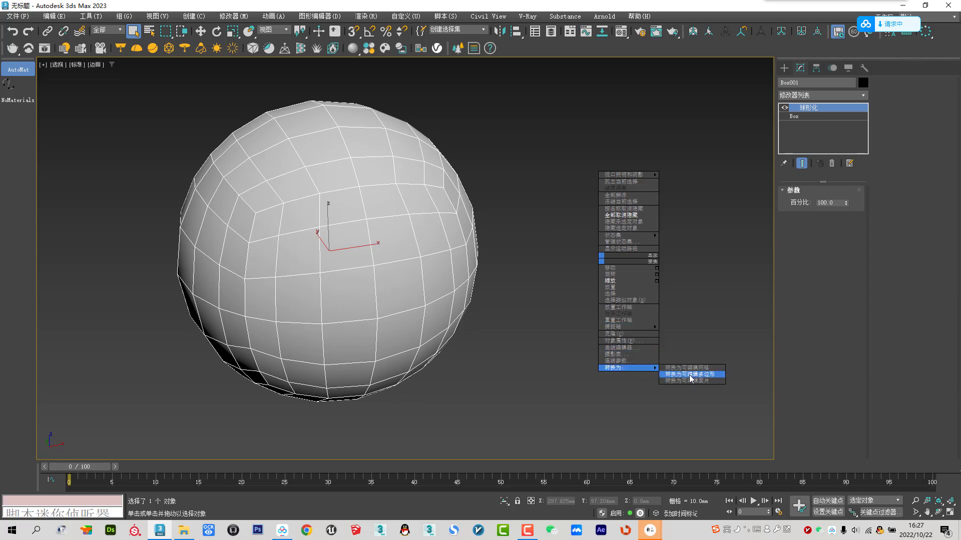
click(691, 375)
key(l)
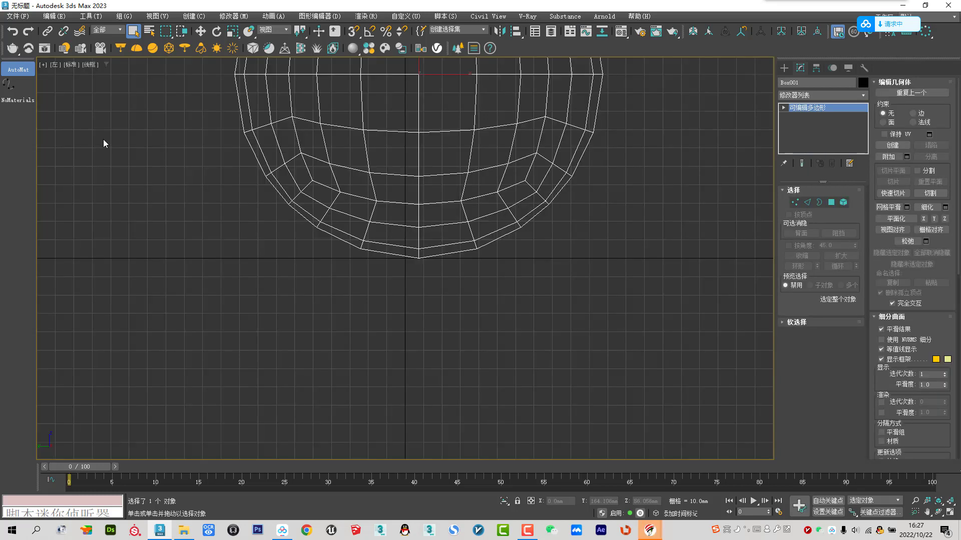
mouse_move(390, 179)
middle_down()
mouse_move(398, 294)
mouse_move(465, 348)
middle_up()
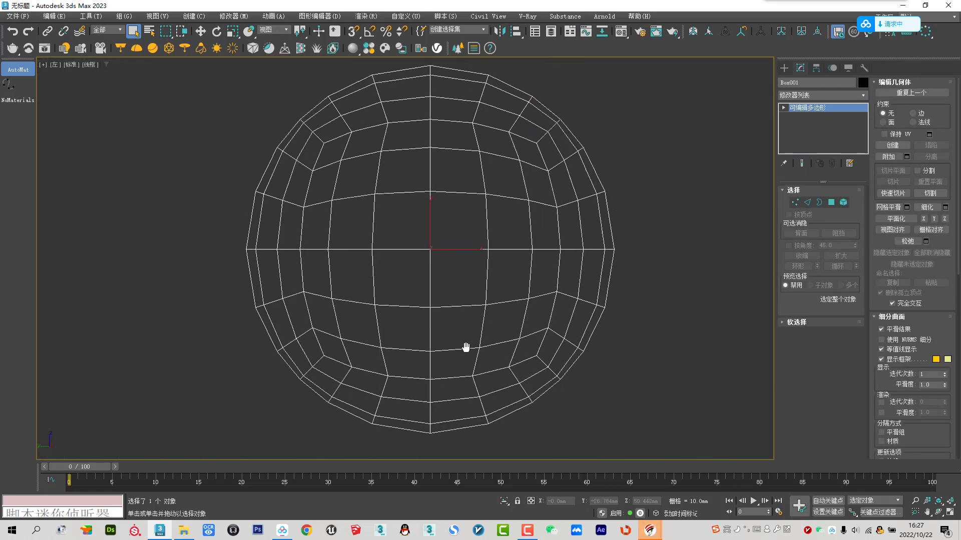
Step: Compare the sphere against the bunny bowl reference photo, then close the photo
key(alt+Tab)
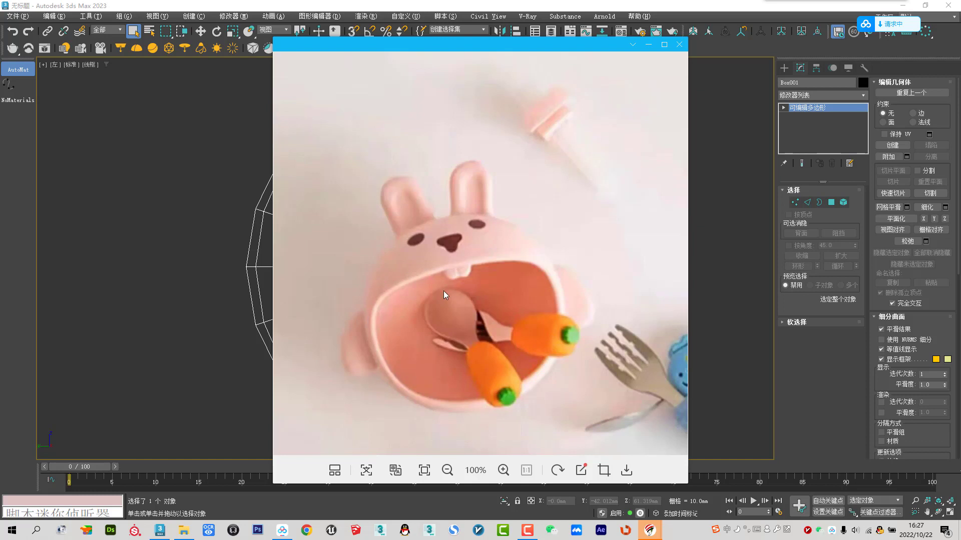
key(alt+Tab)
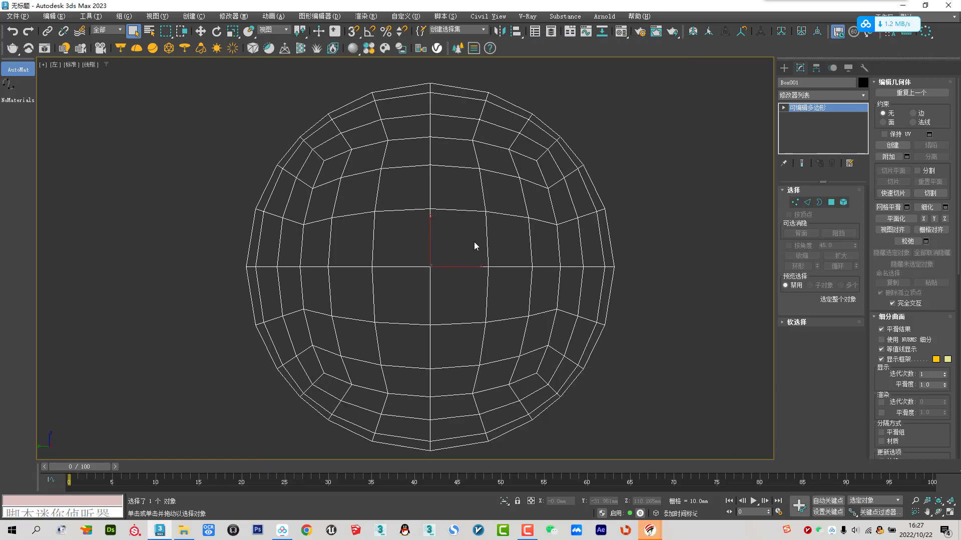
middle_drag(474, 242, 405, 231)
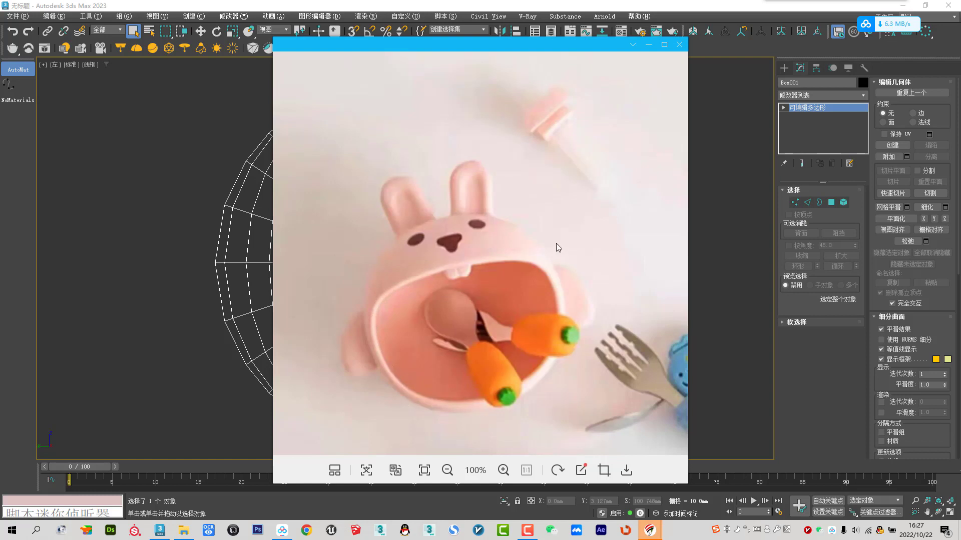
key(Escape)
Step: In Edge mode, select the upper-left vertical loop and flatten it with Edge constraint on
key(2)
click(358, 149)
double_click(358, 148)
right_click(358, 148)
click(388, 146)
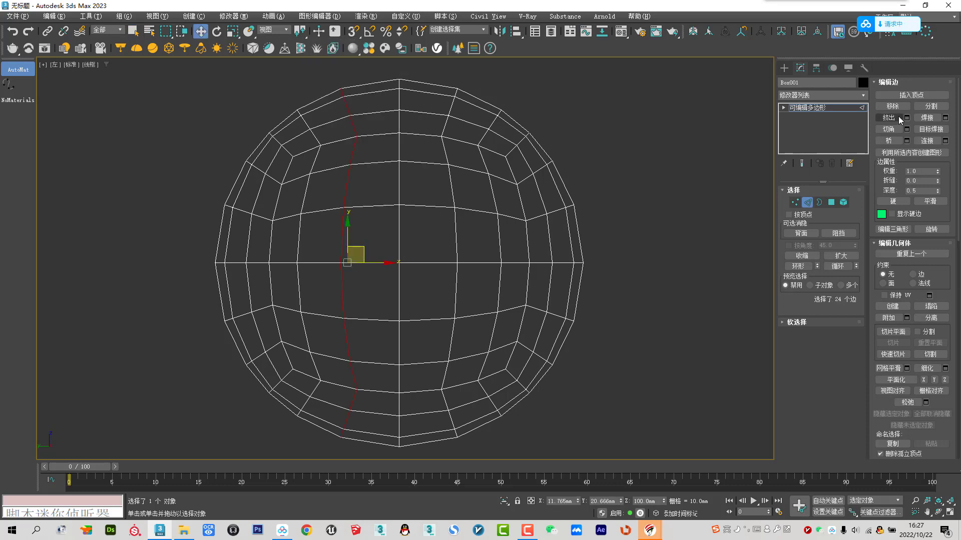
click(913, 274)
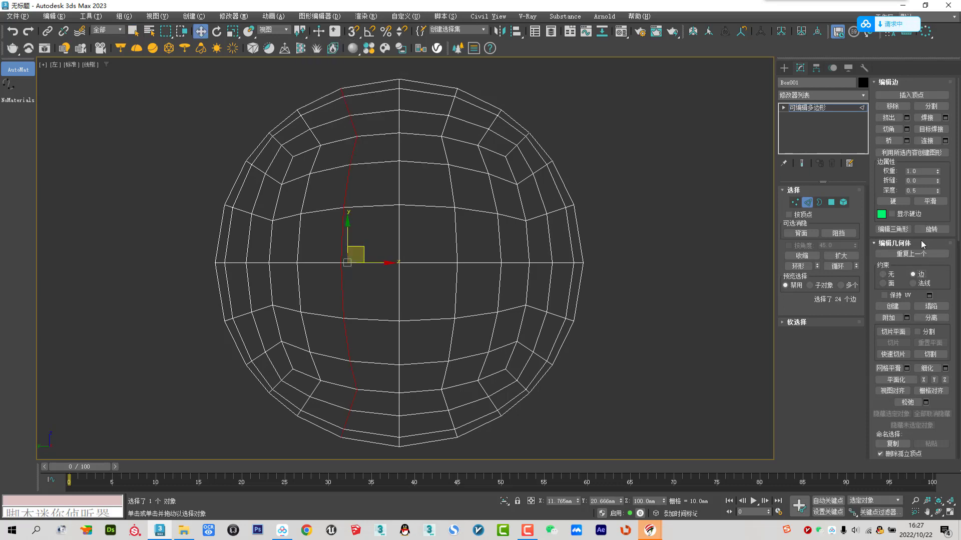
click(933, 380)
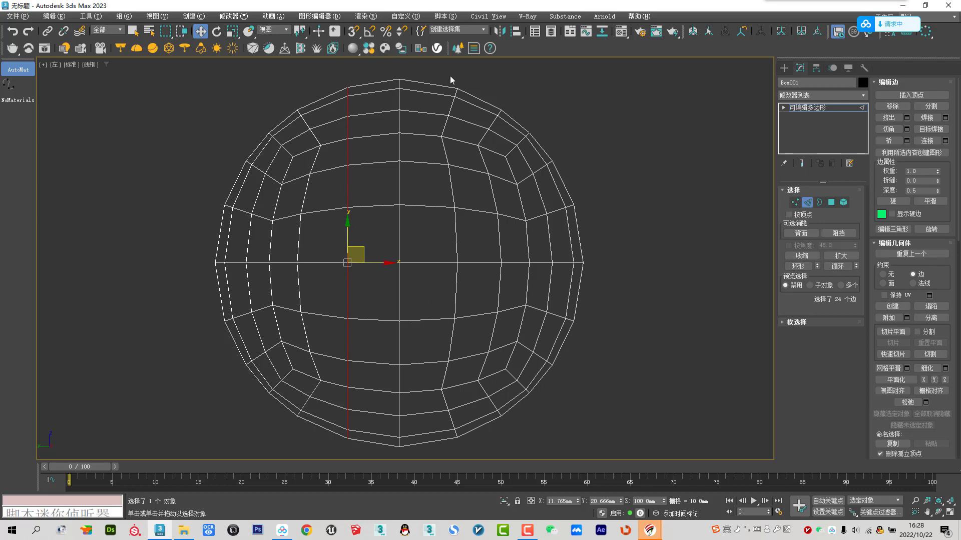
Step: Flatten the right-of-centre vertical loop and the upper and lower horizontal loops with Make Planar
double_click(449, 236)
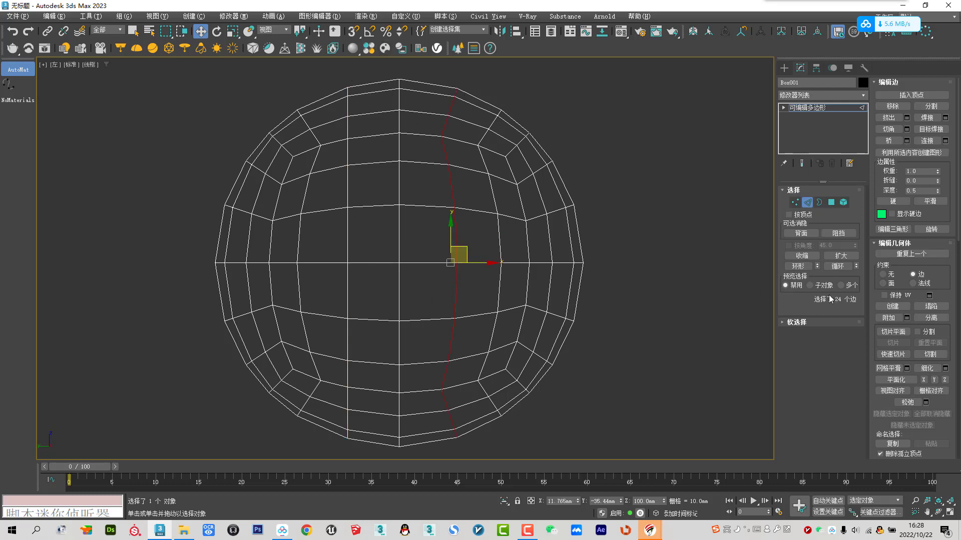
click(924, 380)
click(930, 378)
double_click(420, 205)
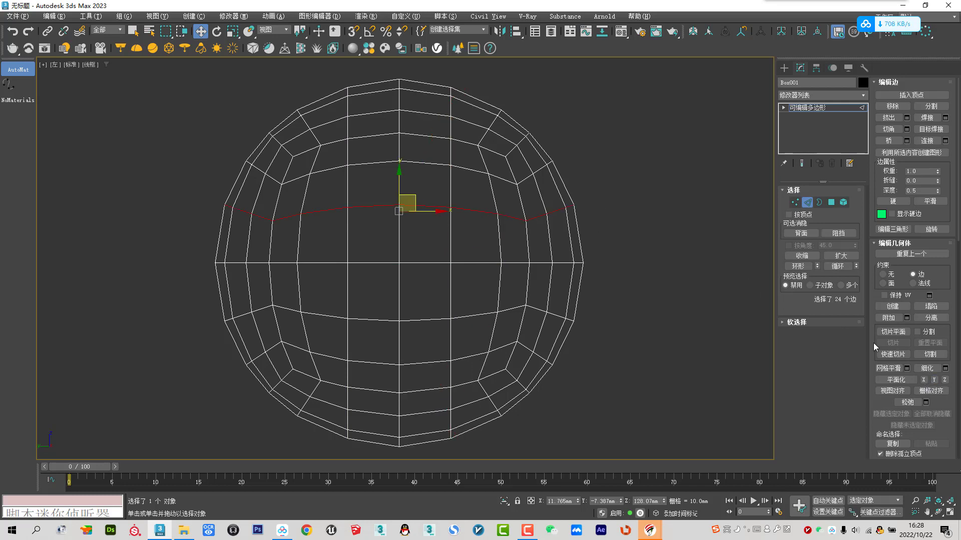
click(944, 380)
double_click(432, 315)
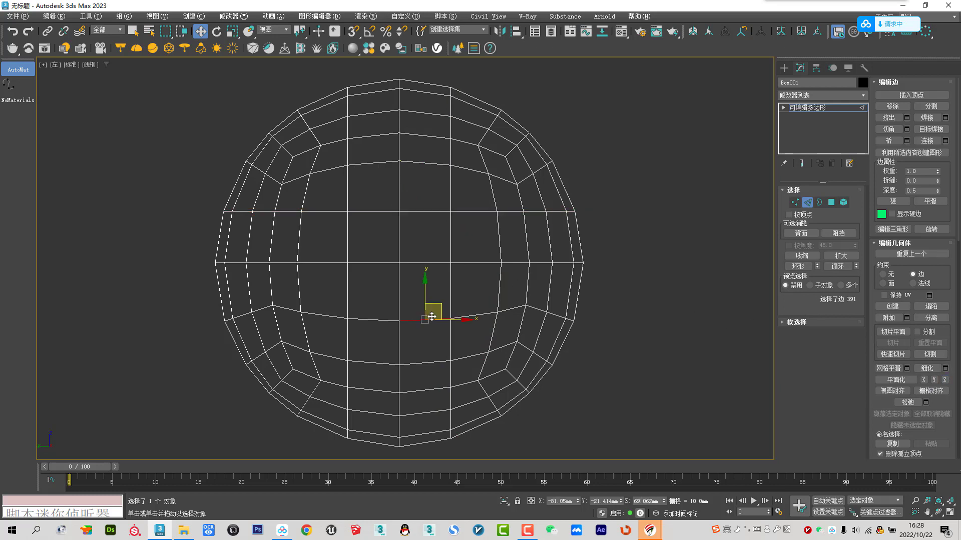
click(945, 380)
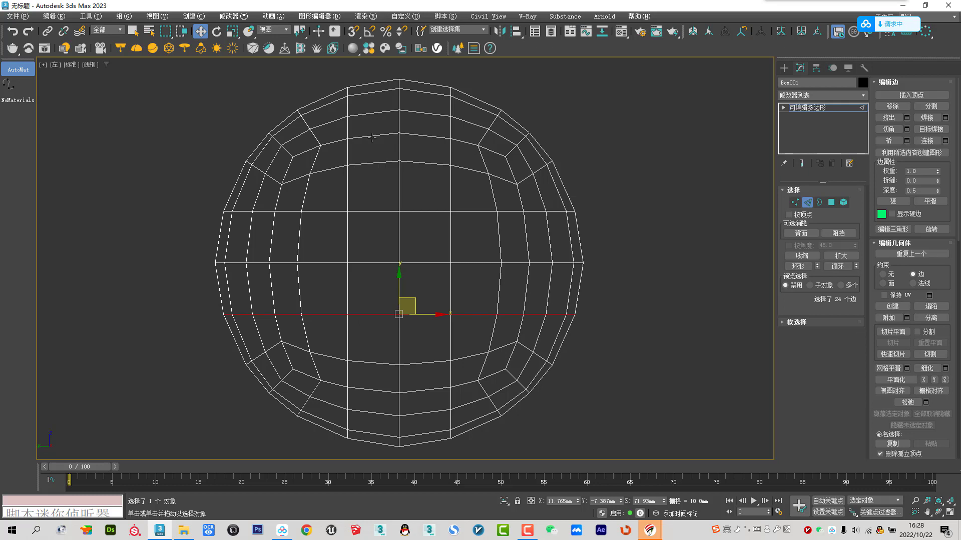
Step: Slide the two coincident centre vertices leftward along the surface with Face constraint
key(1)
drag(316, 251, 366, 291)
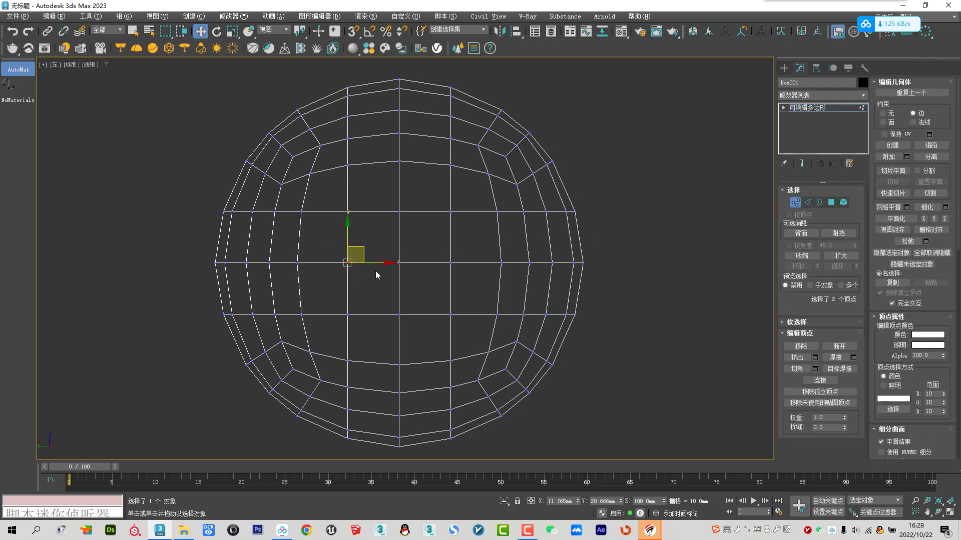
right_click(369, 217)
click(383, 226)
click(882, 122)
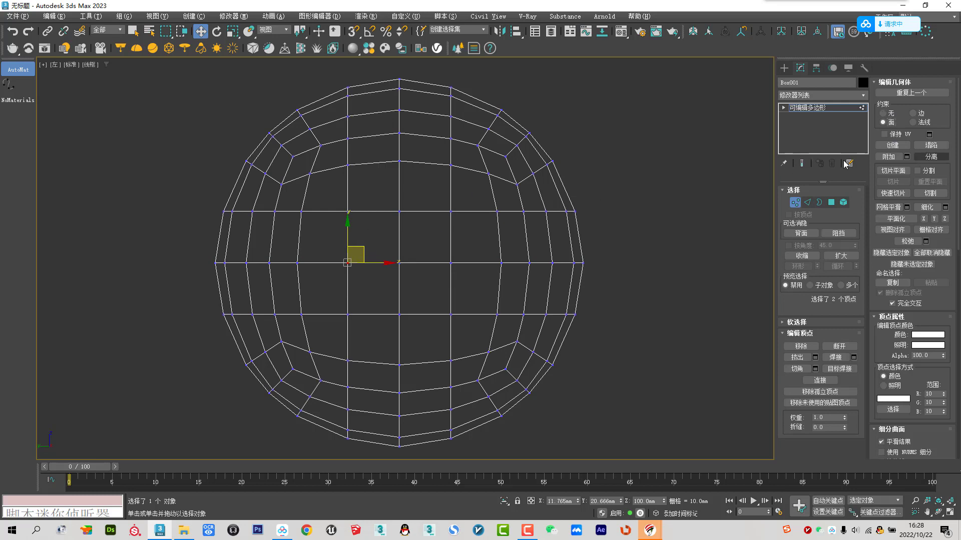
drag(366, 250, 379, 236)
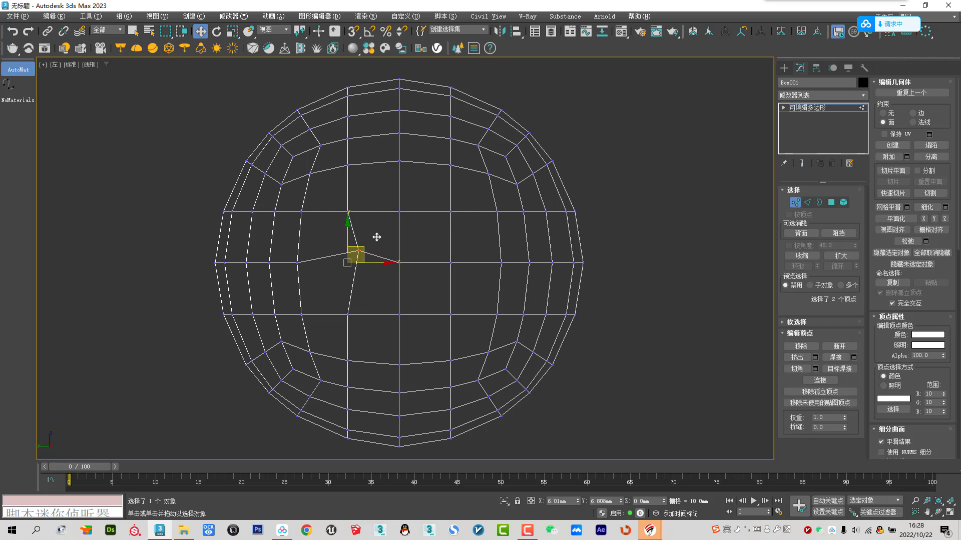
mouse_move(355, 255)
mouse_down()
mouse_move(306, 256)
mouse_move(370, 305)
mouse_move(384, 292)
mouse_move(325, 294)
mouse_move(368, 300)
mouse_move(314, 244)
mouse_move(328, 288)
mouse_move(374, 236)
mouse_up()
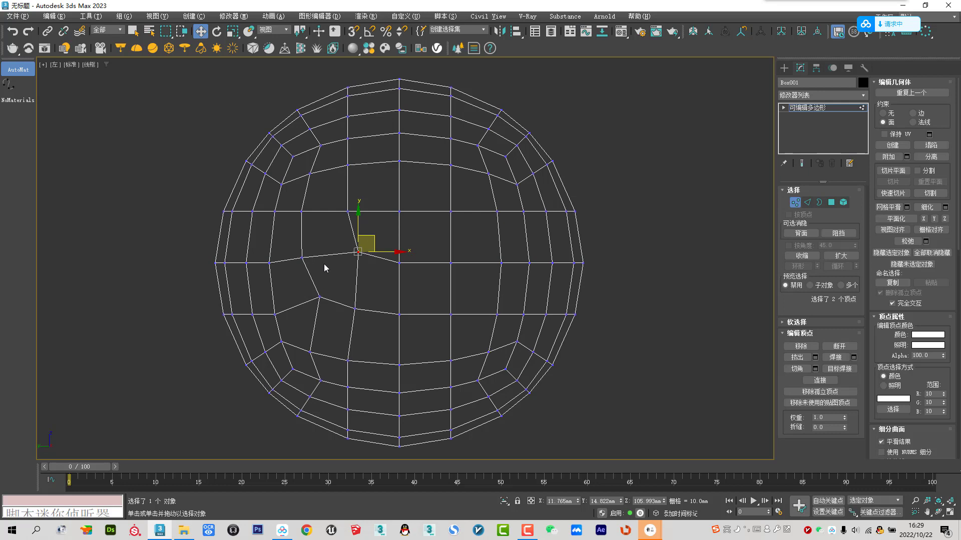
mouse_move(313, 274)
mouse_down()
mouse_move(302, 280)
mouse_move(359, 310)
mouse_move(353, 266)
mouse_up()
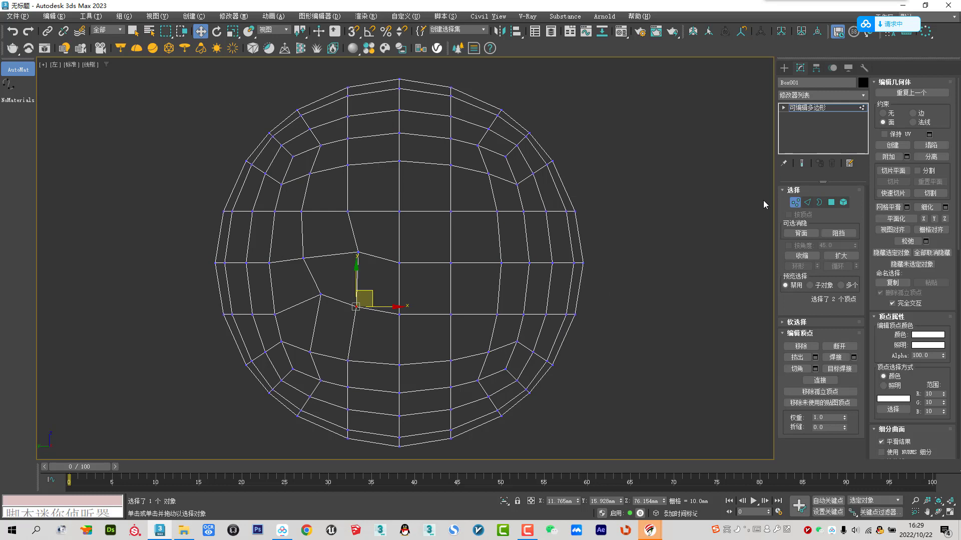
Step: Exit vertex mode, set constraints to None and add a Spherify modifier
click(792, 203)
key(p)
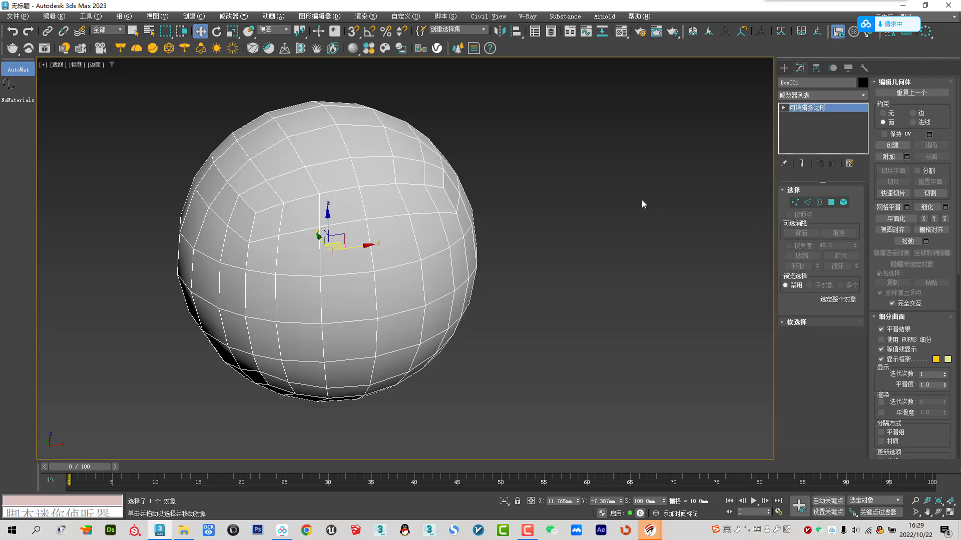
mouse_move(641, 204)
alt+middle_down()
mouse_move(389, 217)
mouse_move(346, 267)
mouse_move(403, 225)
mouse_move(385, 410)
mouse_move(571, 281)
mouse_move(792, 183)
alt+middle_up()
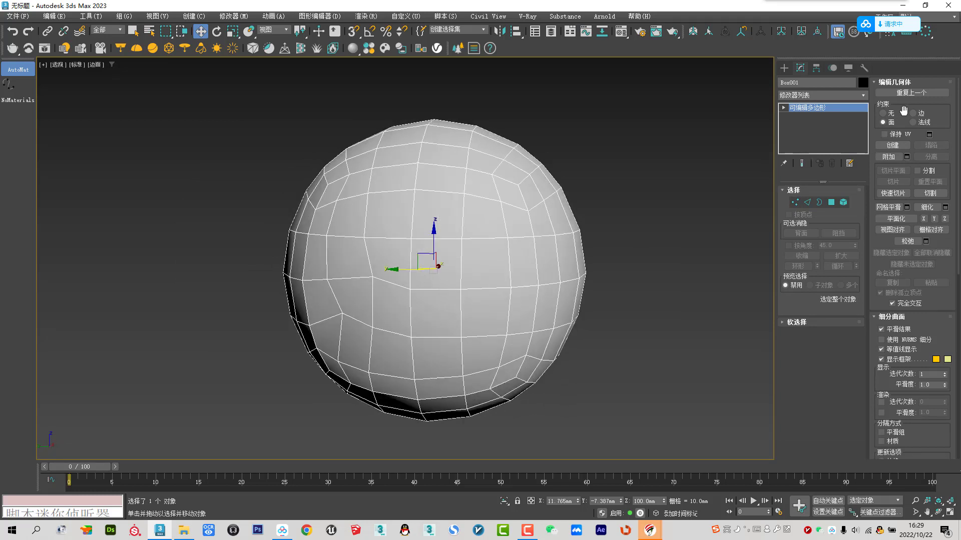
click(883, 113)
click(809, 96)
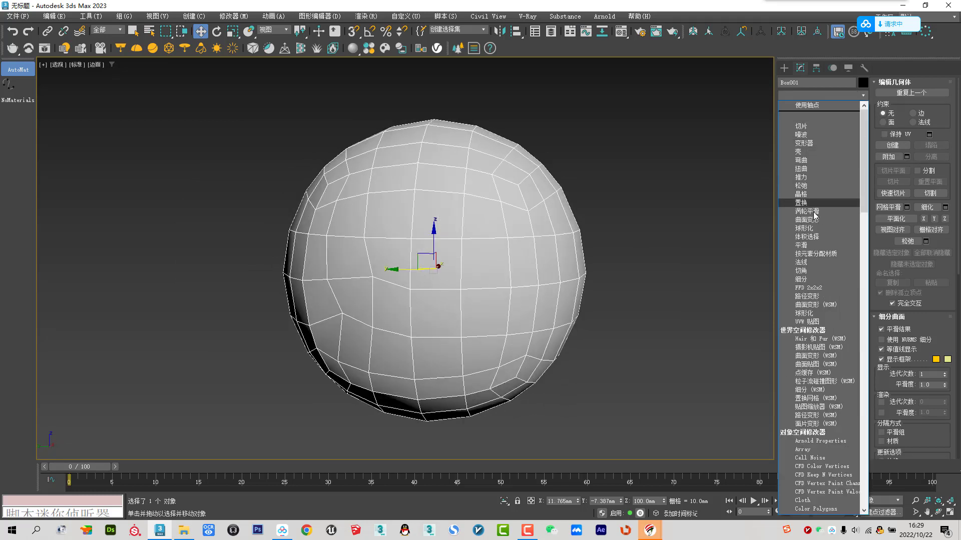
click(811, 235)
alt+middle_drag(511, 276, 402, 263)
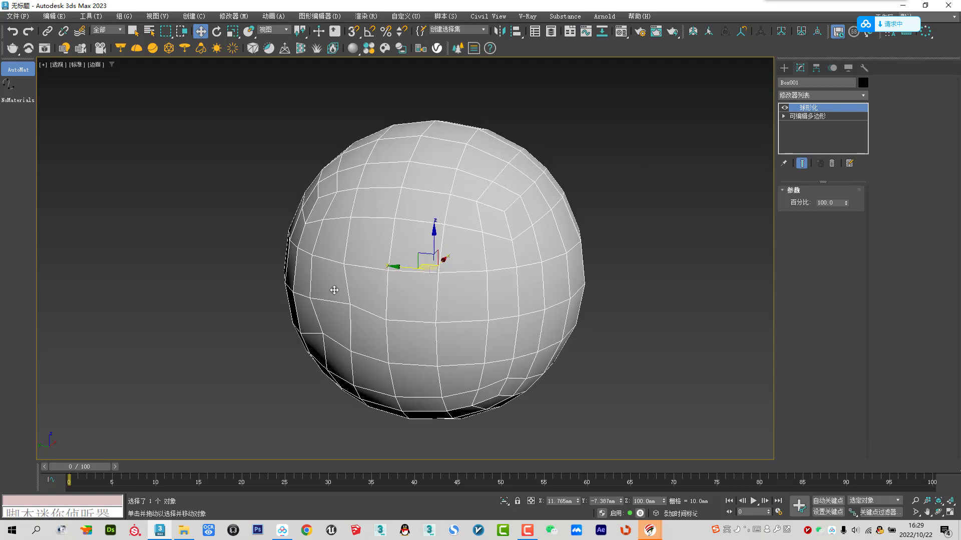
Step: Collapse the mesh to an Editable Poly and fit it in the Left wireframe view
right_click(412, 212)
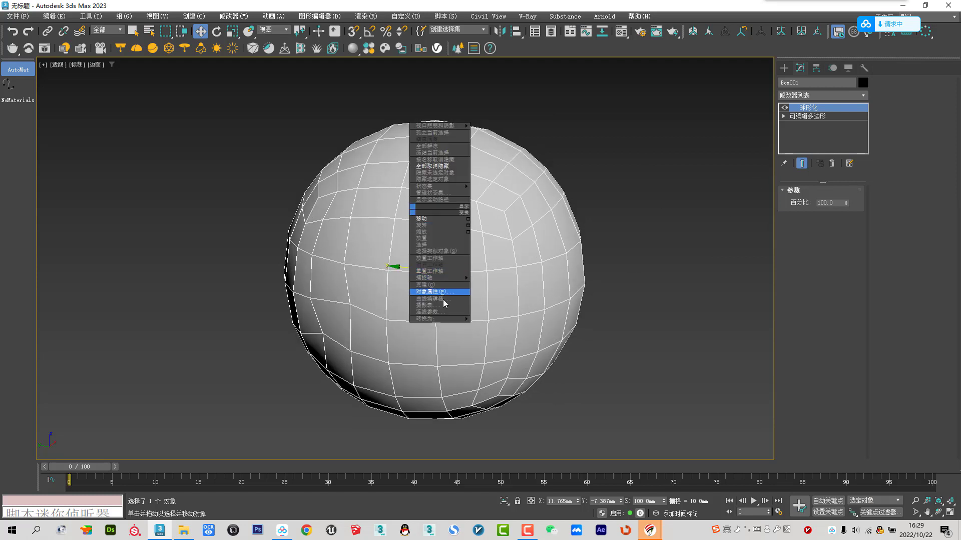
click(498, 325)
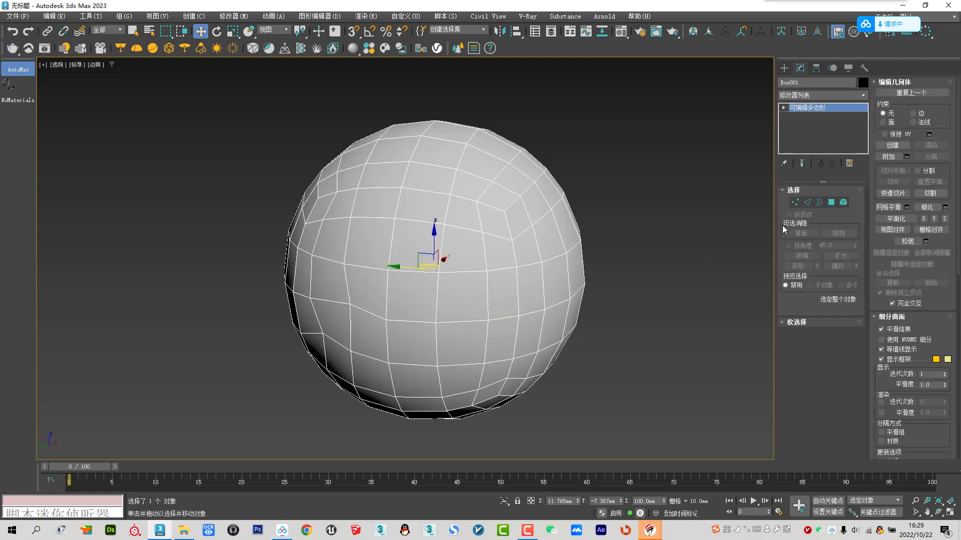
key(l)
key(z)
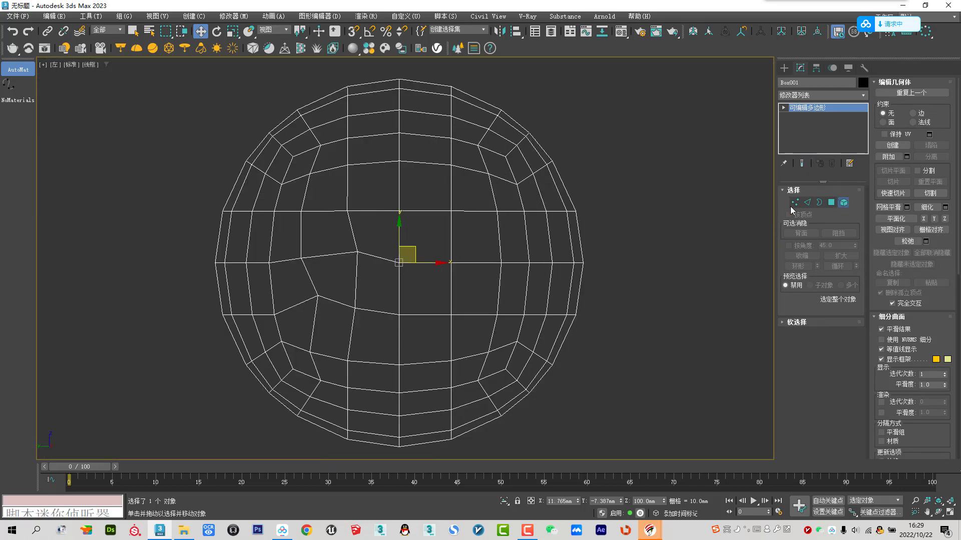
Step: Select all 216 polygons and scale the sphere to 80% along Y
click(382, 230)
right_click(401, 248)
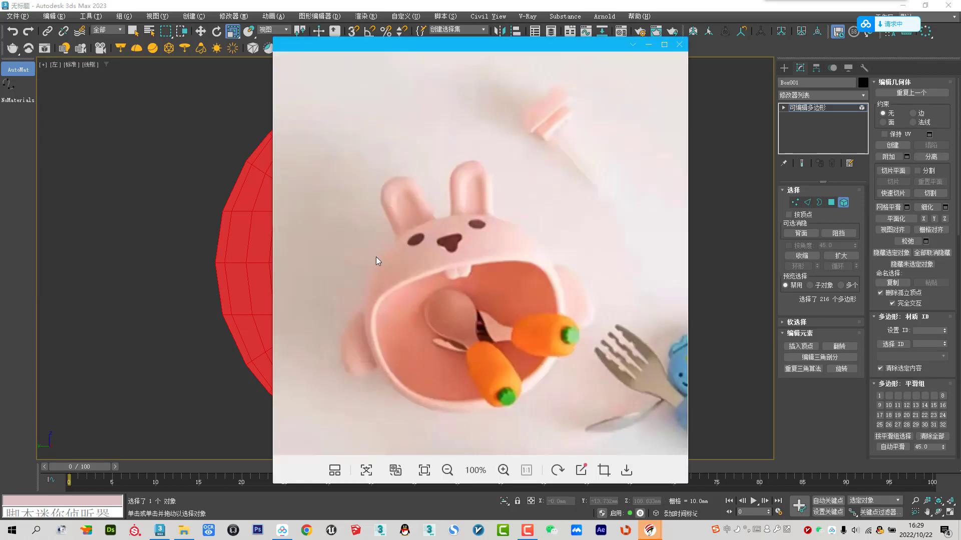
key(Escape)
drag(401, 215, 403, 231)
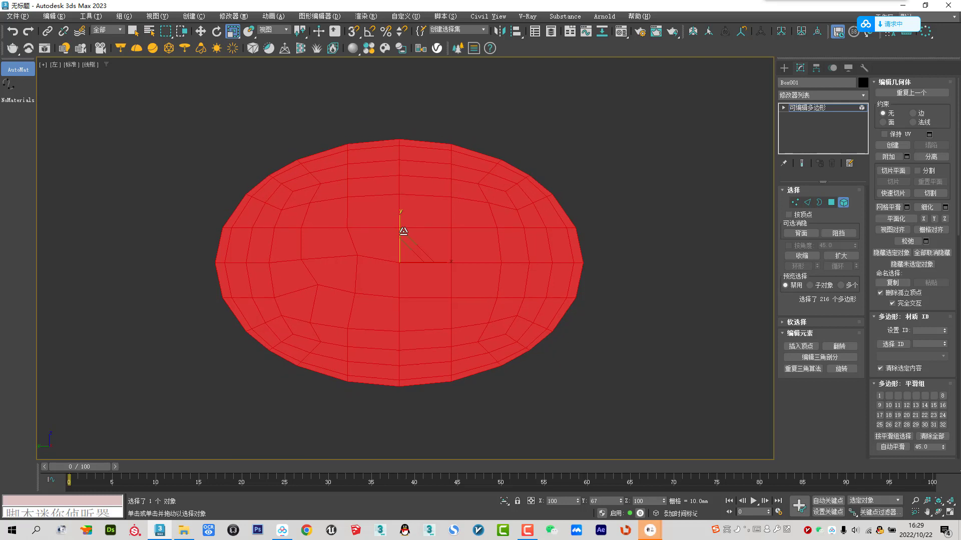
Step: Delete the upper-right block of polygons and orbit to inspect the opened shell
key(w)
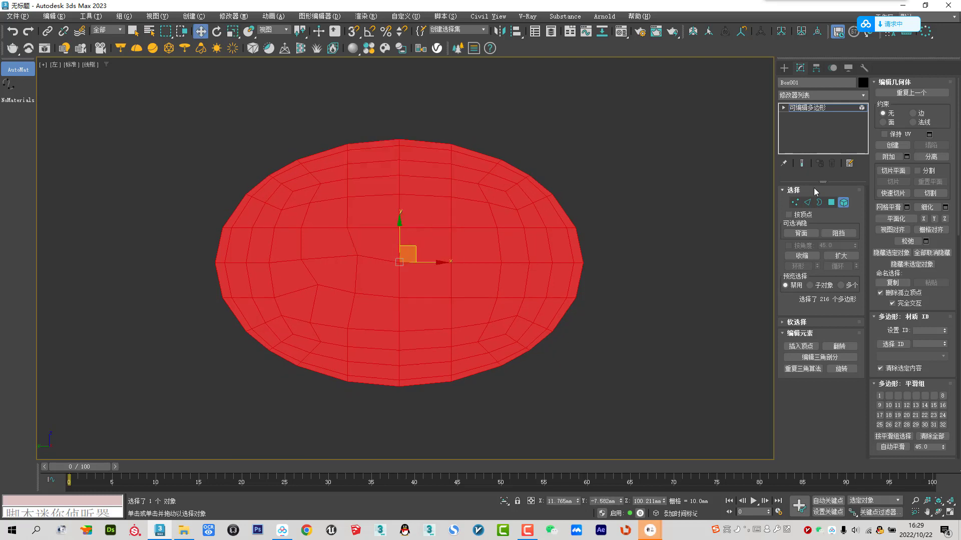
click(831, 202)
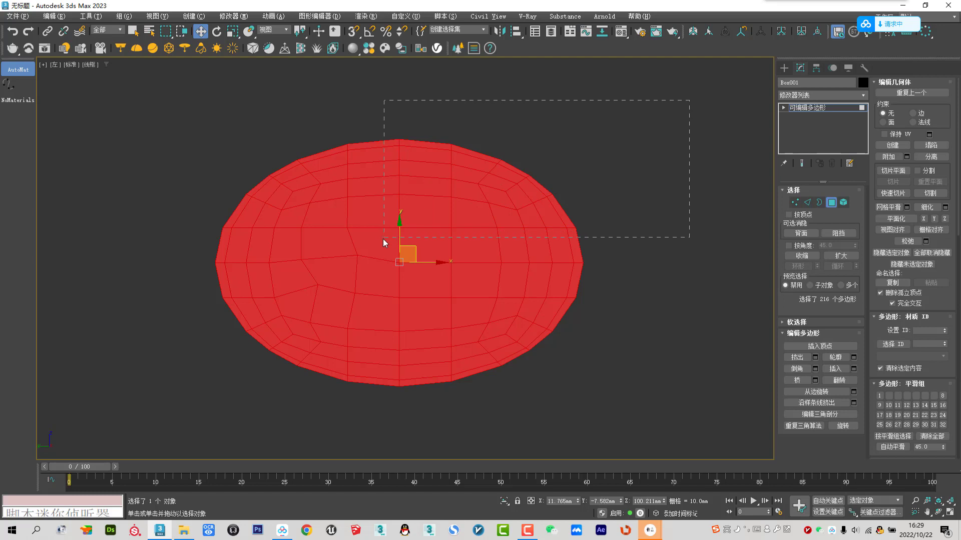
drag(382, 239, 384, 238)
key(Delete)
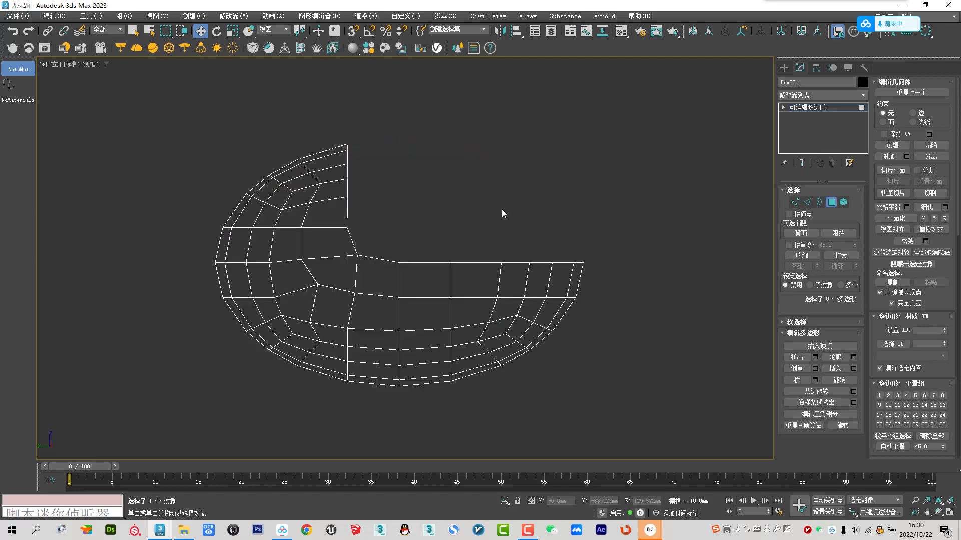
key(p)
alt+middle_drag(437, 237, 449, 245)
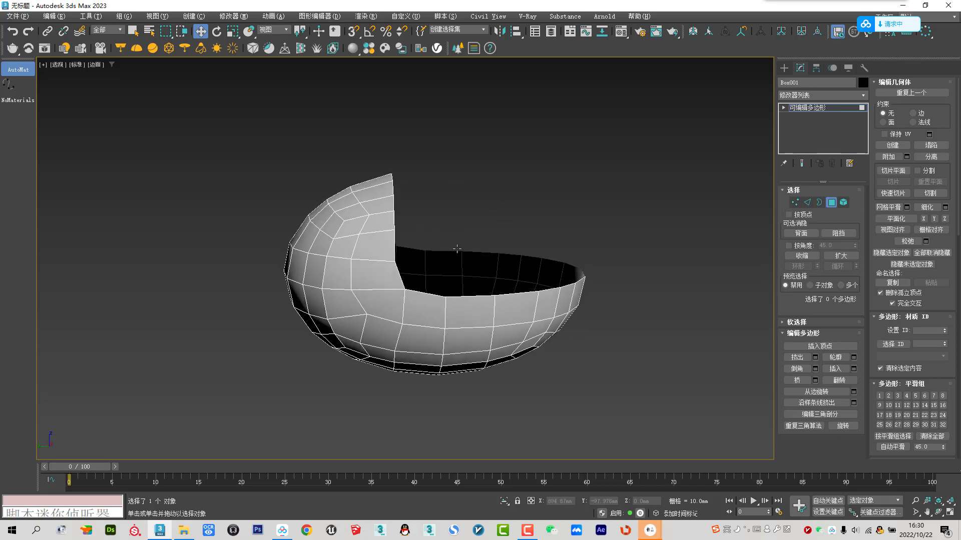
Step: In Left view, shift the six cut-edge vertices right and select the two upper-notch vertices
key(l)
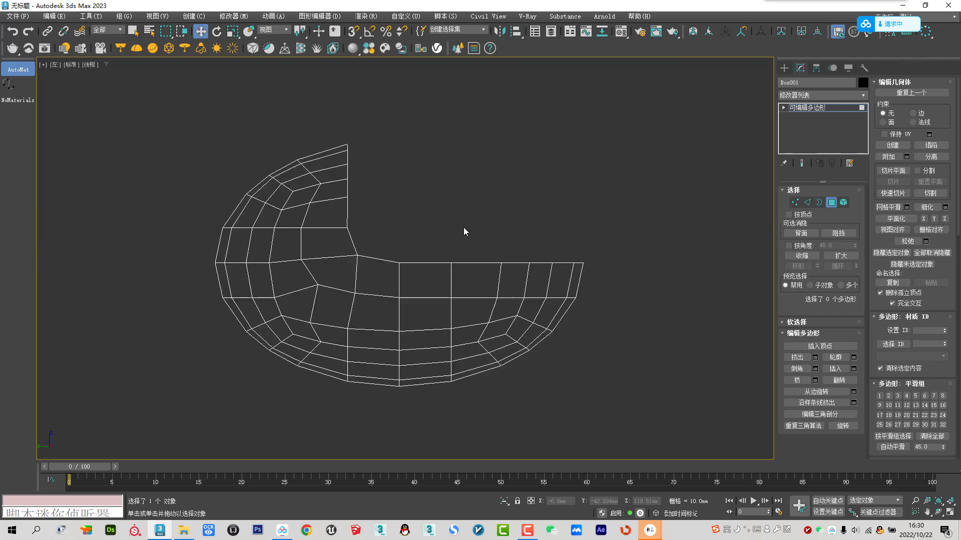
click(795, 204)
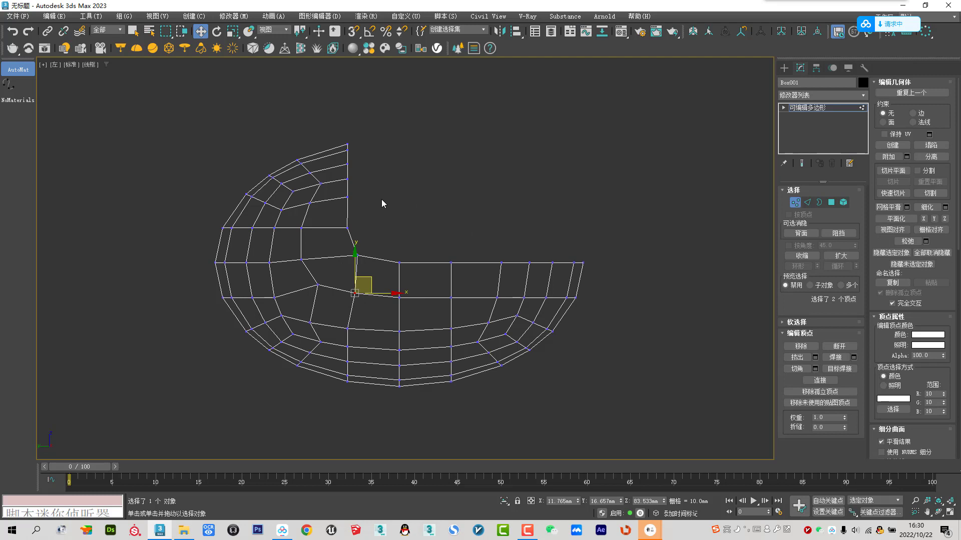
mouse_move(334, 216)
mouse_down()
mouse_move(400, 266)
mouse_move(411, 251)
mouse_up()
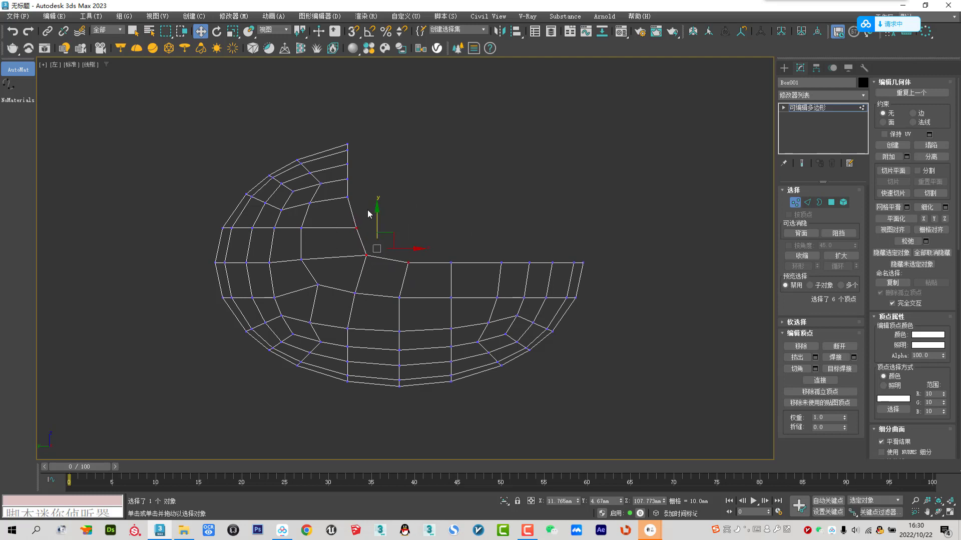
mouse_move(342, 208)
mouse_down()
mouse_move(369, 193)
mouse_move(372, 235)
mouse_up()
key(p)
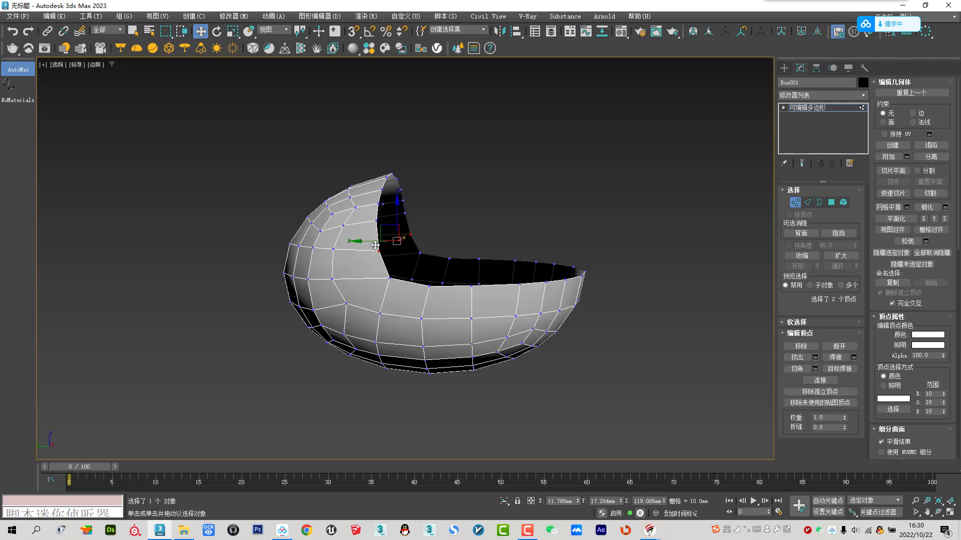
mouse_move(381, 324)
alt+middle_down()
mouse_move(360, 337)
mouse_move(360, 300)
mouse_move(358, 314)
alt+middle_up()
Step: In Top view, select the bowl's left and right edge vertices and slide them down
key(t)
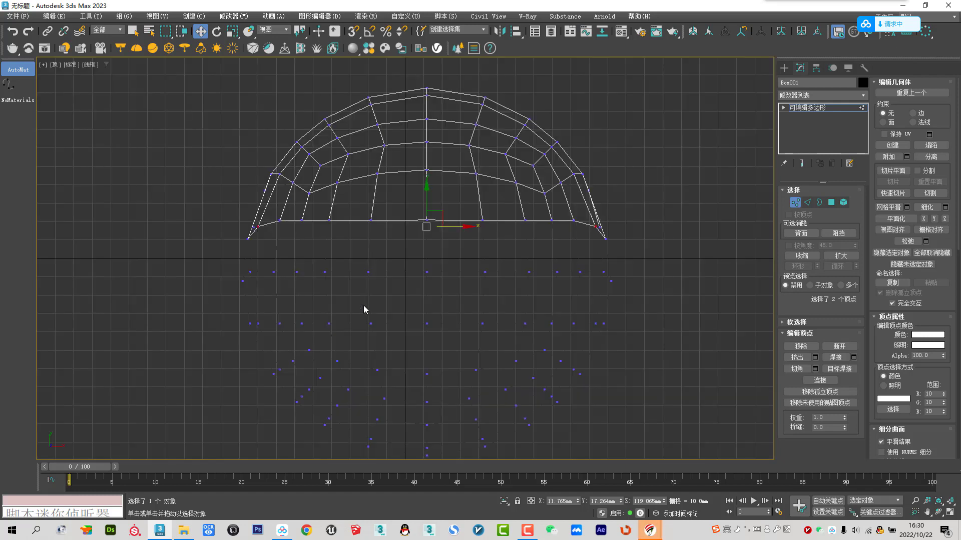
scroll(265, 192, up, 4)
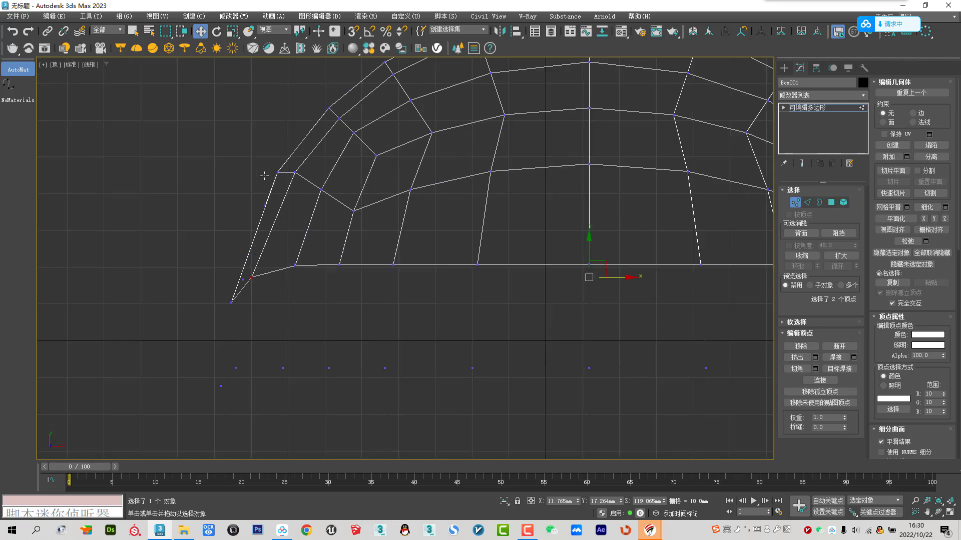
click(279, 173)
scroll(306, 188, down, 2)
scroll(400, 206, down, 2)
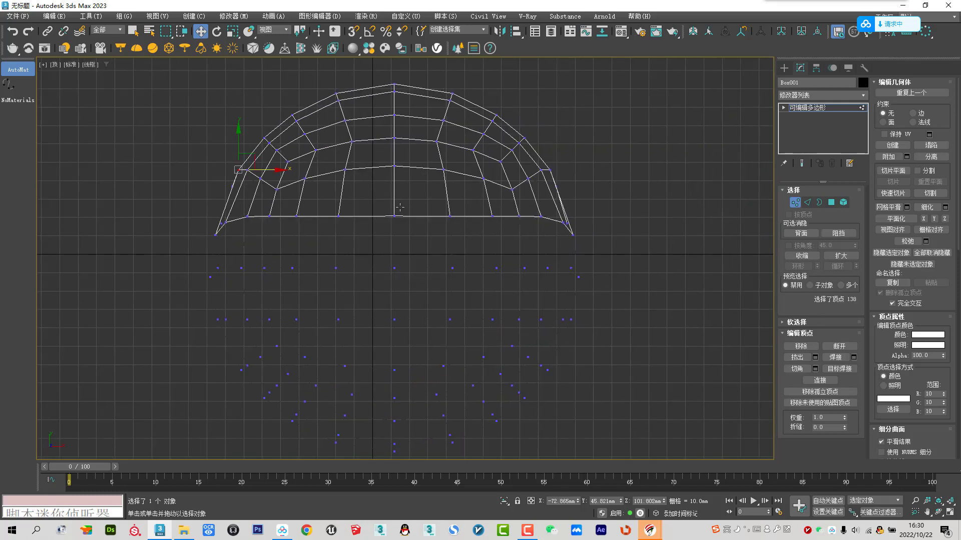
ctrl+click(551, 170)
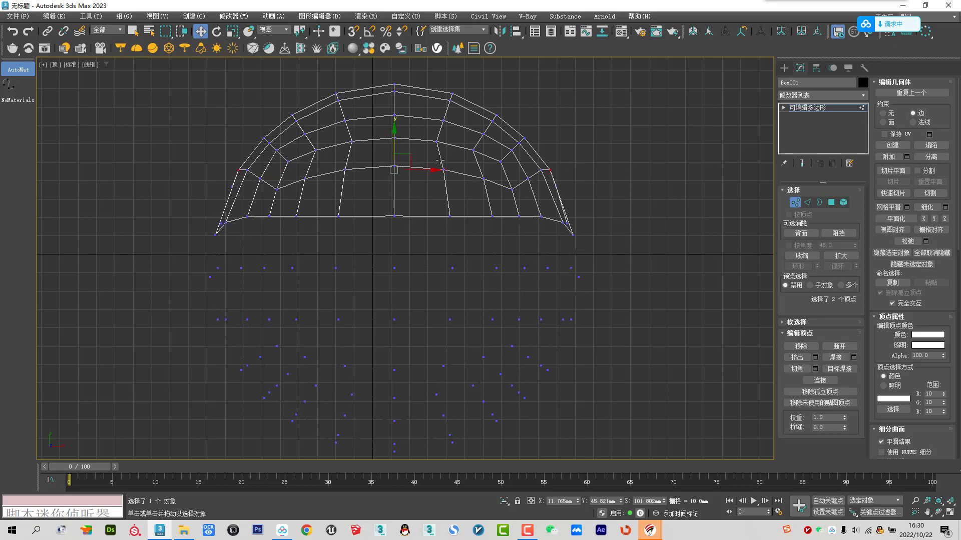
drag(393, 141, 397, 148)
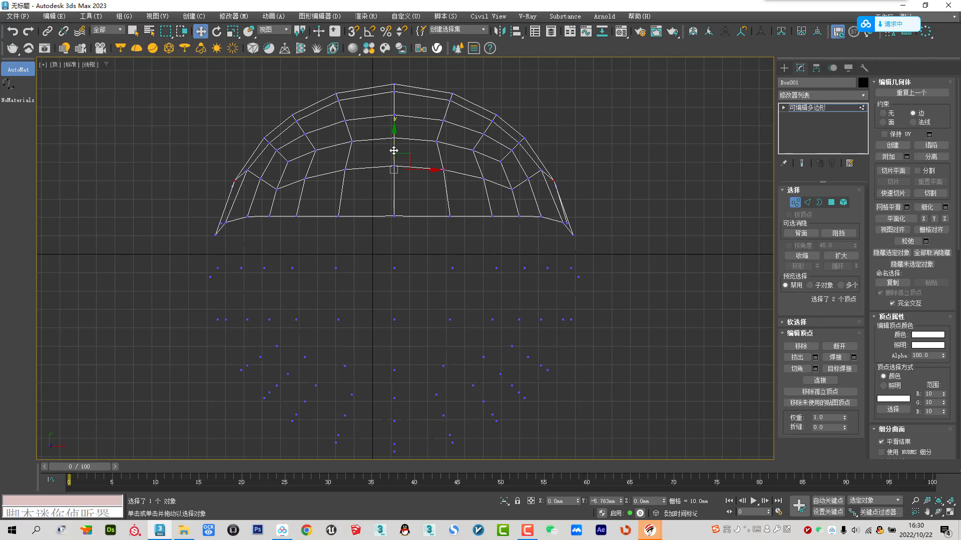
Step: Scale the two side vertices outward unconstrained, then orbit to view the dome's inside
right_click(344, 170)
click(371, 194)
click(883, 113)
drag(431, 179, 439, 180)
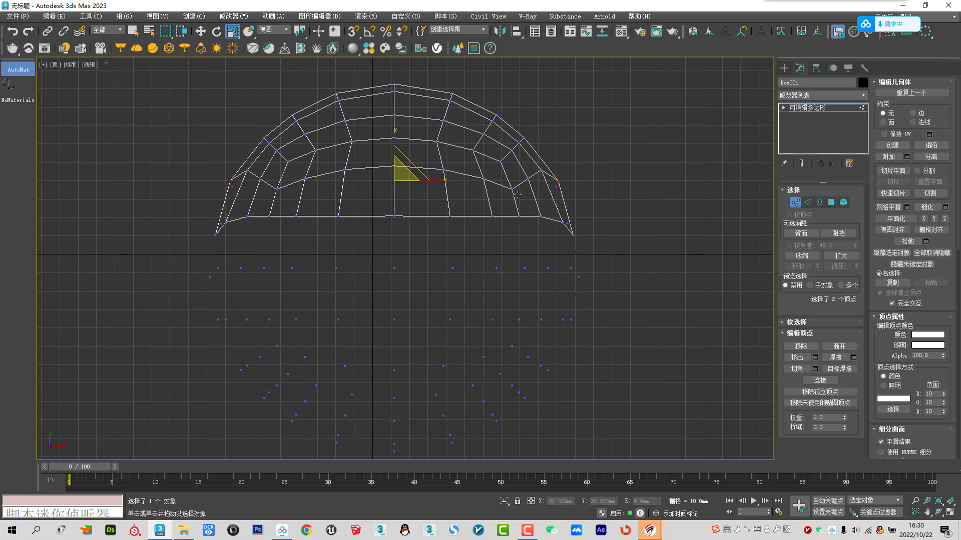
key(p)
alt+middle_drag(460, 250, 528, 230)
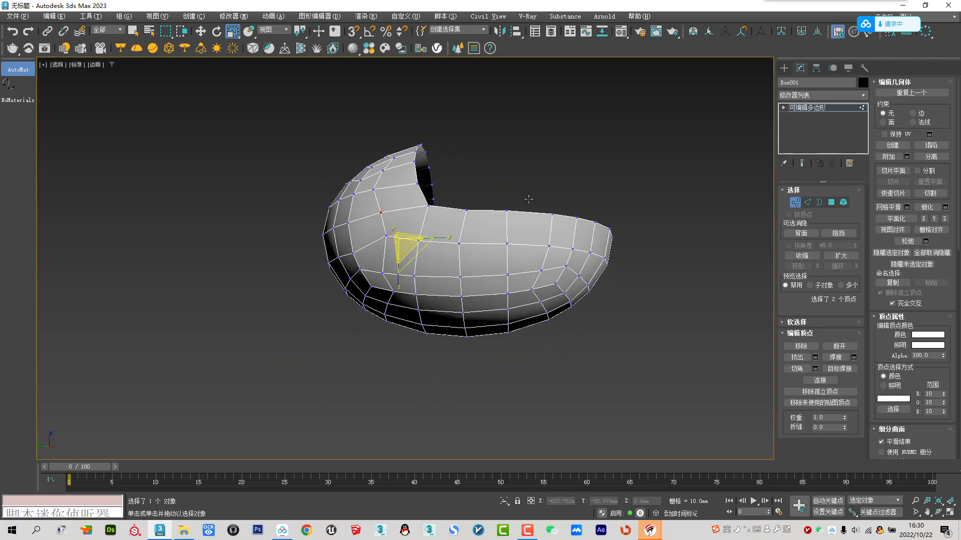
Step: Leave Vertex mode and add a Shell modifier with 0 mm outer and about 3.82 mm inner amount
right_click(562, 228)
click(575, 237)
mouse_move(574, 237)
alt+middle_down()
mouse_move(489, 251)
mouse_move(534, 233)
mouse_move(481, 247)
mouse_move(384, 299)
mouse_move(426, 270)
alt+middle_up()
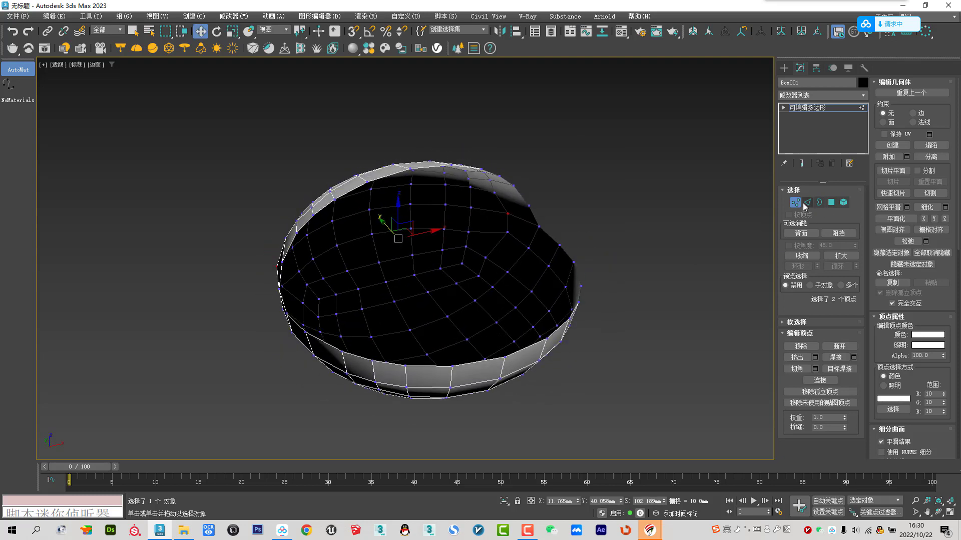
click(795, 202)
click(824, 94)
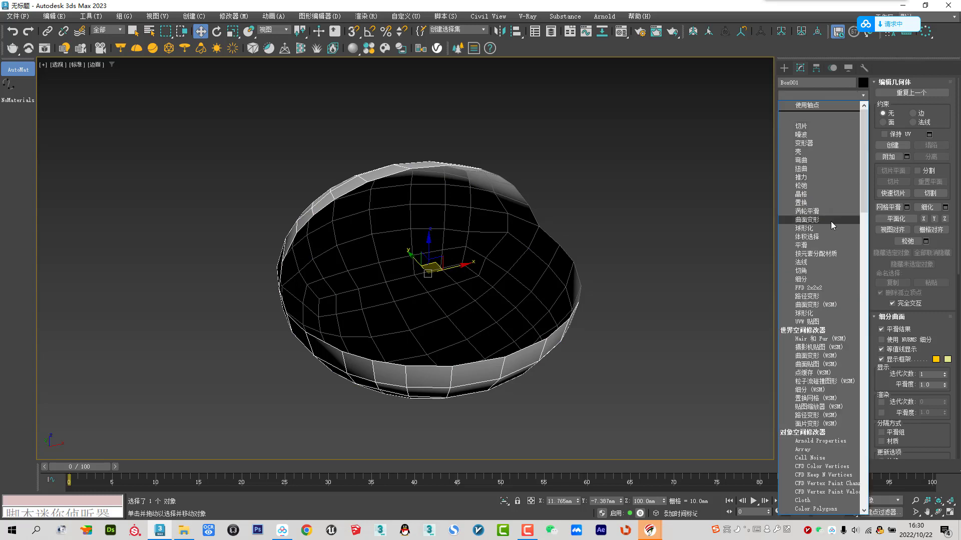
click(811, 150)
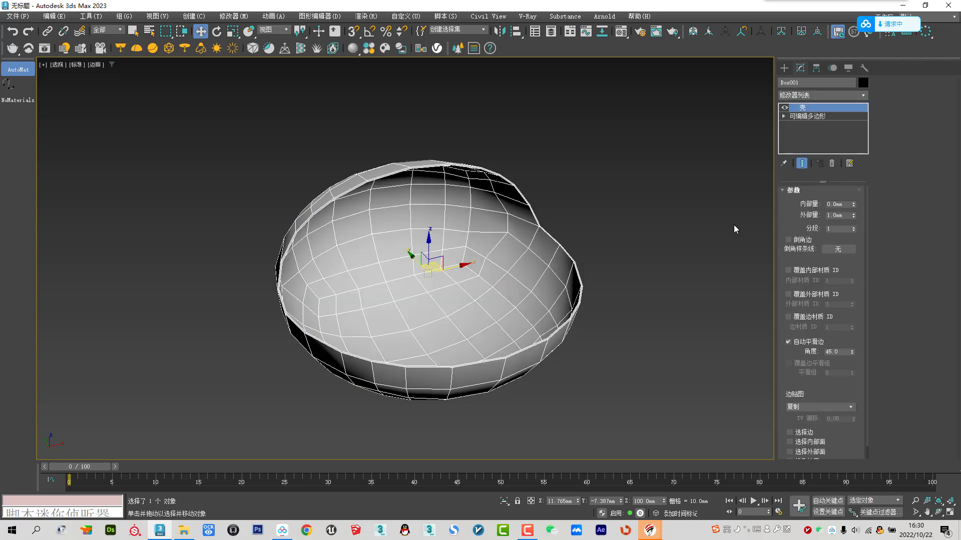
right_click(853, 215)
drag(854, 203, 852, 170)
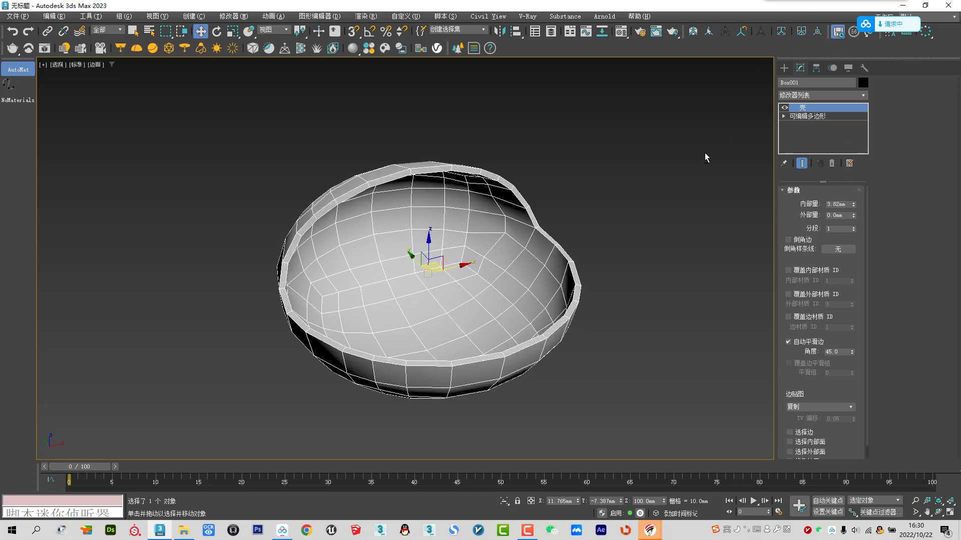
Step: Set the Shell's inner amount to 4.0 mm
key(alt+Tab)
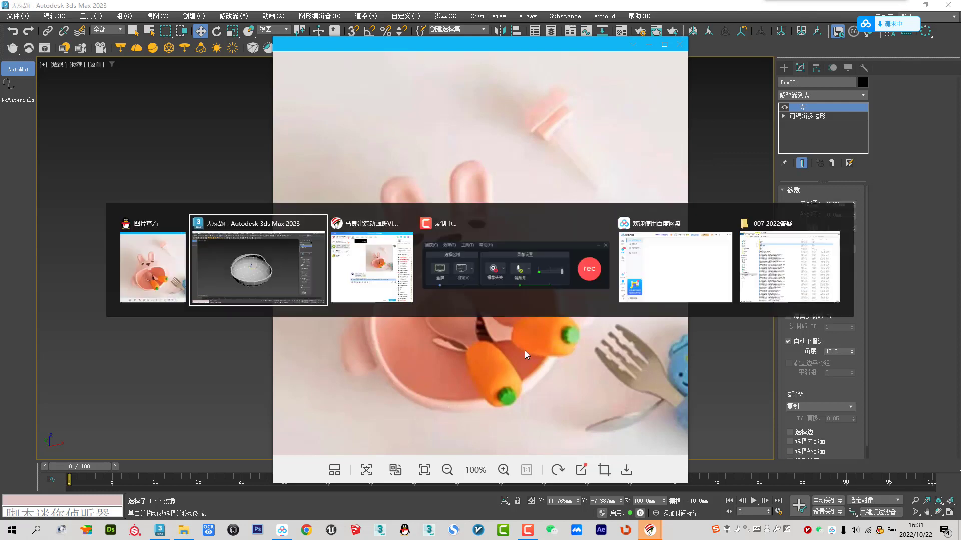
alt+middle_drag(676, 269, 854, 244)
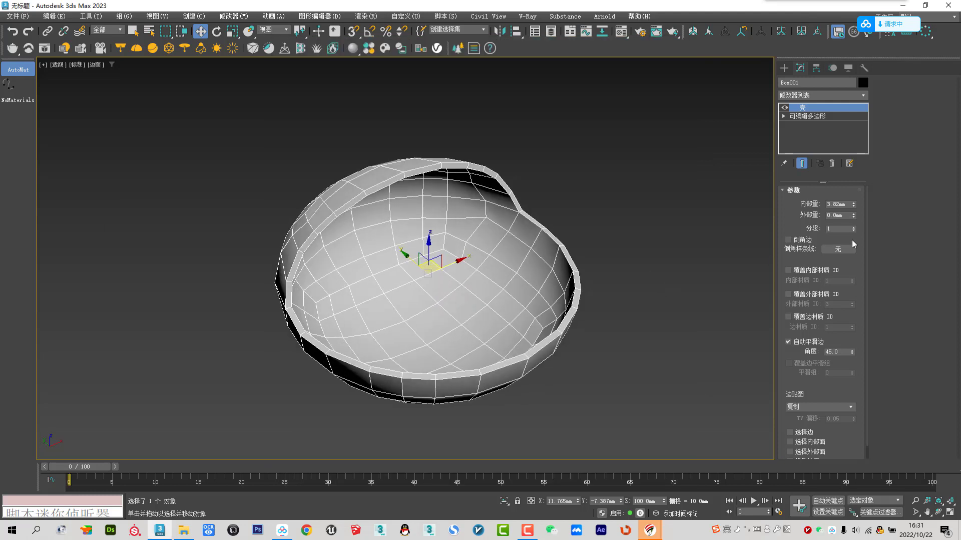
text(4)
key(Return)
mouse_move(590, 242)
alt+middle_down()
mouse_move(610, 236)
mouse_move(620, 204)
mouse_move(627, 244)
mouse_move(590, 262)
alt+middle_up()
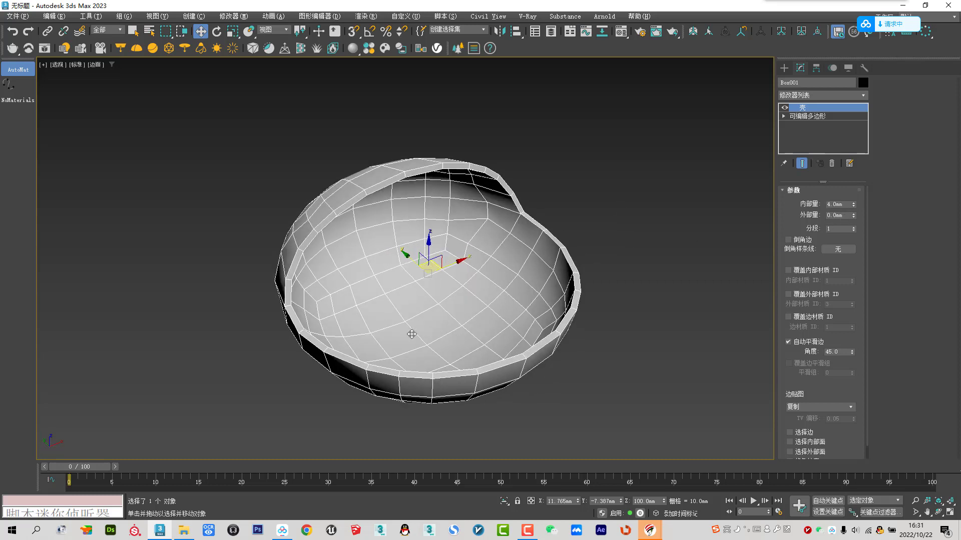
Step: Check the reference photo, then convert the thickened bowl to an Editable Poly
key(alt+Tab)
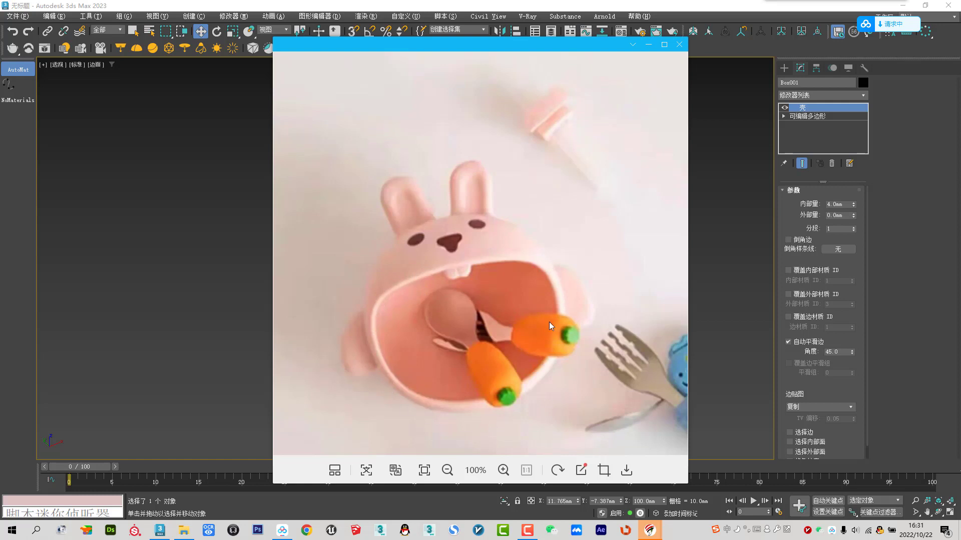
key(alt+Tab)
alt+middle_drag(548, 323, 520, 210)
right_click(508, 183)
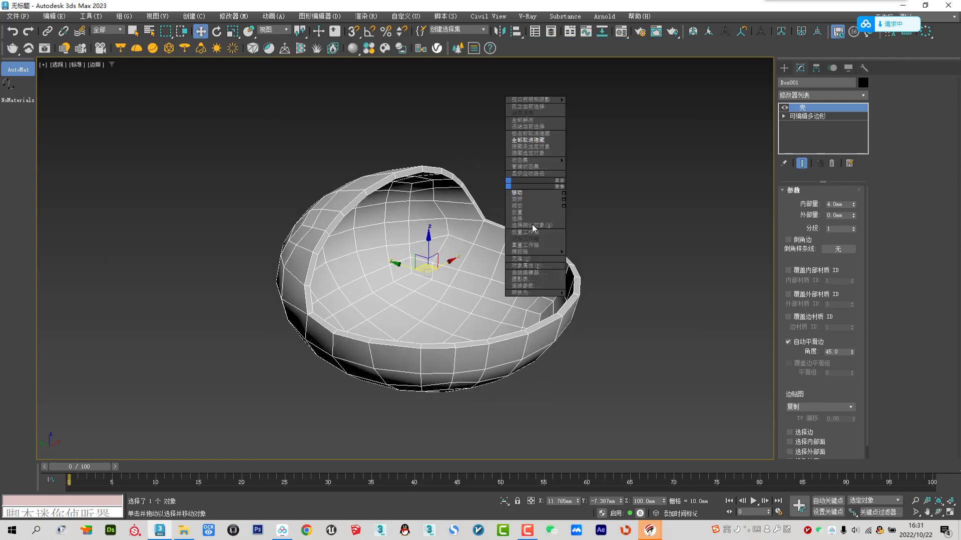
click(608, 301)
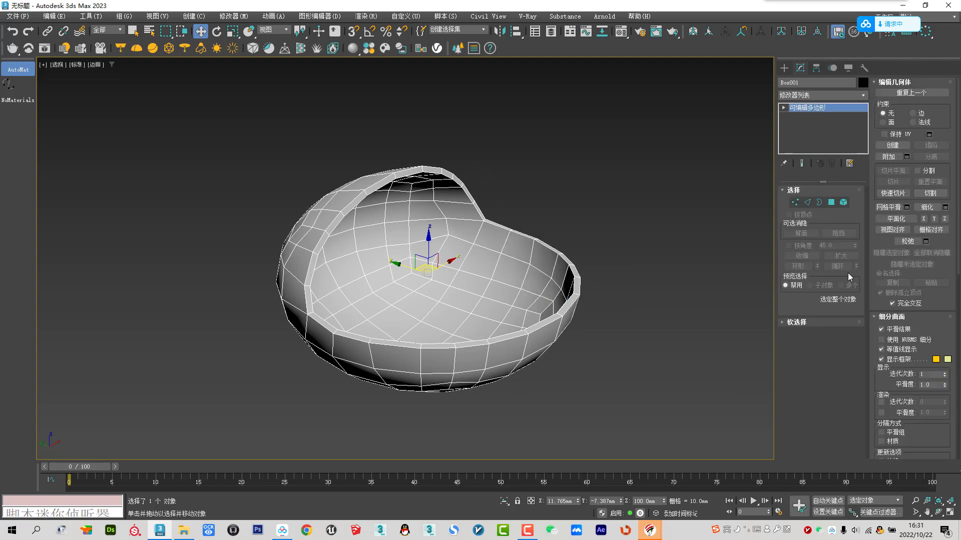
Step: Select the ring of rim edges and convert it to the 26 rim polygons
click(807, 202)
scroll(545, 313, up, 5)
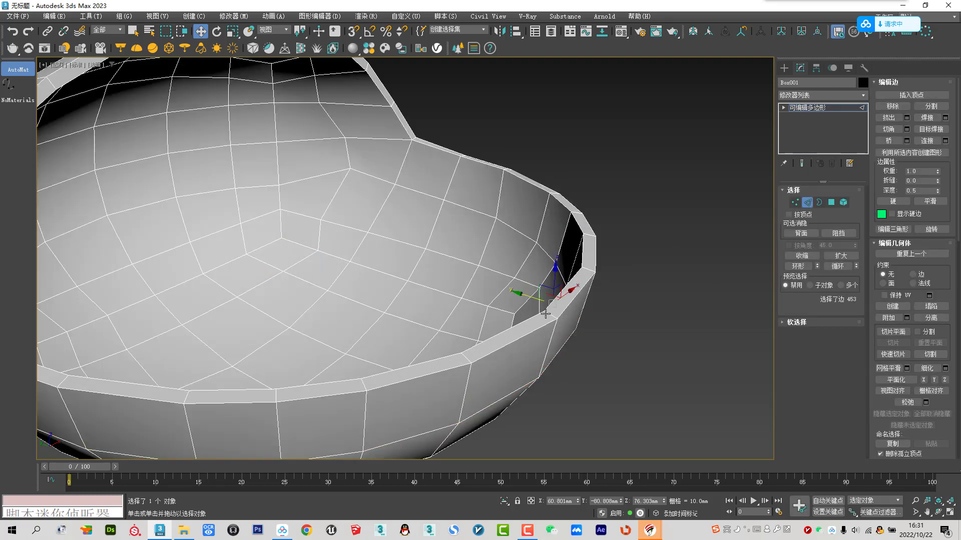
key(alt+r)
scroll(649, 283, down, 8)
alt+middle_drag(649, 283, 625, 280)
scroll(625, 281, up, 3)
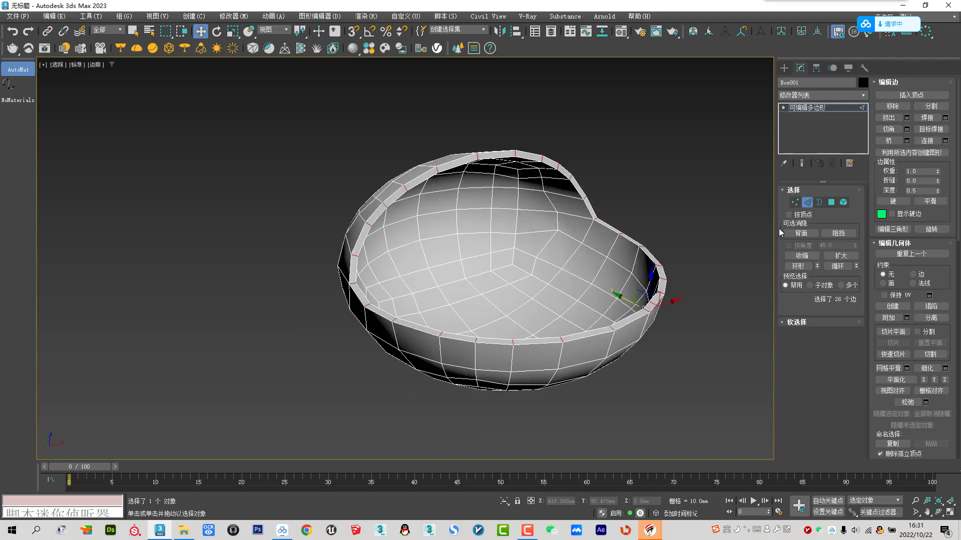
ctrl+click(833, 203)
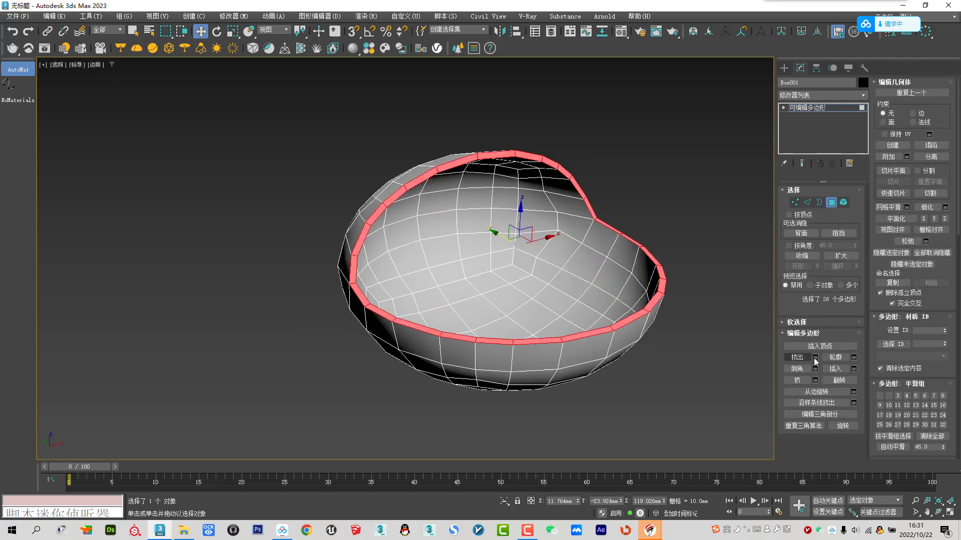
Step: Extrude the rim polygons 4.0 mm along Local Normal
click(815, 357)
click(412, 264)
click(454, 281)
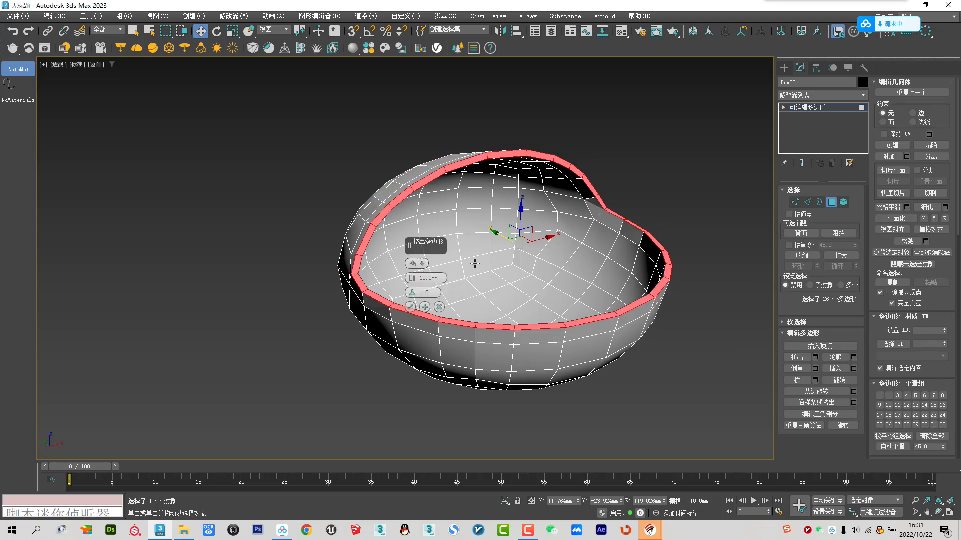
alt+middle_drag(475, 264, 435, 273)
drag(413, 283, 413, 306)
click(433, 278)
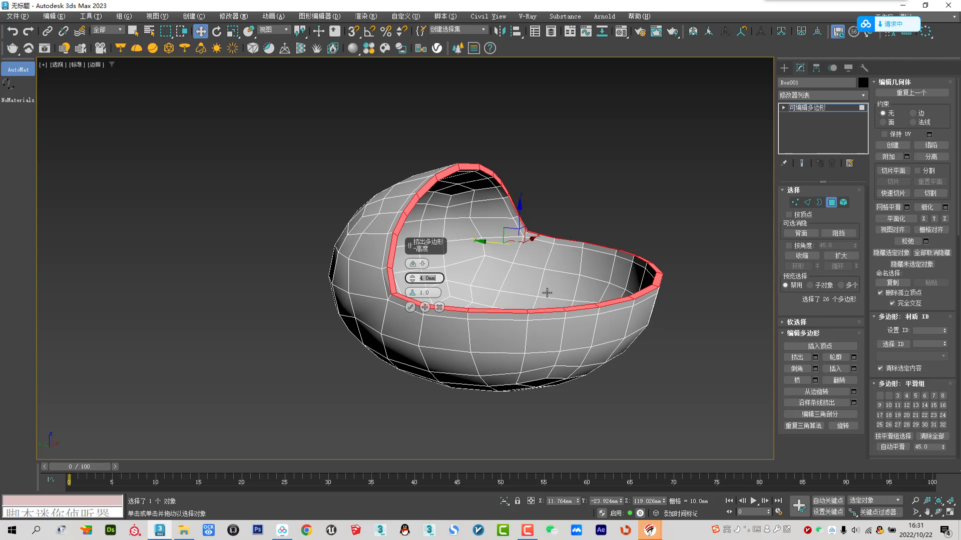
click(409, 307)
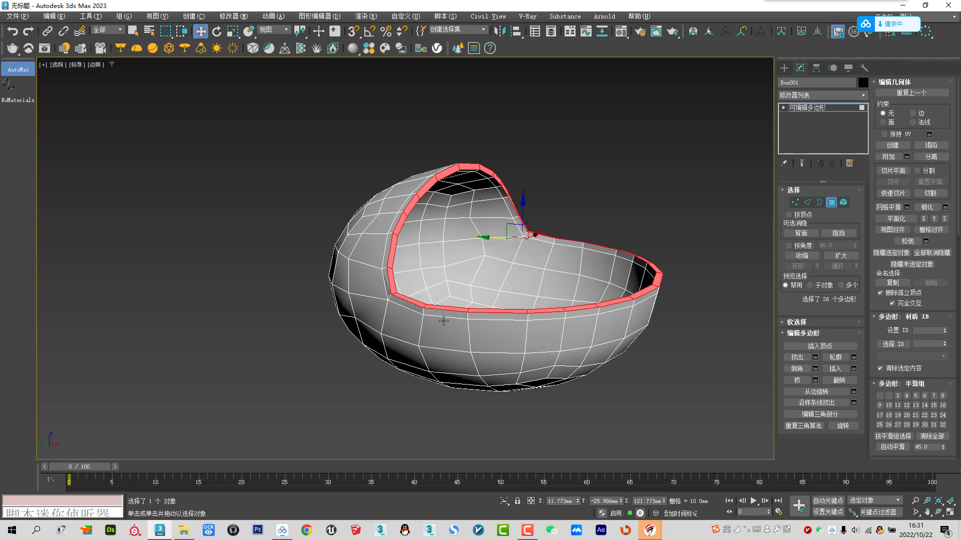
alt+middle_drag(451, 299, 474, 293)
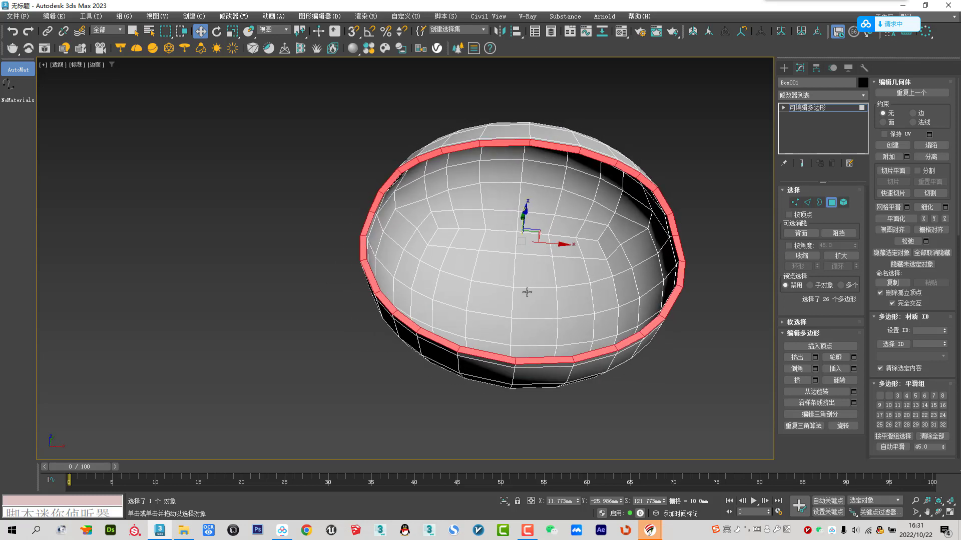
Step: Scale the rim polygons very slightly along X
mouse_move(391, 295)
alt+middle_down()
mouse_move(448, 236)
mouse_move(441, 262)
alt+middle_up()
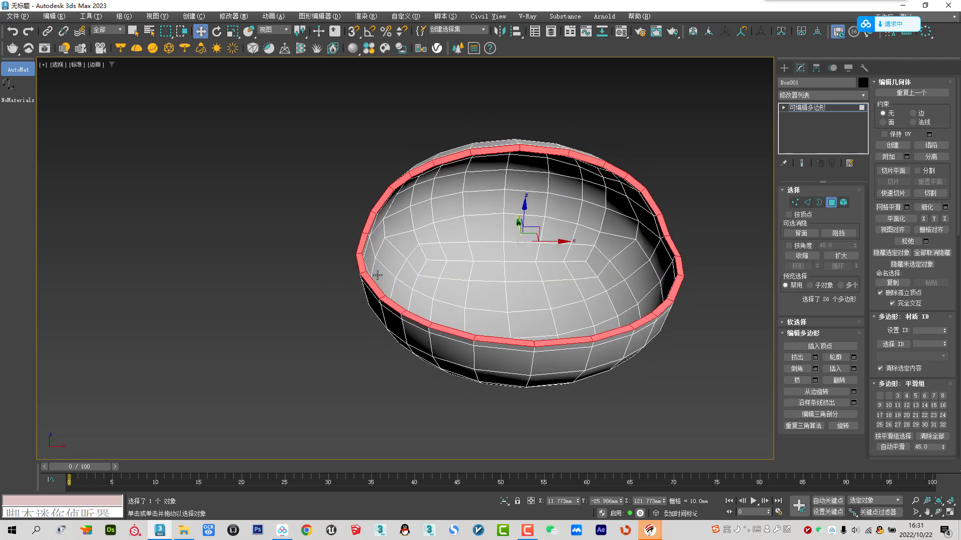
right_click(440, 261)
click(456, 284)
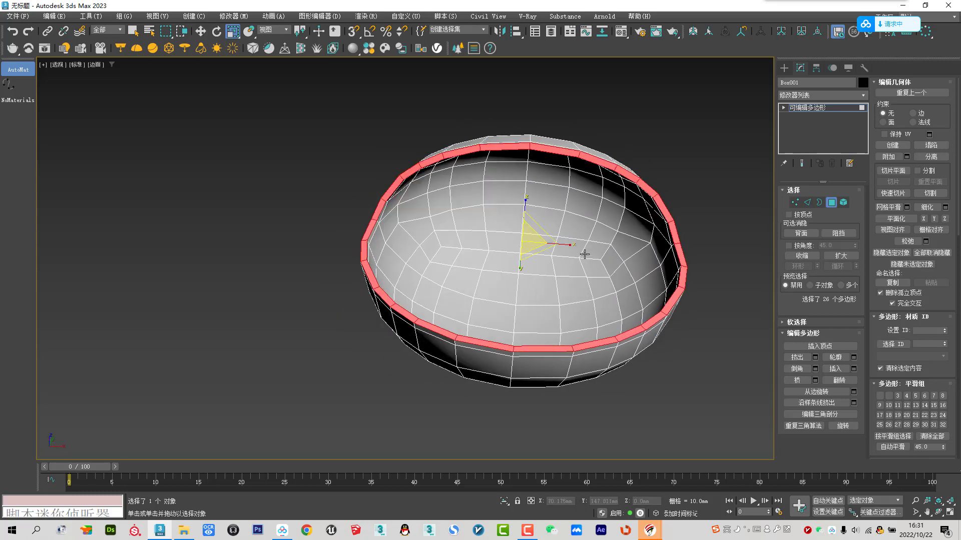
drag(570, 244, 570, 244)
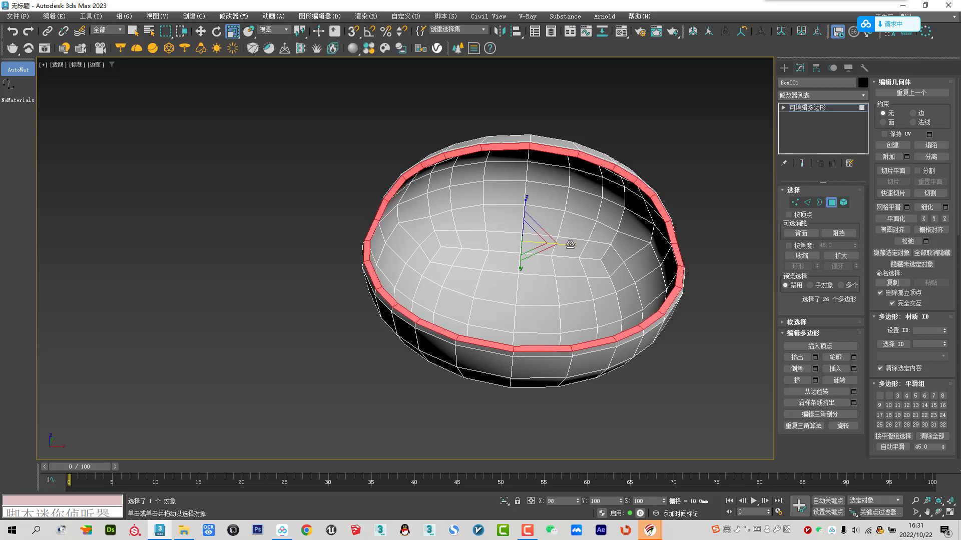
Step: Return to the Move tool and switch to Edge mode on the bowl
mouse_move(570, 235)
alt+middle_down()
mouse_move(572, 214)
mouse_move(520, 275)
mouse_move(471, 308)
alt+middle_up()
right_click(555, 236)
click(568, 242)
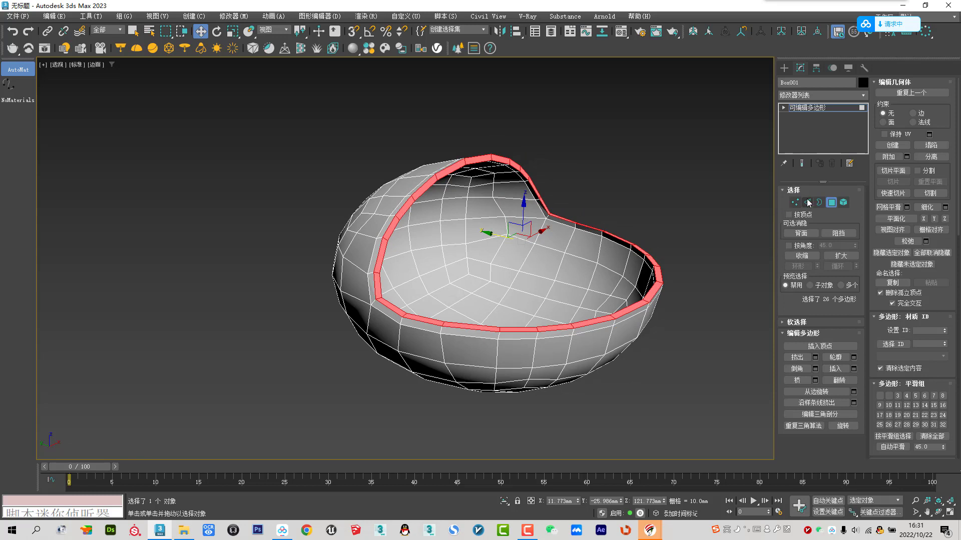
click(807, 202)
scroll(457, 339, up, 5)
Step: Select the edge ring below the rim and convert it to a 26-polygon band
click(388, 329)
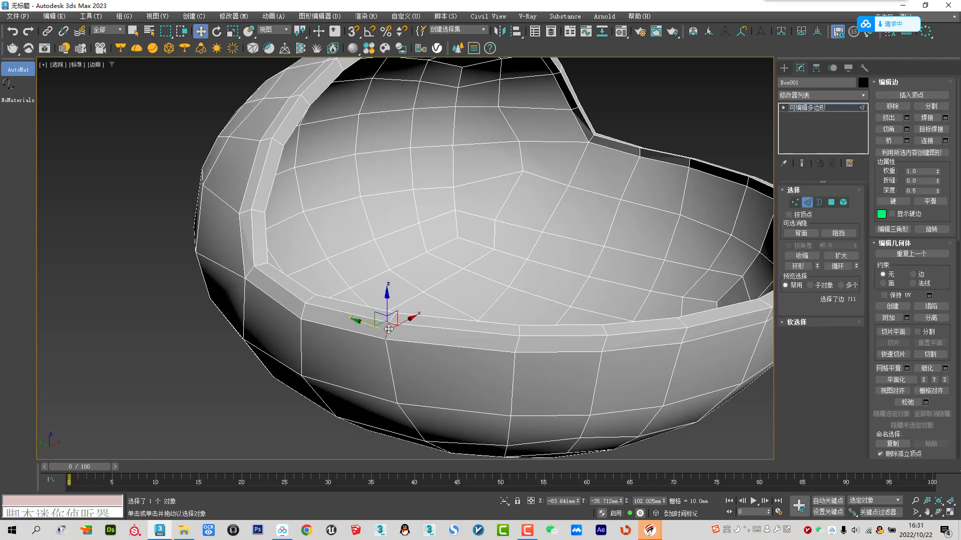
click(797, 266)
scroll(438, 291, down, 5)
alt+middle_drag(438, 291, 755, 282)
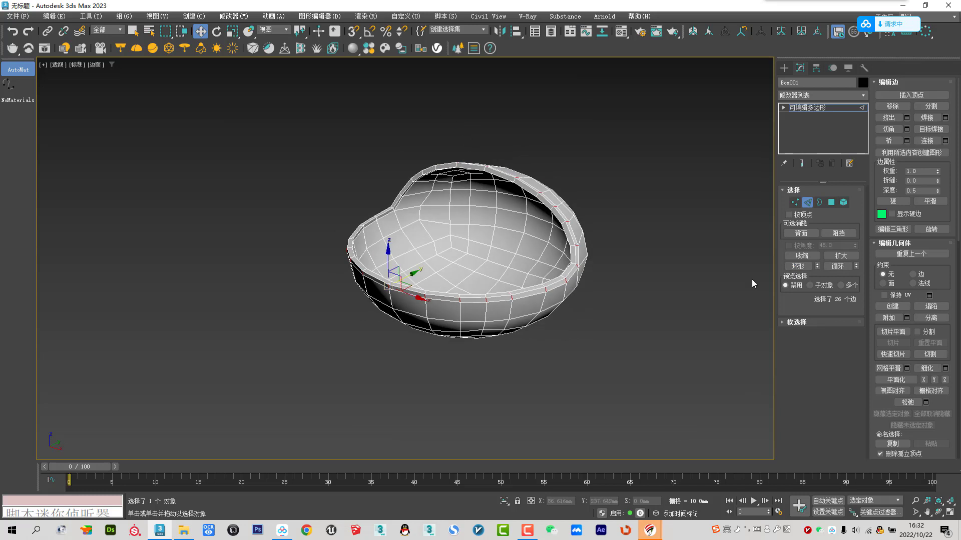
ctrl+click(831, 202)
alt+middle_drag(386, 274, 441, 275)
scroll(445, 276, up, 3)
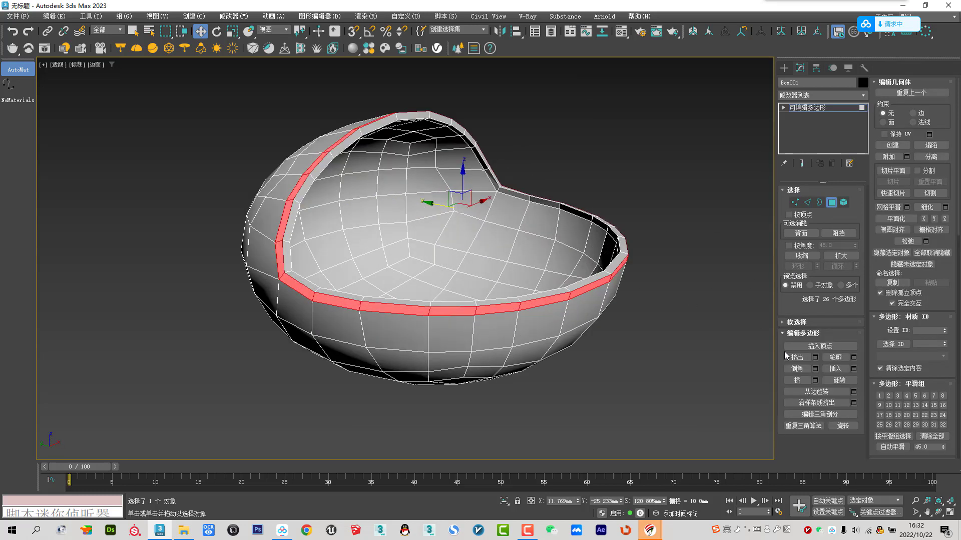
Step: Extrude the polygon band by 1.0 mm
click(815, 357)
click(436, 280)
text(1)
key(Return)
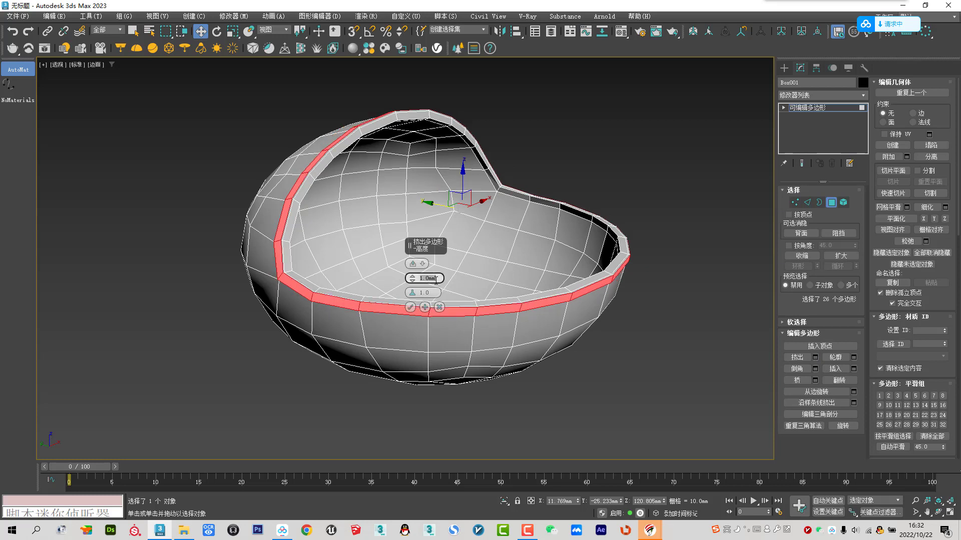
click(410, 308)
mouse_move(426, 264)
alt+middle_down()
mouse_move(418, 306)
mouse_move(489, 306)
alt+middle_up()
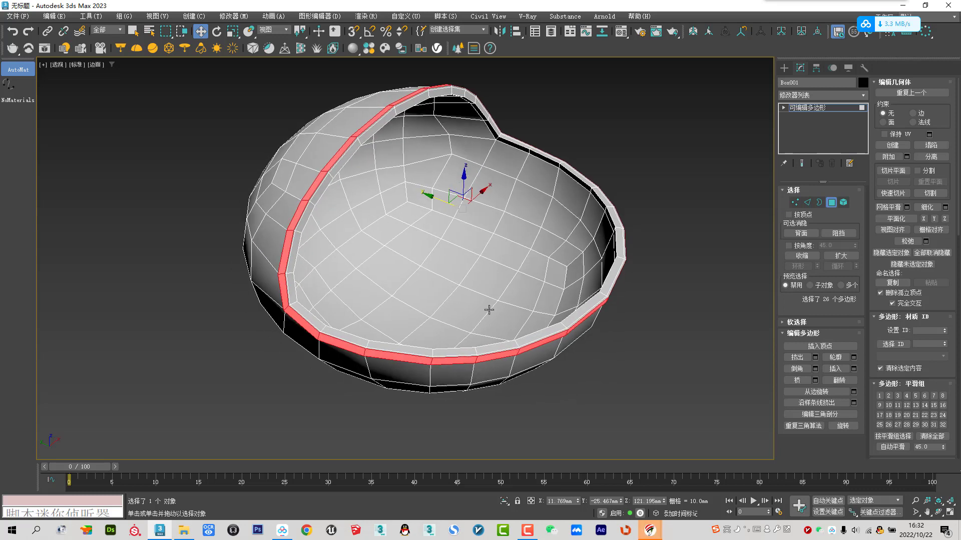
scroll(528, 347, up, 5)
scroll(525, 345, up, 2)
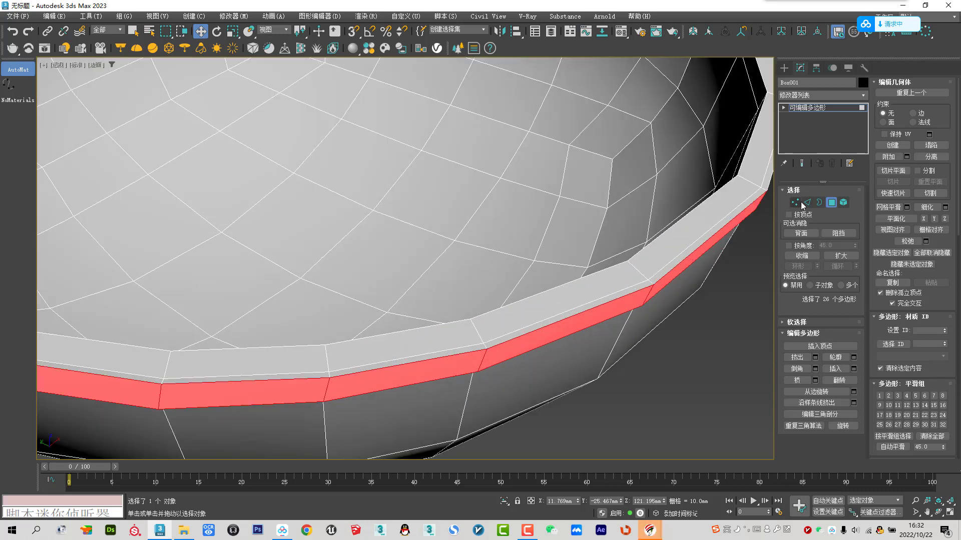
Step: Select the 26-edge loop around the rim and remove it
click(806, 202)
double_click(617, 288)
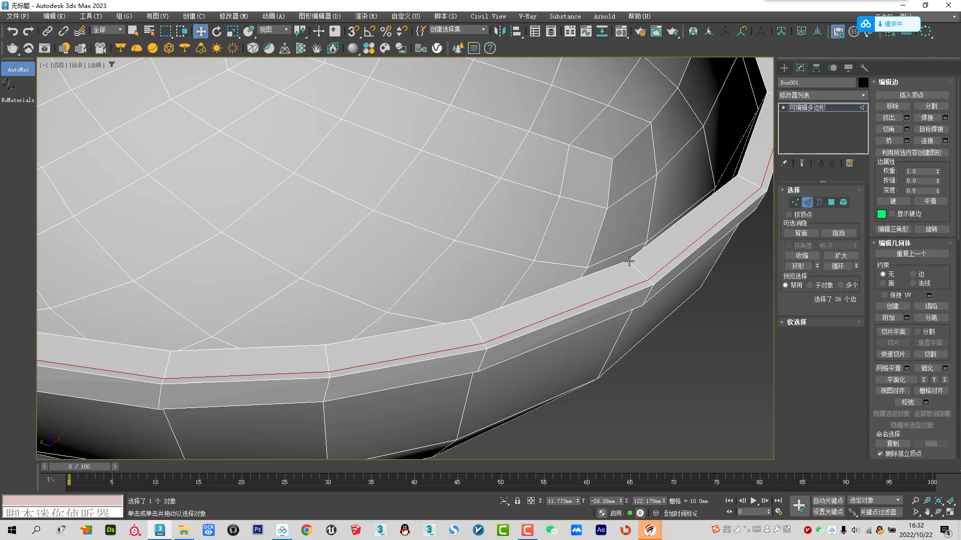
scroll(629, 260, down, 8)
alt+middle_drag(575, 240, 545, 240)
scroll(543, 194, up, 4)
click(890, 106)
alt+middle_drag(477, 209, 471, 278)
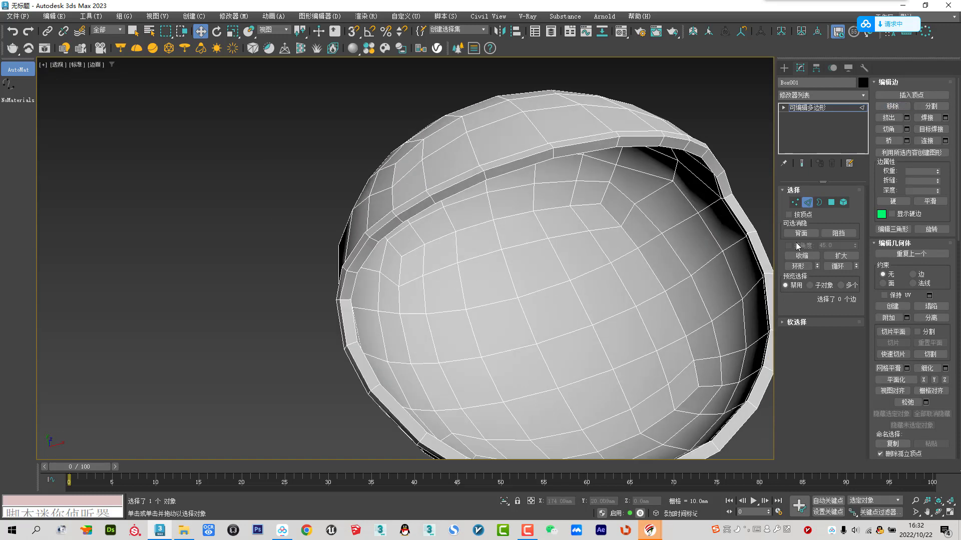
Step: Enable NURMS Subdivide at 2 iterations, hide edged faces, and orbit to inspect the rounded bowl
click(810, 204)
click(883, 339)
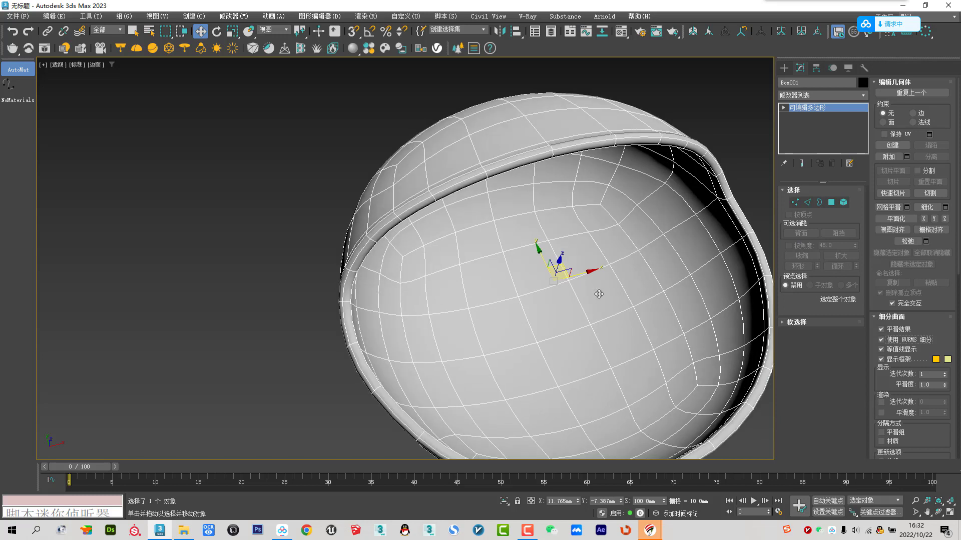
click(945, 373)
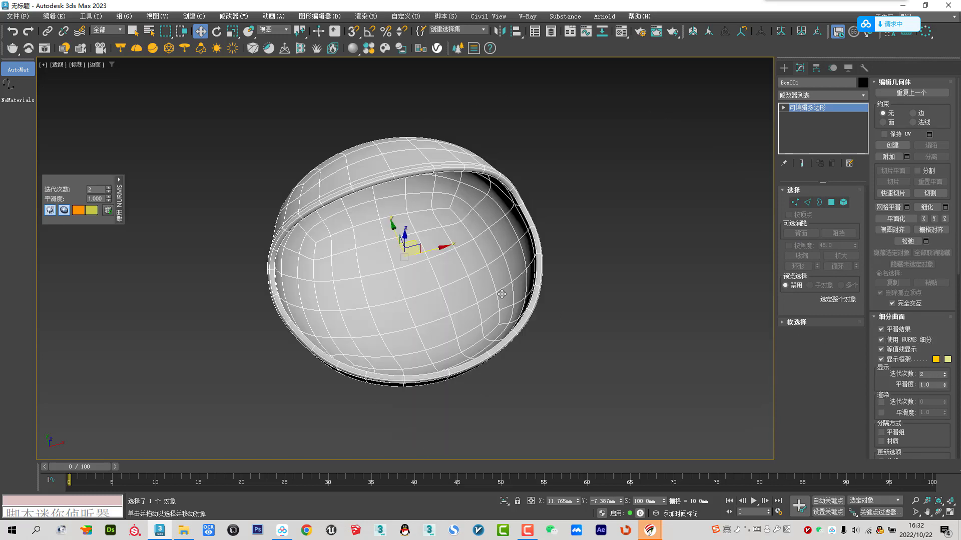
key(z)
key(F4)
mouse_move(472, 269)
alt+middle_down()
mouse_move(540, 236)
mouse_move(515, 271)
alt+middle_up()
alt+middle_drag(377, 257, 343, 170)
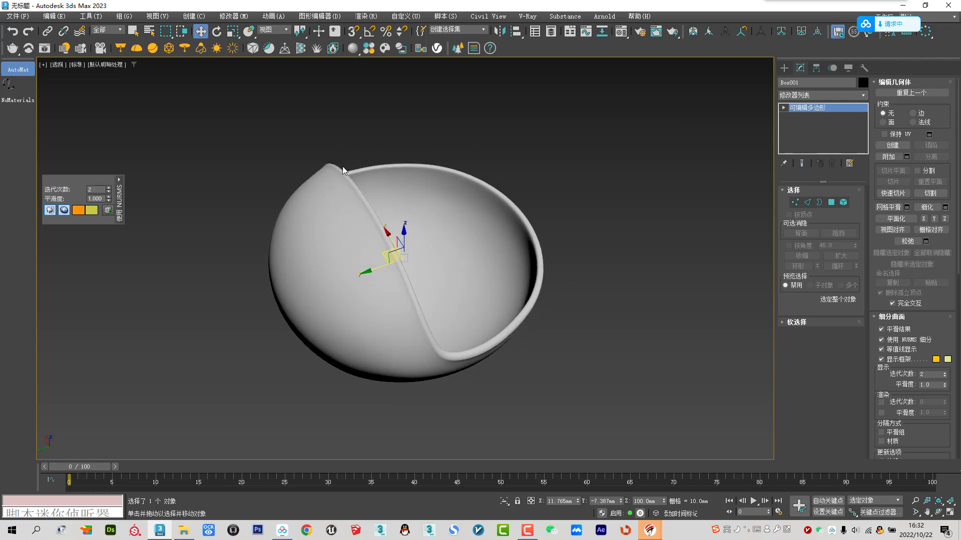
mouse_move(490, 282)
alt+middle_down()
mouse_move(285, 236)
mouse_move(395, 268)
mouse_move(420, 313)
mouse_move(416, 305)
mouse_move(498, 266)
mouse_move(566, 255)
mouse_move(549, 303)
mouse_move(549, 251)
mouse_move(469, 286)
mouse_move(473, 337)
mouse_move(489, 321)
mouse_move(489, 337)
alt+middle_up()
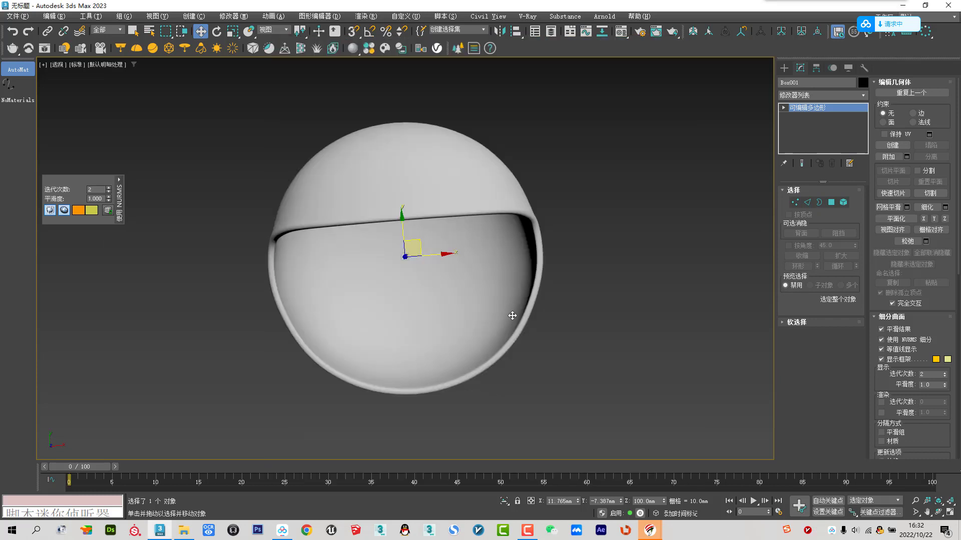
mouse_move(510, 317)
alt+middle_down()
mouse_move(510, 253)
mouse_move(506, 285)
alt+middle_up()
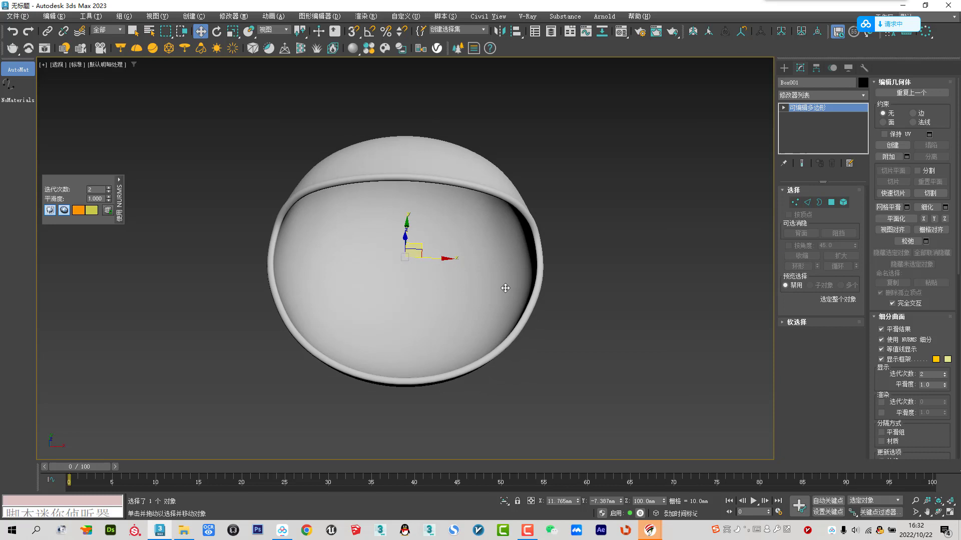
Step: Turn NURMS smoothing off, show edged faces, and compare with the reference photo
click(891, 343)
key(F4)
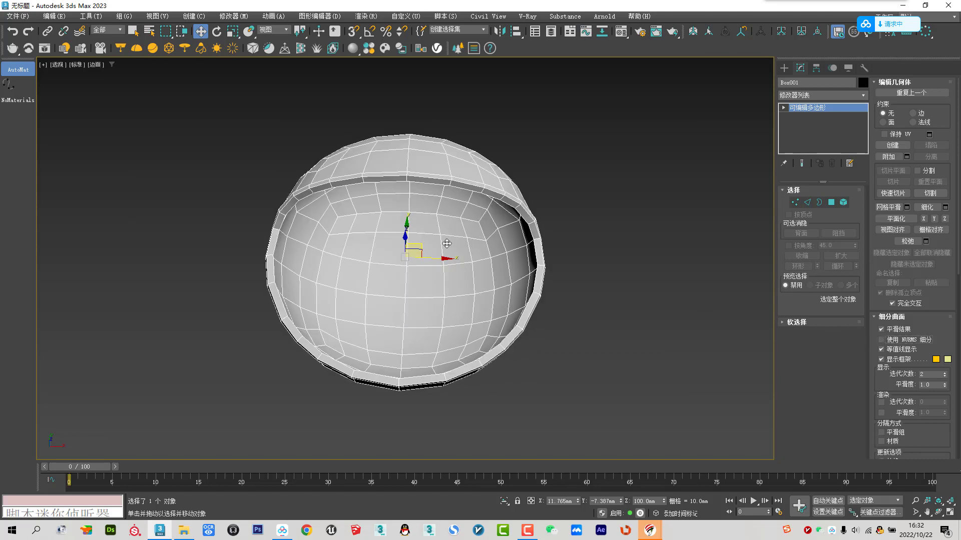
mouse_move(447, 244)
alt+middle_down()
mouse_move(432, 145)
mouse_move(451, 165)
mouse_move(440, 181)
mouse_move(457, 199)
mouse_move(453, 210)
alt+middle_up()
key(alt+Tab)
key(alt+Tab)
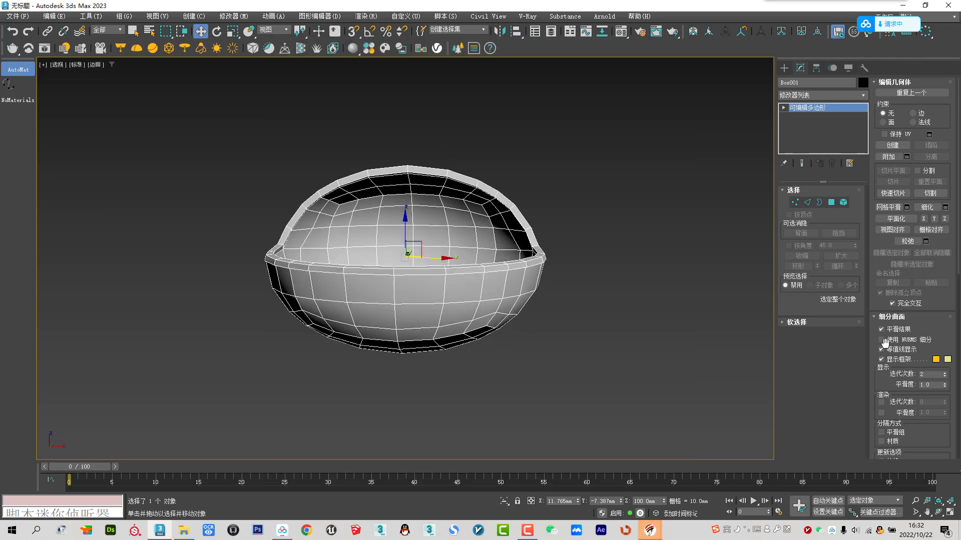
Step: Preview NURMS at 1 iteration with Isoline Display off, inspecting the bowl
click(882, 339)
click(944, 376)
click(881, 349)
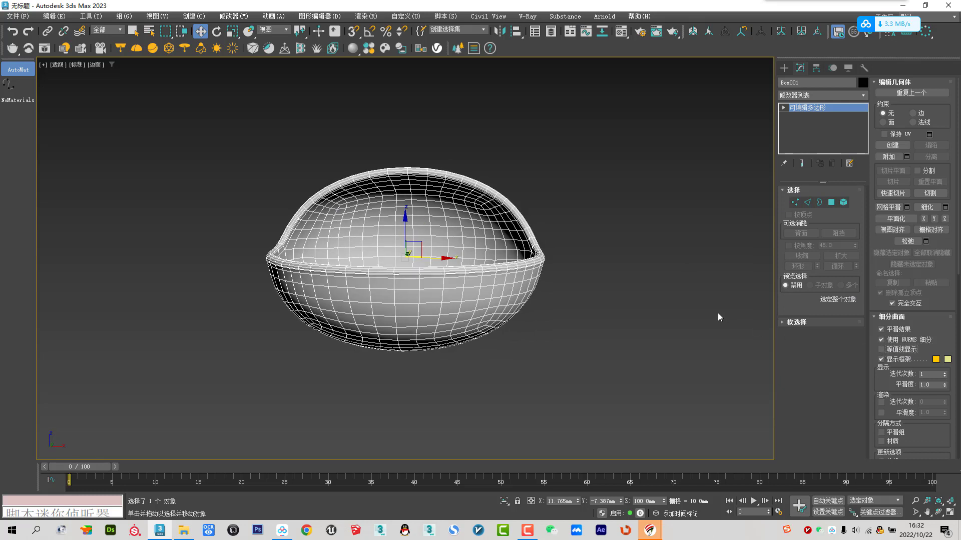
alt+middle_drag(494, 274, 402, 255)
scroll(402, 255, up, 5)
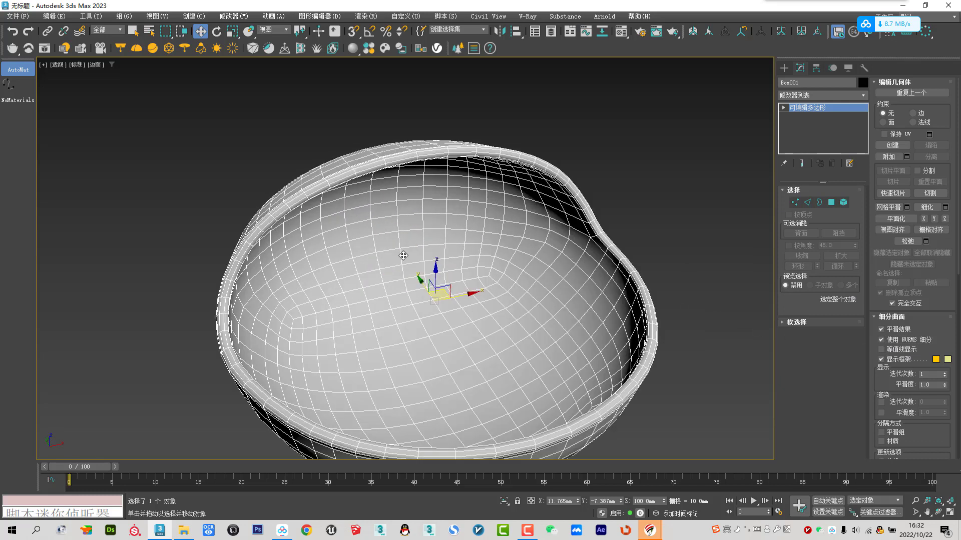
scroll(451, 284, down, 3)
alt+middle_drag(451, 284, 450, 308)
alt+middle_drag(446, 272, 458, 274)
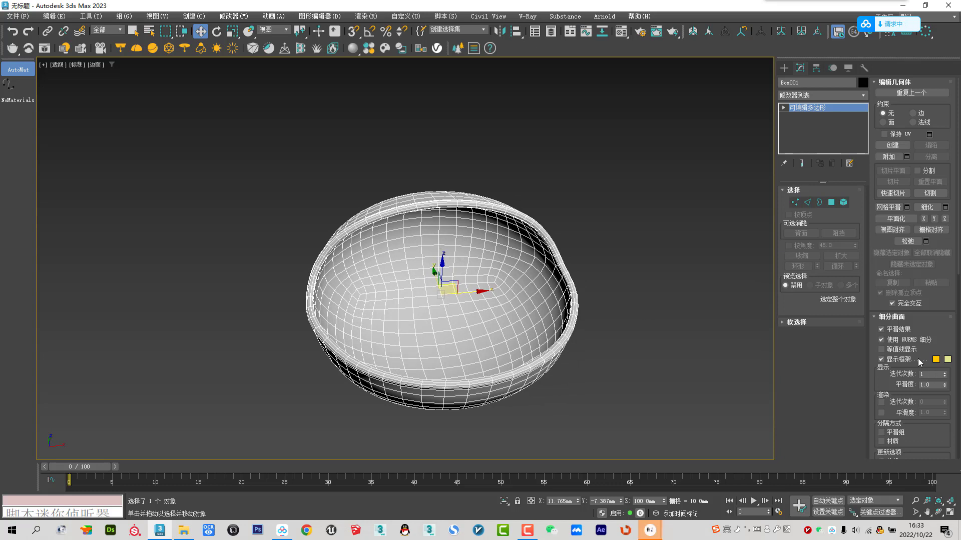
Step: Turn smoothing off and Shift-drag a copy of the shell along X
click(890, 344)
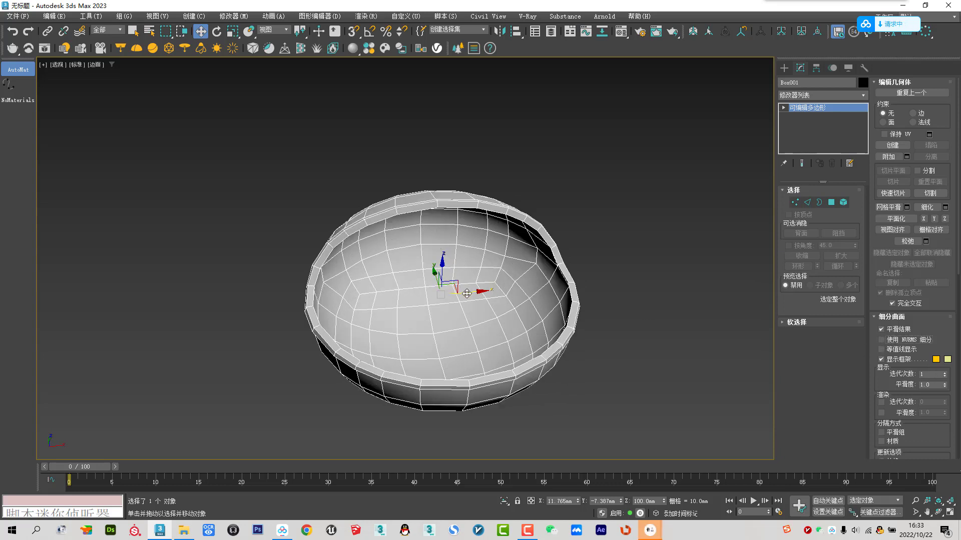
alt+middle_drag(466, 293, 342, 332)
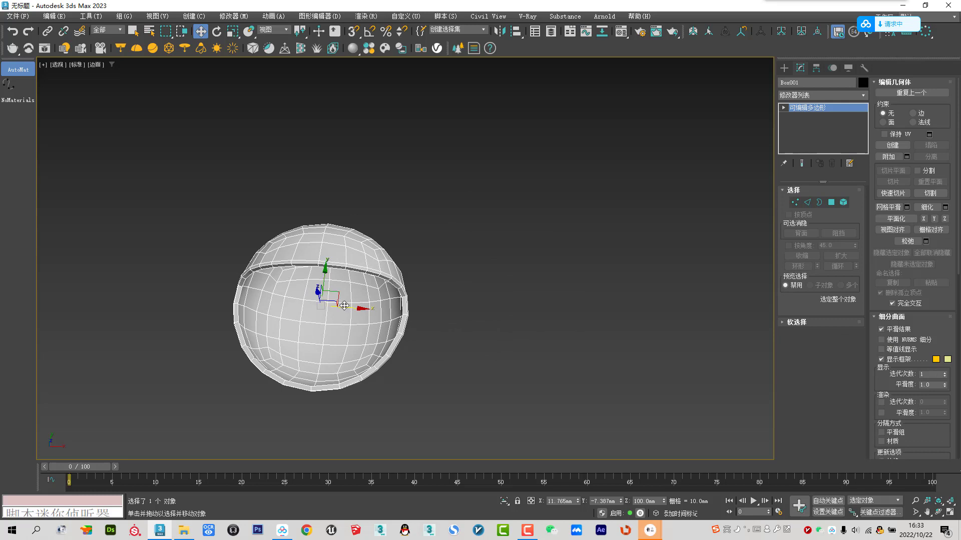
mouse_move(344, 305)
shift+mouse_down()
mouse_move(550, 333)
mouse_move(535, 333)
shift+mouse_up()
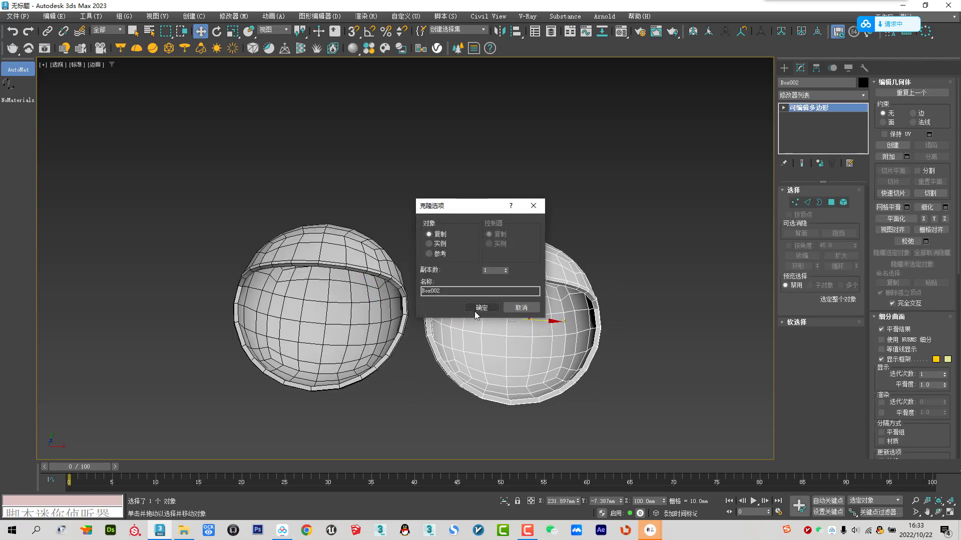
Step: Confirm the clone as an independent copy Box002, hide it, and reselect Box001
click(477, 309)
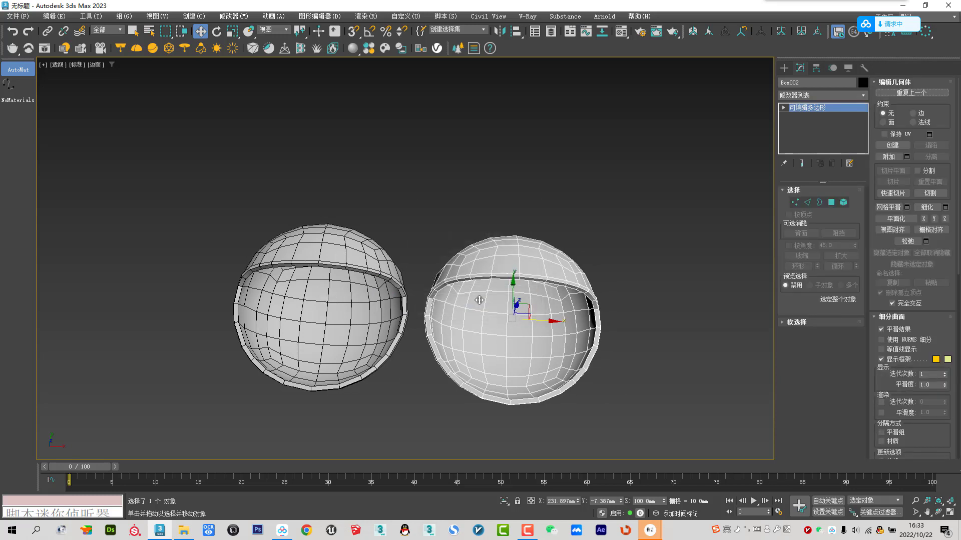
alt+middle_drag(500, 302, 546, 320)
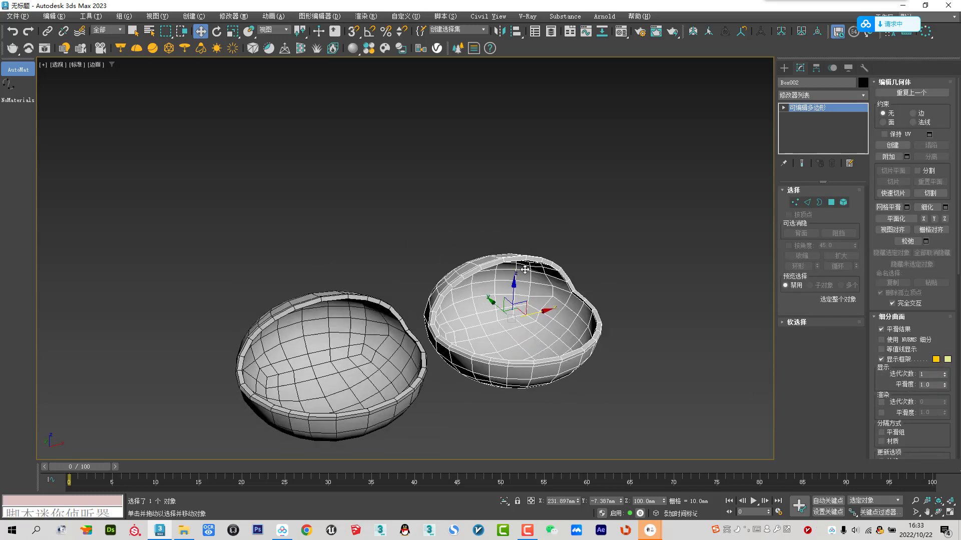
right_click(549, 293)
click(577, 264)
key(ctrl+a)
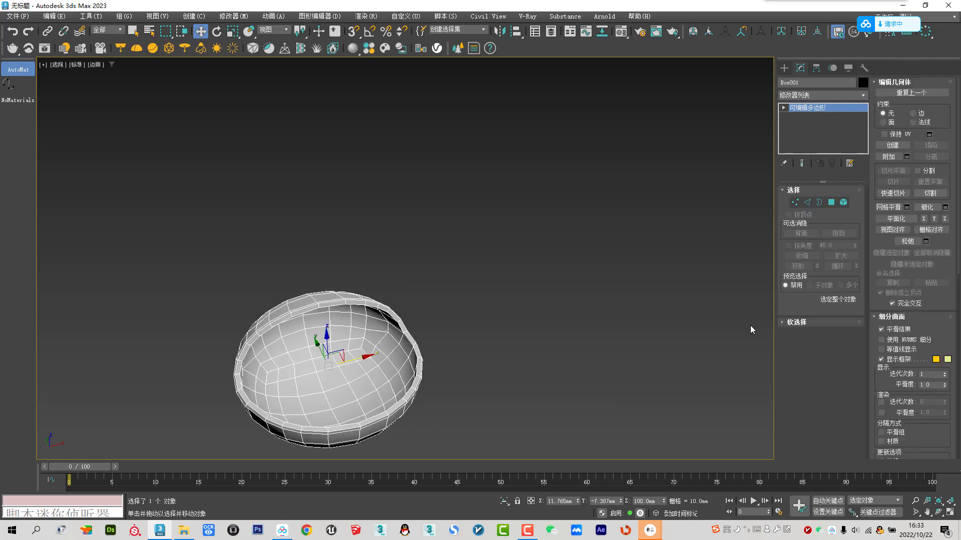
Step: Briefly preview smoothing, then turn NURMS subdivision off again
click(901, 345)
right_click(399, 262)
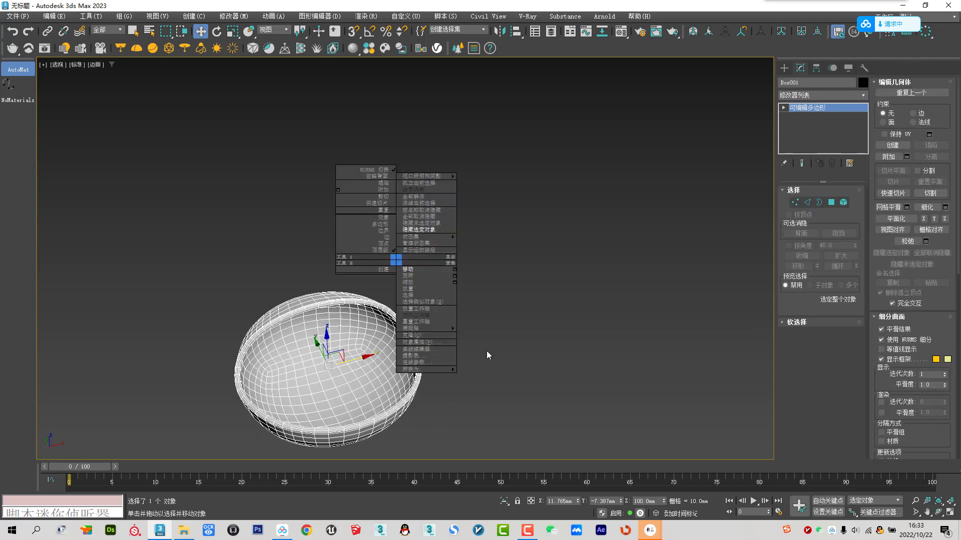
click(500, 381)
key(ctrl+BackSpace)
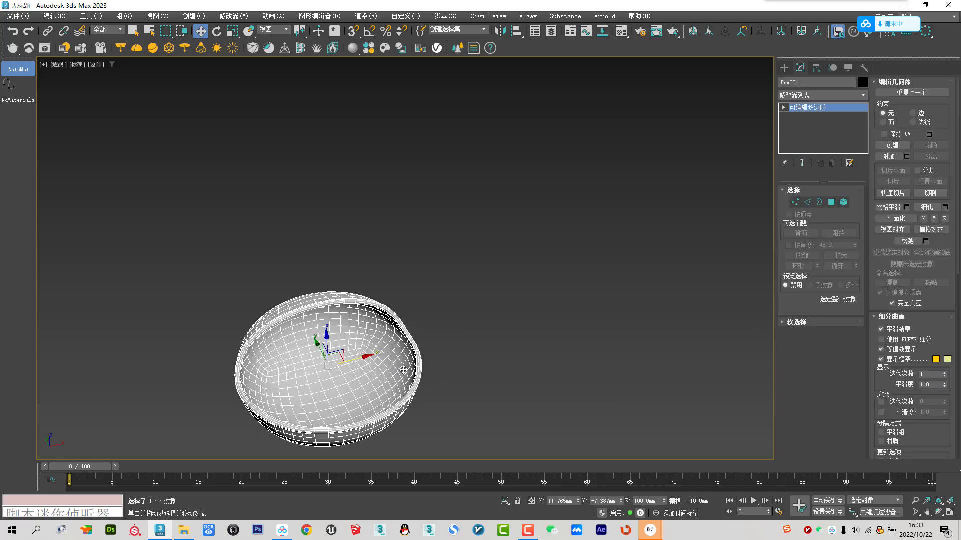
Step: Select the two vertical middle edge loops and split the shell along them
click(807, 203)
mouse_move(446, 285)
alt+middle_down()
mouse_move(369, 365)
mouse_move(328, 306)
alt+middle_up()
double_click(319, 307)
ctrl+double_click(327, 305)
alt+middle_drag(326, 305, 358, 283)
click(930, 106)
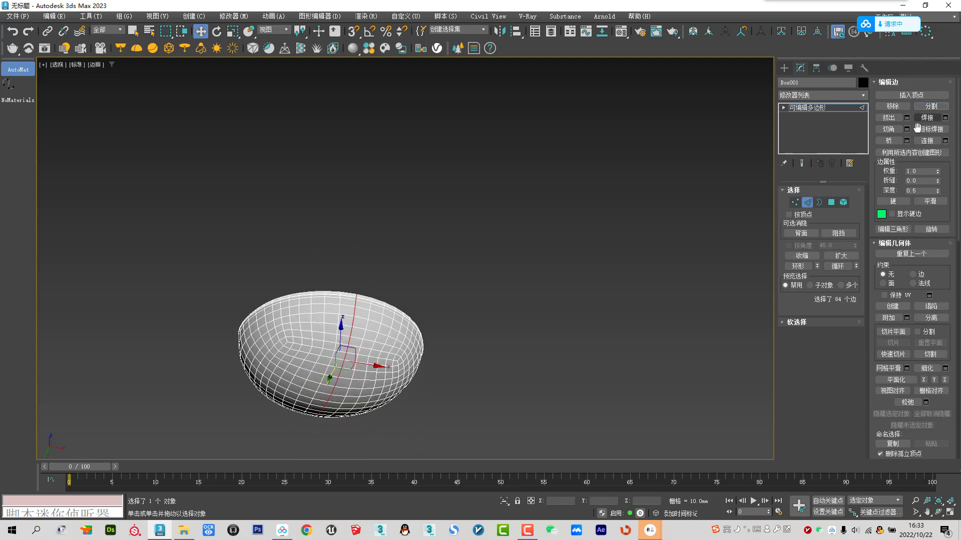
Step: Delete the right-half element (808 polygons), leaving a half bowl shell
click(846, 202)
click(392, 365)
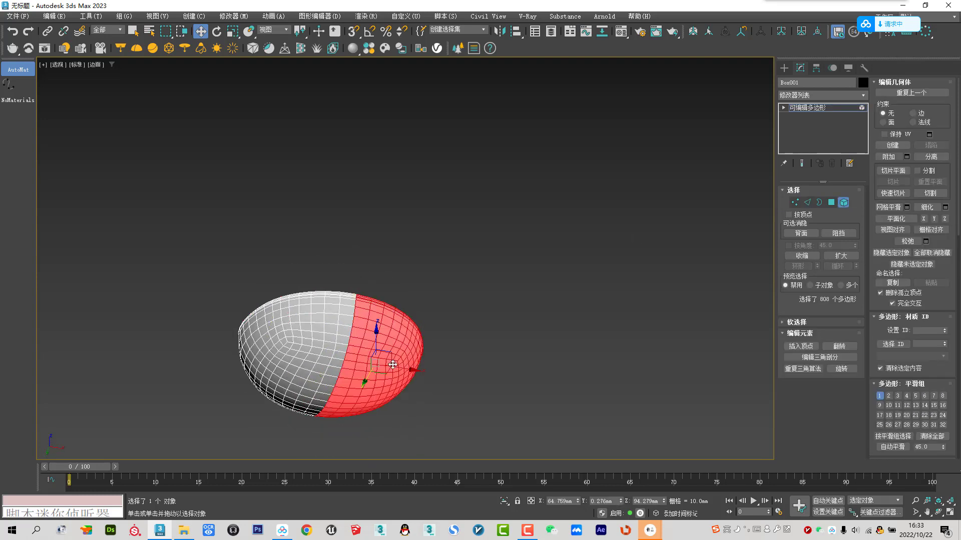
key(Delete)
mouse_move(392, 388)
alt+middle_down()
mouse_move(569, 407)
mouse_move(473, 350)
alt+middle_up()
click(831, 202)
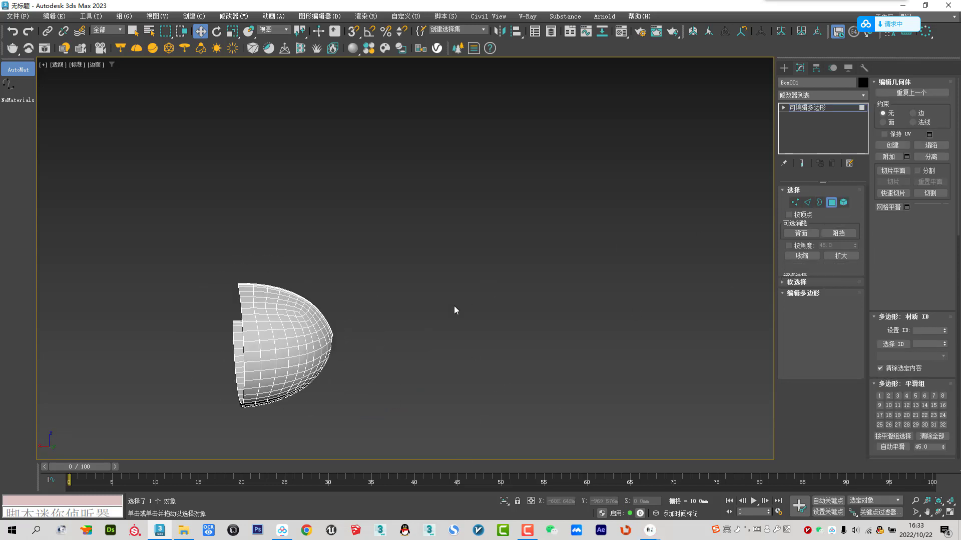
alt+middle_drag(454, 307, 371, 344)
key(z)
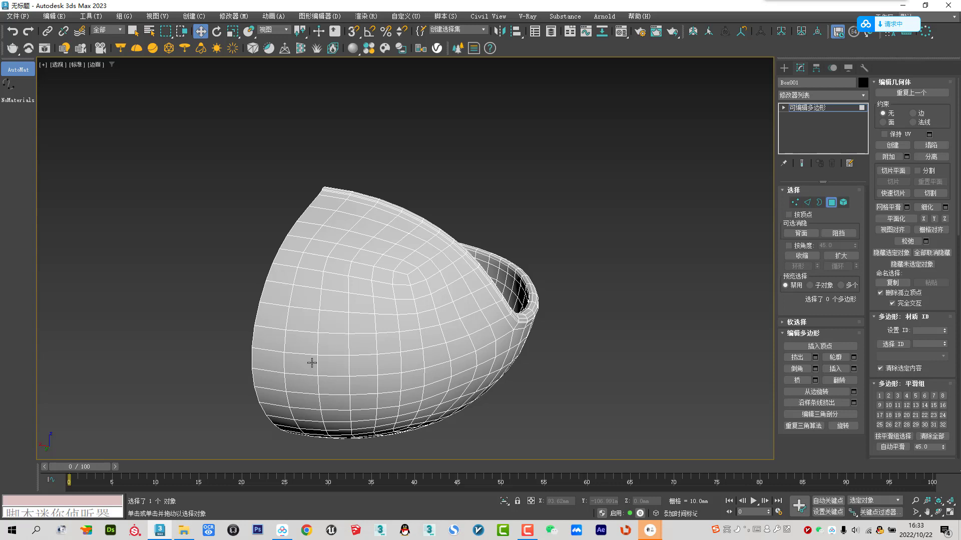
alt+middle_drag(516, 342, 470, 335)
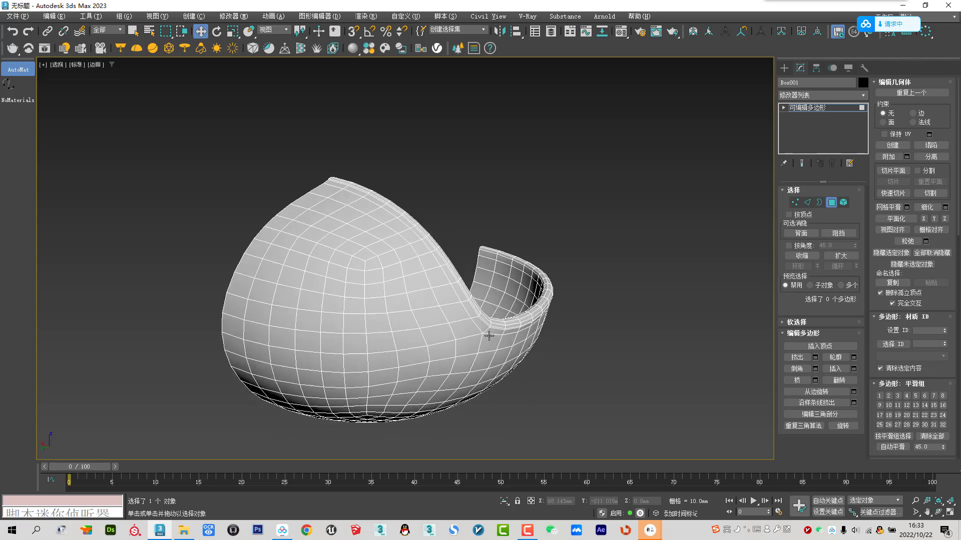
Step: Select the edge faces for the bunny ear, comparing against the reference photo
click(252, 332)
ctrl+click(290, 338)
mouse_move(361, 347)
alt+middle_down()
mouse_move(395, 327)
mouse_move(375, 342)
alt+middle_up()
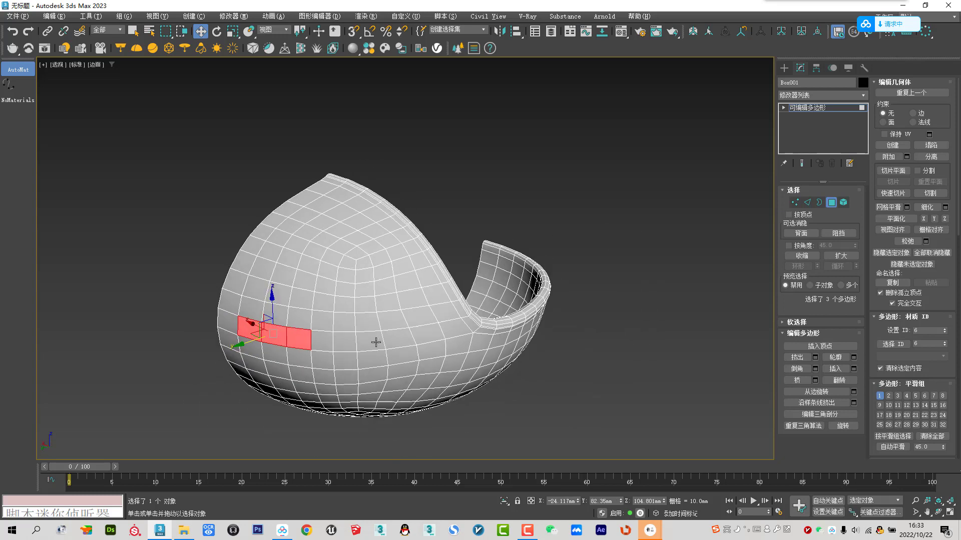
key(alt+Tab)
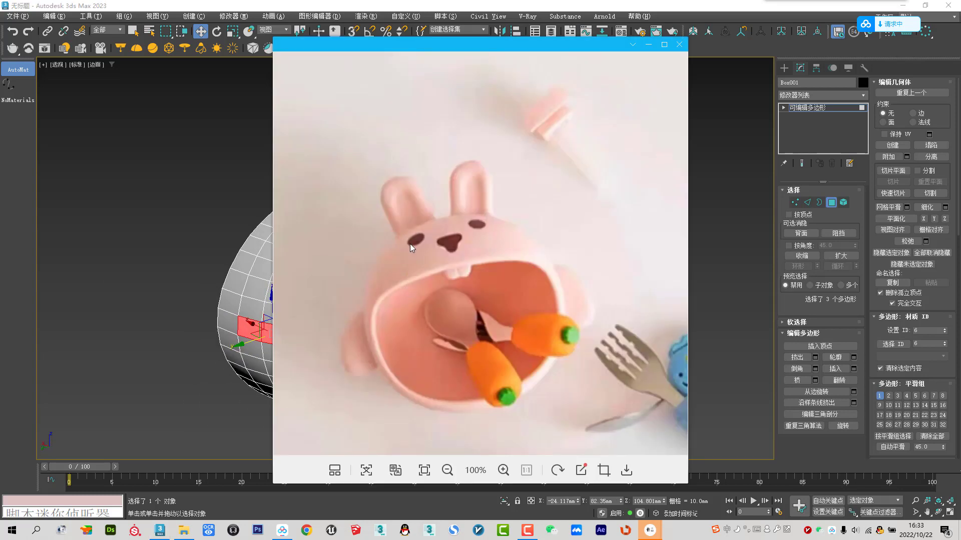
key(alt+Tab)
alt+middle_drag(410, 245, 390, 342)
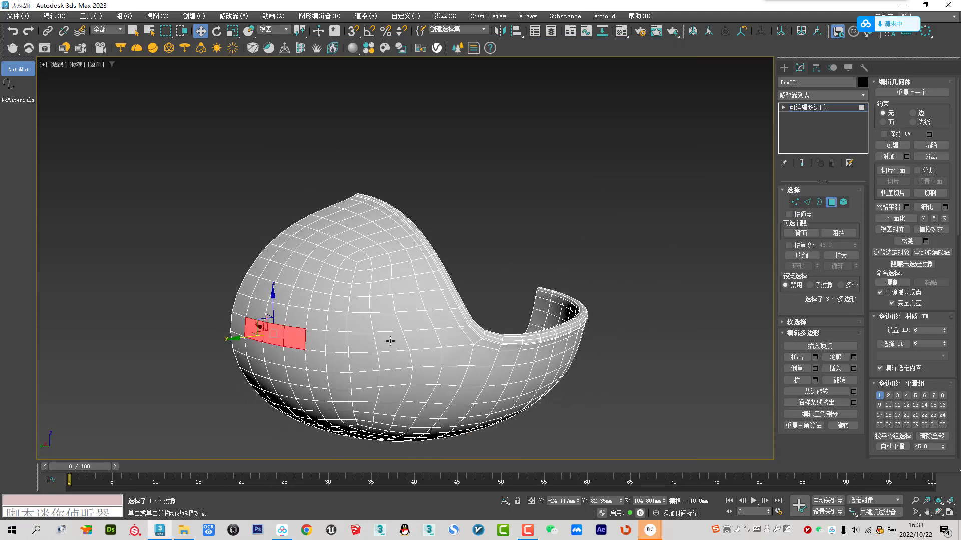
key(alt+Tab)
key(alt+Tab)
mouse_move(365, 294)
alt+middle_down()
mouse_move(356, 263)
mouse_move(317, 332)
mouse_move(378, 296)
alt+middle_up()
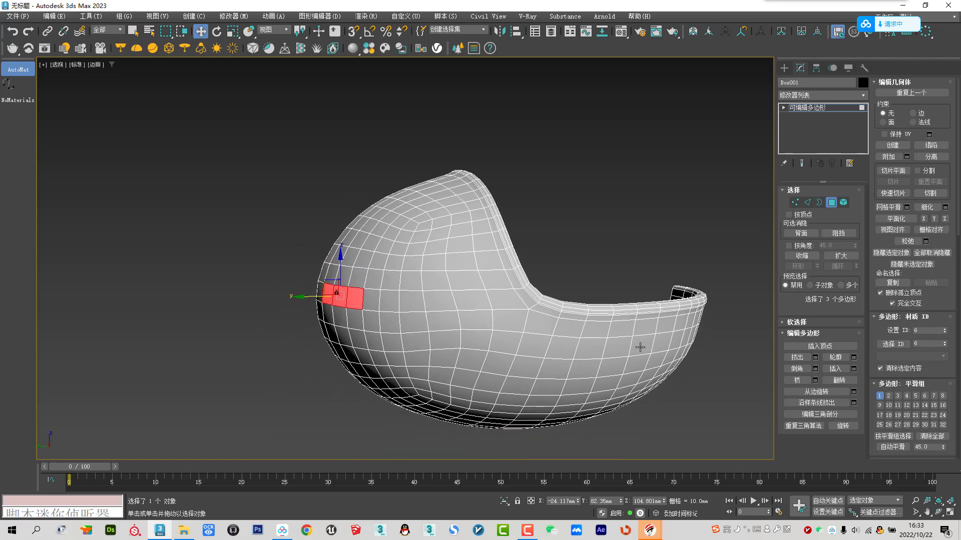
key(alt+Tab)
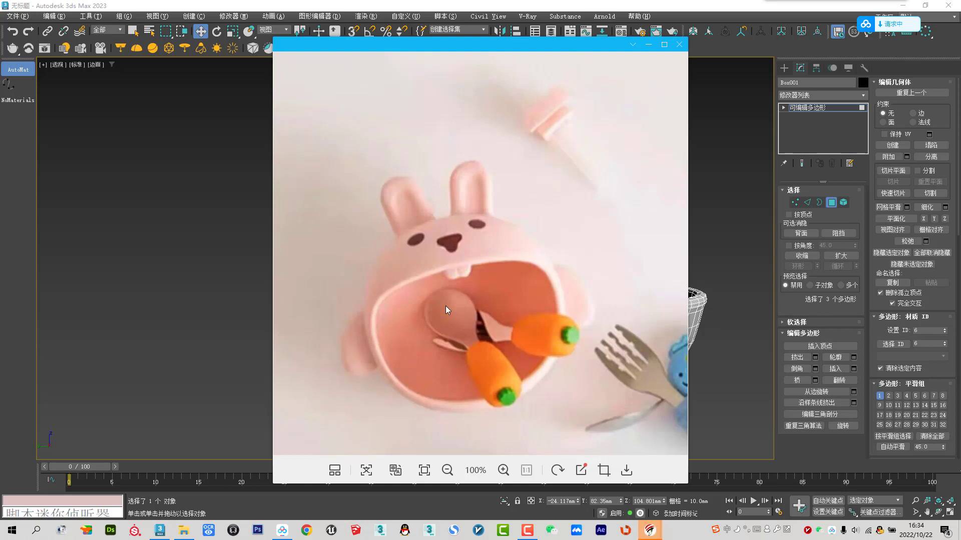
key(alt+Tab)
mouse_move(343, 275)
alt+middle_down()
mouse_move(399, 275)
mouse_move(373, 279)
mouse_move(354, 311)
alt+middle_up()
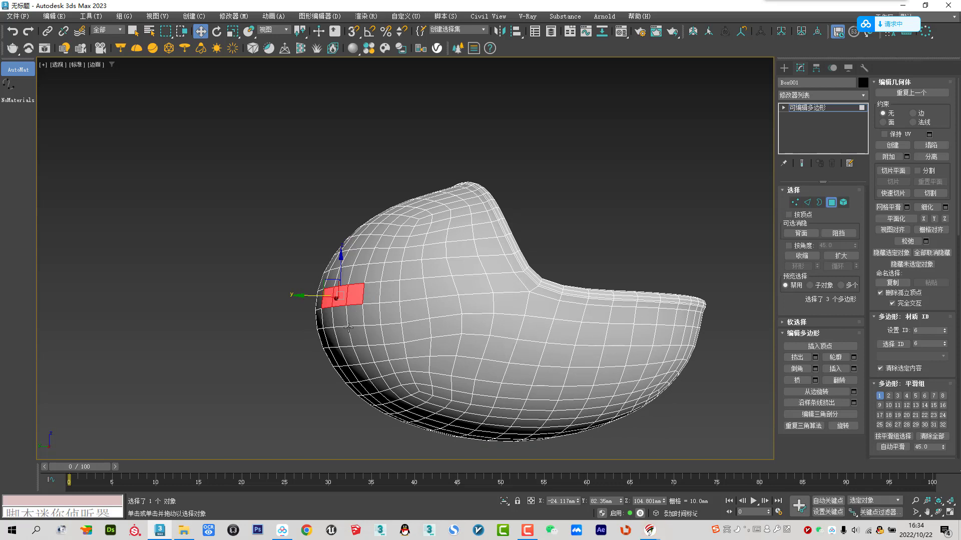
alt+middle_drag(379, 314, 441, 338)
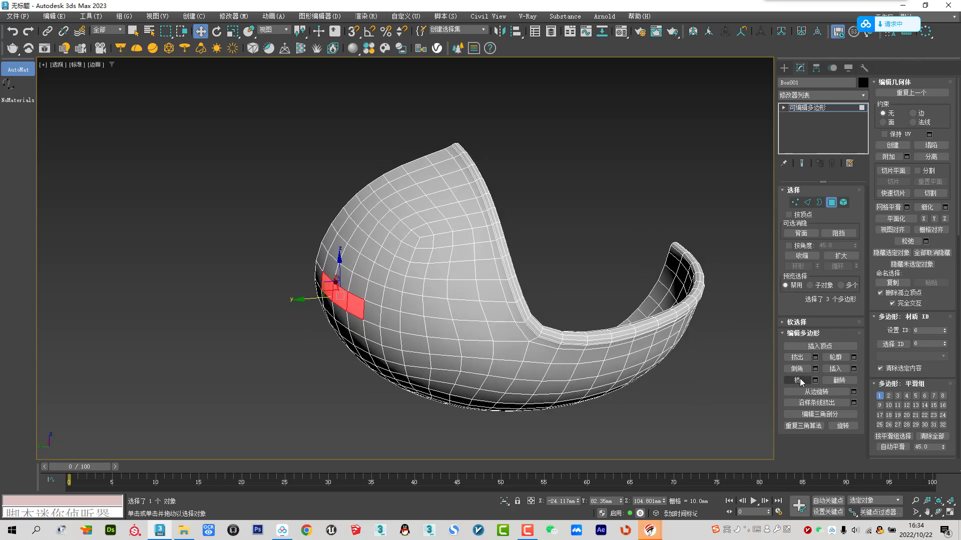
Step: Extrude the three selected faces with zero height and switch to the Top view
click(815, 358)
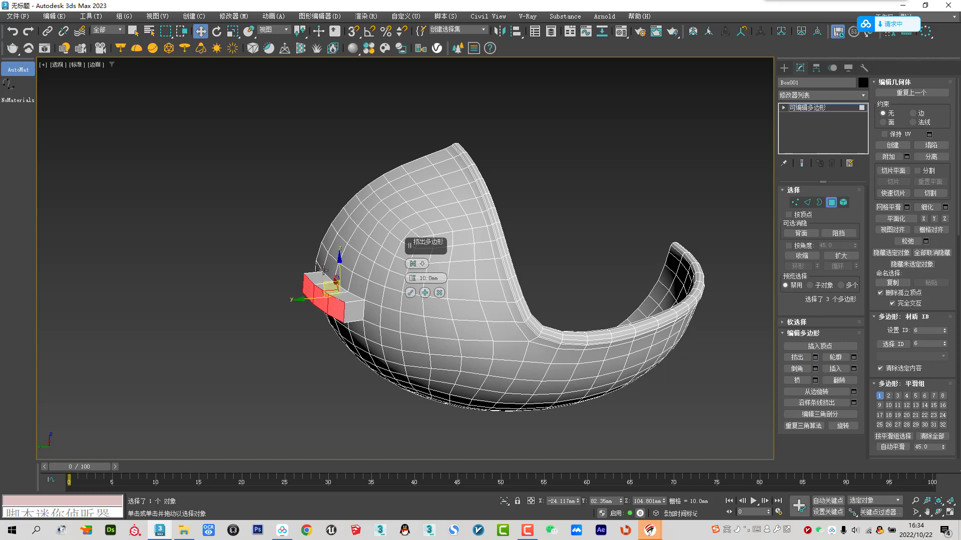
right_click(416, 279)
click(409, 292)
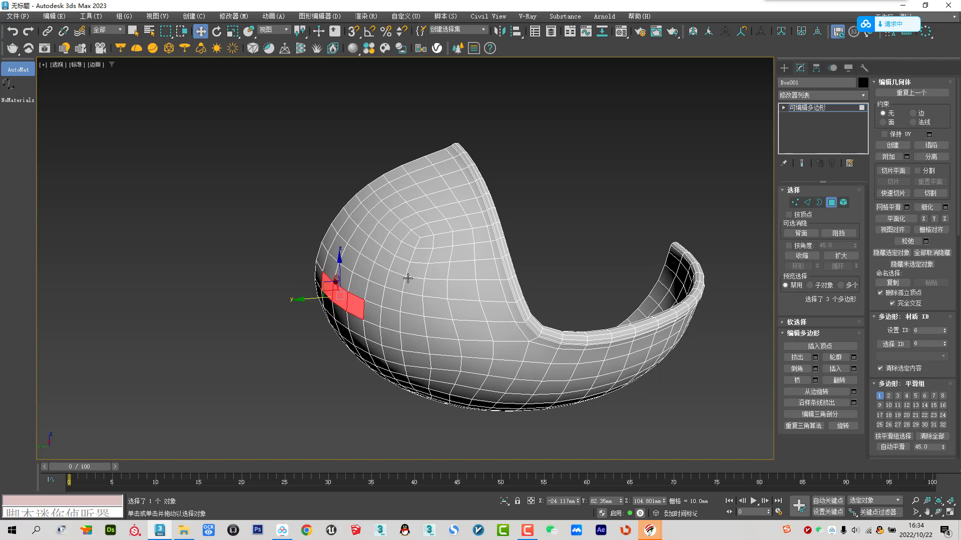
key(t)
middle_drag(362, 184, 442, 421)
Step: Pull the extruded faces up into a tall strip, level its top, and bevel the top-right corner
mouse_move(409, 305)
mouse_down()
mouse_move(420, 164)
mouse_move(418, 186)
mouse_up()
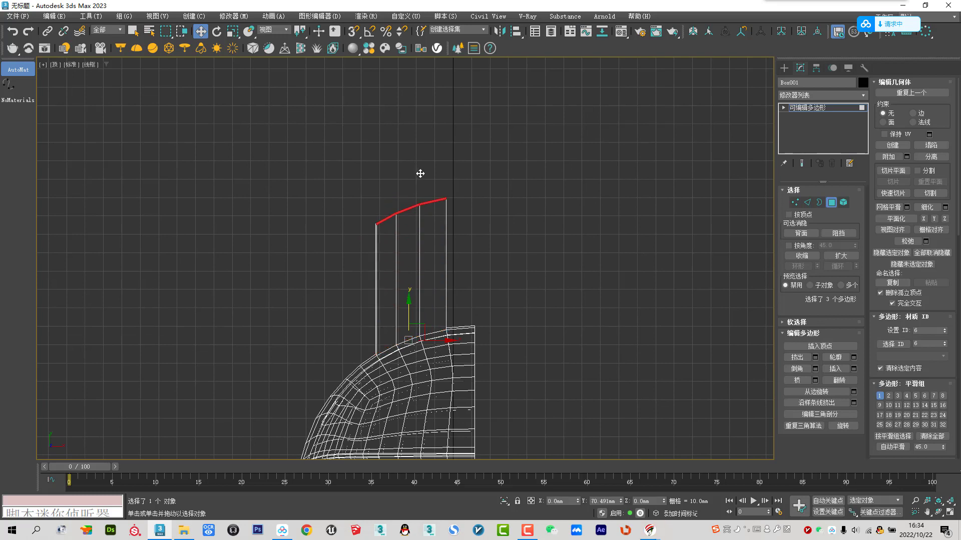
key(alt+Tab)
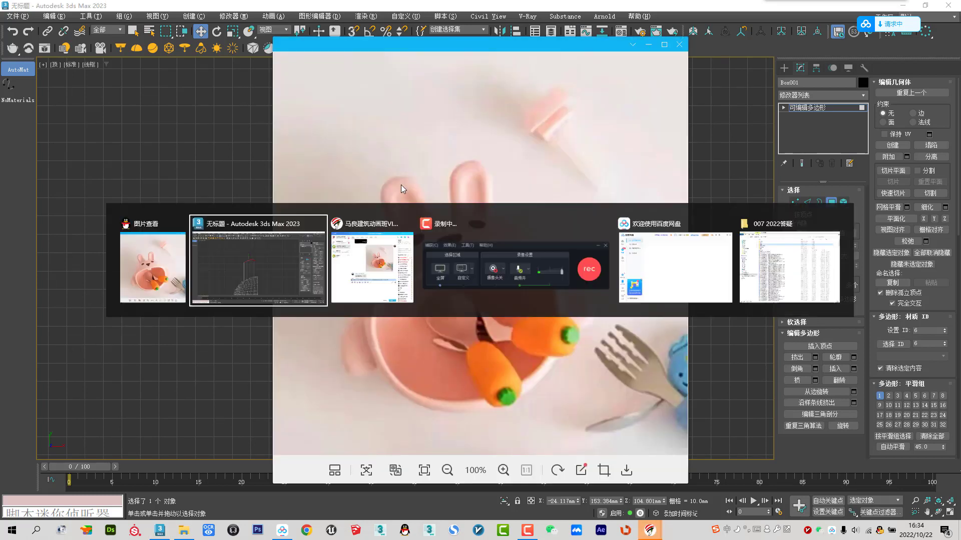
key(alt+Tab)
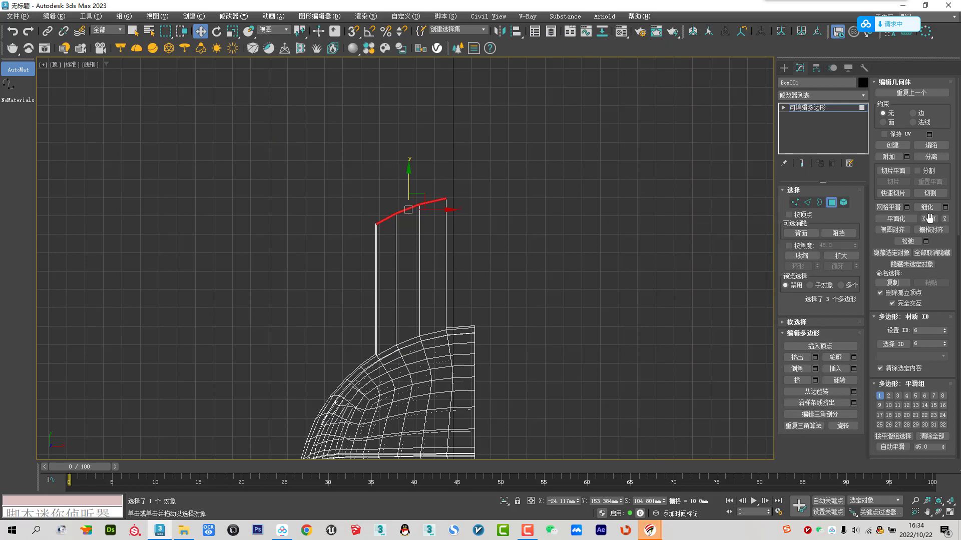
click(934, 221)
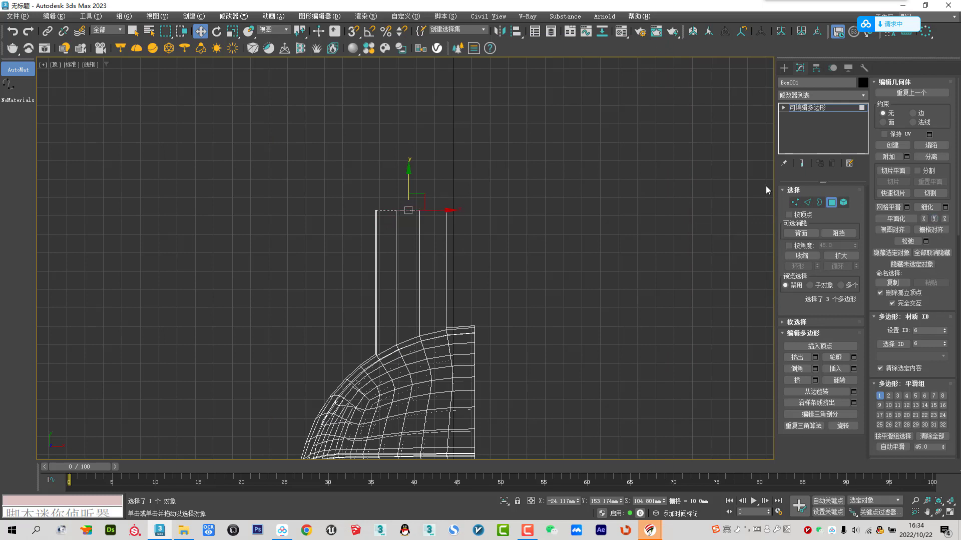
click(797, 203)
mouse_move(372, 217)
mouse_down()
mouse_move(389, 201)
mouse_move(378, 215)
mouse_up()
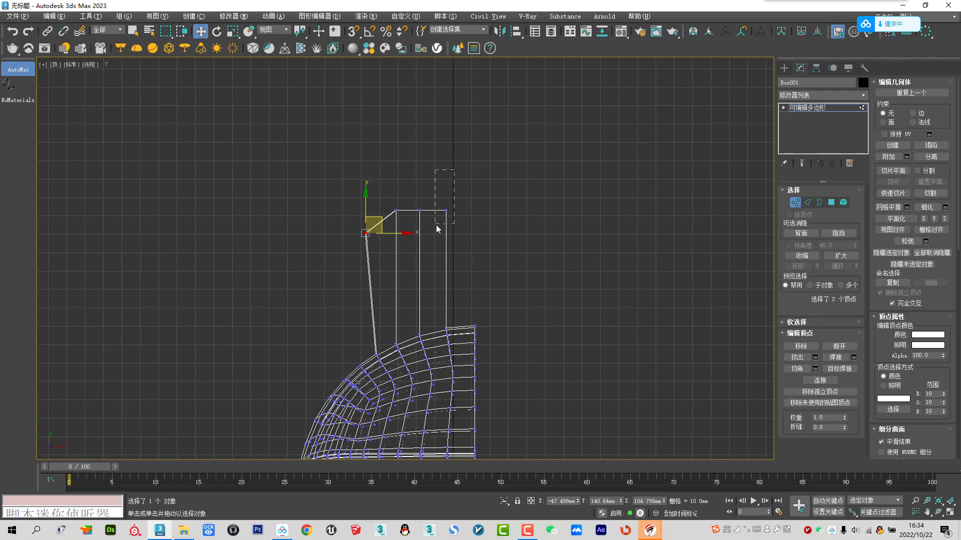
click(446, 211)
drag(467, 208, 460, 217)
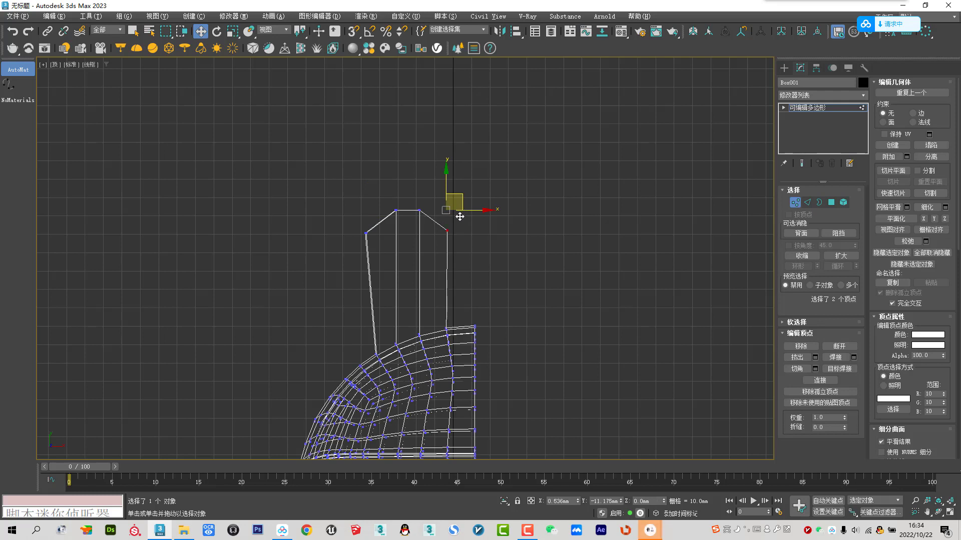
Step: Connect a horizontal edge loop across the ear and widen the ear at the new loop
click(807, 202)
drag(520, 286, 229, 283)
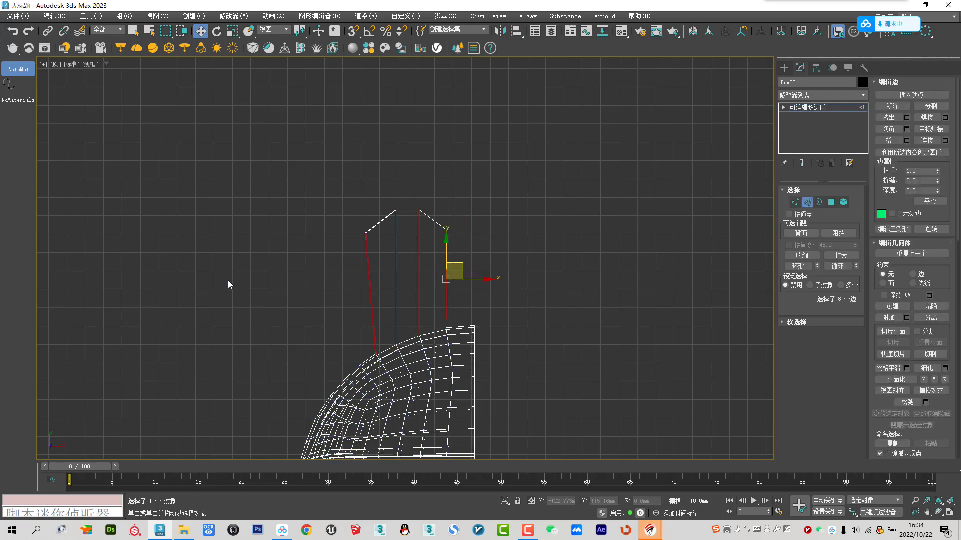
click(927, 140)
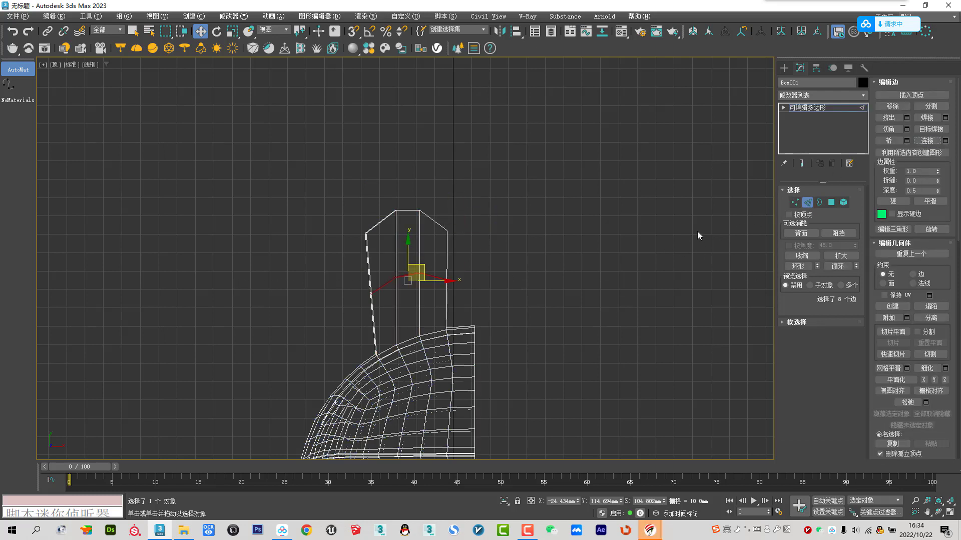
click(795, 202)
drag(332, 282, 378, 316)
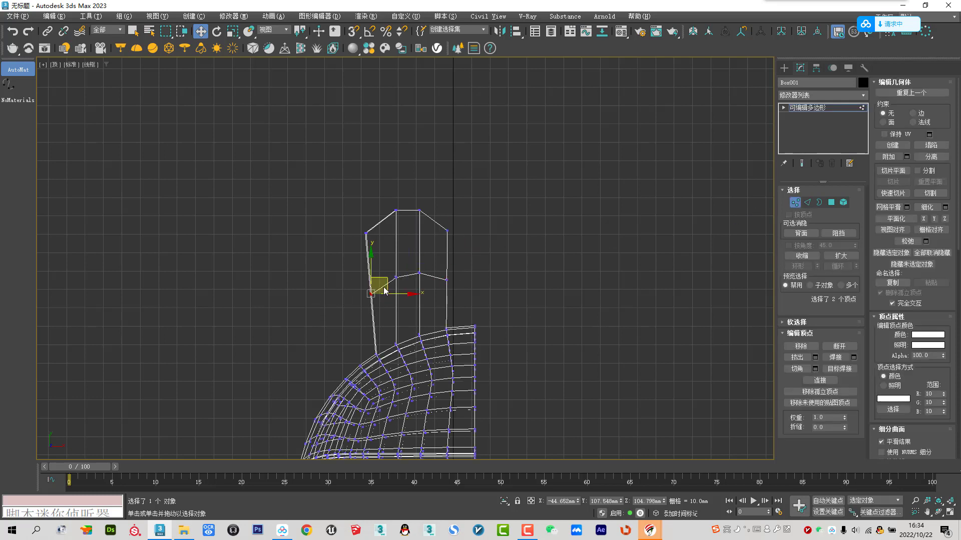
drag(370, 282, 360, 283)
mouse_move(433, 253)
mouse_down()
mouse_move(455, 296)
mouse_move(475, 272)
mouse_up()
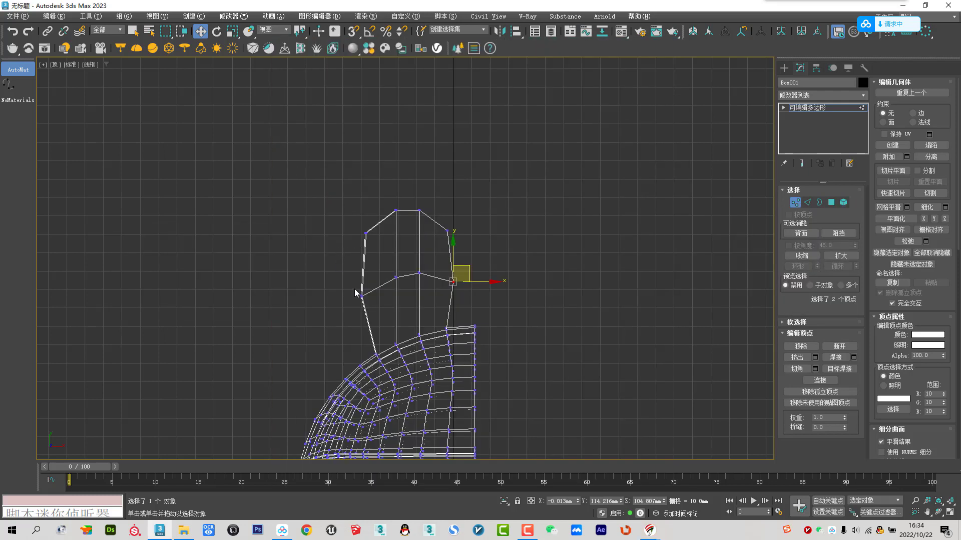
mouse_move(350, 272)
mouse_down()
mouse_move(373, 302)
mouse_move(380, 275)
mouse_up()
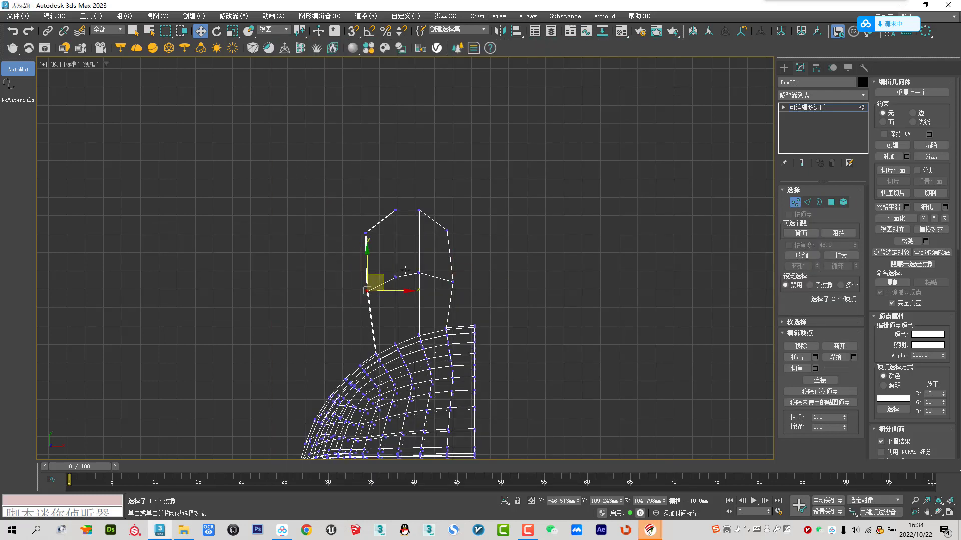
drag(490, 317, 489, 313)
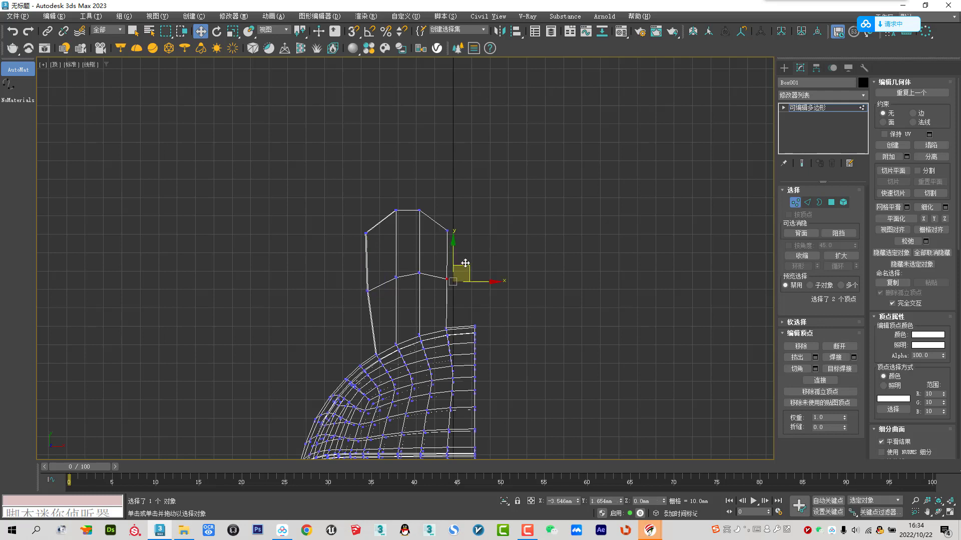
drag(467, 263, 426, 277)
key(s)
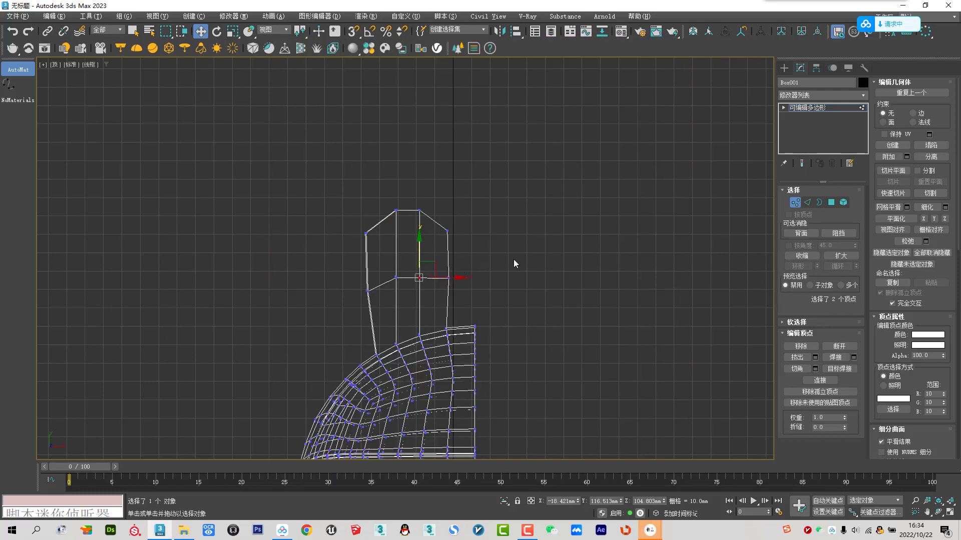
Step: Add edge loops across both ear sections and reshape the middle and lower-left vertices
click(807, 202)
drag(487, 250, 350, 257)
ctrl+drag(353, 314, 352, 313)
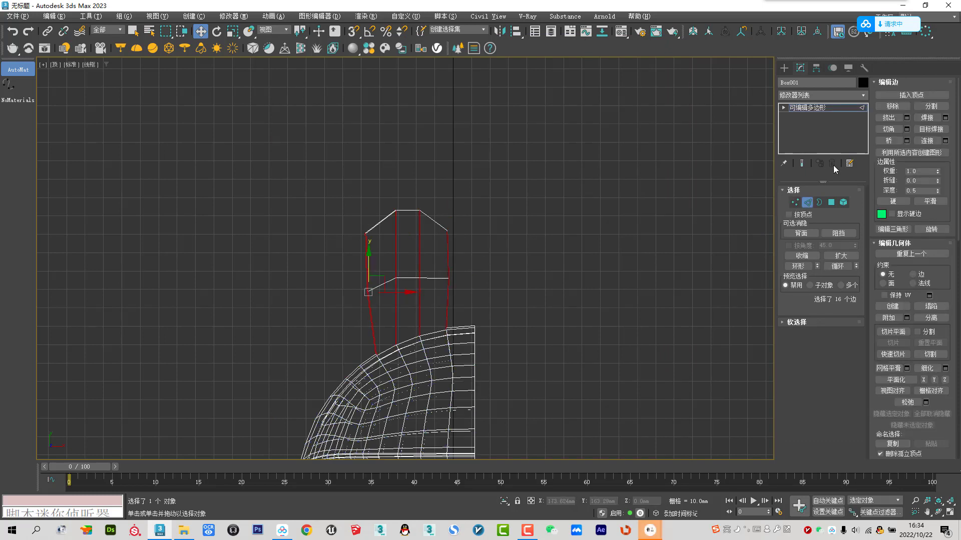
click(927, 140)
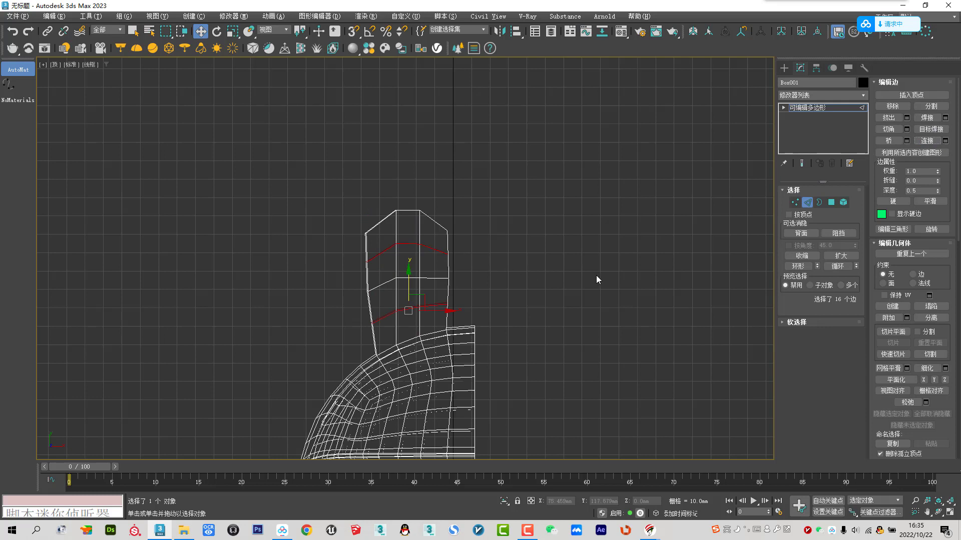
click(794, 202)
scroll(389, 223, up, 2)
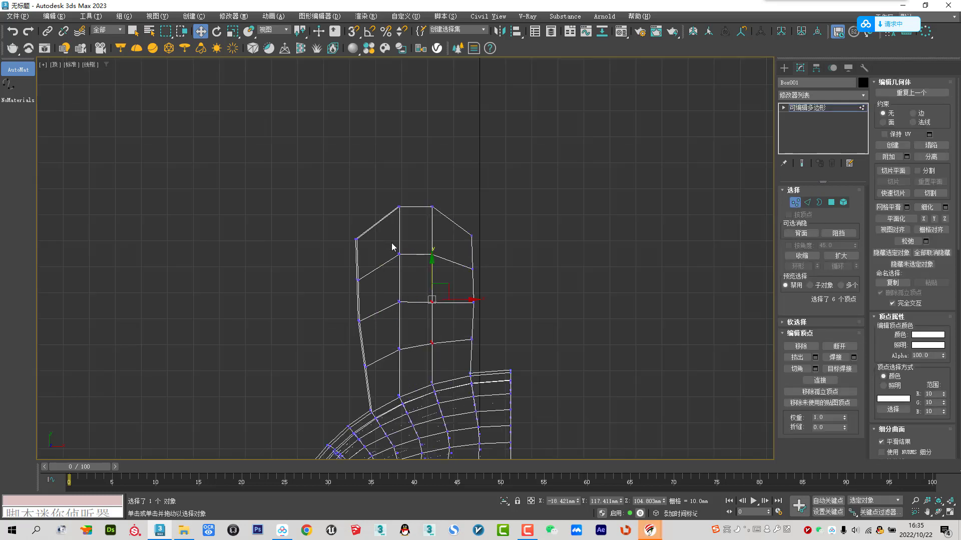
drag(411, 326, 418, 341)
drag(415, 286, 401, 298)
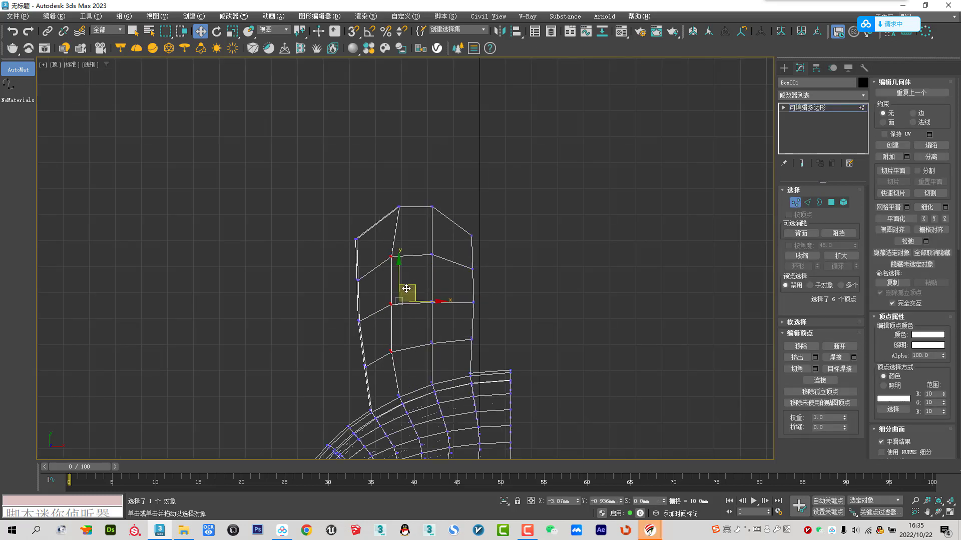
drag(362, 392, 365, 395)
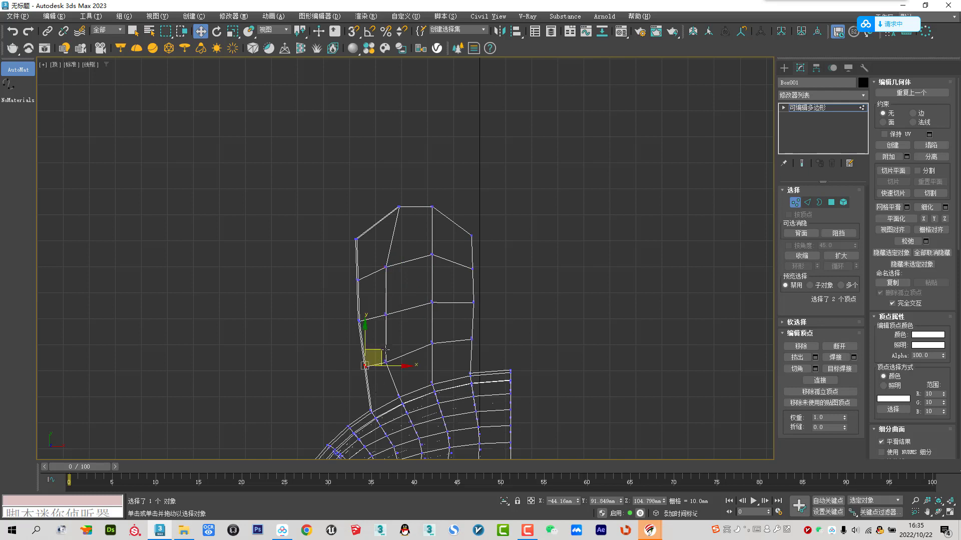
mouse_move(372, 350)
mouse_down()
mouse_move(383, 368)
mouse_move(396, 357)
mouse_move(391, 299)
mouse_move(405, 242)
mouse_move(398, 244)
mouse_up()
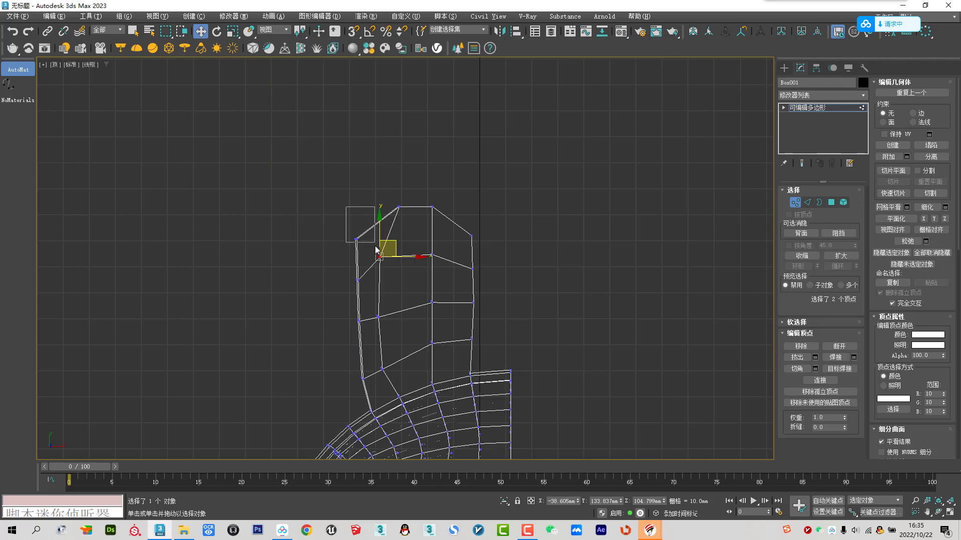
Step: Move the ear's upper left and right vertices into a rounder tip, comparing with the reference photo
mouse_move(399, 244)
mouse_down()
mouse_move(370, 225)
mouse_move(391, 213)
mouse_up()
mouse_move(387, 258)
mouse_down()
mouse_move(389, 249)
mouse_move(452, 240)
mouse_up()
click(432, 256)
key(alt+Tab)
key(alt+Tab)
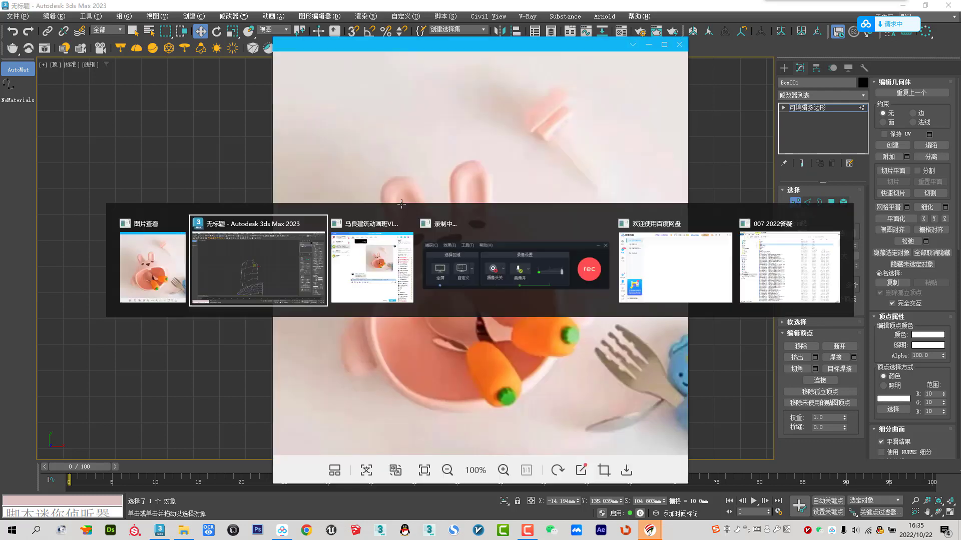
click(385, 260)
drag(391, 243, 393, 232)
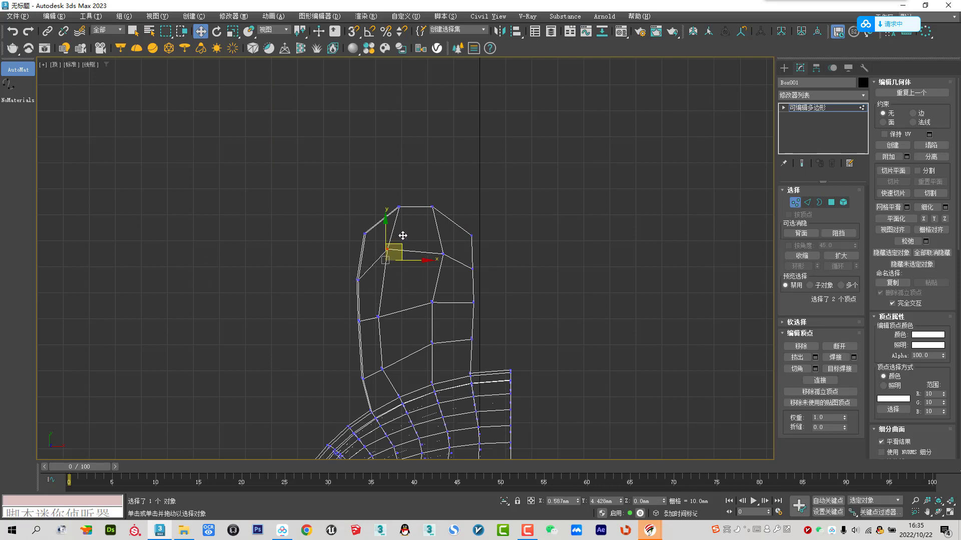
Step: Smooth the ear's right side and tip vertices into a curve, then pick two inner-ear polygons
click(443, 254)
drag(449, 250, 449, 242)
click(432, 302)
drag(447, 291, 462, 291)
drag(414, 322, 471, 347)
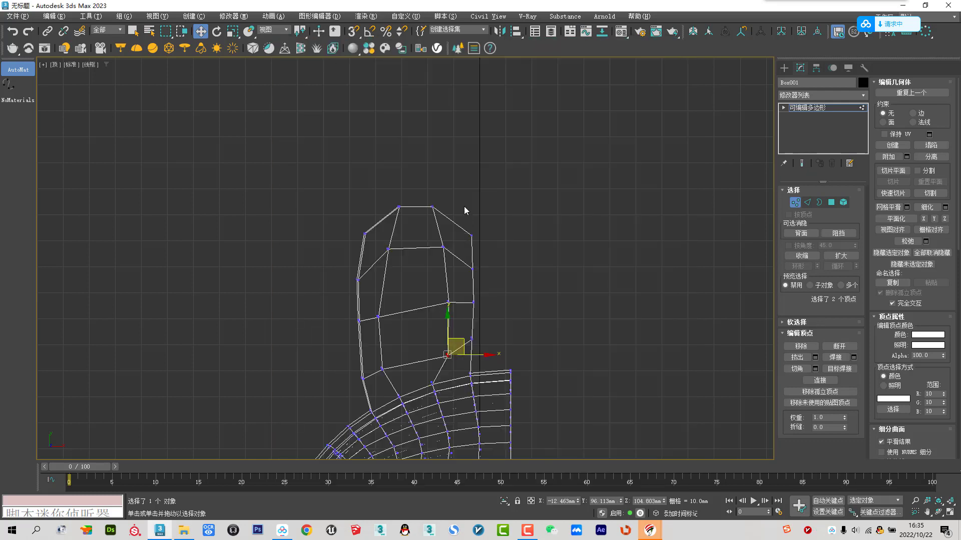
click(465, 231)
drag(484, 225, 471, 210)
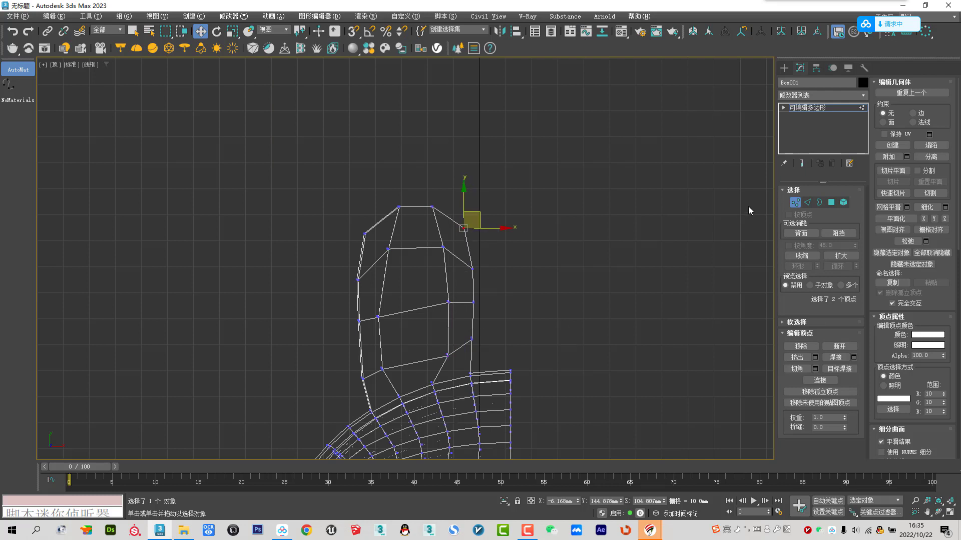
click(831, 202)
click(407, 281)
Step: Select the inner-ear faces in Perspective and bevel them inward into a recess
ctrl+click(412, 333)
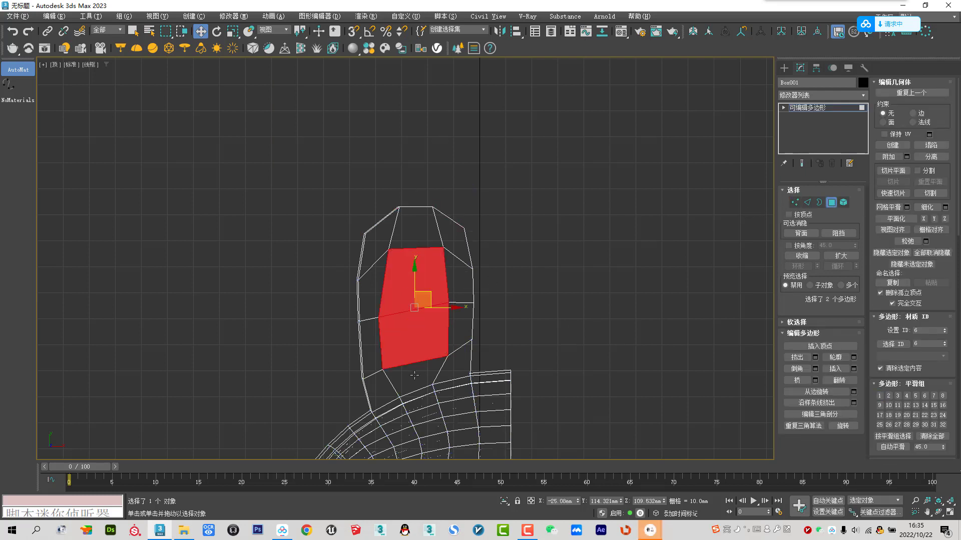
ctrl+click(416, 377)
key(p)
alt+middle_drag(417, 377, 500, 350)
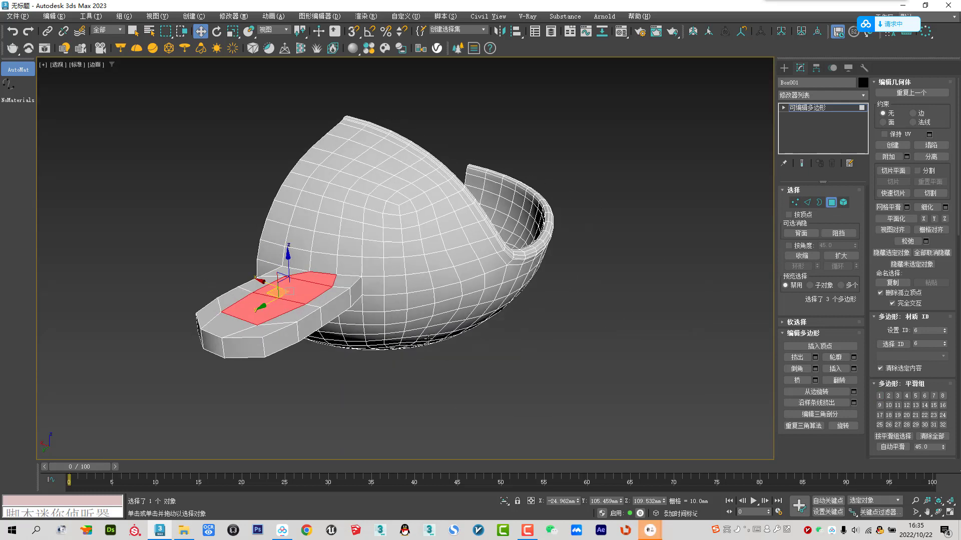
click(808, 369)
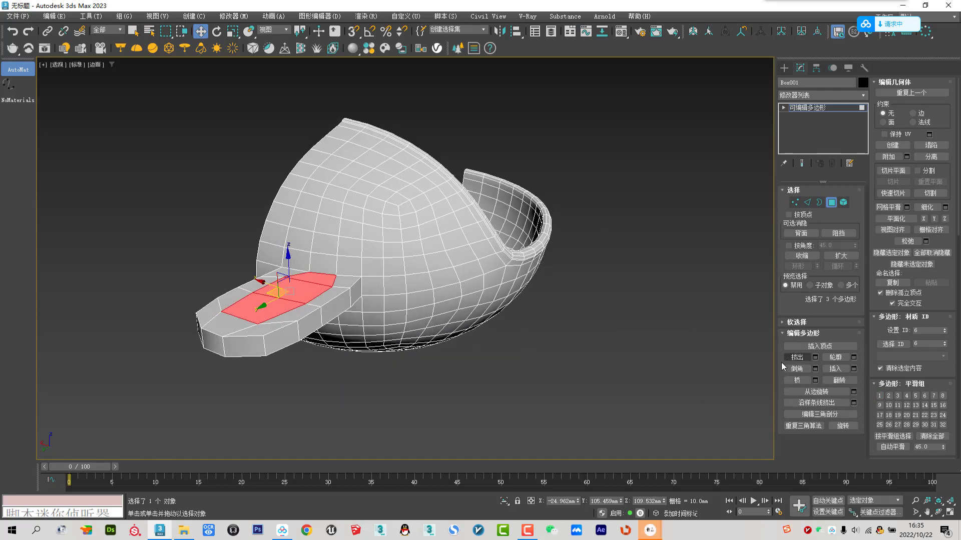
click(797, 368)
drag(256, 311, 257, 330)
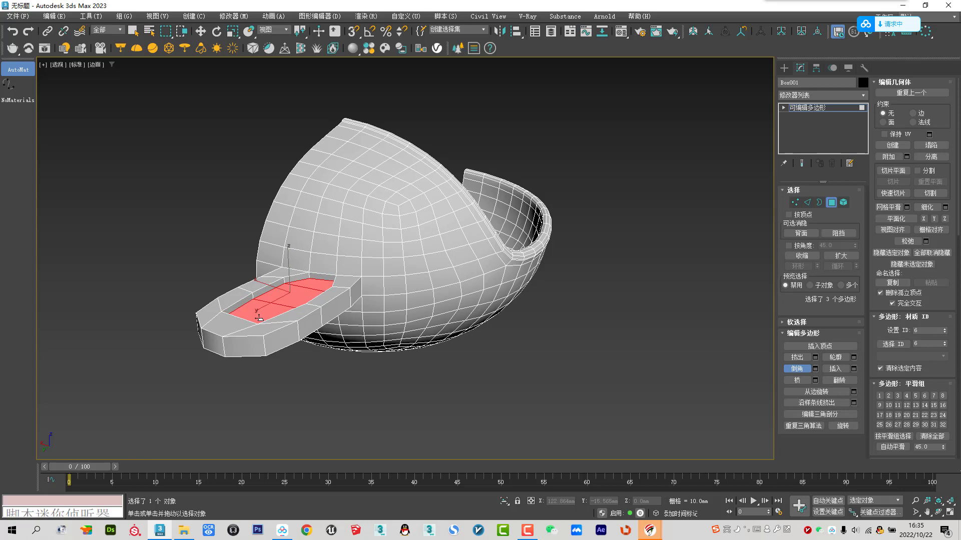
Step: Reselect and adjust the recessed faces, then exit polygon editing to the whole object
mouse_move(304, 294)
alt+middle_down()
mouse_move(300, 252)
mouse_move(252, 289)
alt+middle_up()
key(w)
click(265, 297)
ctrl+click(327, 328)
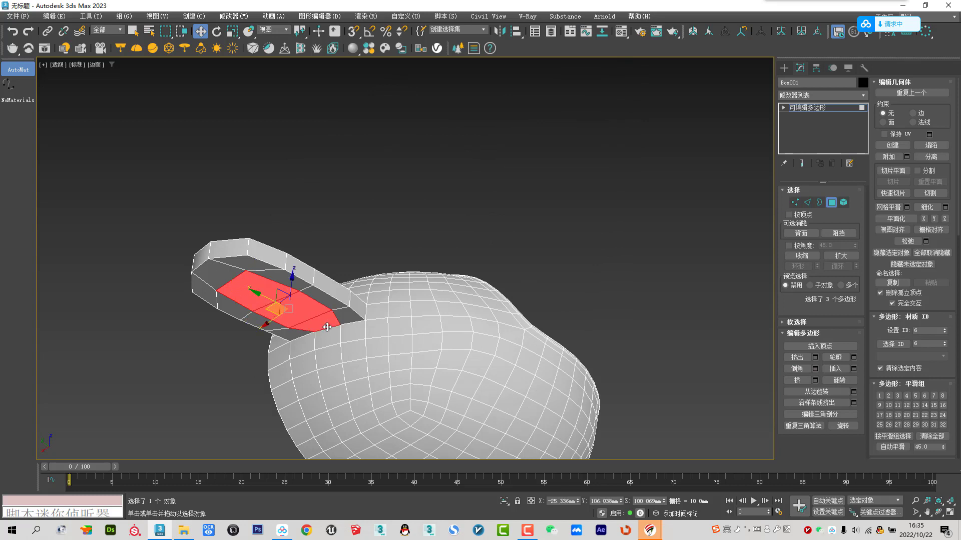
drag(291, 290, 294, 301)
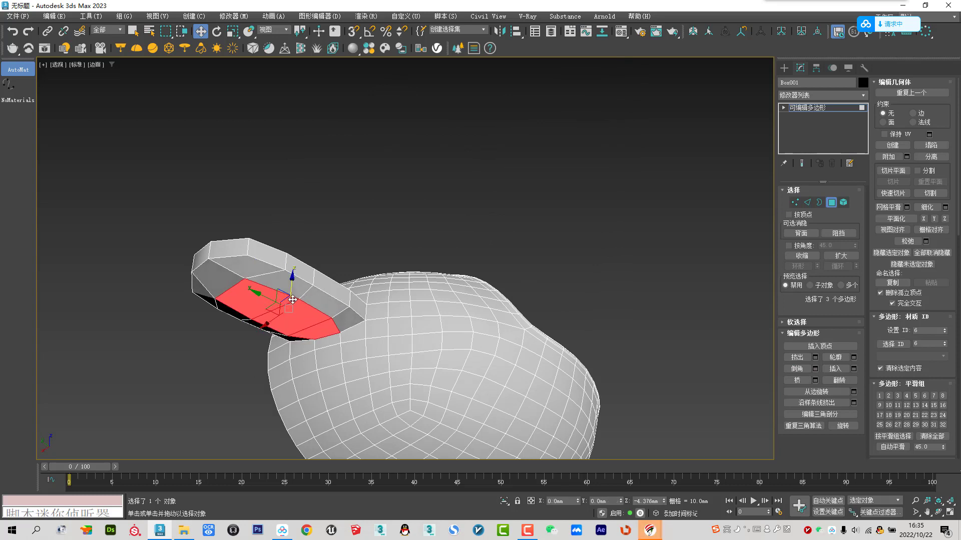
alt+middle_drag(293, 300, 320, 210)
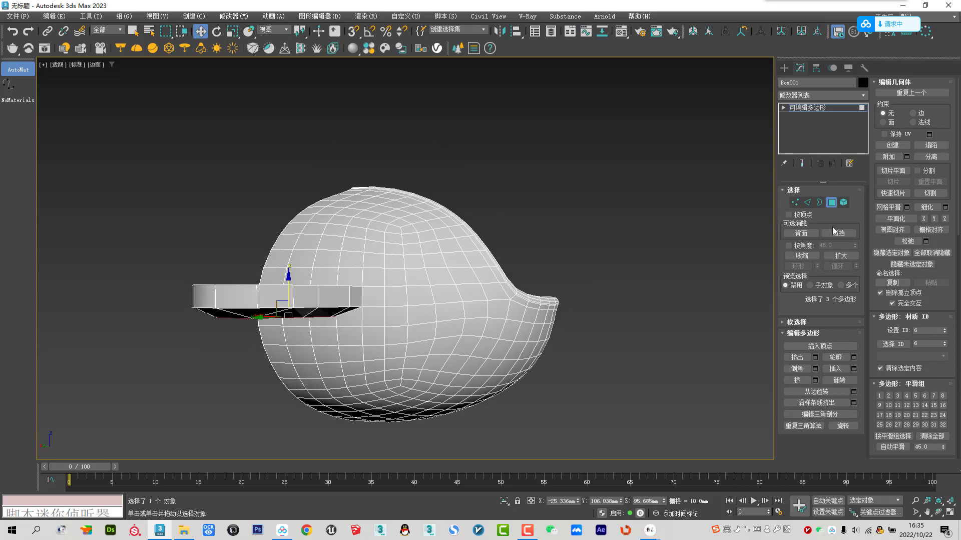
click(832, 206)
Step: Turn on NURMS subdivision at 2 iterations and orbit to inspect the smoothed bowl
click(881, 339)
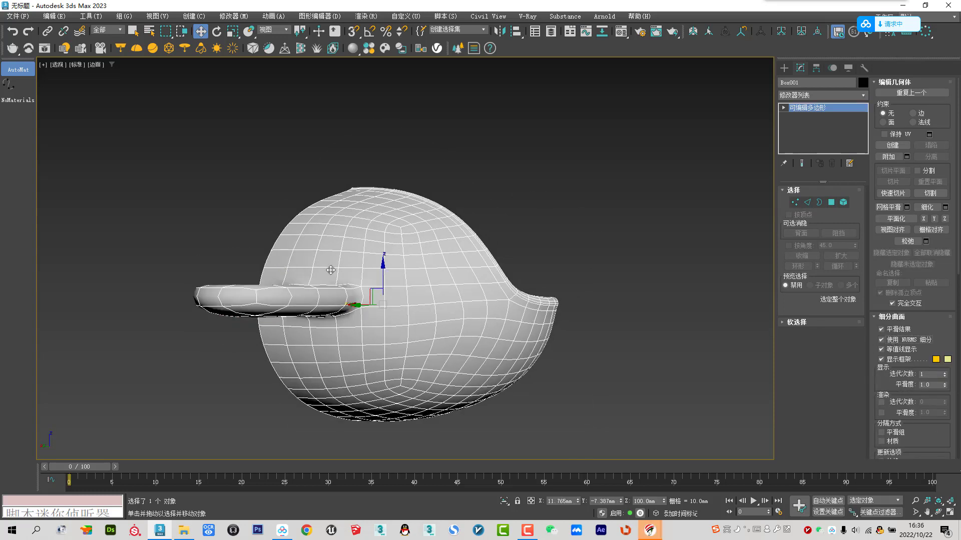
alt+middle_drag(381, 280, 351, 340)
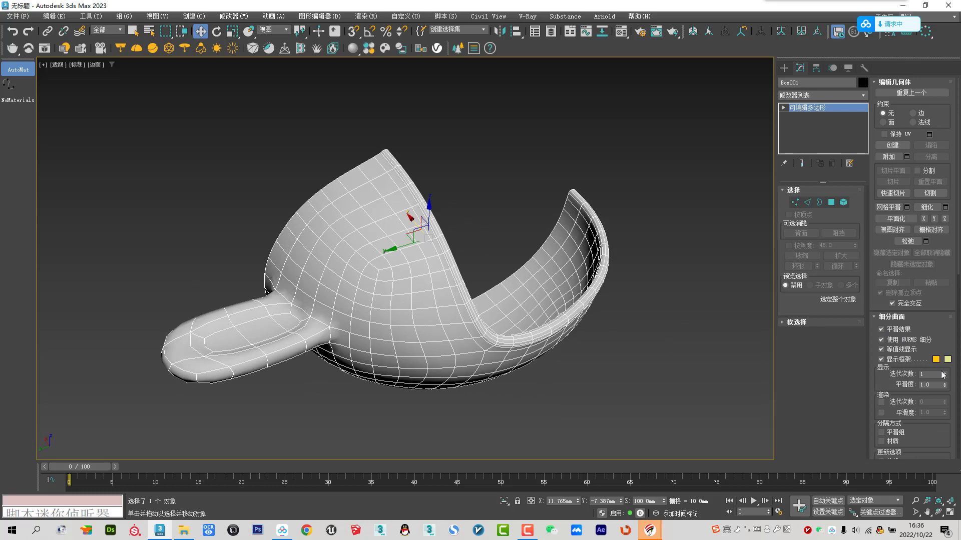
click(944, 372)
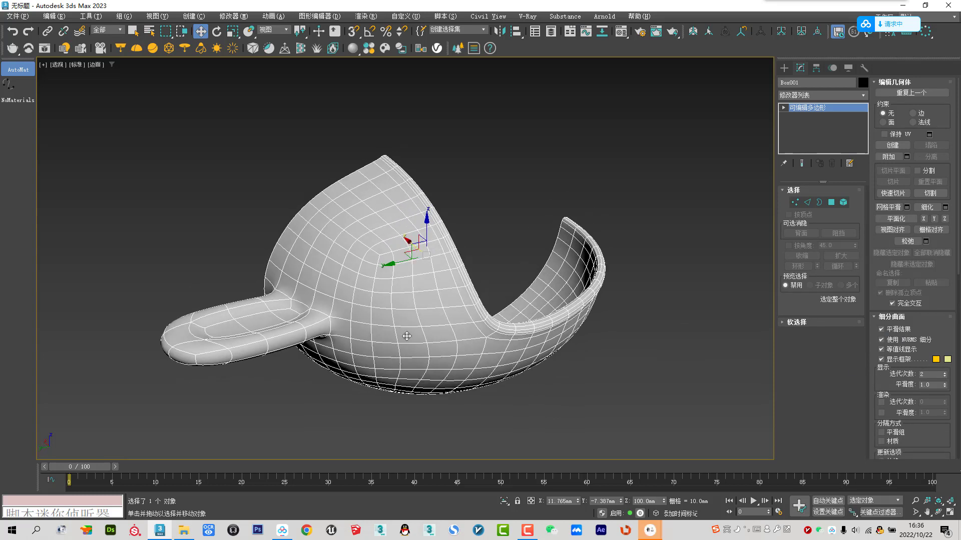
mouse_move(213, 323)
alt+middle_down()
mouse_move(204, 375)
mouse_move(214, 294)
mouse_move(206, 358)
mouse_move(229, 325)
alt+middle_up()
Step: Turn NURMS off and show the bare mesh as a fitted wireframe Left view
click(896, 343)
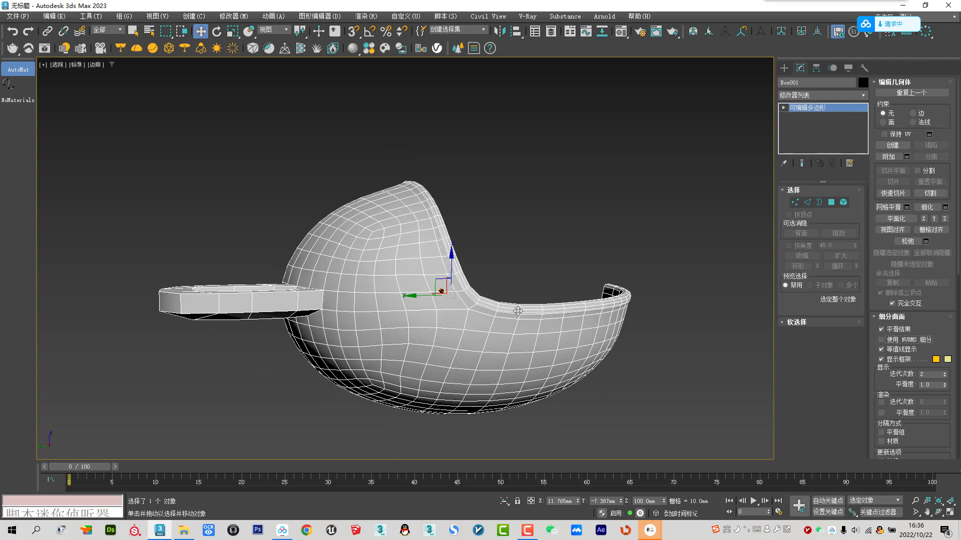
alt+middle_drag(410, 325, 426, 330)
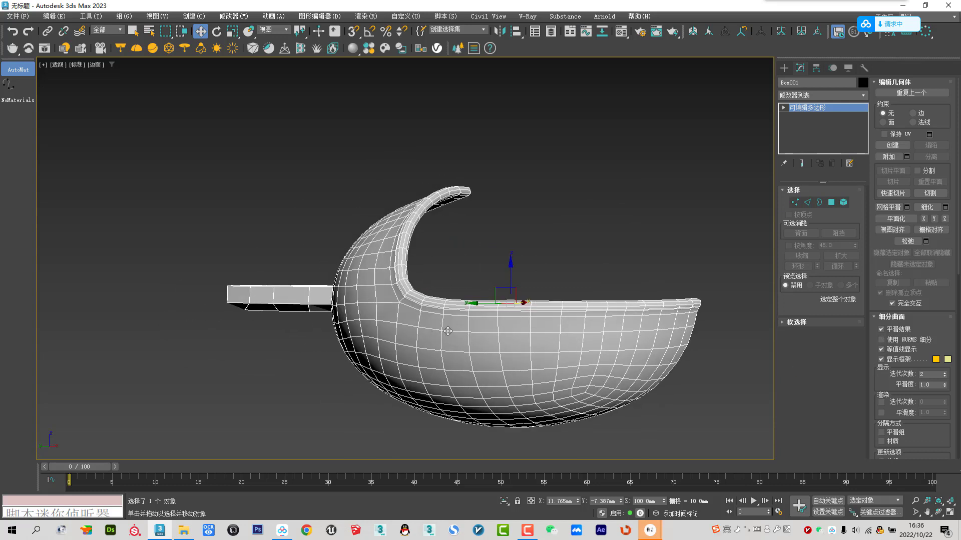
key(F3)
key(t)
key(z)
key(l)
key(z)
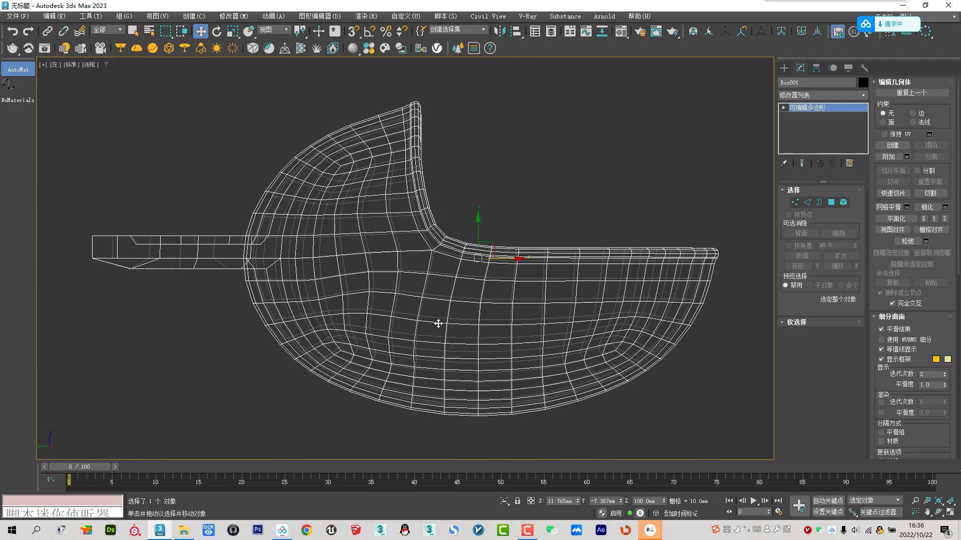
scroll(562, 298, up, 2)
scroll(476, 310, up, 2)
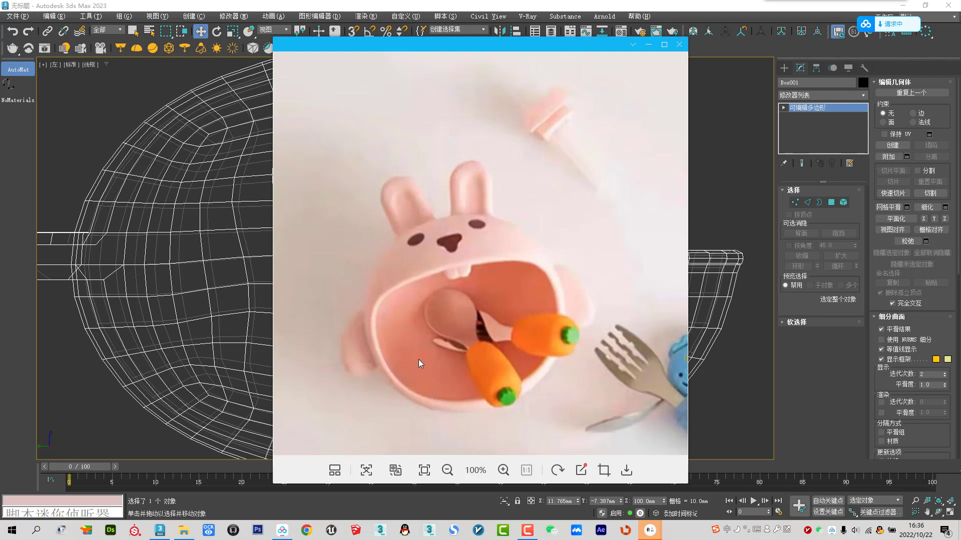
key(Escape)
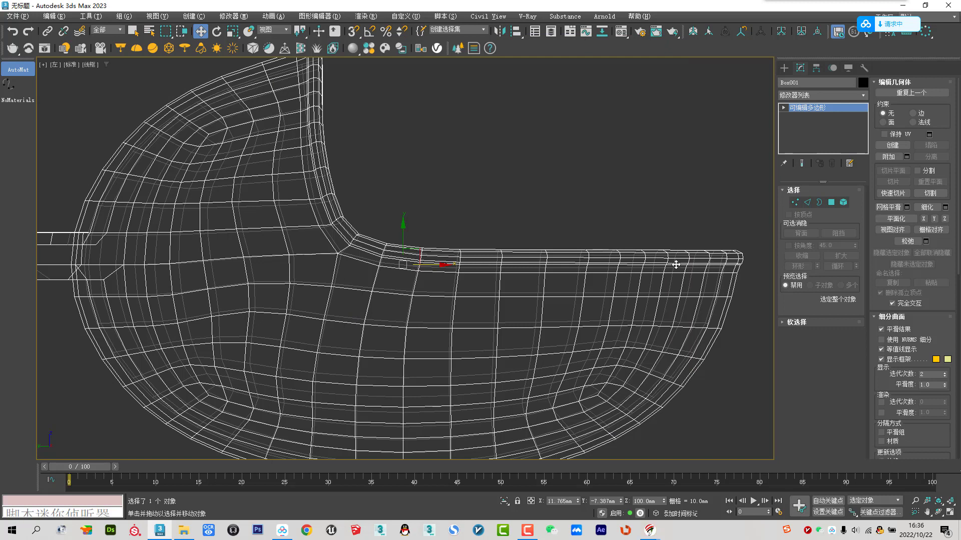
Step: With snaps on, raise the vertex below the rim's inner corner slightly
click(795, 203)
scroll(400, 288, up, 3)
click(323, 289)
key(s)
drag(348, 288, 300, 354)
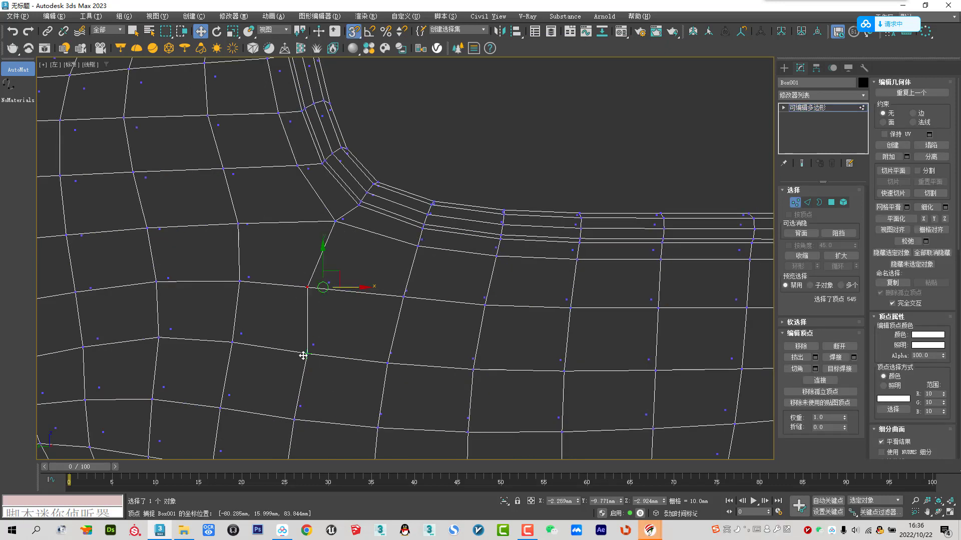
scroll(341, 318, down, 2)
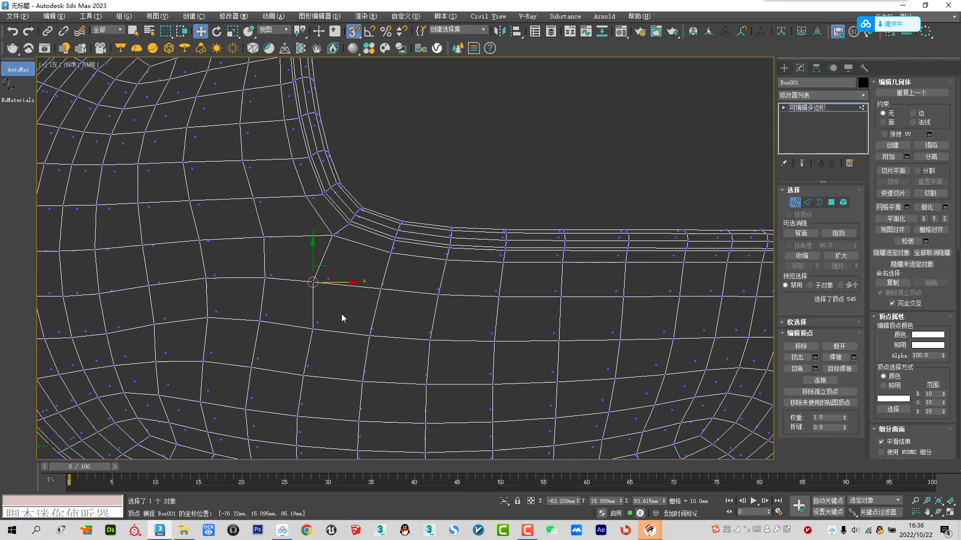
Step: Select six vertices along the row below the rim and set Constraints to Edge
click(312, 328)
ctrl+click(369, 333)
ctrl+click(427, 342)
ctrl+click(494, 340)
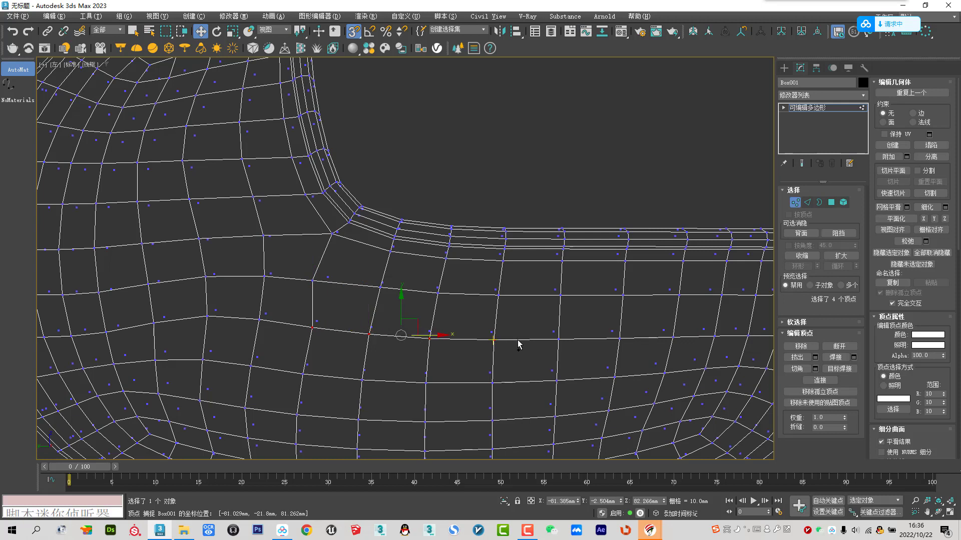
ctrl+click(558, 339)
scroll(570, 343, down, 2)
middle_drag(570, 344, 461, 331)
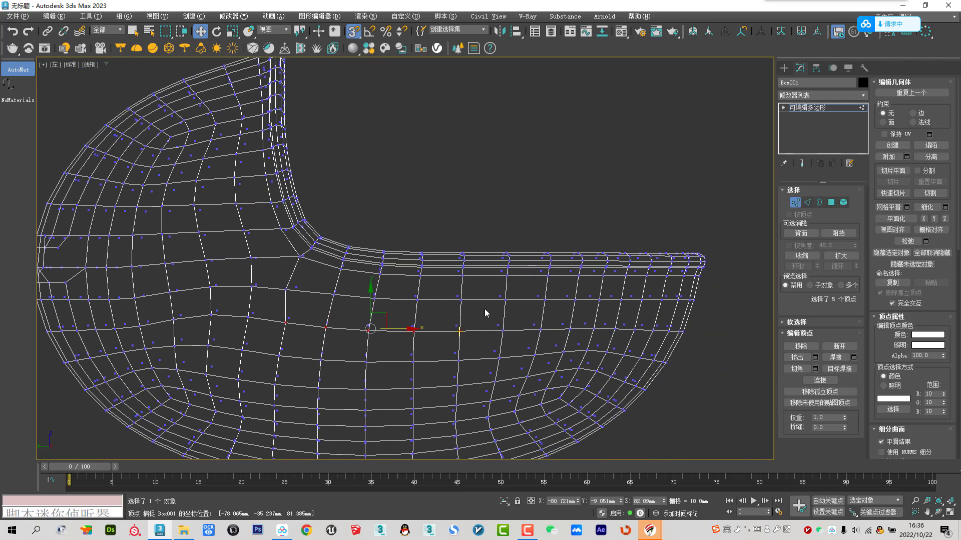
scroll(484, 313, up, 4)
ctrl+click(511, 316)
scroll(505, 320, down, 3)
scroll(500, 326, down, 1)
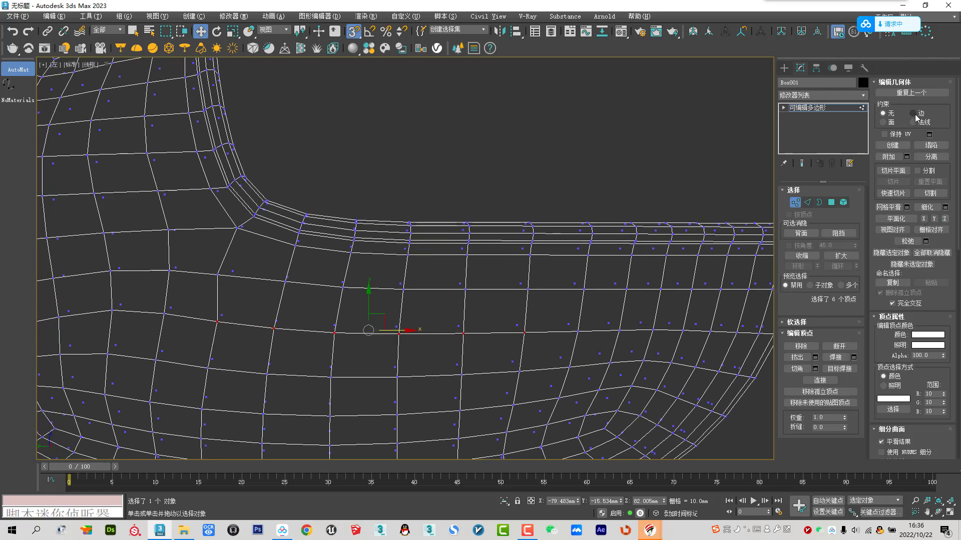
click(914, 111)
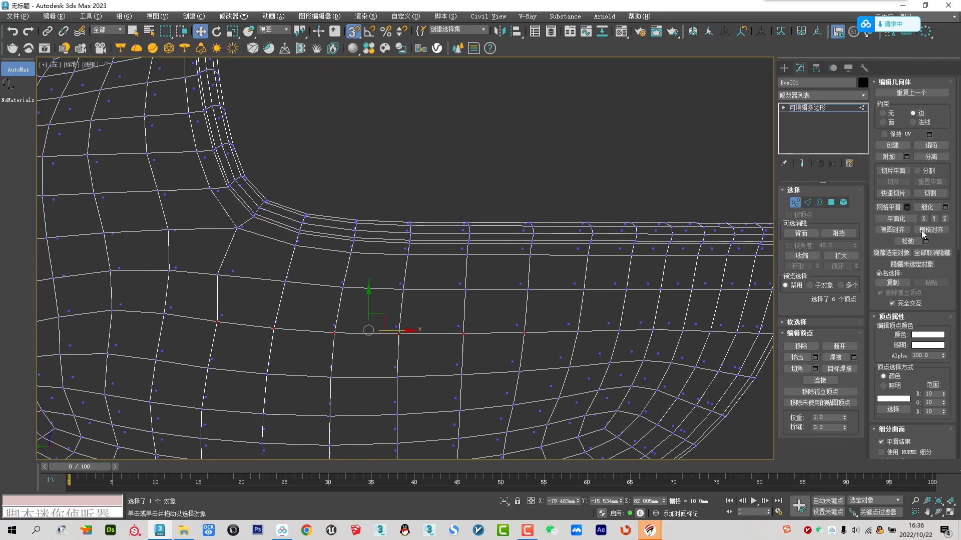
Step: Flatten the six row vertices onto one straight line with Make Planar
click(944, 219)
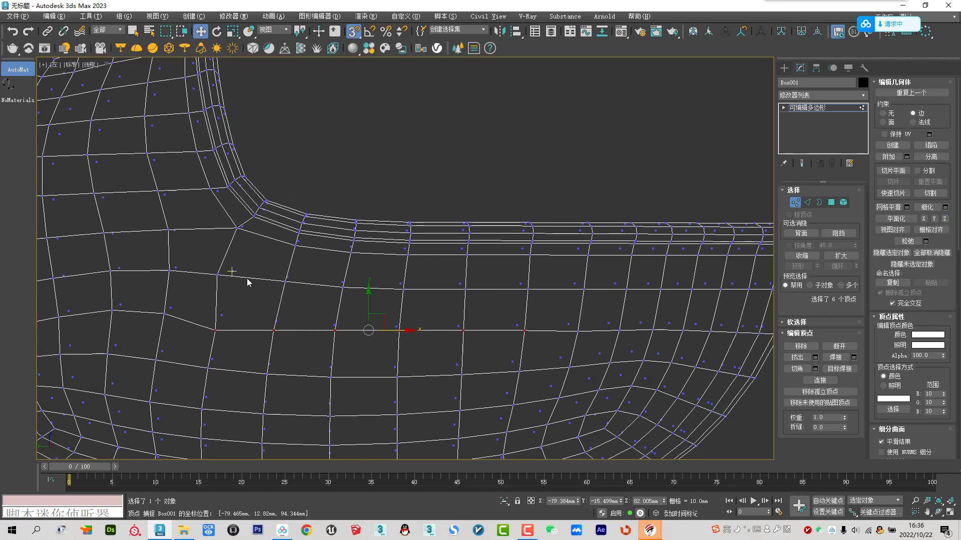
click(218, 275)
ctrl+click(285, 281)
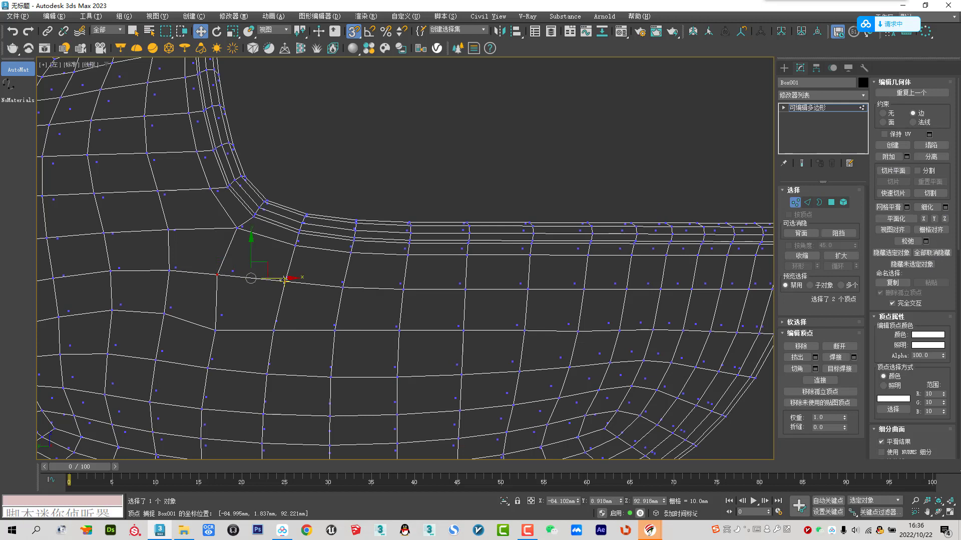
ctrl+click(342, 286)
ctrl+click(402, 288)
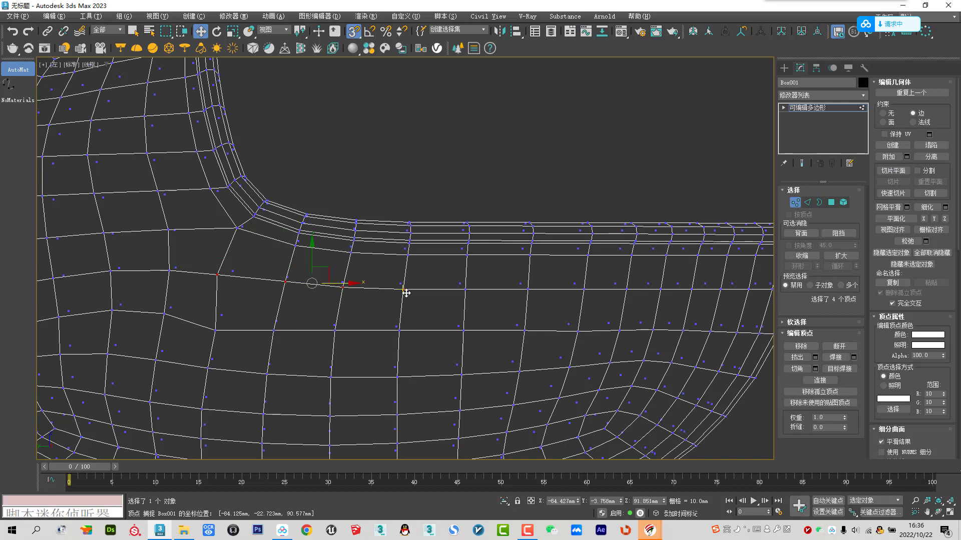
ctrl+click(465, 289)
ctrl+click(528, 289)
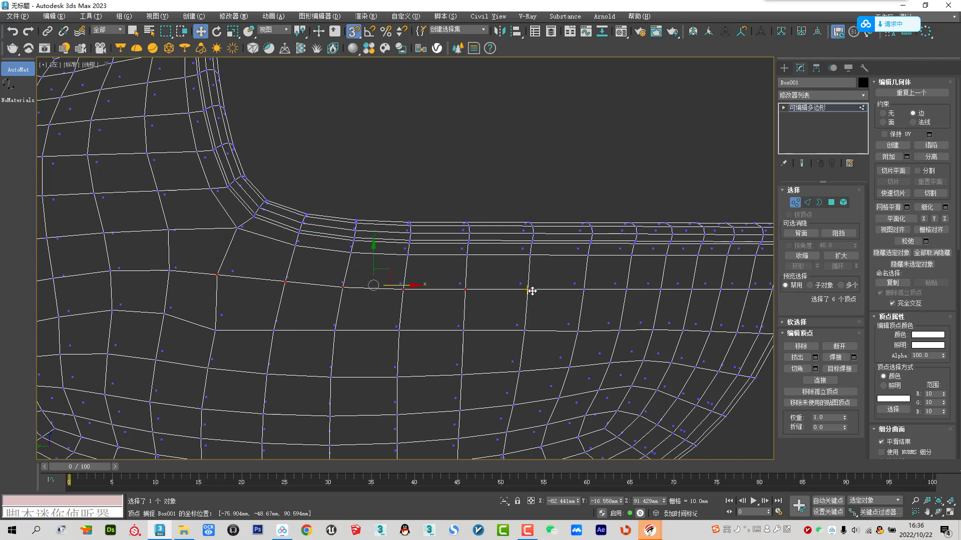
click(944, 219)
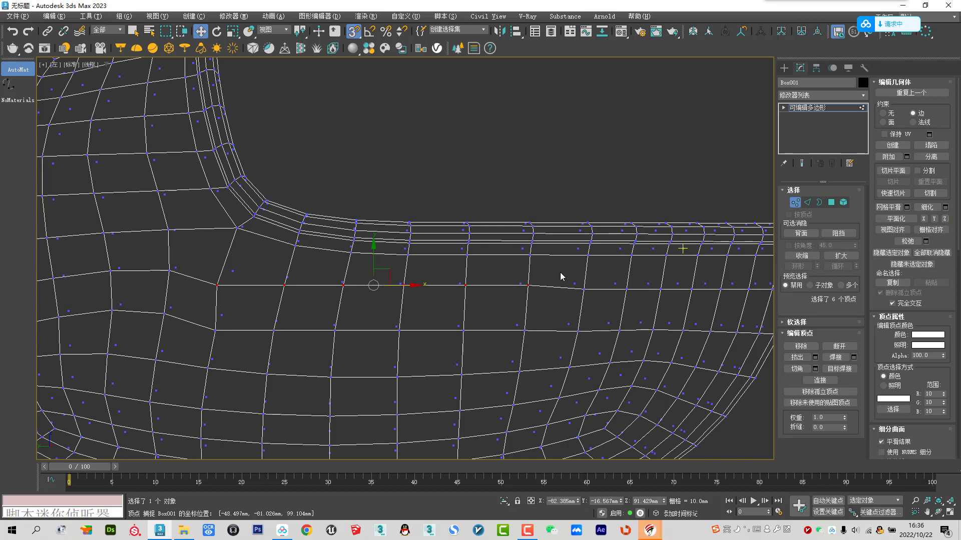
Step: Snap the vertex under the rim corner in line with the vertex below it
click(216, 285)
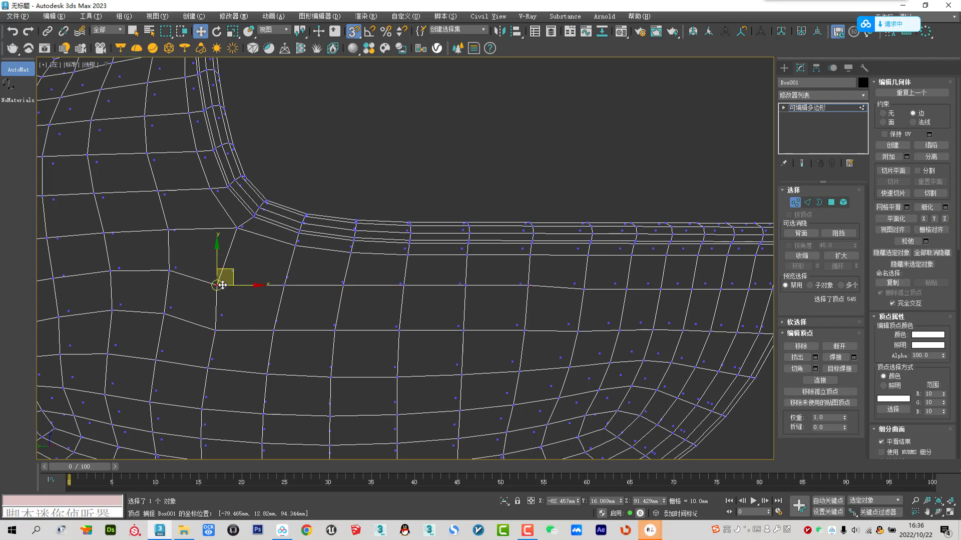
scroll(216, 285, up, 3)
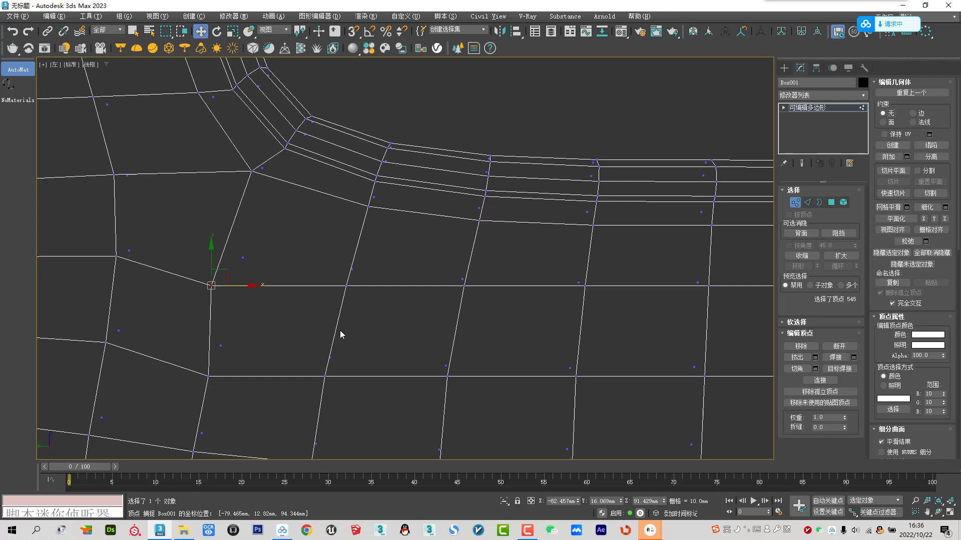
drag(235, 286, 207, 376)
key(s)
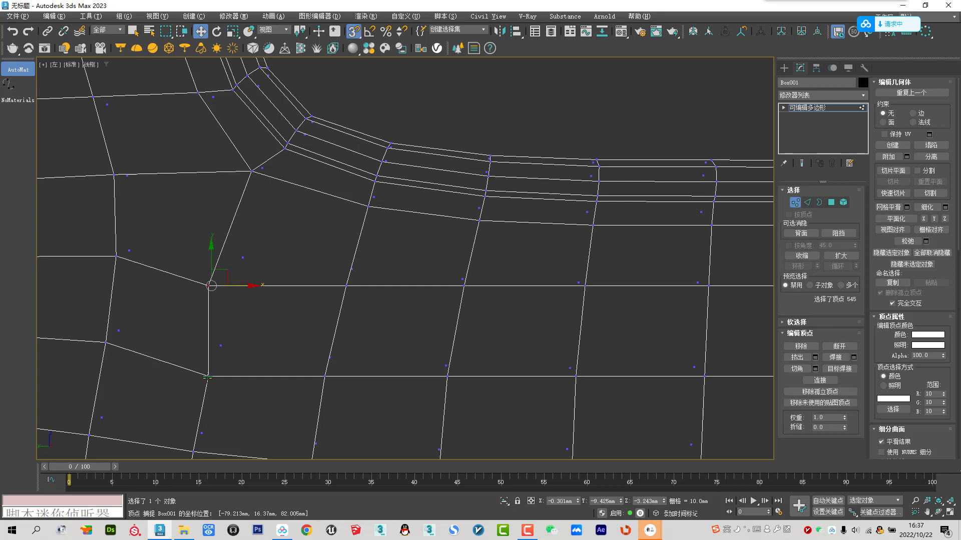
scroll(302, 314, down, 2)
Step: Snap the remaining misaligned row vertices into line with the vertices above them
click(511, 341)
scroll(599, 334, up, 2)
click(595, 340)
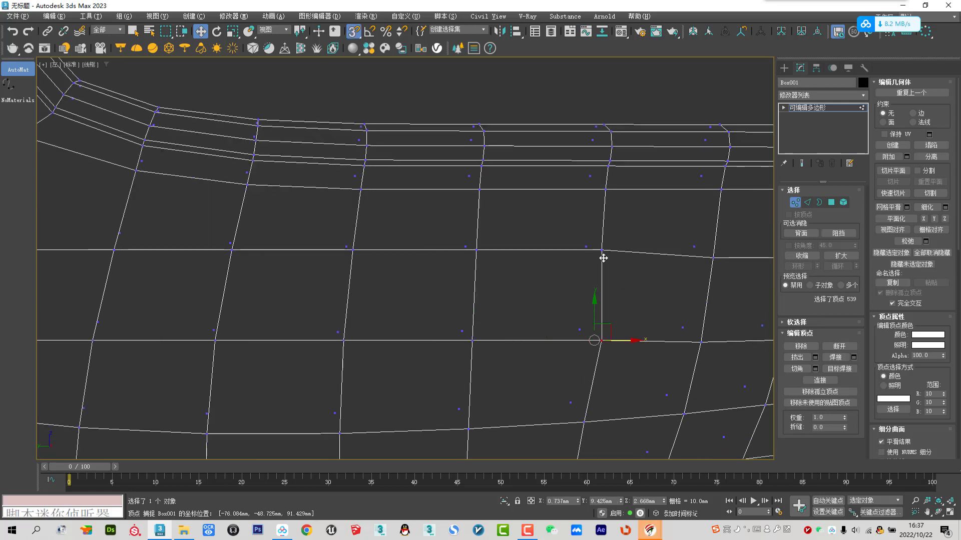
scroll(602, 257, down, 1)
click(511, 326)
key(s)
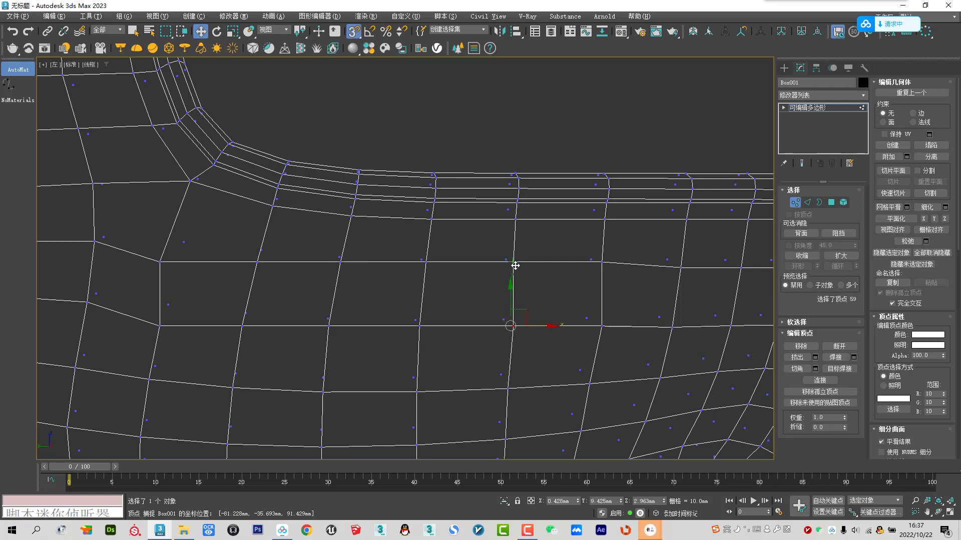
click(420, 327)
drag(441, 325, 430, 260)
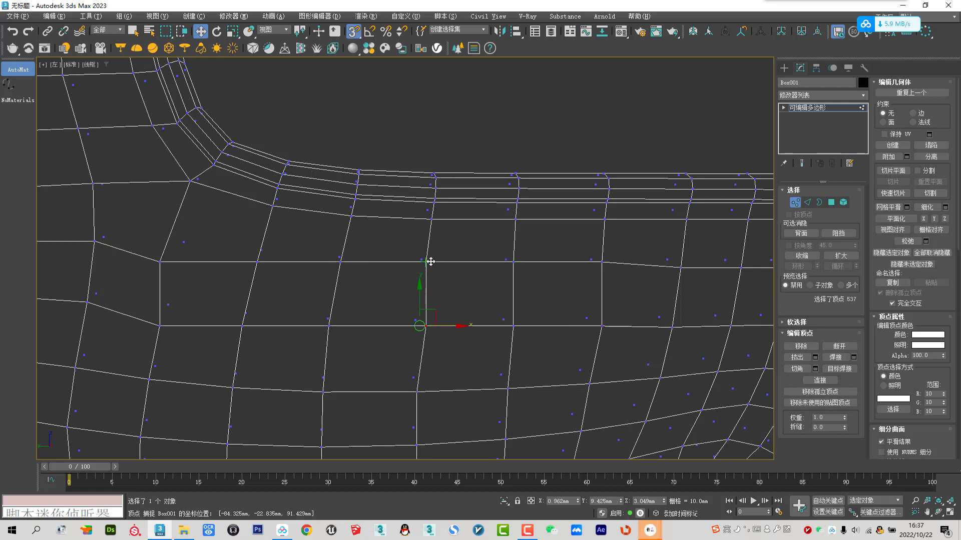
click(328, 326)
drag(355, 286, 342, 260)
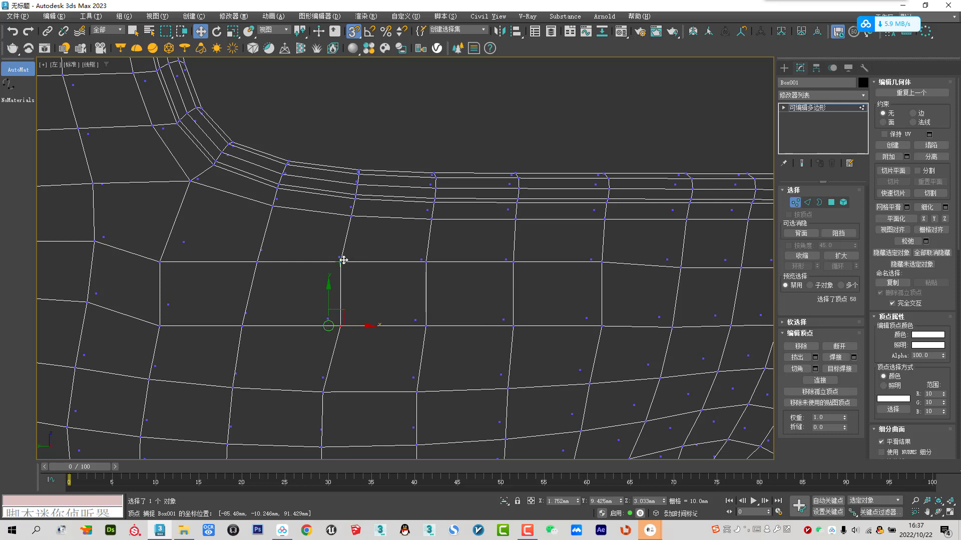
click(241, 327)
drag(242, 326, 258, 268)
Step: In Perspective, select a strip of five adjacent polygons on the bowl's outer side wall
key(p)
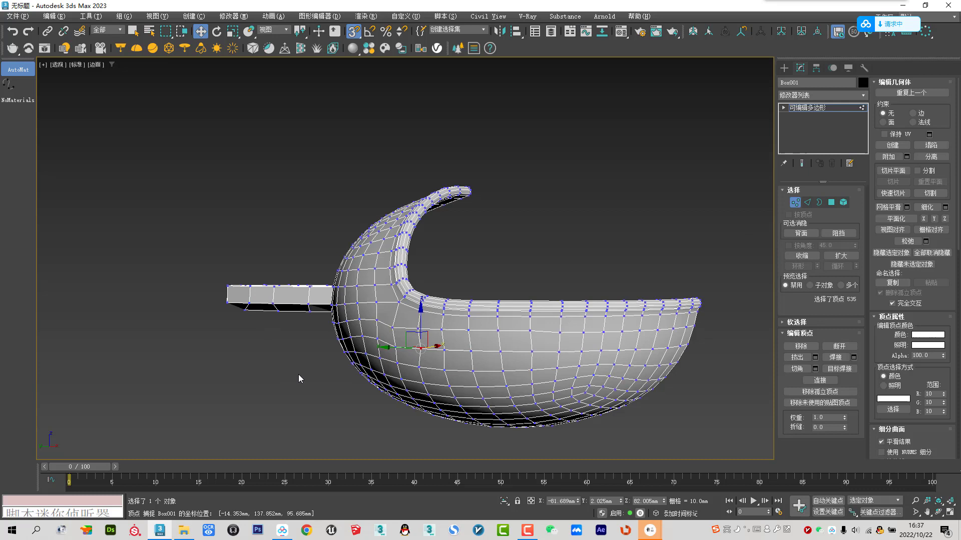
mouse_move(300, 380)
alt+middle_down()
mouse_move(433, 314)
mouse_move(383, 351)
alt+middle_up()
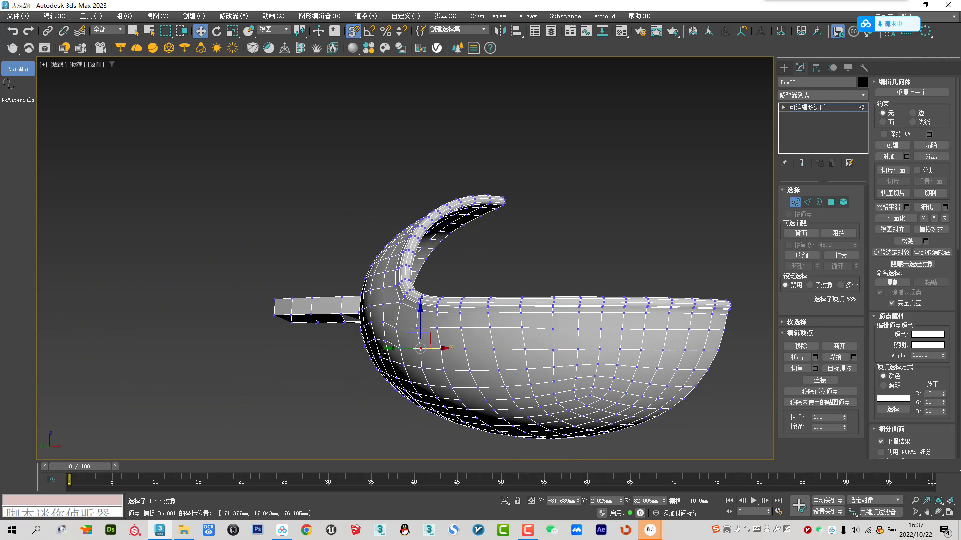
alt+middle_drag(497, 343, 615, 341)
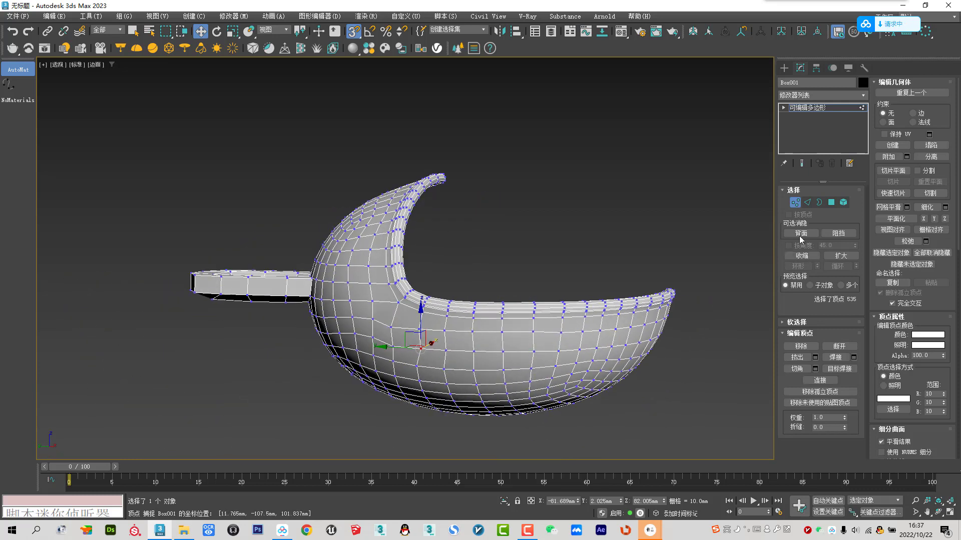
click(831, 202)
click(417, 340)
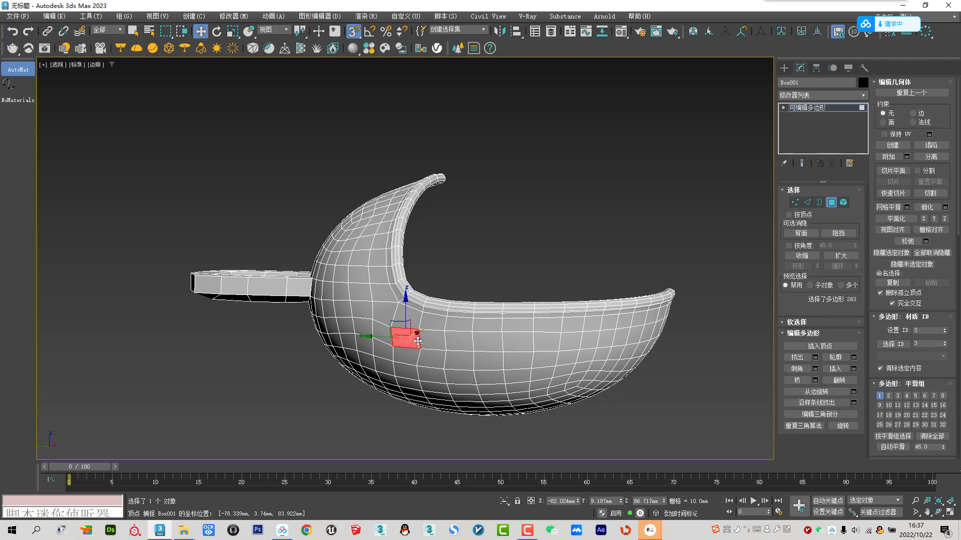
ctrl+click(433, 340)
ctrl+click(488, 342)
ctrl+click(458, 341)
ctrl+click(510, 343)
mouse_move(511, 343)
alt+middle_down()
mouse_move(444, 360)
mouse_move(449, 325)
mouse_move(733, 375)
alt+middle_up()
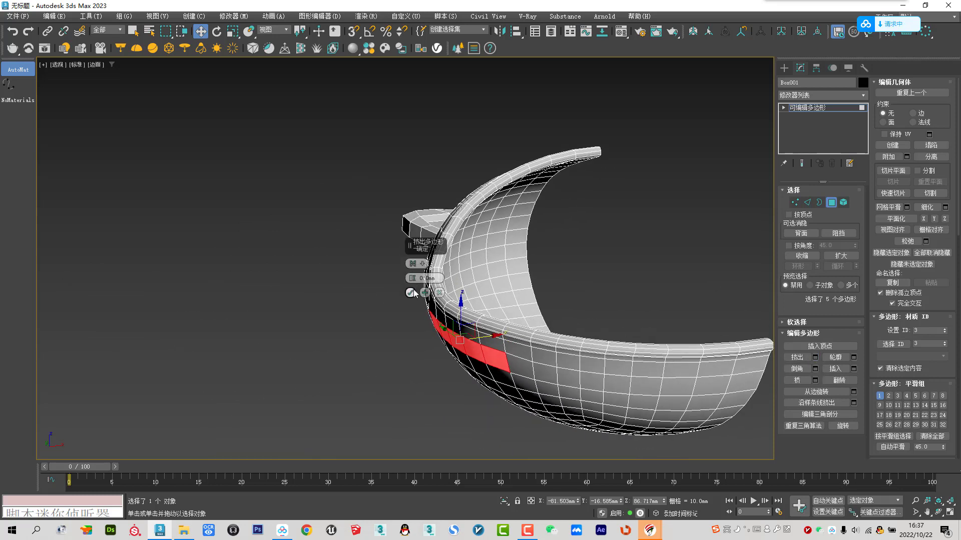
Step: In Top view, move the selected faces left and flatten them with Make Planar Y and X
key(t)
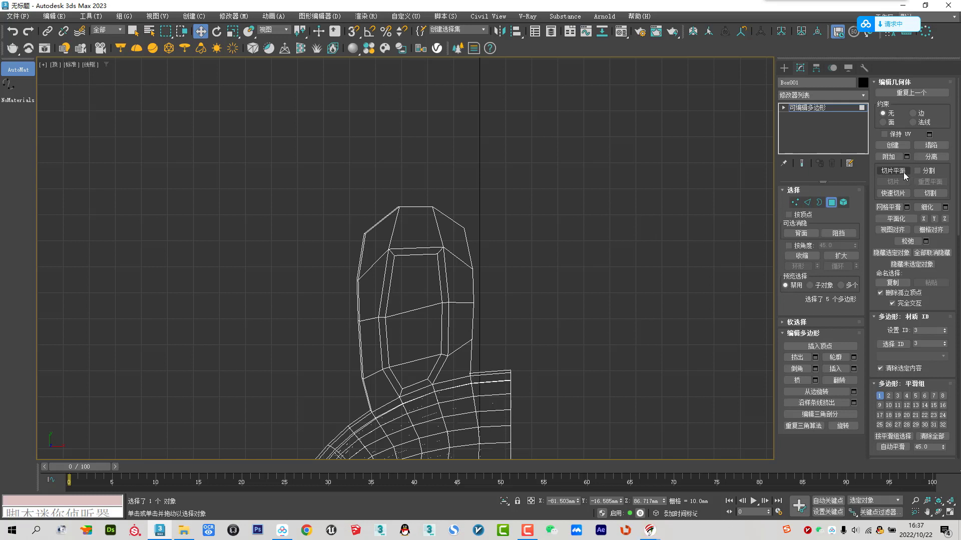
scroll(400, 341, down, 3)
scroll(450, 356, up, 2)
scroll(449, 309, up, 2)
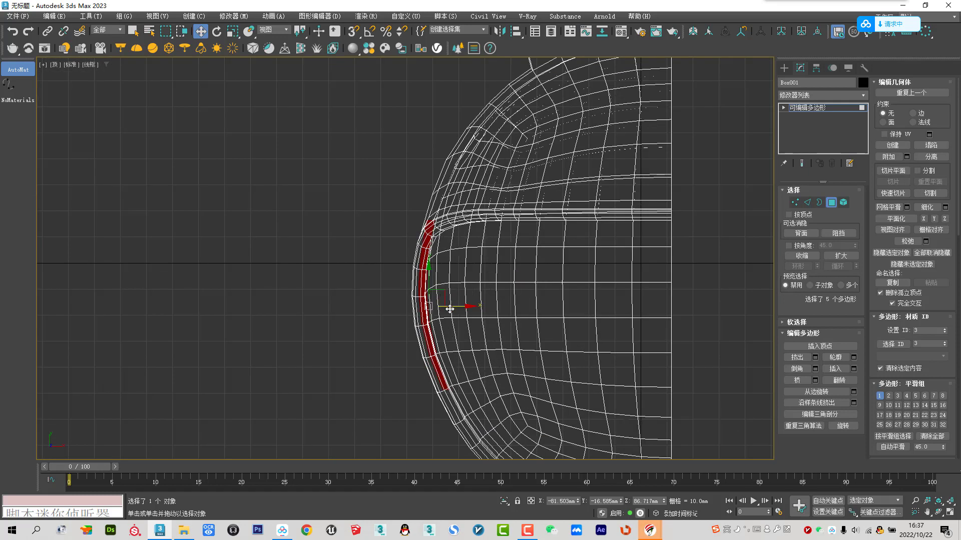
drag(452, 309, 400, 313)
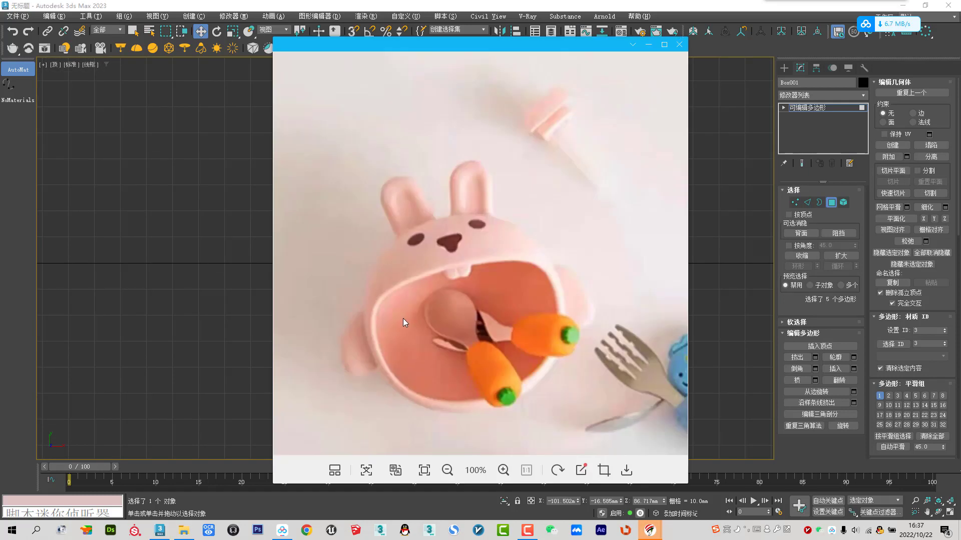
key(Escape)
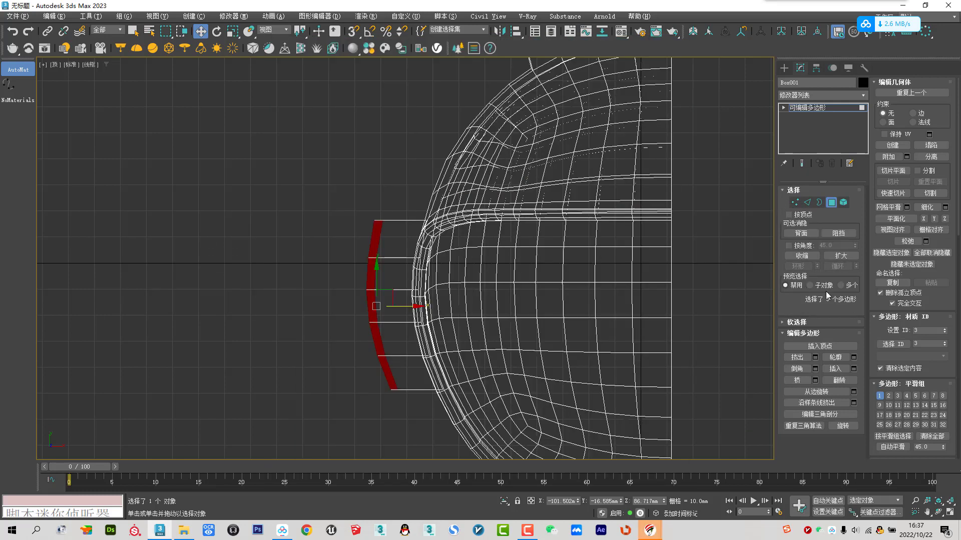
click(934, 219)
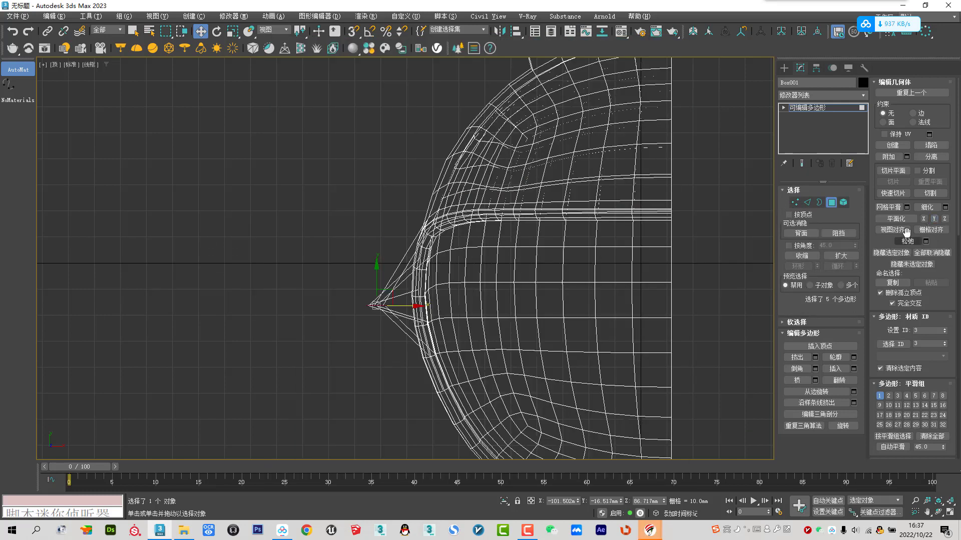
click(924, 219)
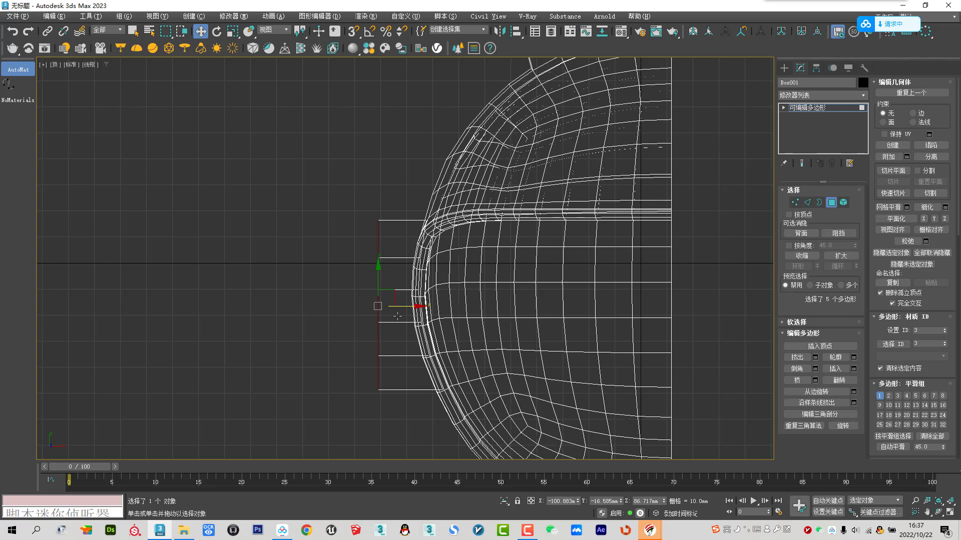
Step: Extrude the flattened faces and pull the new faces out to the left
key(alt+Tab)
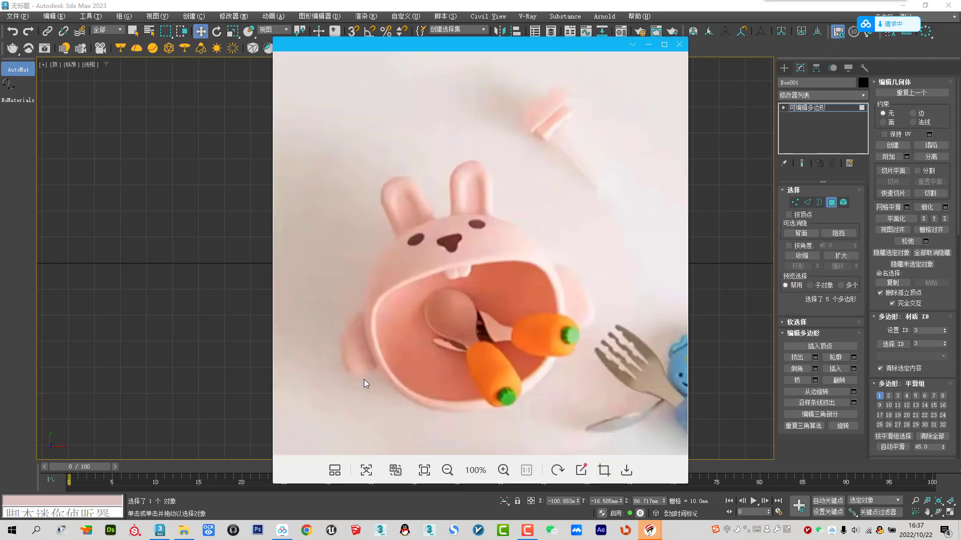
key(alt+Tab)
middle_drag(371, 368, 426, 281)
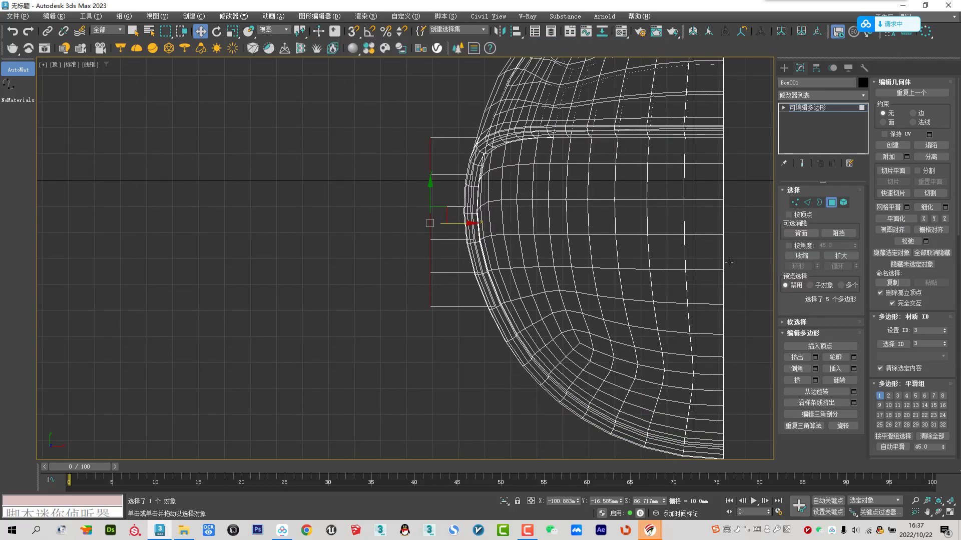
click(815, 357)
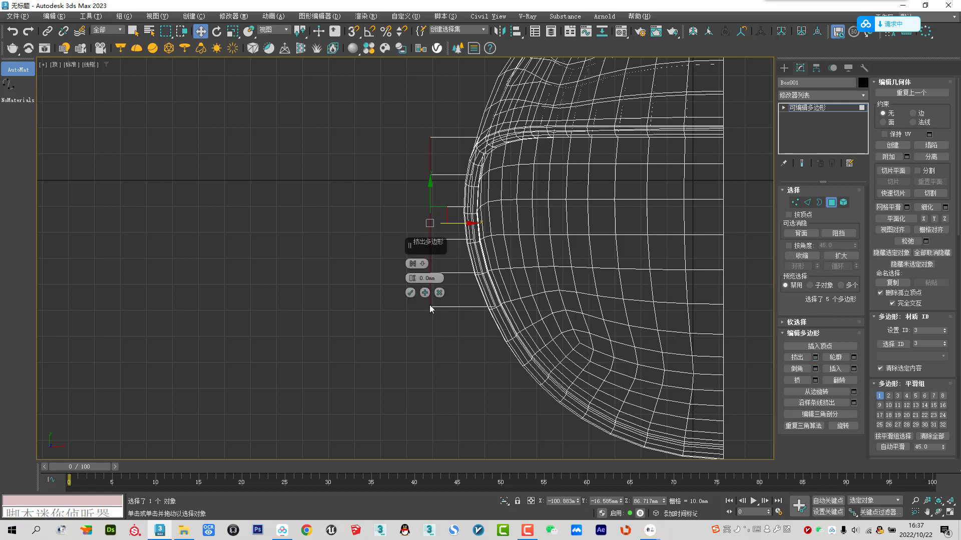
click(411, 292)
drag(437, 227, 398, 228)
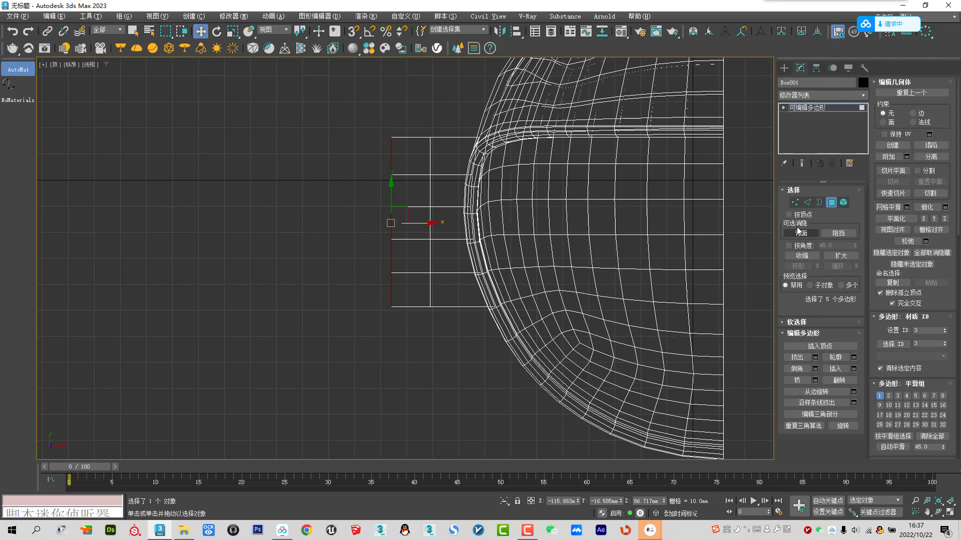
Step: In Vertex mode, move the handle's lower-left corner and upper vertices to start rounding its outline
click(794, 202)
drag(416, 299, 459, 313)
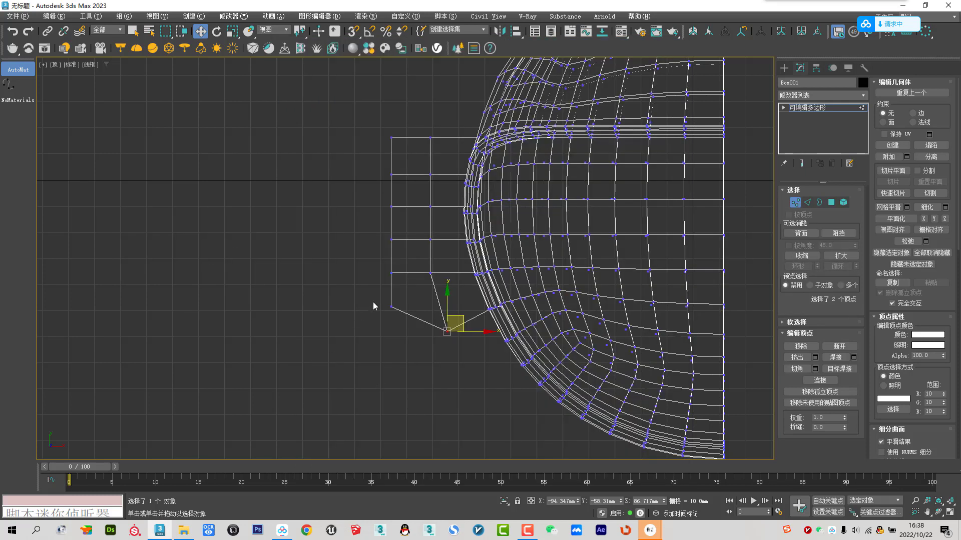
mouse_move(454, 324)
mouse_down()
mouse_move(414, 317)
mouse_move(410, 261)
mouse_move(385, 294)
mouse_move(441, 293)
mouse_up()
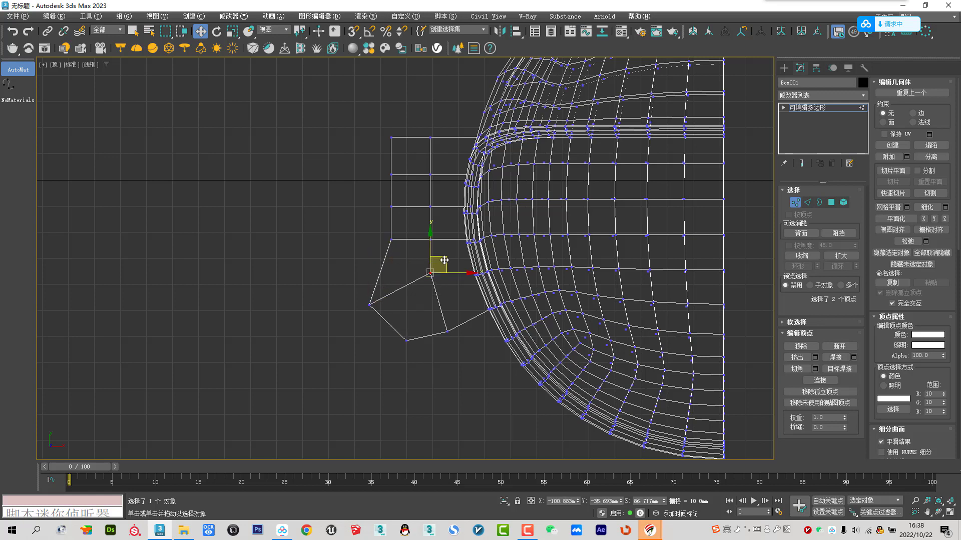
drag(420, 257, 419, 274)
mouse_move(386, 225)
mouse_down()
mouse_move(403, 268)
mouse_move(383, 215)
mouse_move(391, 154)
mouse_up()
mouse_move(360, 122)
mouse_down()
mouse_move(399, 161)
mouse_move(456, 130)
mouse_move(449, 142)
mouse_up()
Step: Lower the handle's four bottom vertices and shift its left-edge vertices outward
key(Escape)
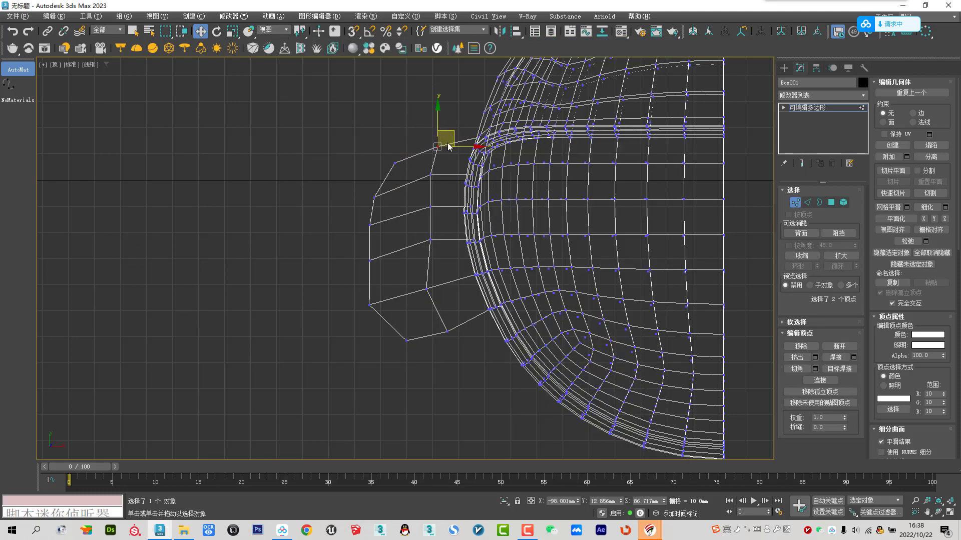
key(Escape)
drag(457, 363, 385, 327)
drag(445, 324, 440, 351)
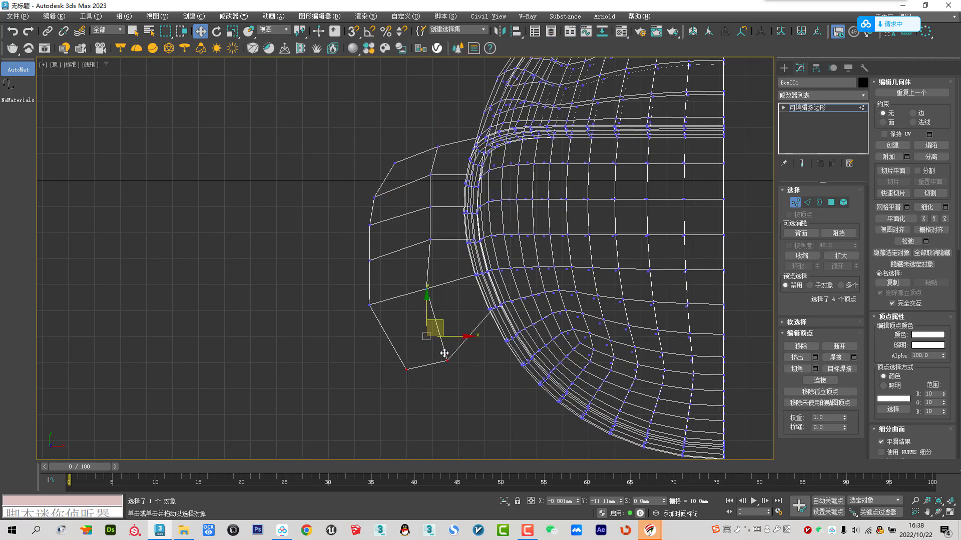
click(429, 302)
mouse_move(440, 288)
mouse_down()
mouse_move(389, 316)
mouse_move(380, 265)
mouse_move(361, 299)
mouse_up()
Step: Round the handle's inner side and lift its upper vertices to shape the top
click(430, 240)
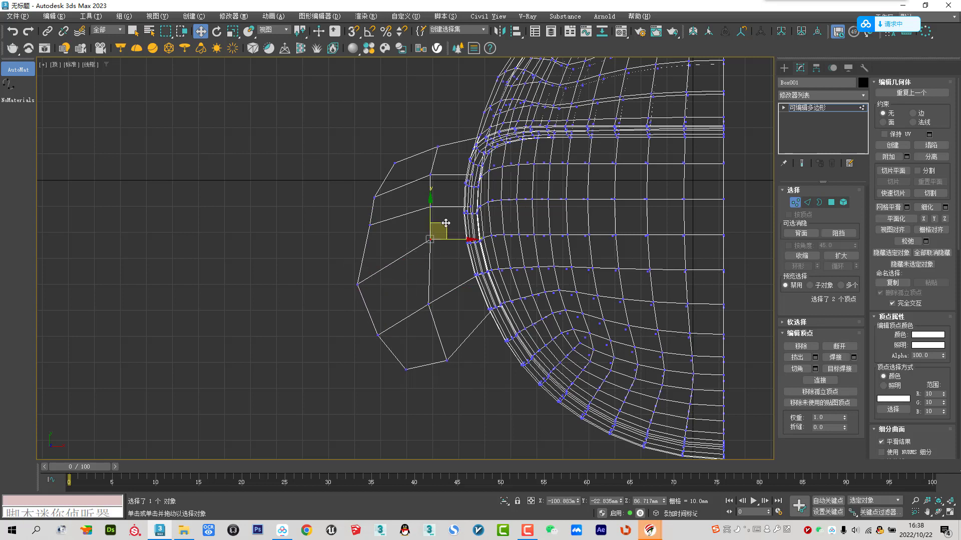
drag(432, 246, 421, 267)
mouse_move(394, 227)
mouse_down()
mouse_move(380, 215)
mouse_move(369, 235)
mouse_up()
mouse_move(456, 214)
mouse_down()
mouse_move(423, 193)
mouse_move(439, 222)
mouse_up()
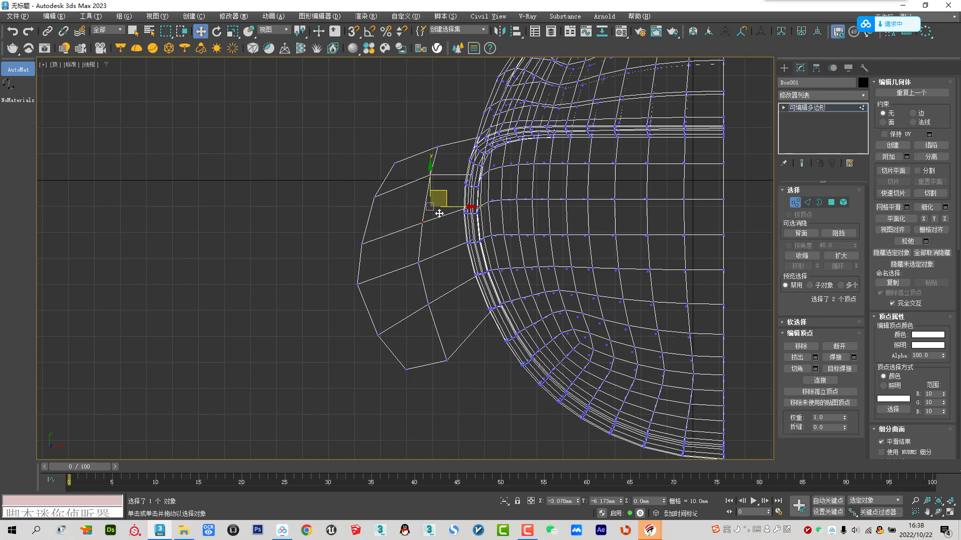
mouse_move(428, 183)
mouse_down()
mouse_move(438, 150)
mouse_move(398, 178)
mouse_move(409, 156)
mouse_move(413, 165)
mouse_up()
Step: Smooth the handle's lower corner curve and fine-tune its upper and middle vertices
click(450, 360)
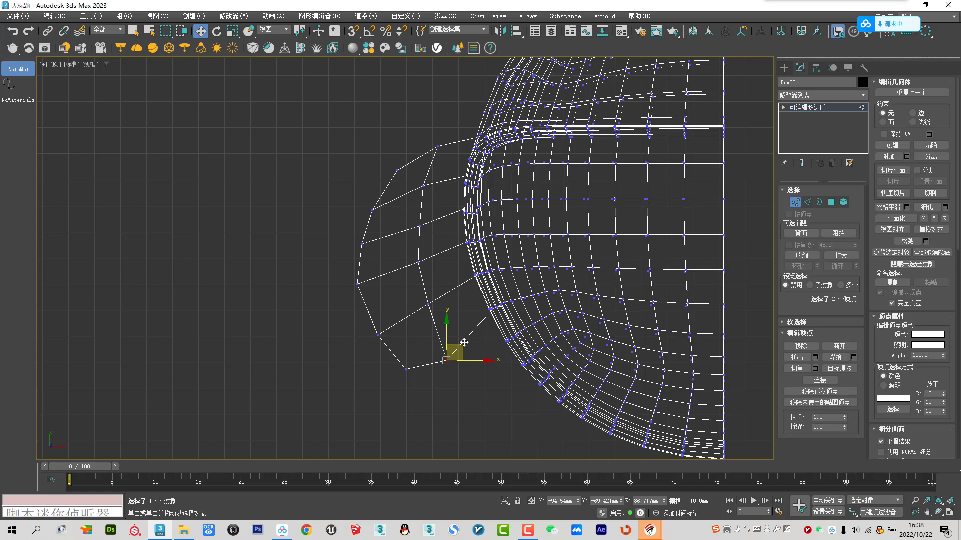
click(457, 349)
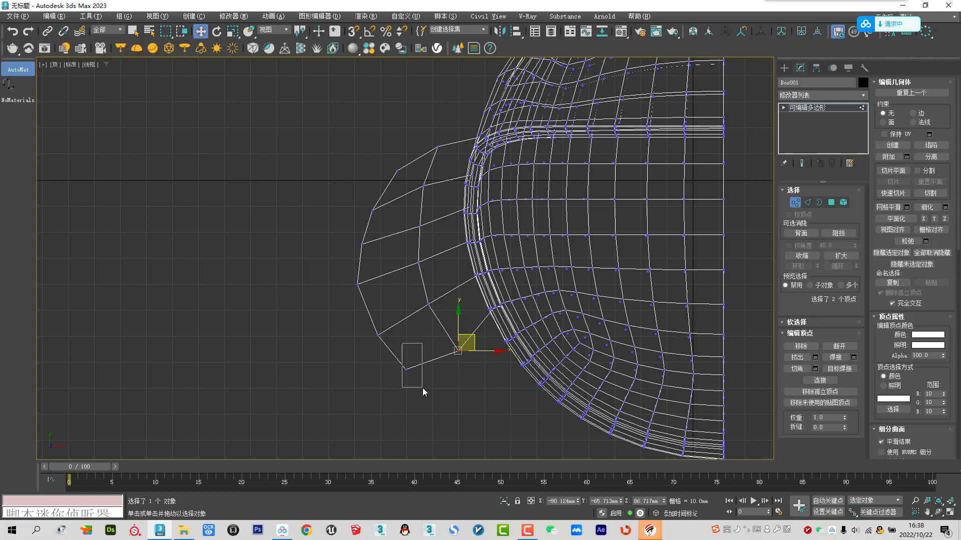
drag(423, 388, 423, 388)
drag(429, 354, 431, 346)
mouse_move(351, 308)
mouse_down()
mouse_move(389, 346)
mouse_move(390, 314)
mouse_up()
mouse_move(414, 170)
mouse_down()
mouse_move(436, 199)
mouse_move(439, 180)
mouse_up()
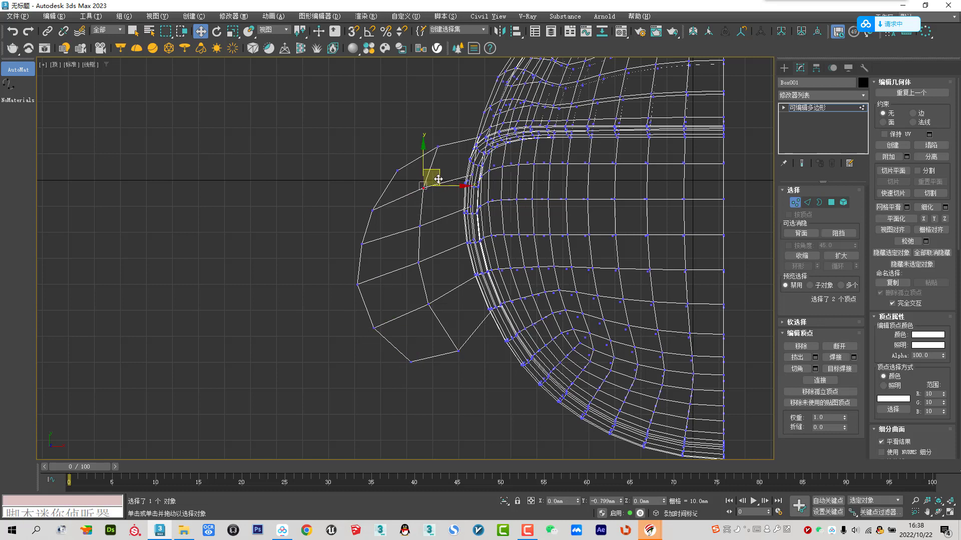
mouse_move(400, 213)
mouse_down()
mouse_move(444, 256)
mouse_move(413, 229)
mouse_move(411, 263)
mouse_up()
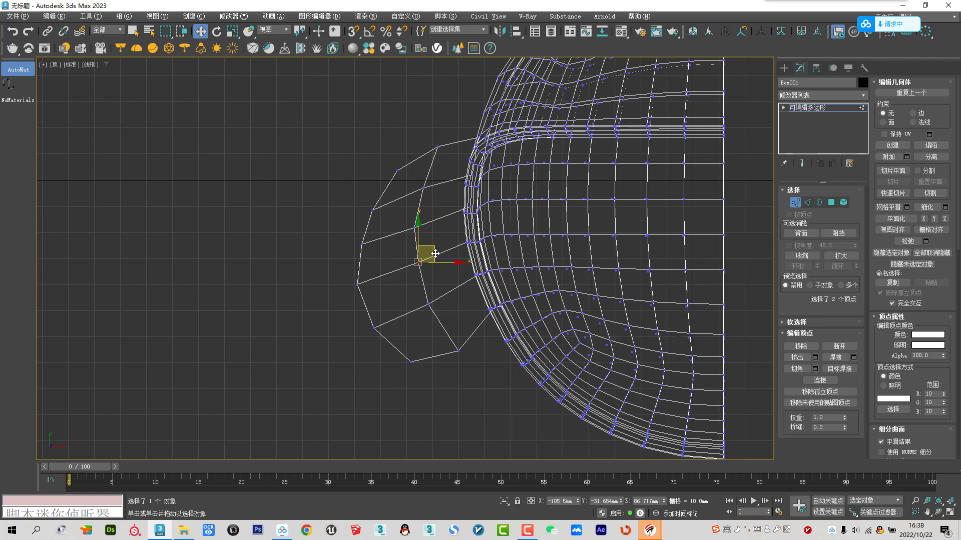
Step: In Polygon mode, scale the handle's rim faces thinner on Z in Perspective view
click(795, 202)
key(p)
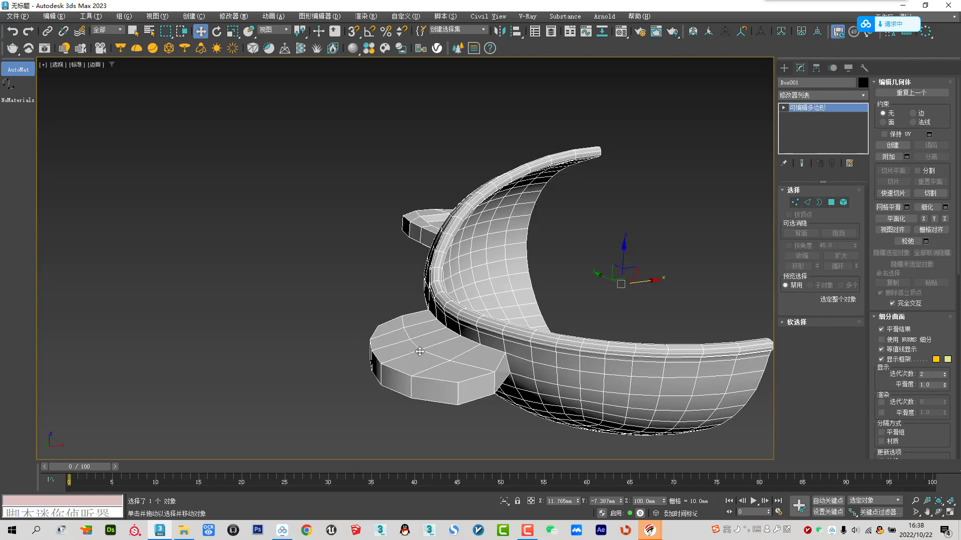
alt+middle_drag(419, 352, 817, 239)
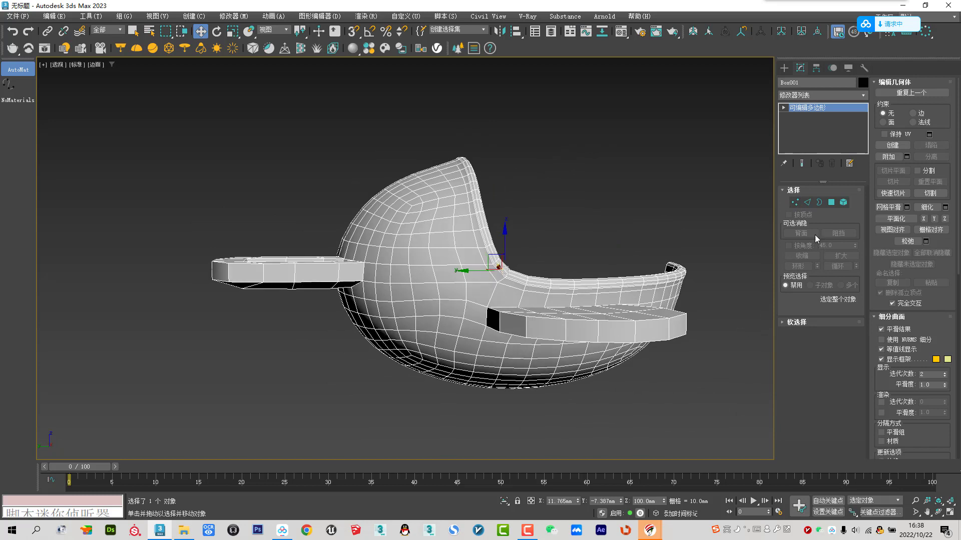
click(831, 202)
right_click(605, 316)
click(622, 337)
drag(622, 337, 609, 333)
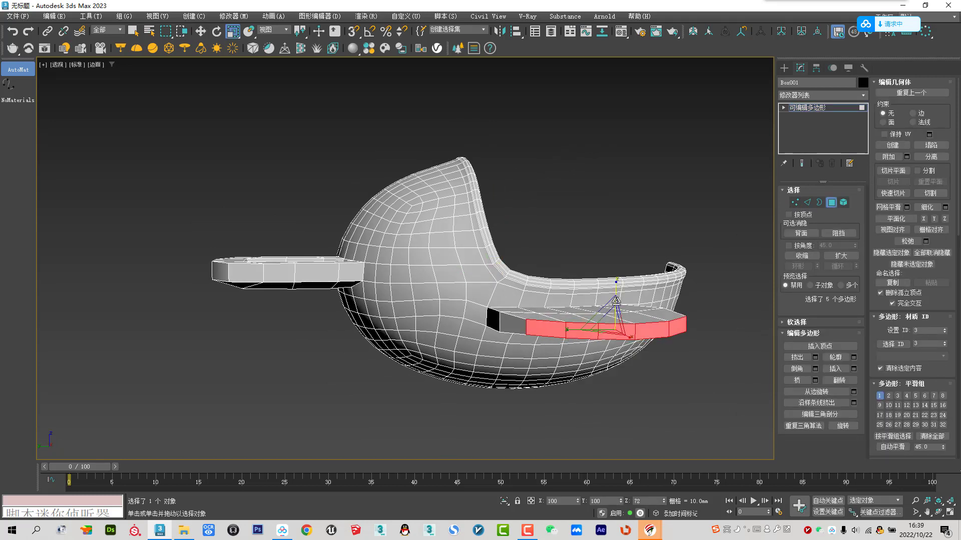
Step: Switch back to the Move tool, frame the handle and exit Polygon mode
alt+middle_drag(609, 332, 655, 336)
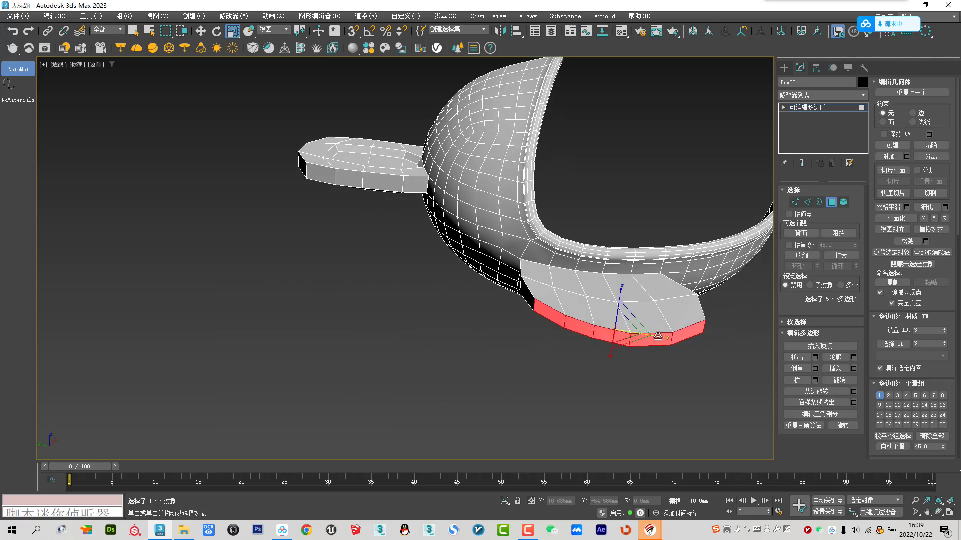
right_click(643, 340)
click(662, 347)
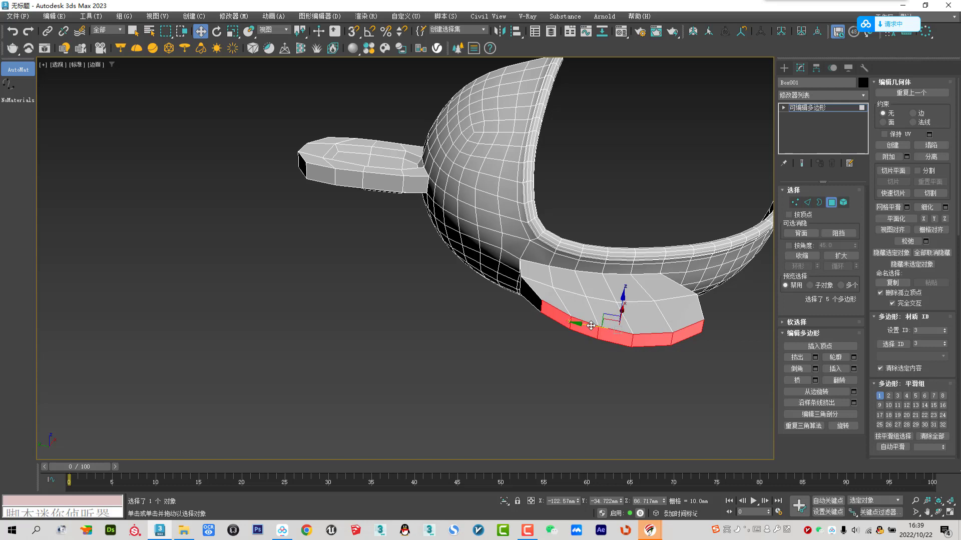
key(shift+z)
key(shift+z)
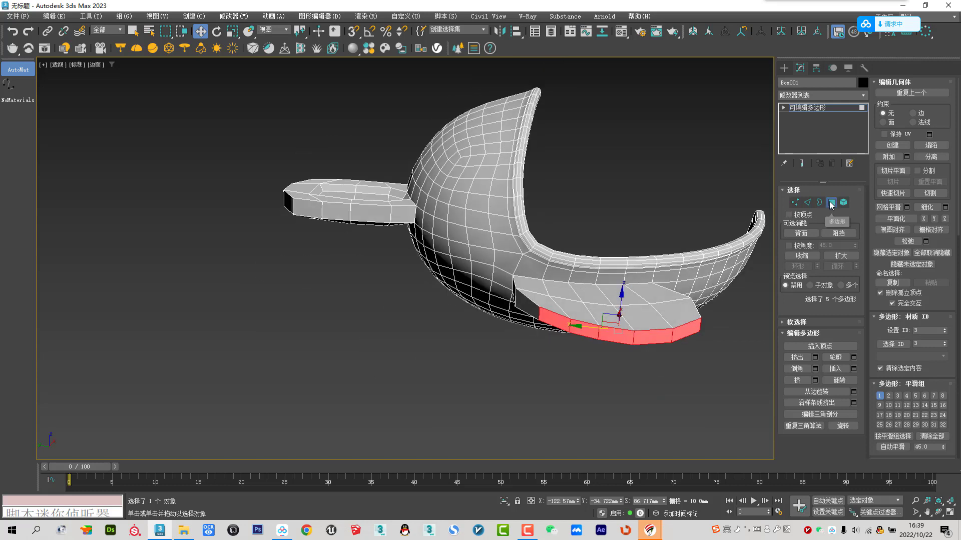
click(831, 203)
Step: Preview the bowl with NURMS smoothing, compare it to the bunny reference image, then turn smoothing off
click(881, 340)
mouse_move(560, 280)
alt+middle_down()
mouse_move(619, 259)
mouse_move(615, 273)
mouse_move(461, 333)
alt+middle_up()
key(Escape)
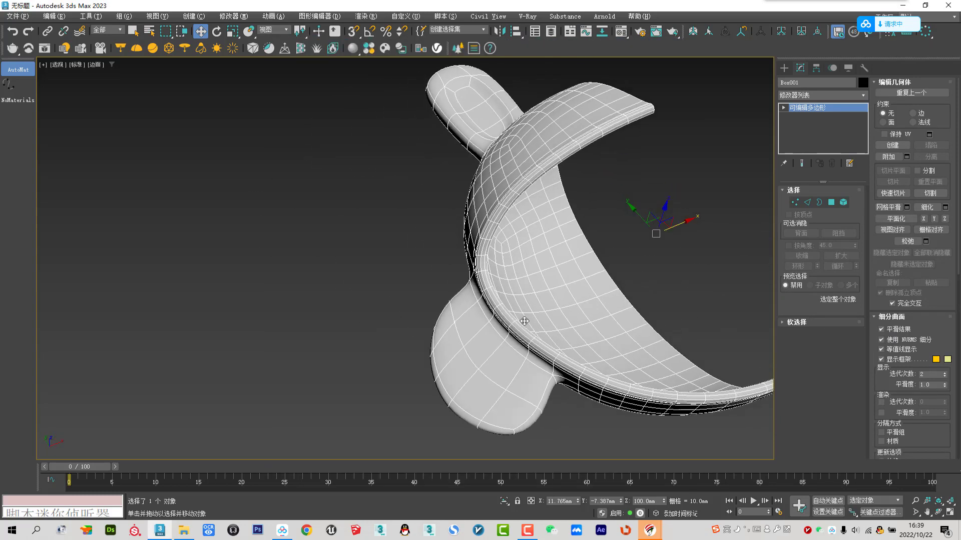
key(alt+Tab)
key(alt+Tab)
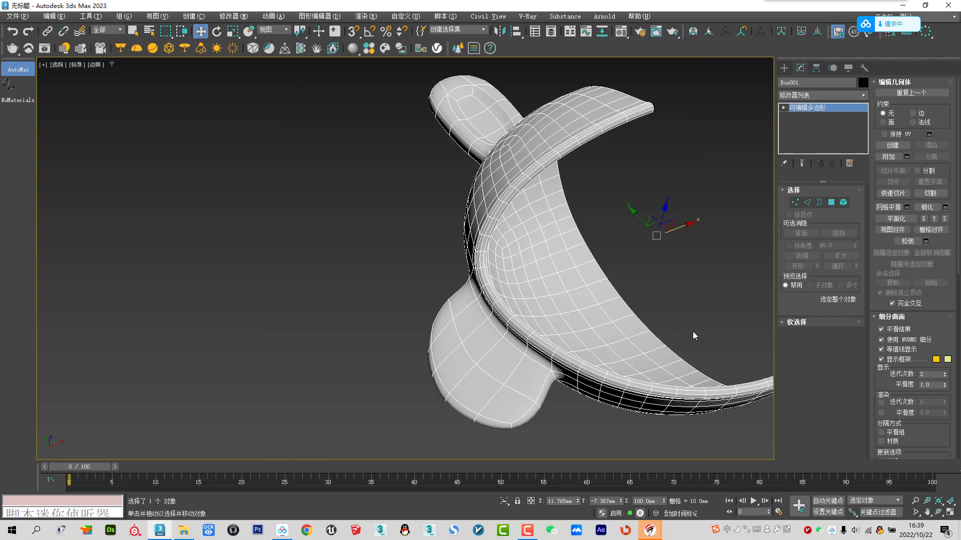
click(881, 339)
Step: In Edge mode, select the edge loops where the handle joins the bowl
alt+middle_drag(750, 300, 792, 221)
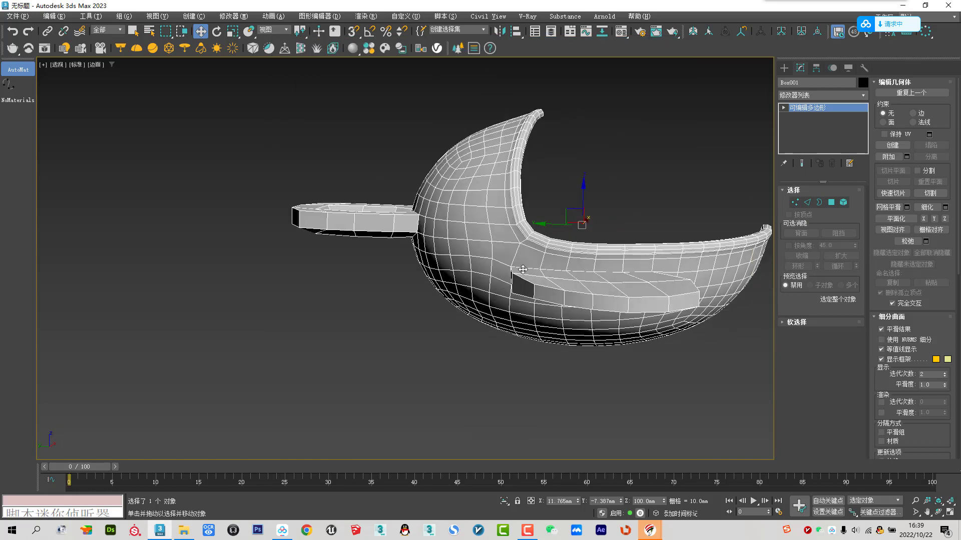
click(808, 202)
scroll(546, 270, up, 3)
double_click(550, 270)
scroll(549, 258, up, 3)
ctrl+click(539, 270)
ctrl+double_click(563, 290)
Step: Add the last junction edge and chamfer the selected handle-joint edges by 0.5 mm
alt+middle_drag(579, 294, 634, 308)
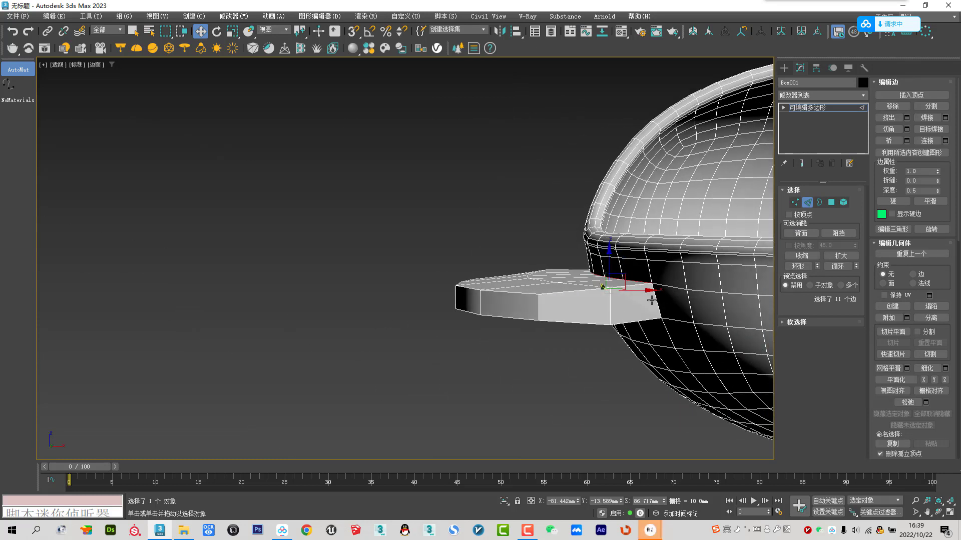
ctrl+click(658, 302)
mouse_move(657, 301)
alt+middle_down()
mouse_move(671, 334)
mouse_move(641, 311)
mouse_move(650, 328)
mouse_move(792, 337)
alt+middle_up()
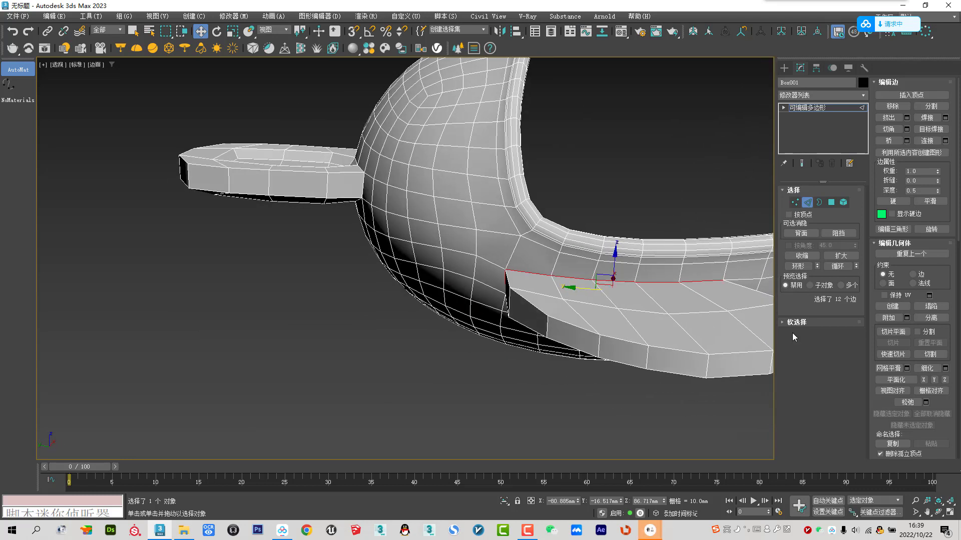
click(907, 129)
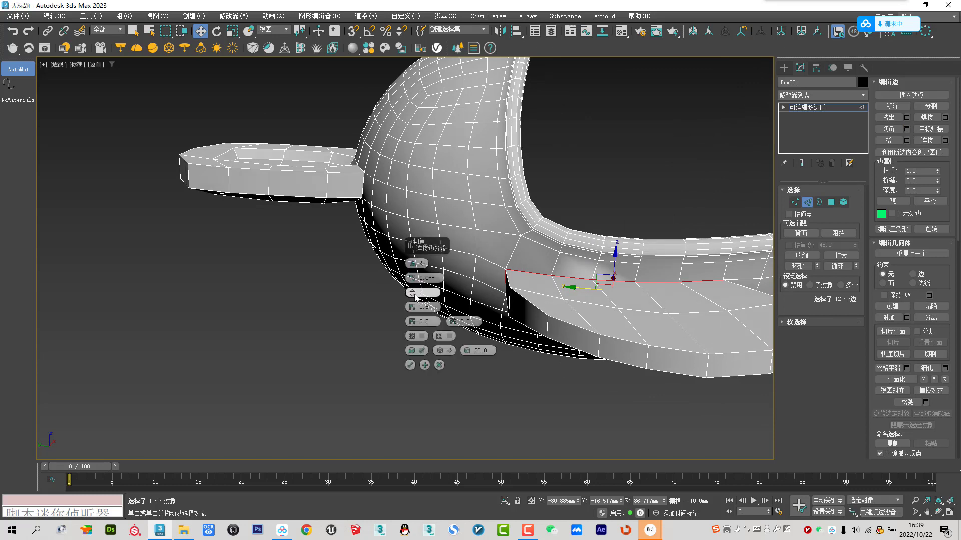
click(425, 278)
text(0.5)
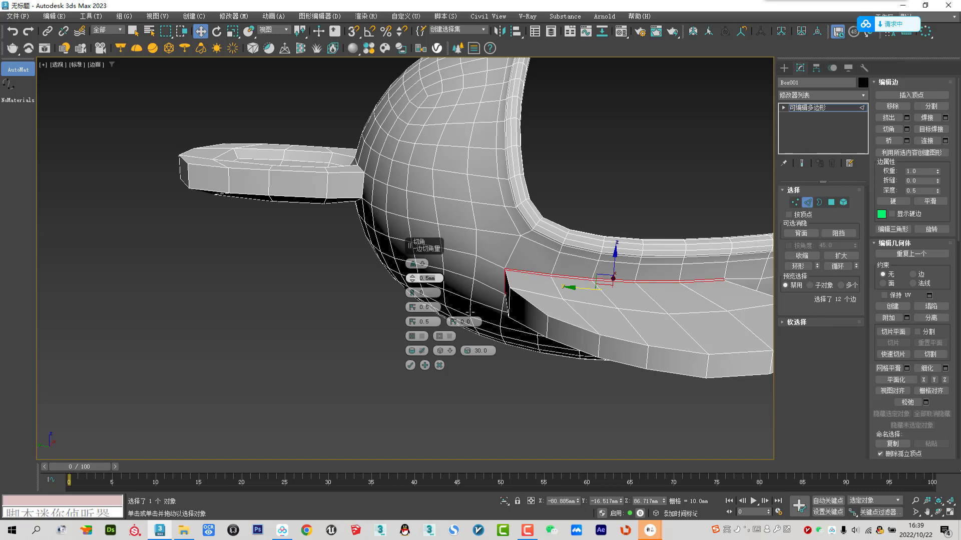
click(409, 366)
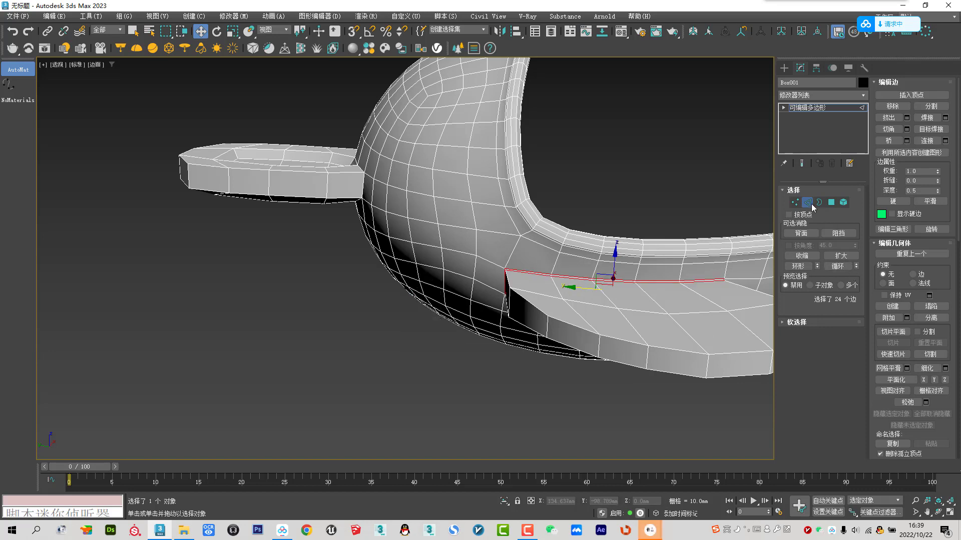
Step: Preview the chamfered bowl with NURMS smoothing and no wireframe overlay
click(807, 202)
click(881, 340)
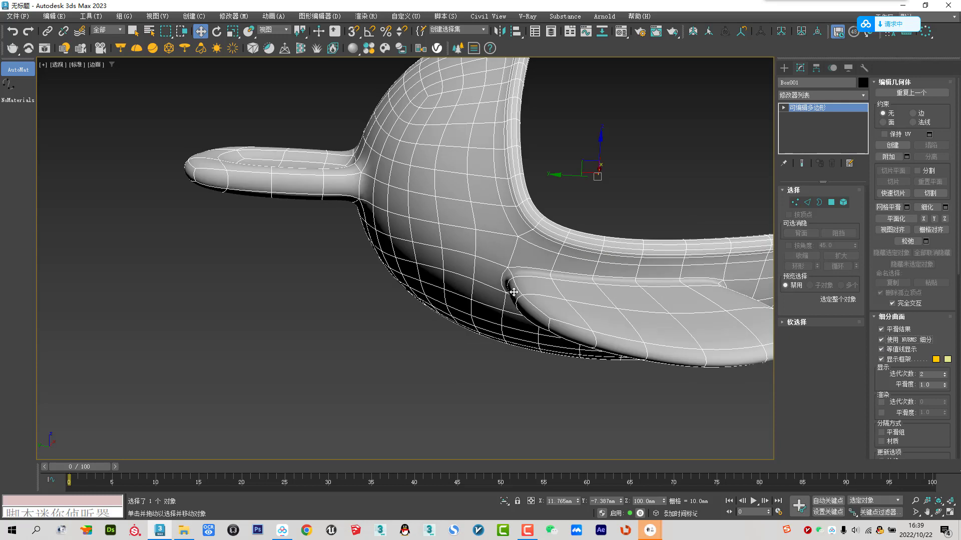
key(F4)
mouse_move(514, 291)
alt+middle_down()
mouse_move(618, 252)
mouse_move(575, 296)
mouse_move(518, 330)
mouse_move(467, 273)
mouse_move(626, 280)
mouse_move(533, 285)
mouse_move(675, 317)
alt+middle_up()
Step: With smoothing off in wireframe Top view, mirror a copy of the half bowl across X
click(893, 340)
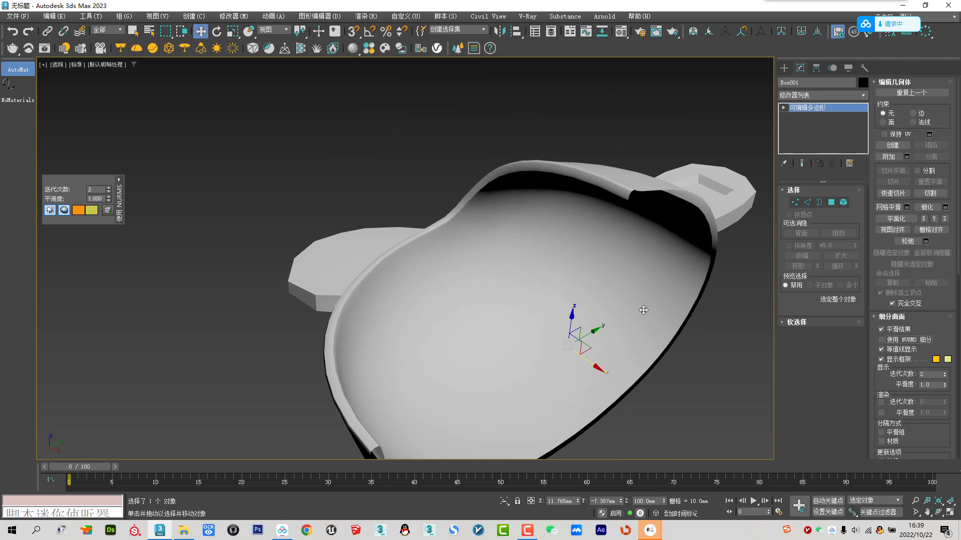
key(F3)
key(t)
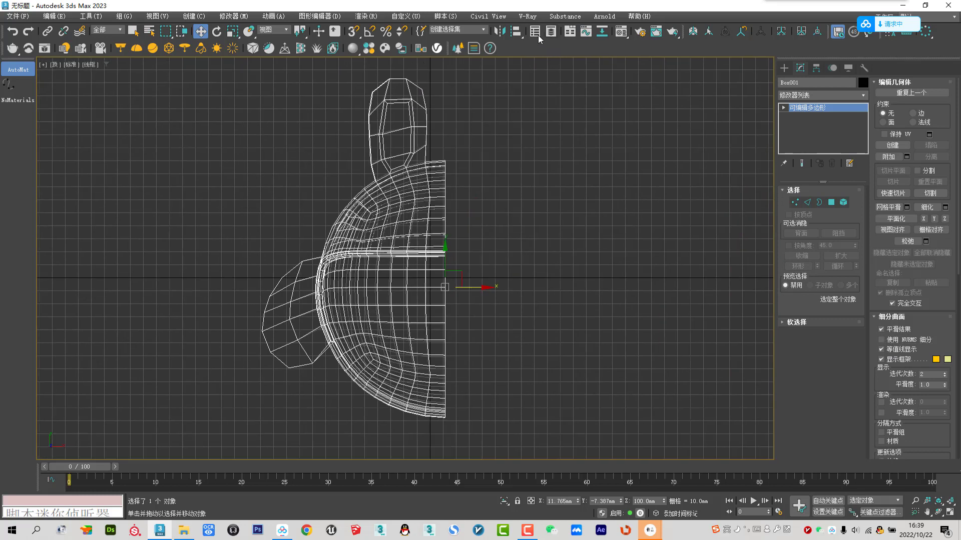
click(501, 31)
click(466, 225)
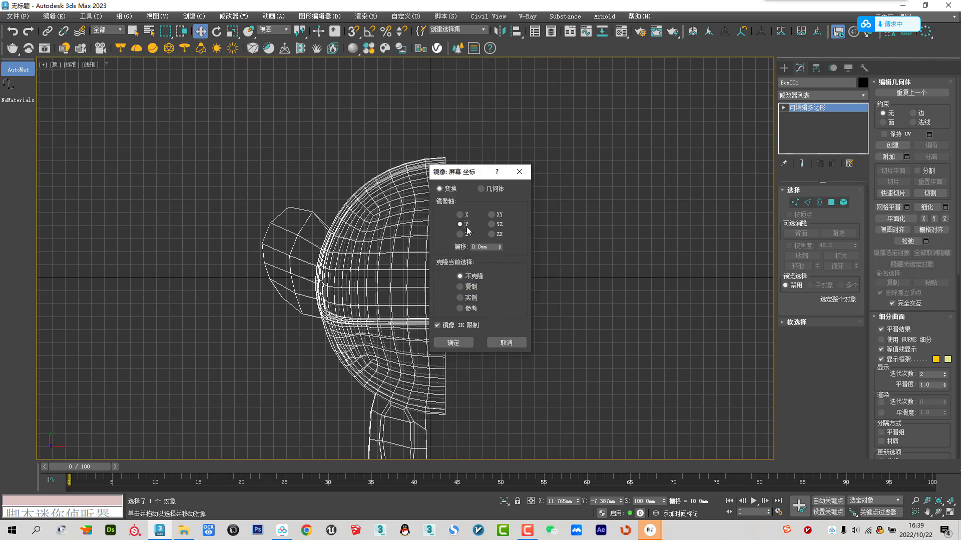
click(460, 286)
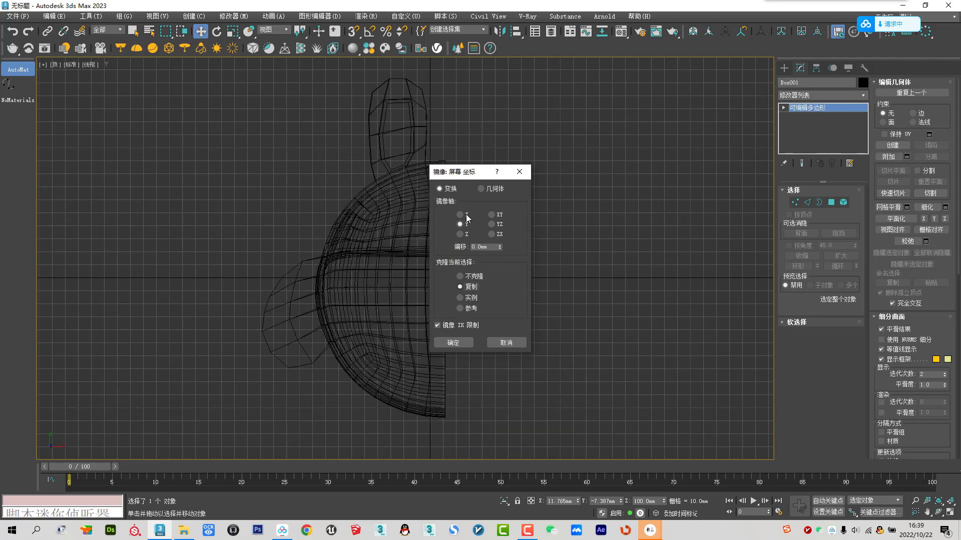
click(460, 215)
click(464, 347)
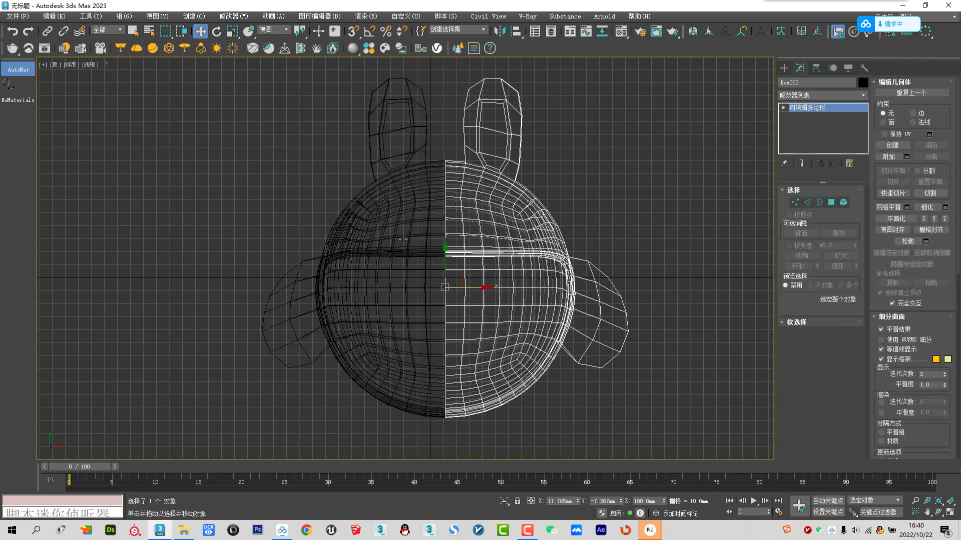
Step: Attach the mirrored right half to Box001
click(436, 345)
click(888, 157)
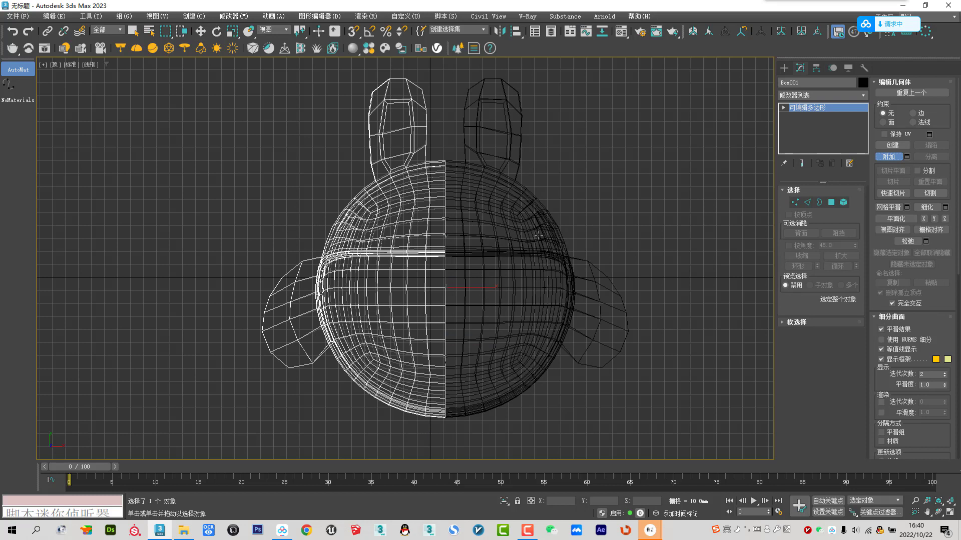
click(437, 236)
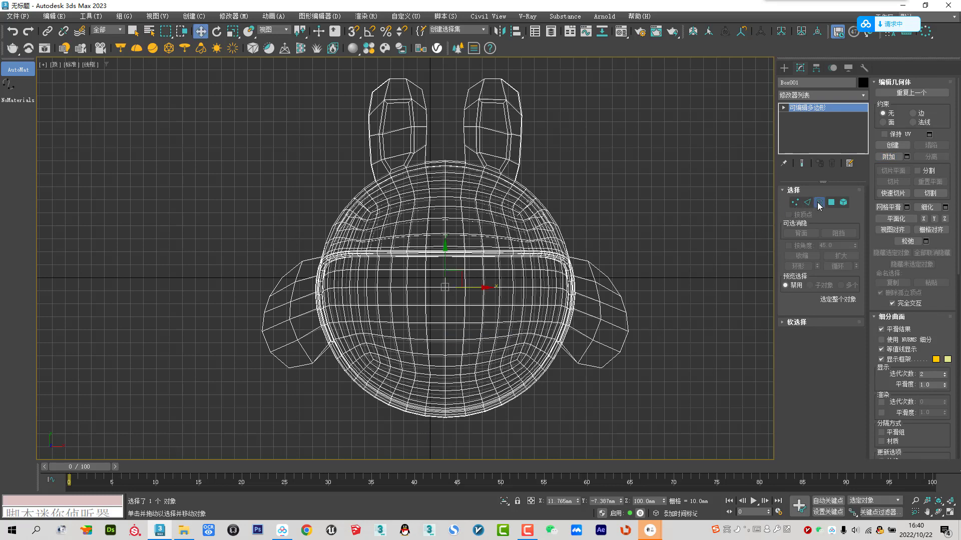
Step: Select the centre seam border, convert it to its vertices, and choose Scale
click(818, 203)
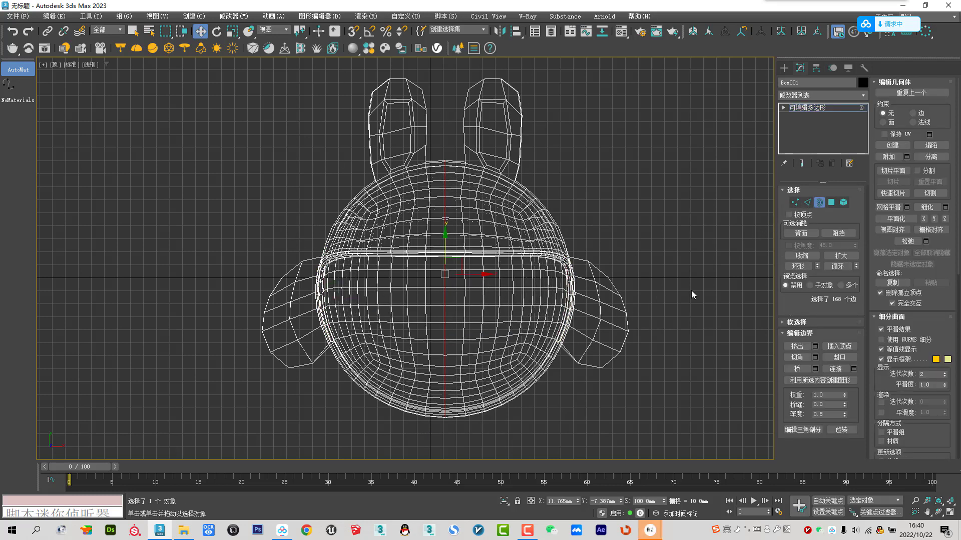
right_click(485, 223)
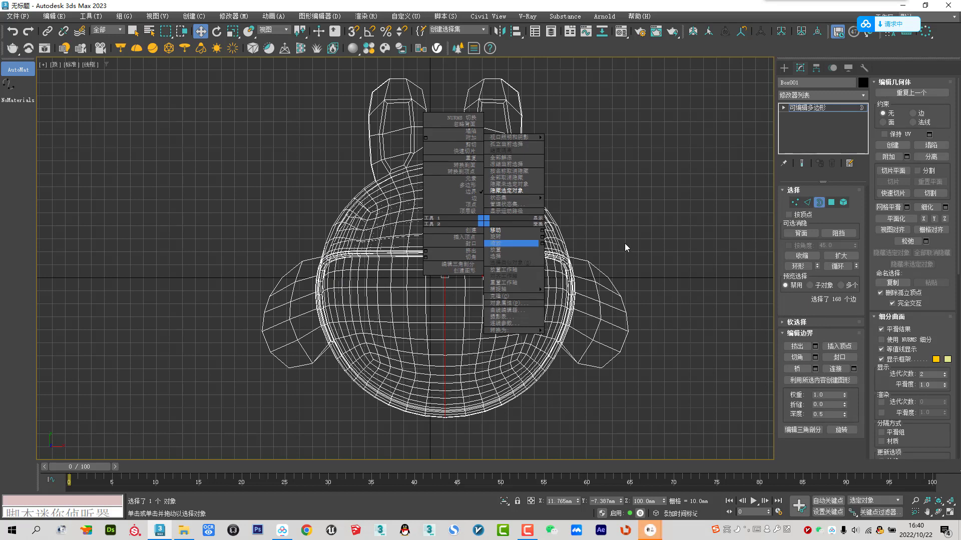
ctrl+click(794, 203)
right_click(483, 223)
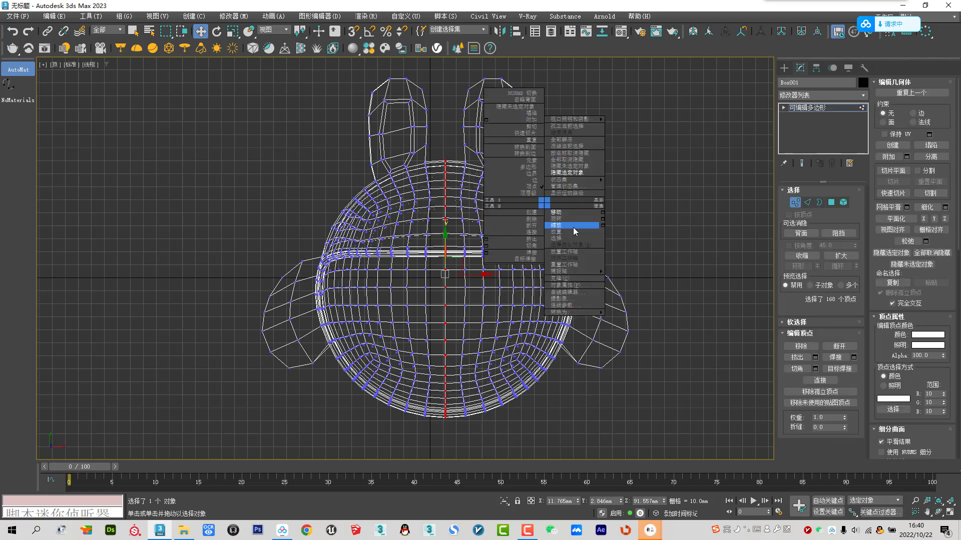
click(573, 227)
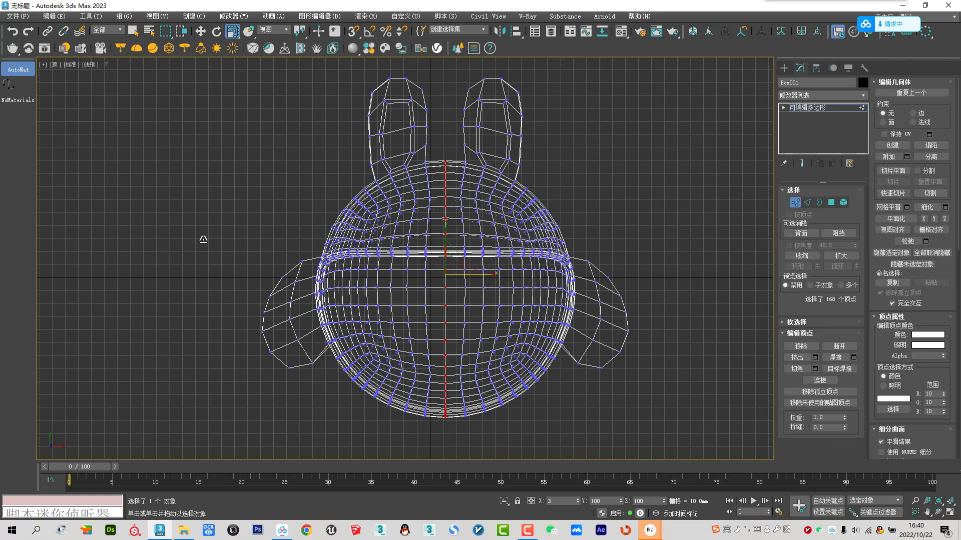
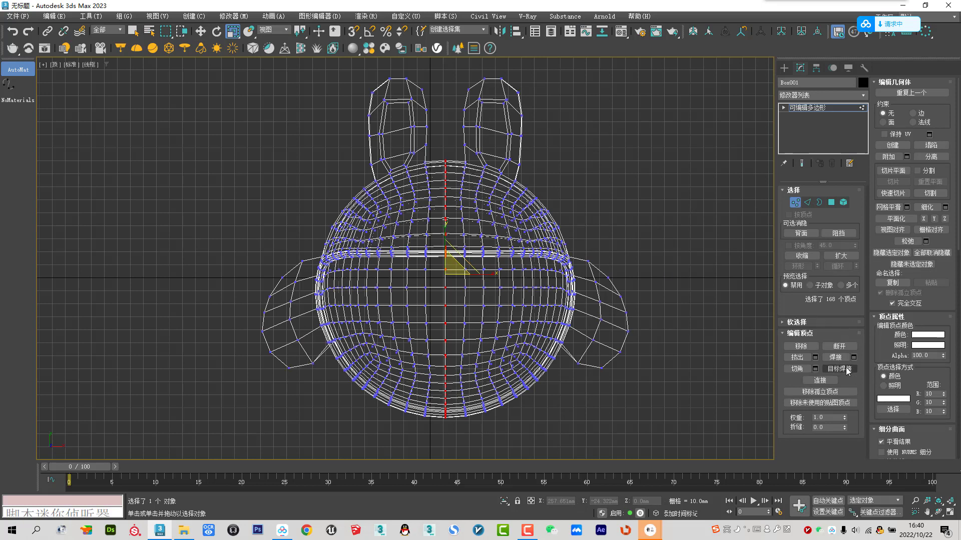
Step: Weld the doubled centre-seam vertices so the selection count halves, then switch to Move
click(835, 357)
right_click(511, 251)
click(526, 252)
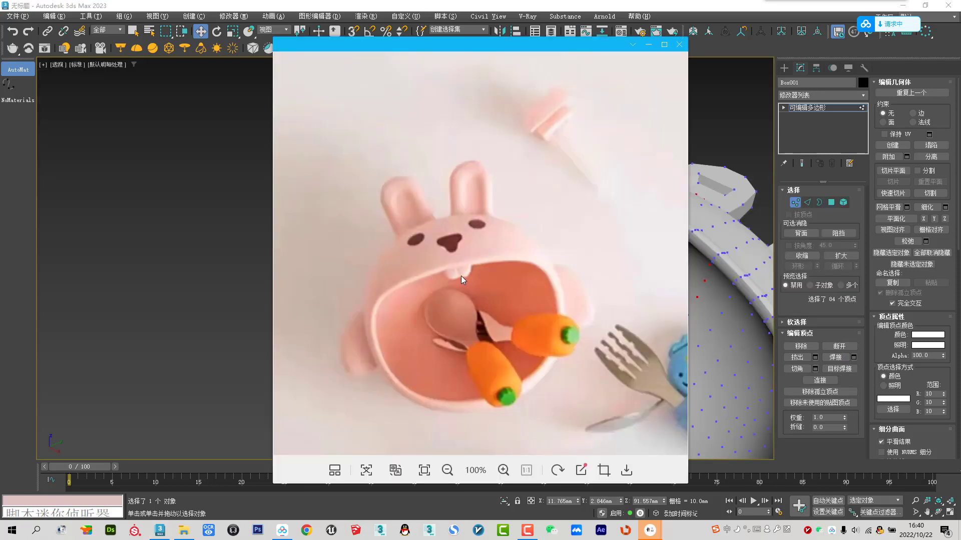
Step: Turn on edged faces, enter Polygon mode and orbit to a side view of the bowl
key(Escape)
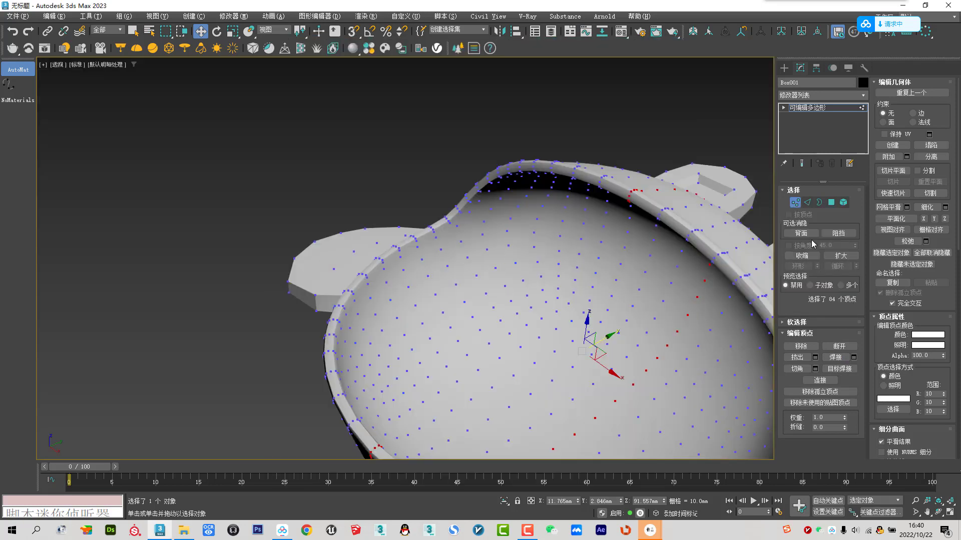
key(F4)
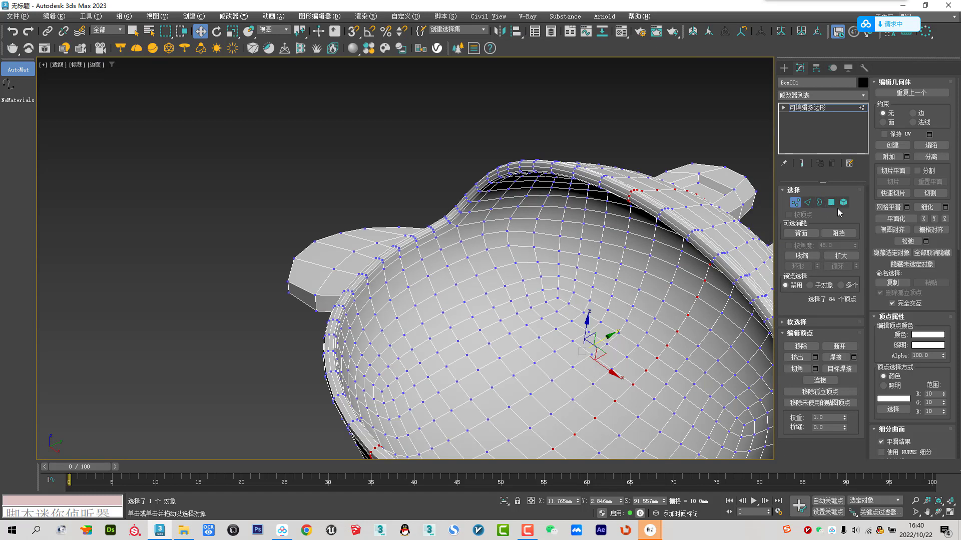
click(831, 202)
alt+middle_drag(601, 300, 635, 188)
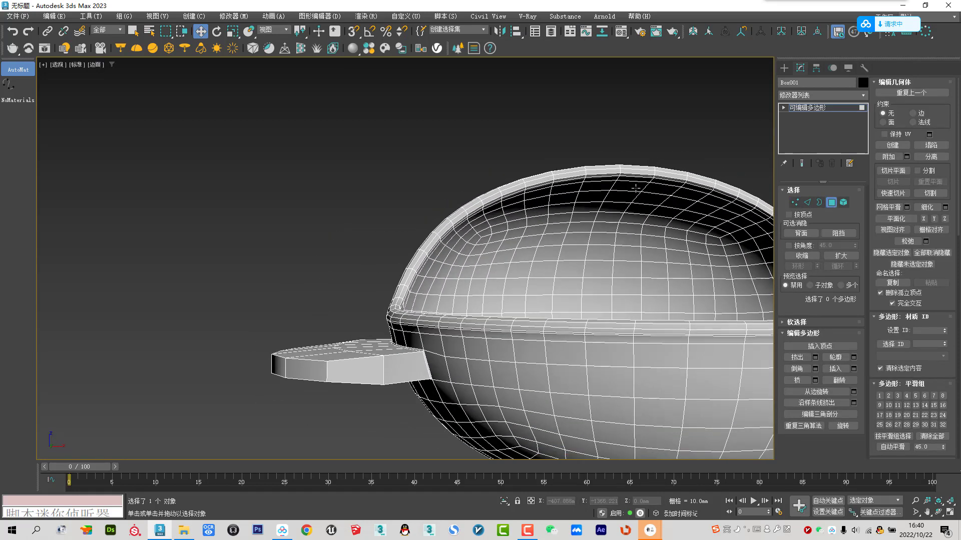
Step: Select four adjacent polygons just below the bowl's rim
key(alt+Tab)
key(alt+Tab)
mouse_move(550, 300)
alt+middle_down()
mouse_move(572, 274)
mouse_move(506, 340)
mouse_move(534, 236)
alt+middle_up()
scroll(574, 282, up, 4)
scroll(537, 283, down, 5)
click(508, 311)
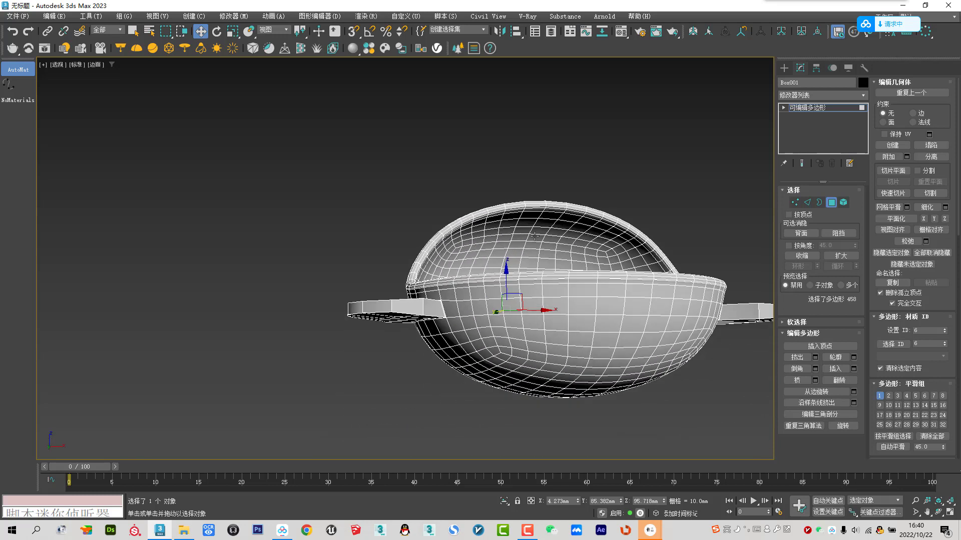
click(535, 216)
scroll(536, 217, up, 3)
scroll(526, 215, up, 2)
scroll(521, 210, up, 2)
scroll(517, 225, down, 1)
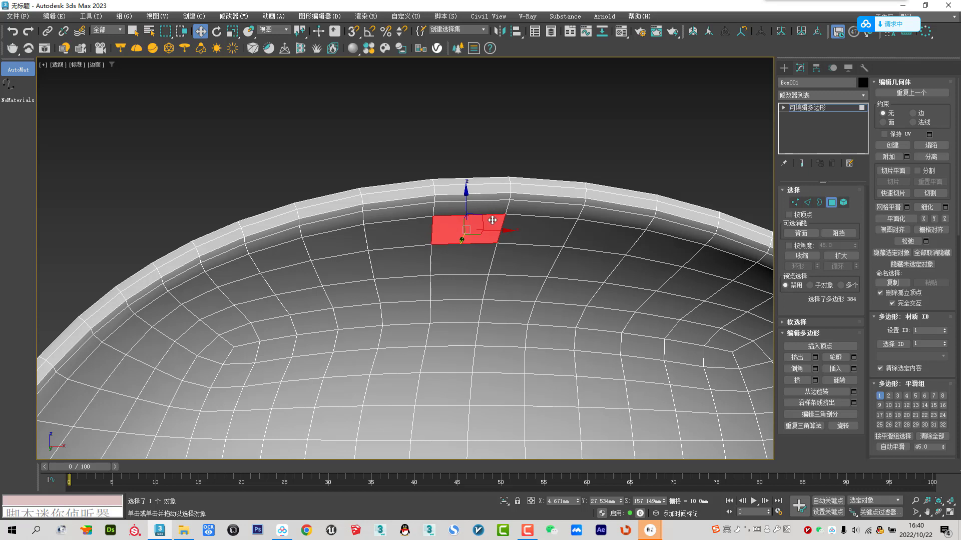
ctrl+click(525, 228)
ctrl+click(490, 211)
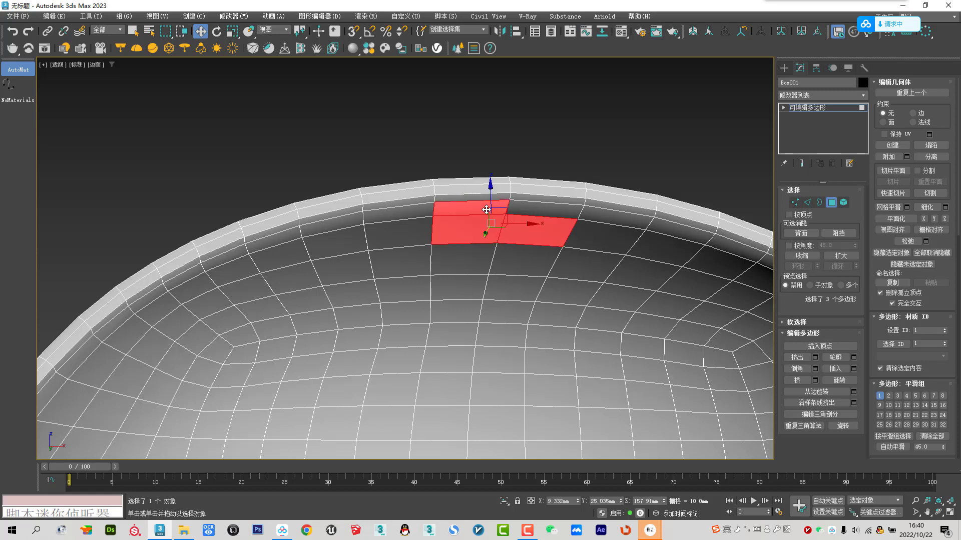
ctrl+click(530, 214)
Step: Extrude the four rim polygons into a small block for the front teeth
click(796, 357)
drag(545, 226, 545, 209)
key(w)
scroll(545, 225, up, 5)
scroll(535, 210, up, 3)
scroll(532, 214, down, 3)
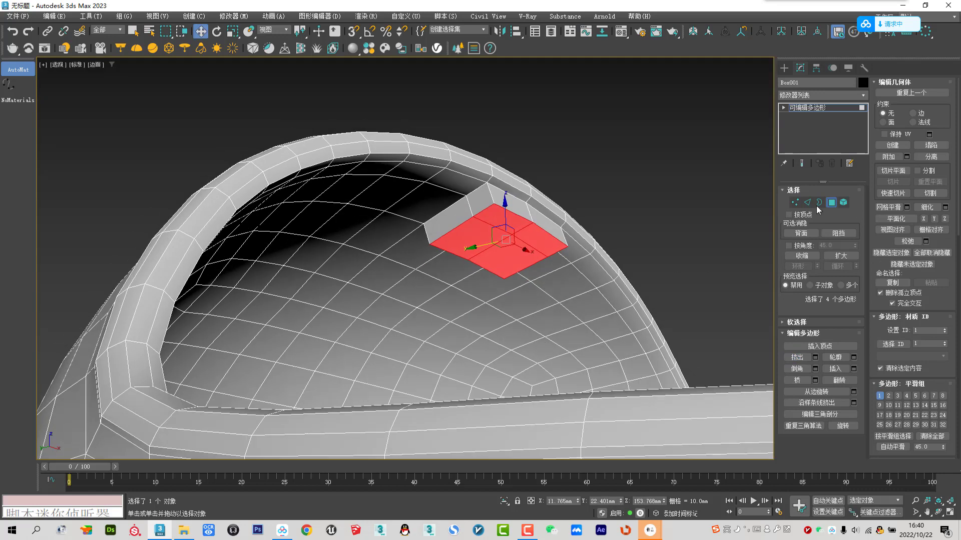
Step: Switch to wireframe Vertex mode with Target Weld active
click(796, 202)
key(F3)
click(840, 369)
Step: Target-weld the block's three stray vertices and return to shaded view with edges
drag(431, 244, 426, 223)
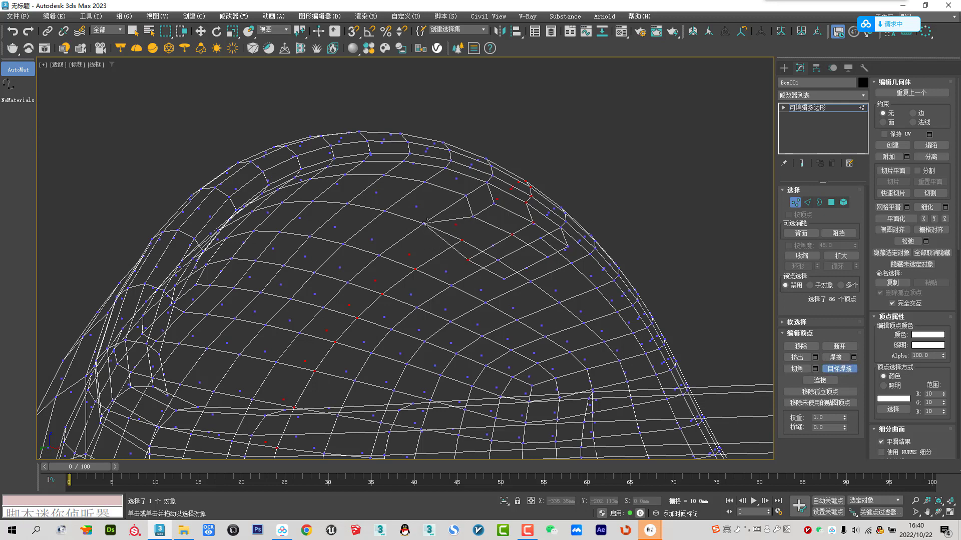
click(462, 239)
click(547, 258)
key(w)
key(F3)
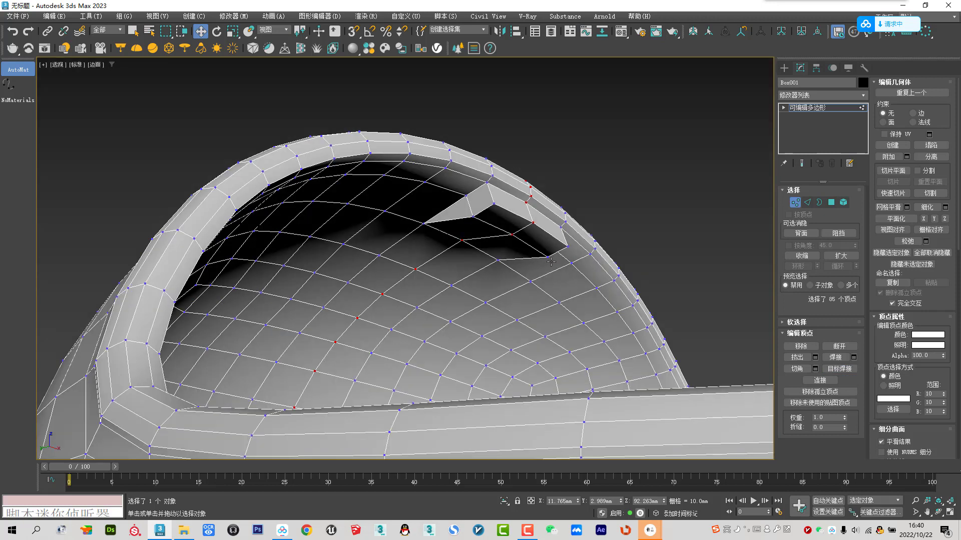
alt+middle_drag(551, 261, 700, 220)
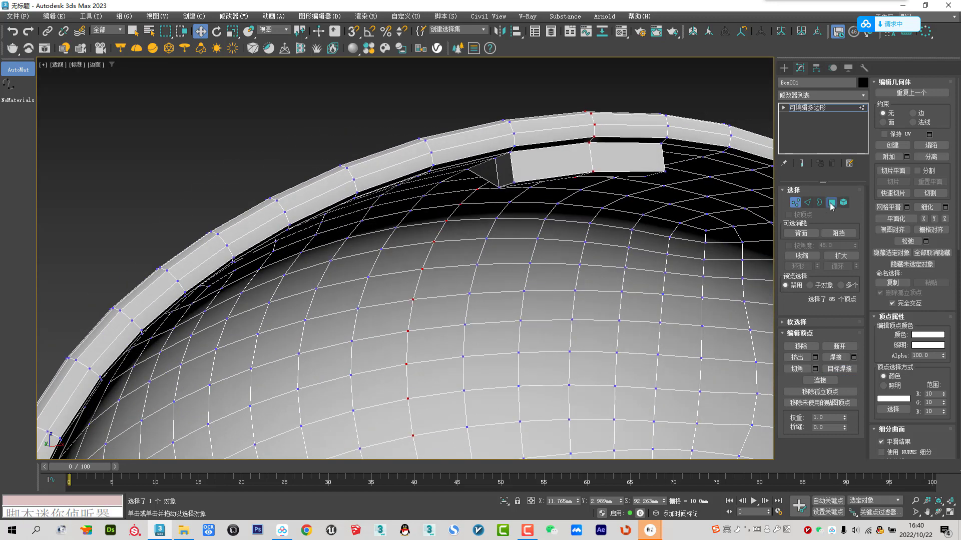
Step: Extrude the block's two end polygons a further 4.731 mm, then view from the top
click(831, 202)
click(548, 159)
ctrl+click(628, 159)
alt+middle_drag(612, 163, 687, 213)
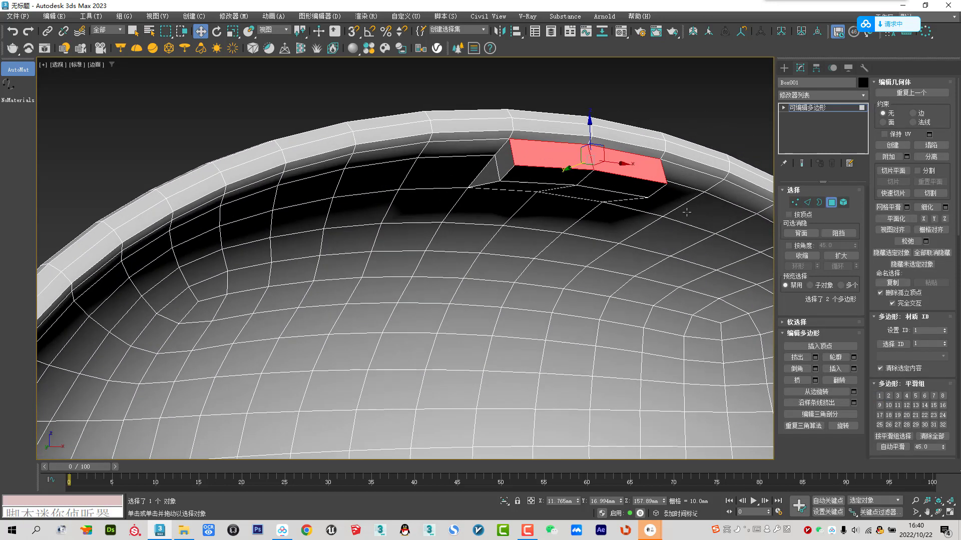
click(815, 357)
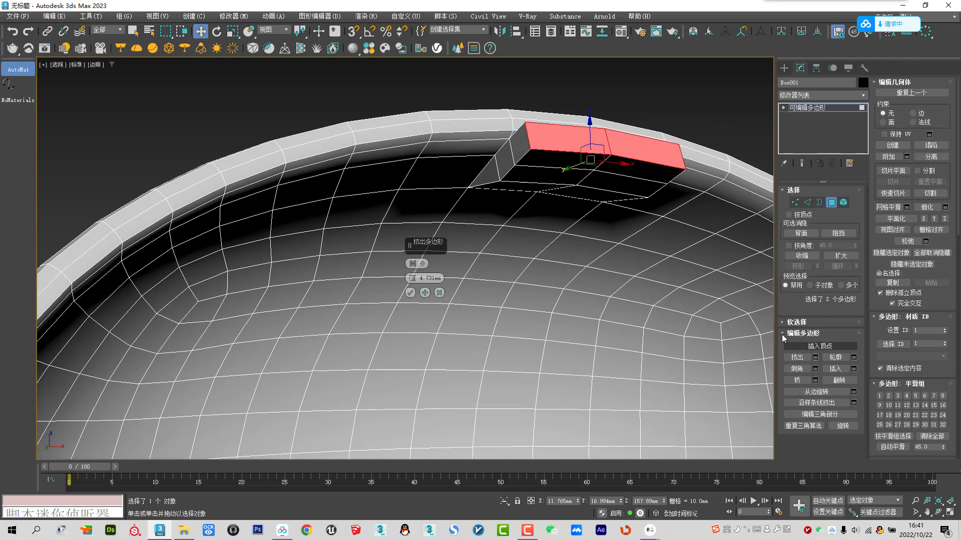
click(439, 292)
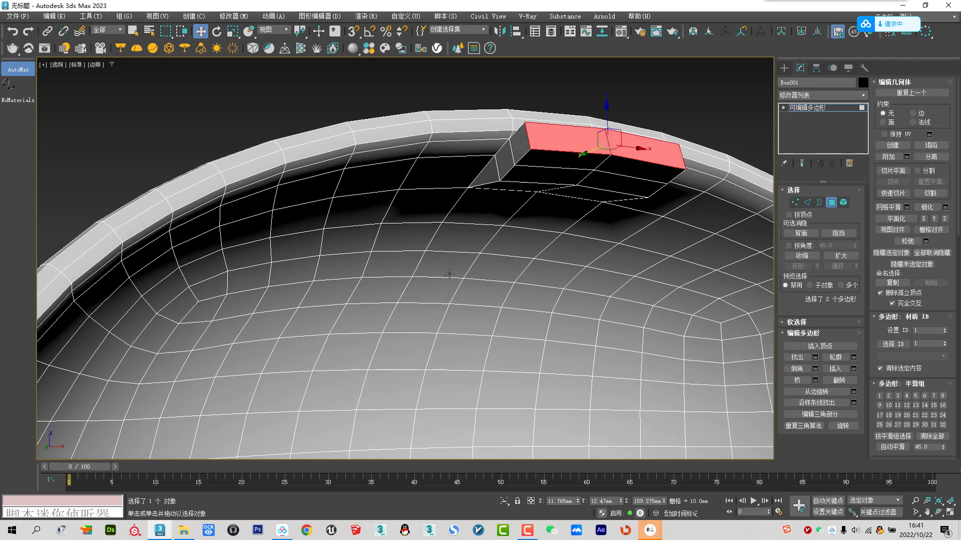
key(t)
key(F4)
key(F4)
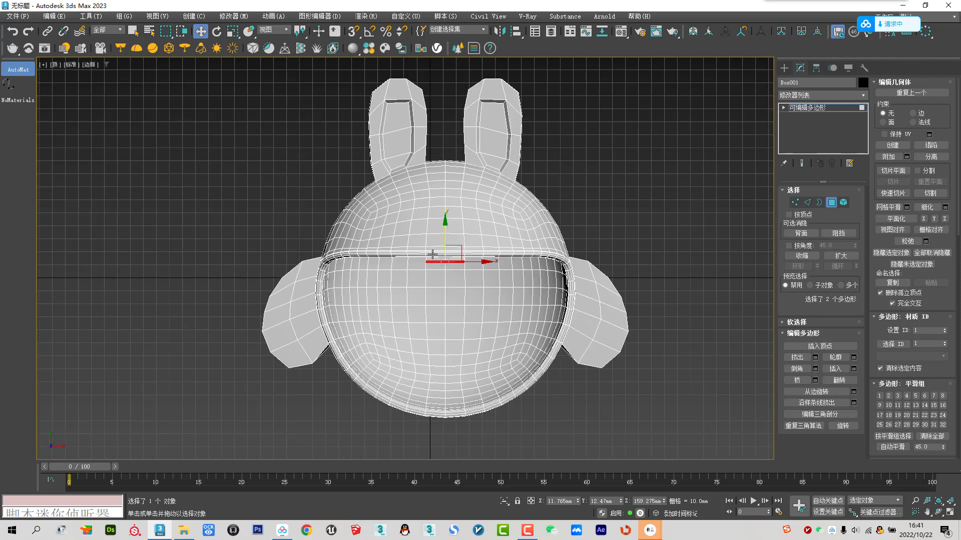
Step: Move the extruded end faces down along Y to about −1.2 mm and scale them constrained to XY
scroll(459, 245, up, 5)
mouse_move(459, 245)
mouse_down()
mouse_move(459, 279)
mouse_move(458, 270)
mouse_up()
key(Escape)
right_click(454, 280)
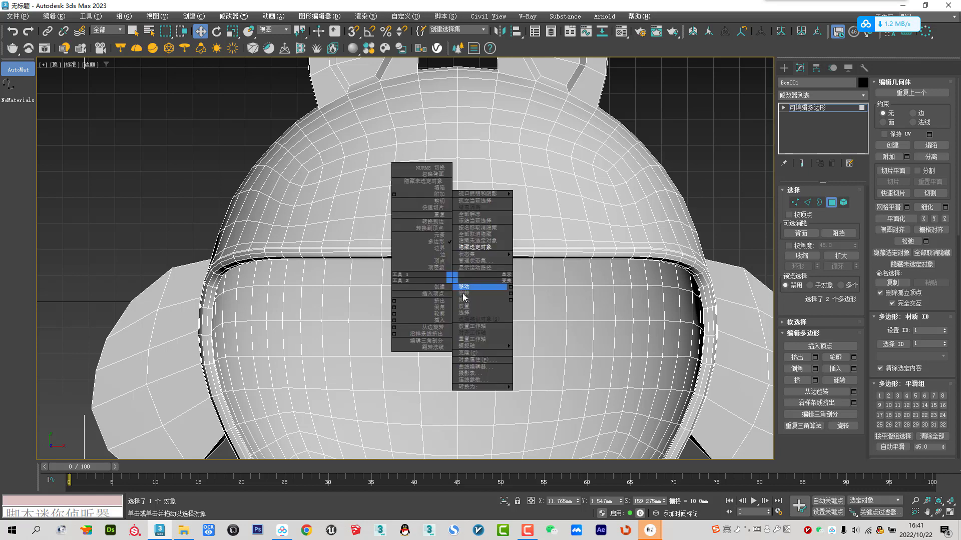
click(463, 297)
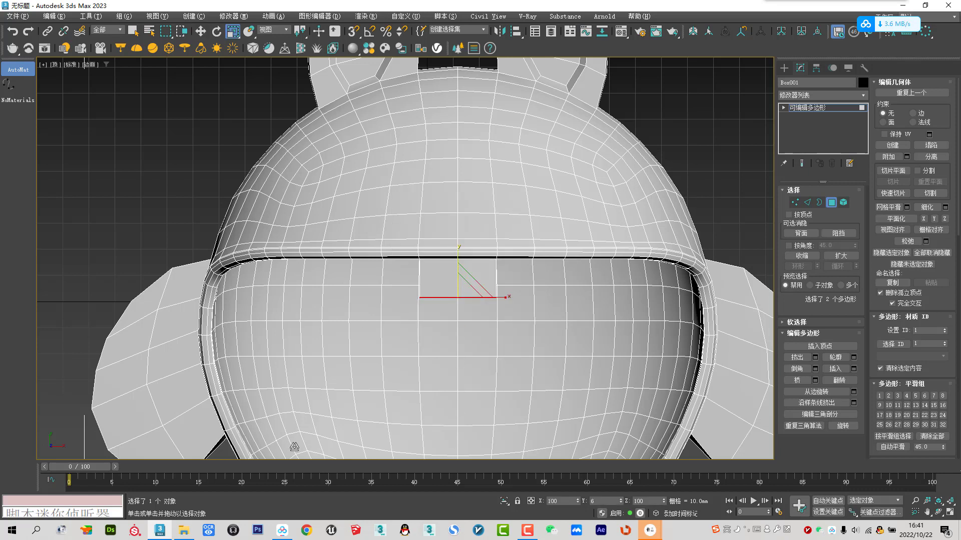
key(F8)
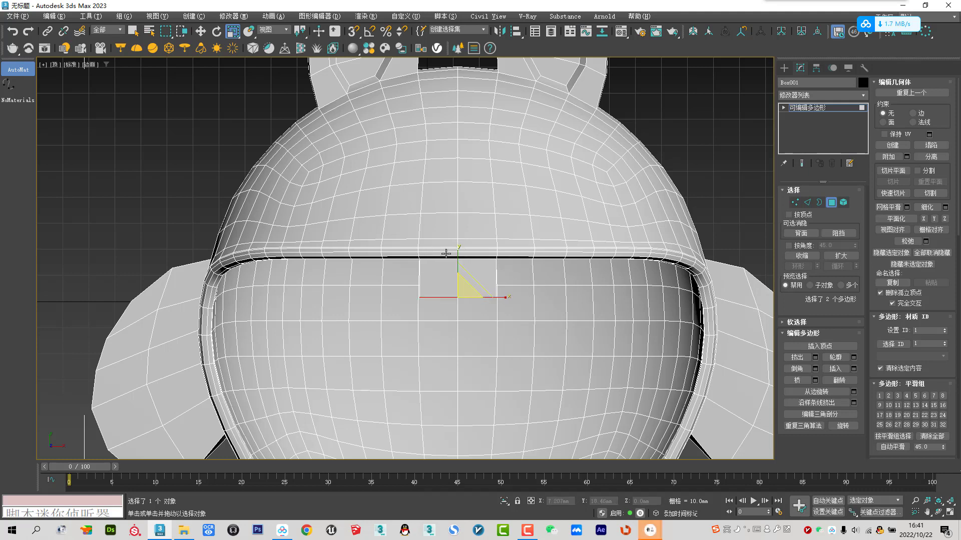
key(alt+Tab)
key(alt+Tab)
Step: Return to Move and a perspective close-up of the tooth block from above
right_click(456, 266)
click(463, 272)
key(p)
key(z)
scroll(499, 268, down, 3)
scroll(496, 286, down, 3)
mouse_move(492, 288)
alt+middle_down()
mouse_move(489, 296)
mouse_move(481, 288)
alt+middle_up()
scroll(505, 297, up, 3)
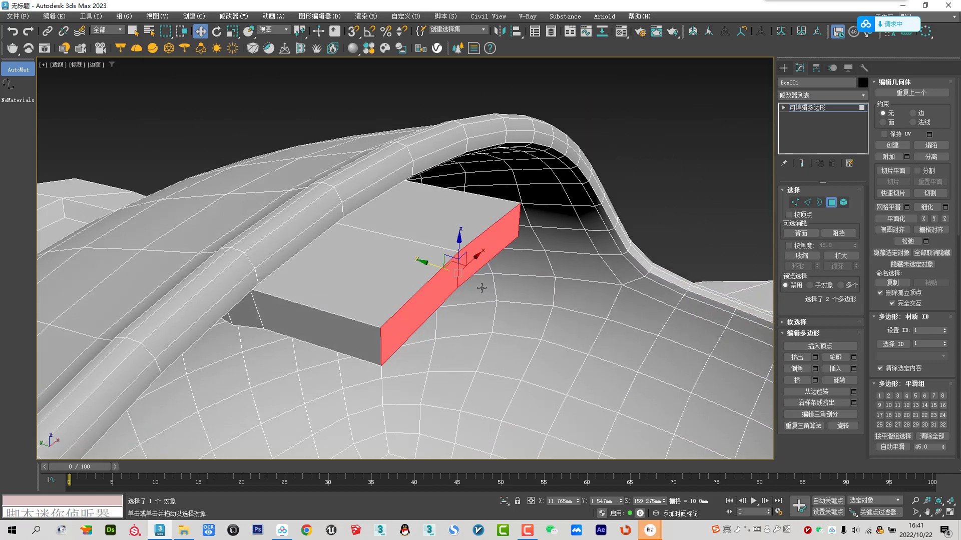
Step: In Edge mode, select the tooth block's two opposite vertical corner edges
click(807, 202)
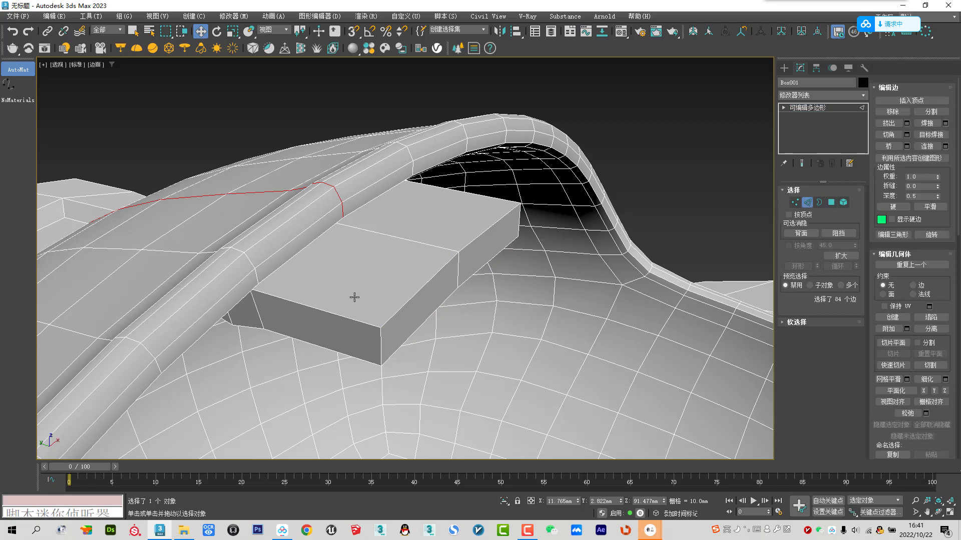
click(321, 313)
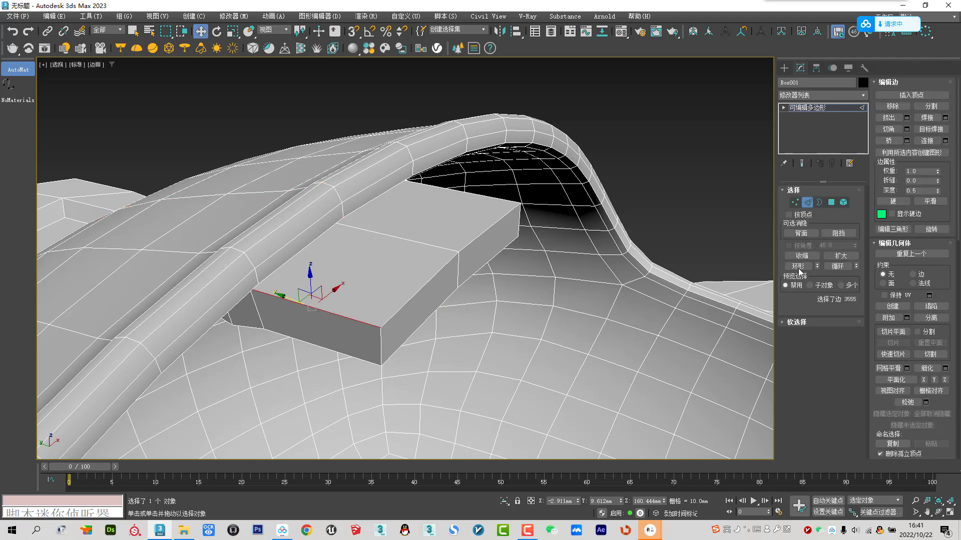
click(798, 267)
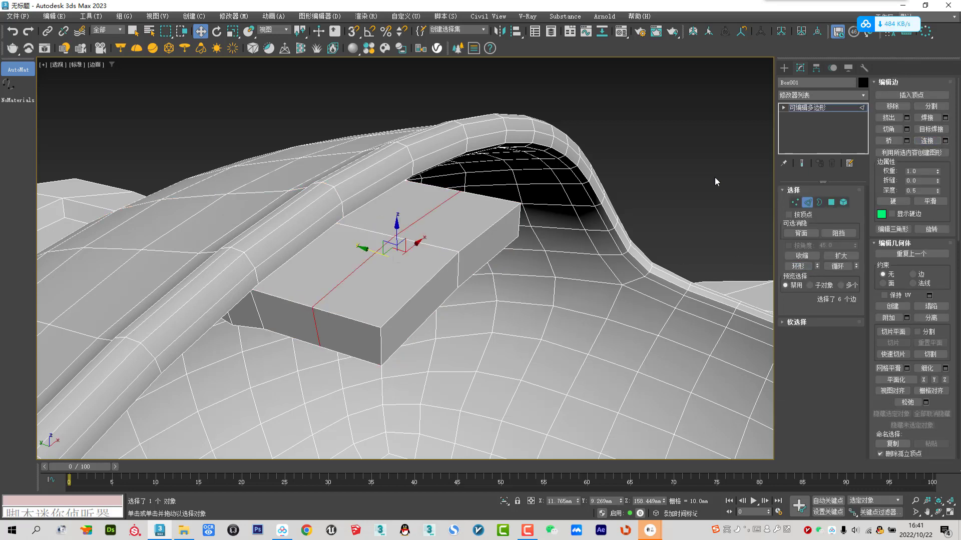
click(381, 340)
ctrl+click(518, 240)
mouse_move(518, 239)
alt+middle_down()
mouse_move(482, 274)
mouse_move(429, 271)
alt+middle_up()
Step: Scale the corner edges inward to 80 on X about the selection centre to taper the block
right_click(381, 305)
click(401, 320)
drag(300, 31, 300, 65)
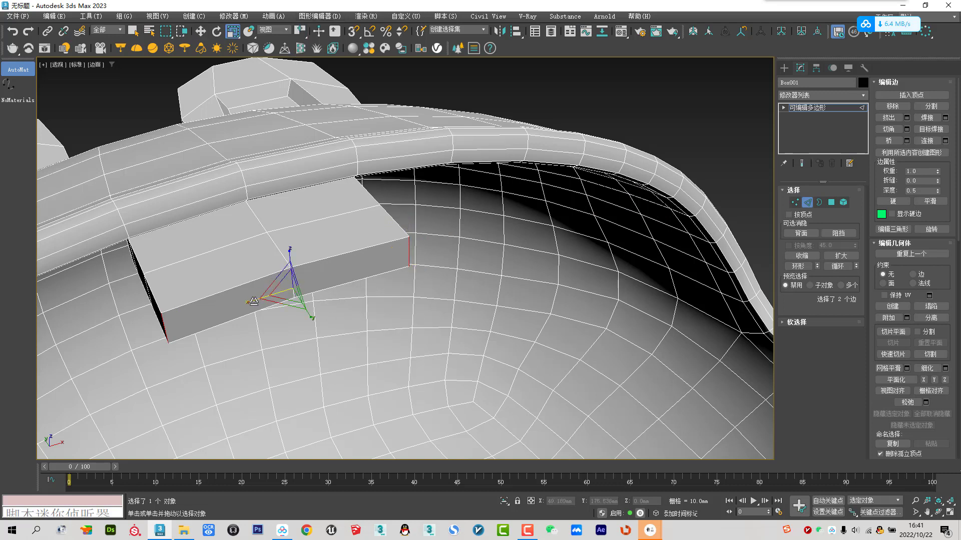
drag(255, 301, 263, 299)
alt+middle_drag(263, 299, 294, 247)
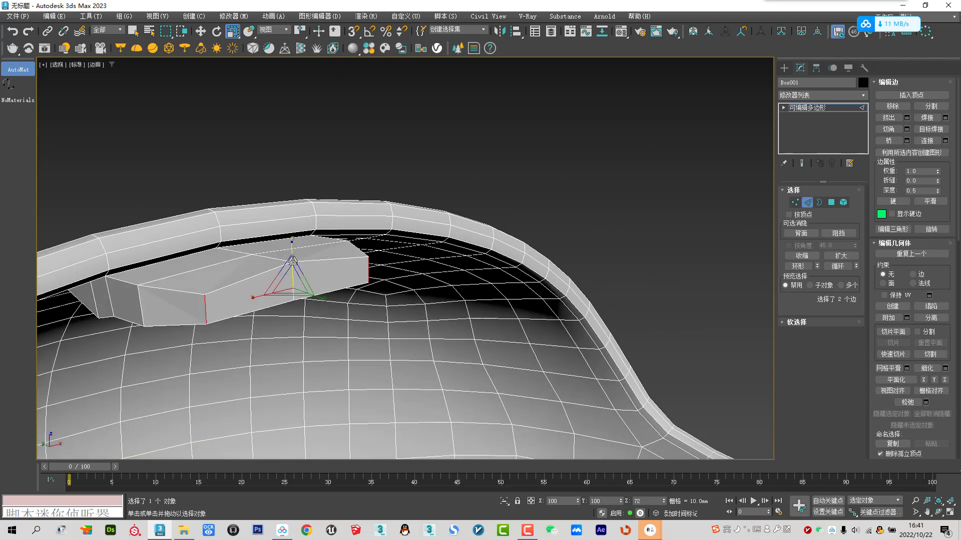
Step: Add a third edge to the selection and switch between Scale and Move
right_click(318, 264)
click(328, 272)
ctrl+click(293, 283)
right_click(292, 264)
click(303, 286)
right_click(296, 250)
click(308, 253)
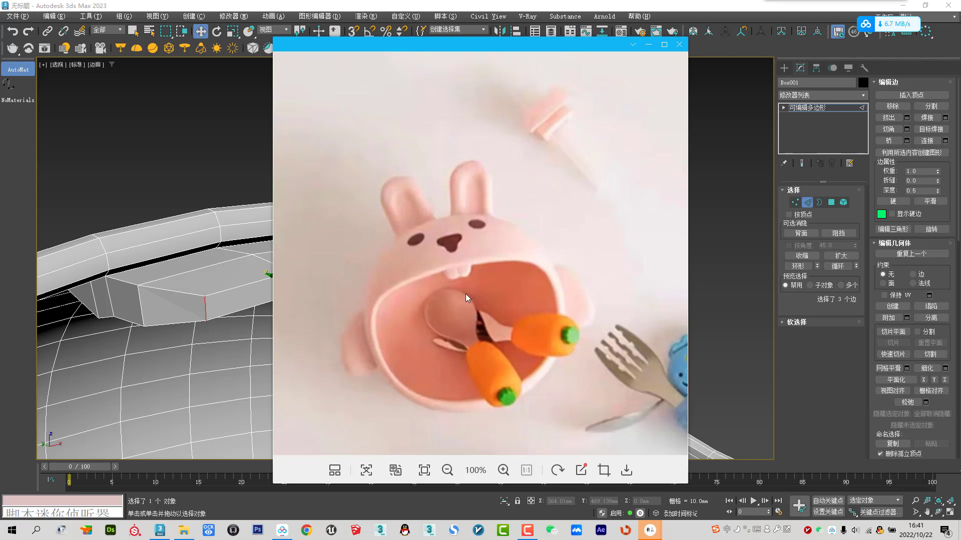
Step: Select the block's back top edge loop, narrowed to two edges on the tooth block
key(alt+Tab)
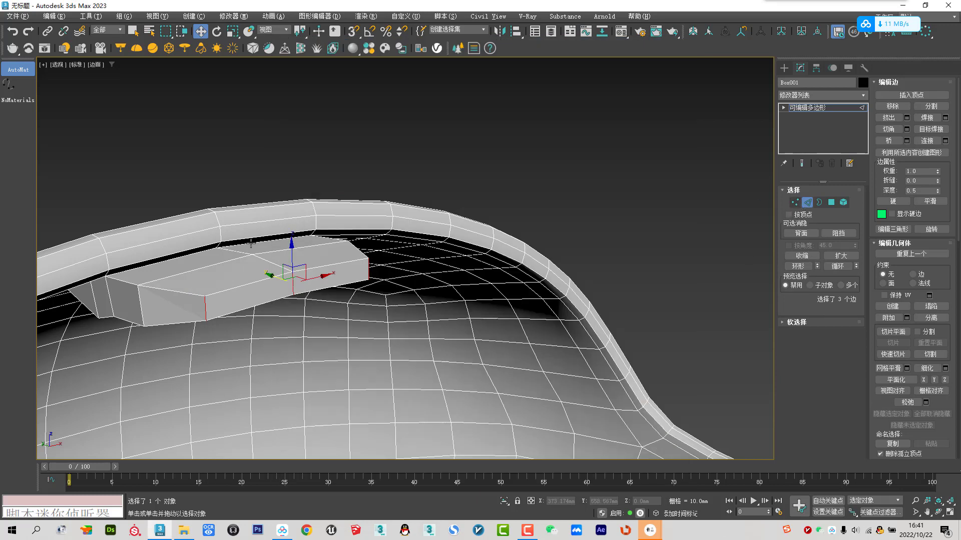
click(237, 249)
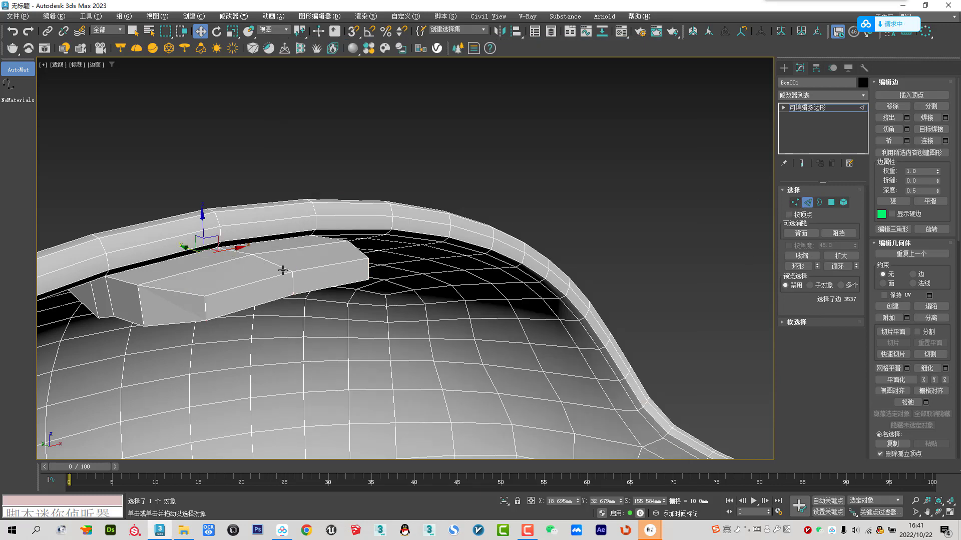
double_click(285, 267)
click(280, 267)
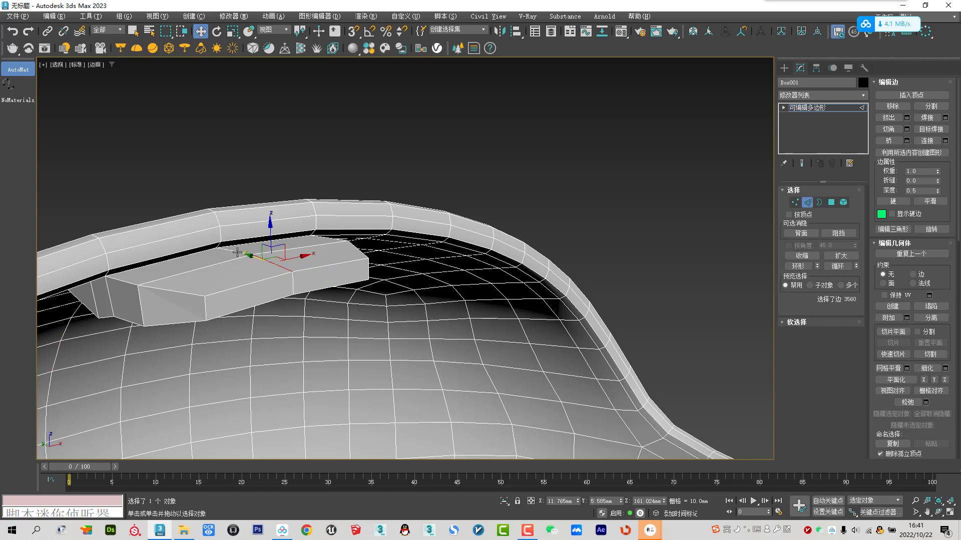
scroll(280, 268, up, 3)
scroll(299, 296, up, 3)
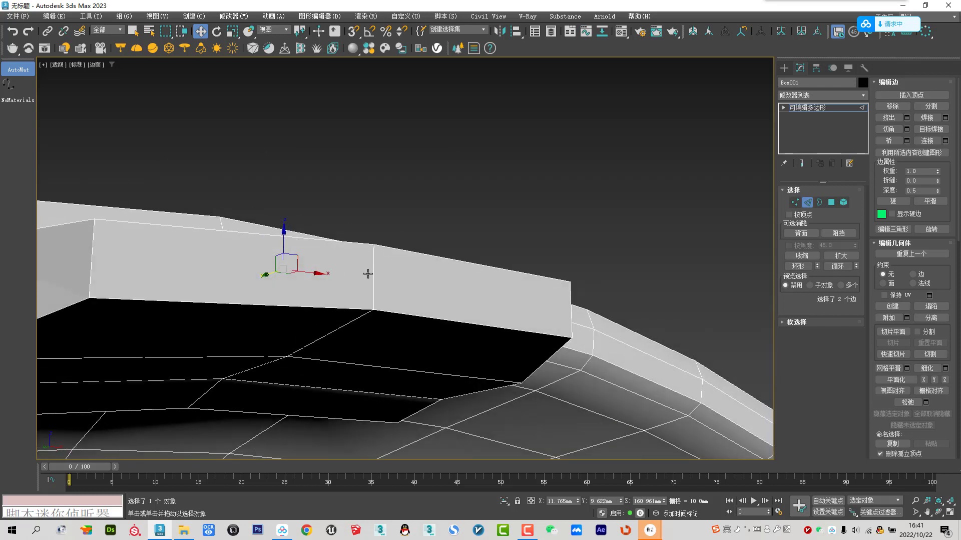
Step: Add the vertical, diagonal and underside edges to complete the six-edge centre ring
ctrl+click(368, 288)
ctrl+click(326, 334)
alt+middle_drag(323, 332, 325, 311)
ctrl+click(268, 379)
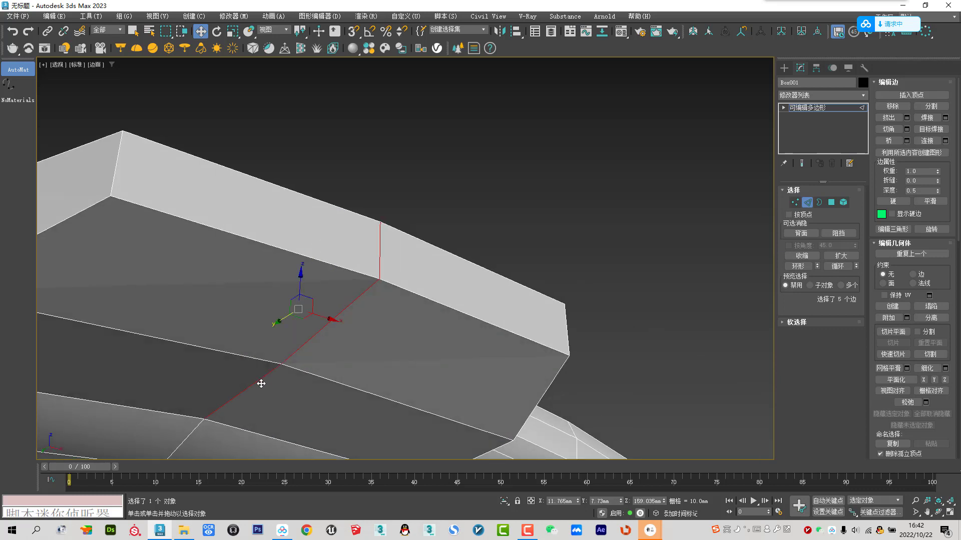
alt+middle_drag(260, 384, 395, 276)
ctrl+click(323, 340)
mouse_move(310, 344)
alt+middle_down()
mouse_move(317, 339)
mouse_move(299, 444)
alt+middle_up()
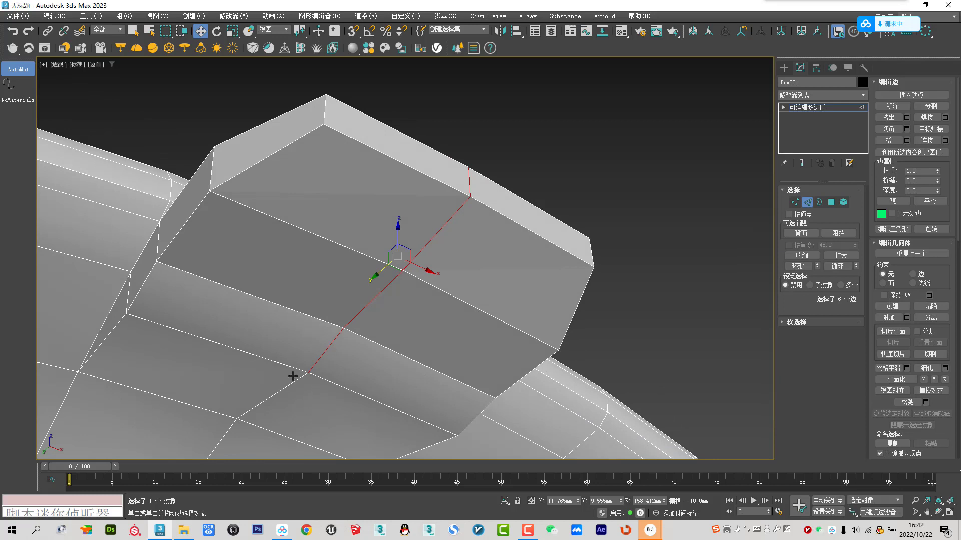
scroll(293, 376, down, 3)
scroll(371, 328, down, 3)
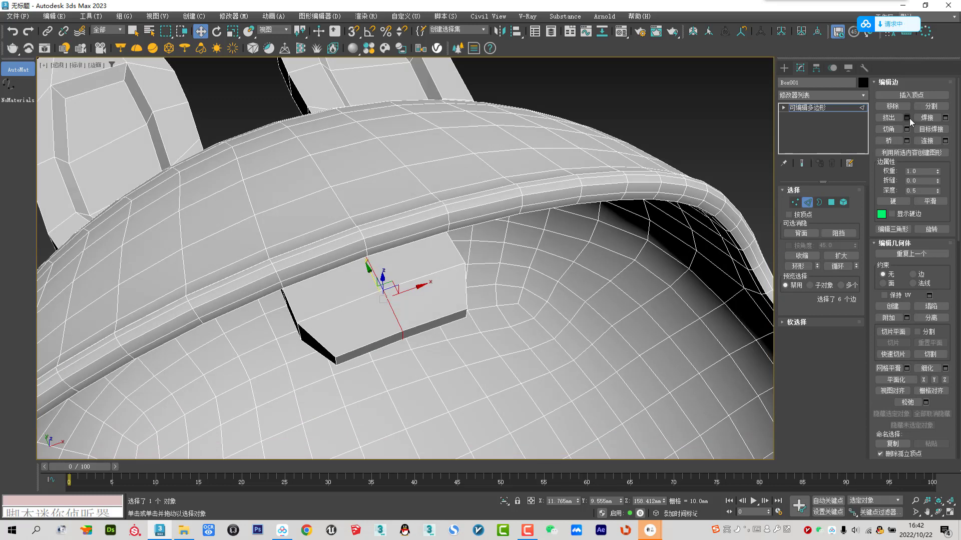
Step: Extrude the centre edges with height −1 mm and width 0.5 mm to groove the teeth
click(906, 118)
click(441, 264)
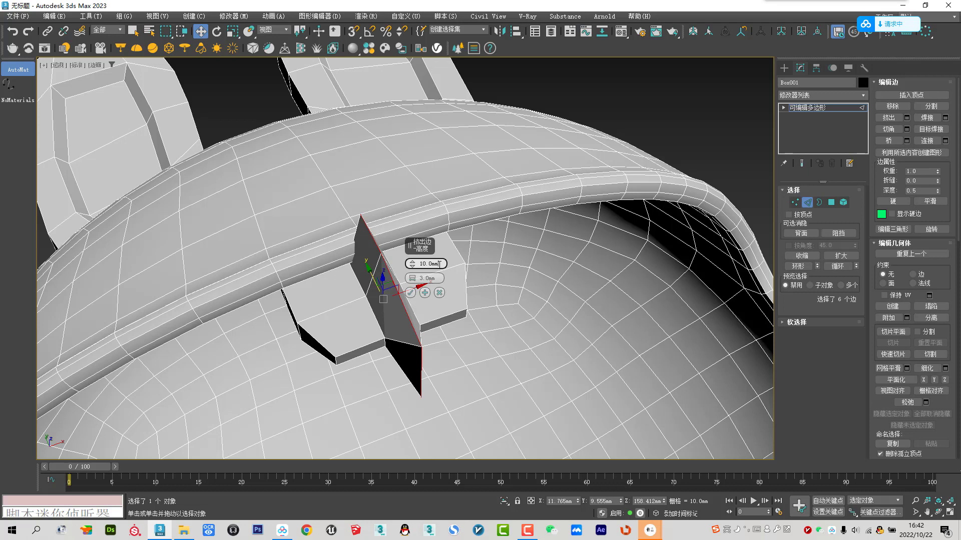
text(-1)
key(Return)
click(436, 278)
text(5)
key(Return)
mouse_move(456, 283)
alt+middle_down()
mouse_move(379, 186)
mouse_move(368, 231)
mouse_move(338, 210)
mouse_move(332, 220)
mouse_move(390, 345)
alt+middle_up()
scroll(407, 361, up, 3)
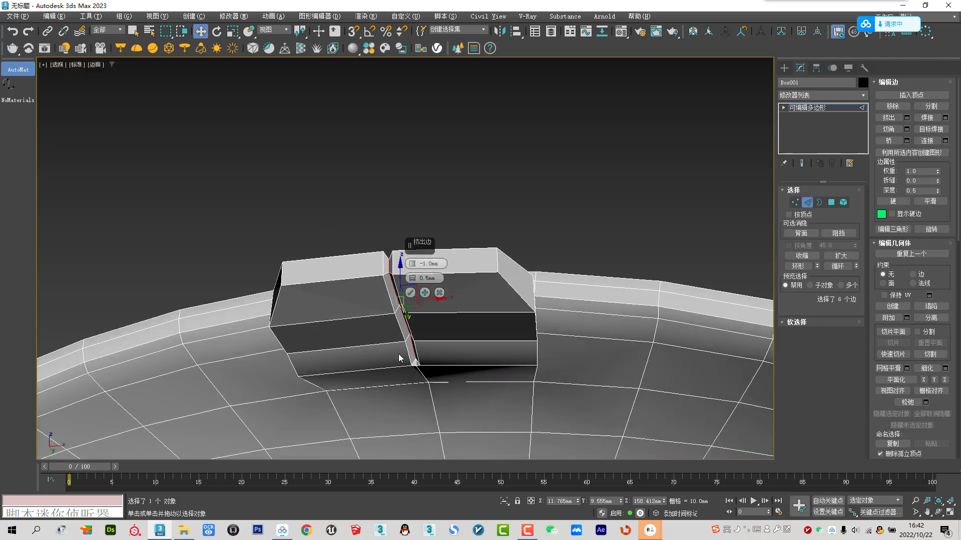
scroll(445, 368, up, 3)
scroll(428, 322, up, 2)
click(410, 292)
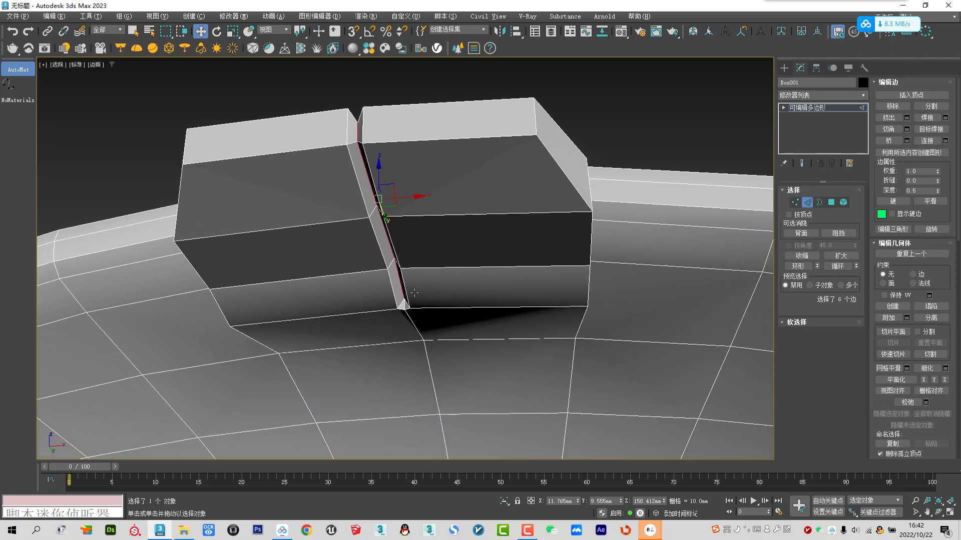
Step: Preview the model with Use NURMS Subdivision on, edges hidden, from the front
click(807, 202)
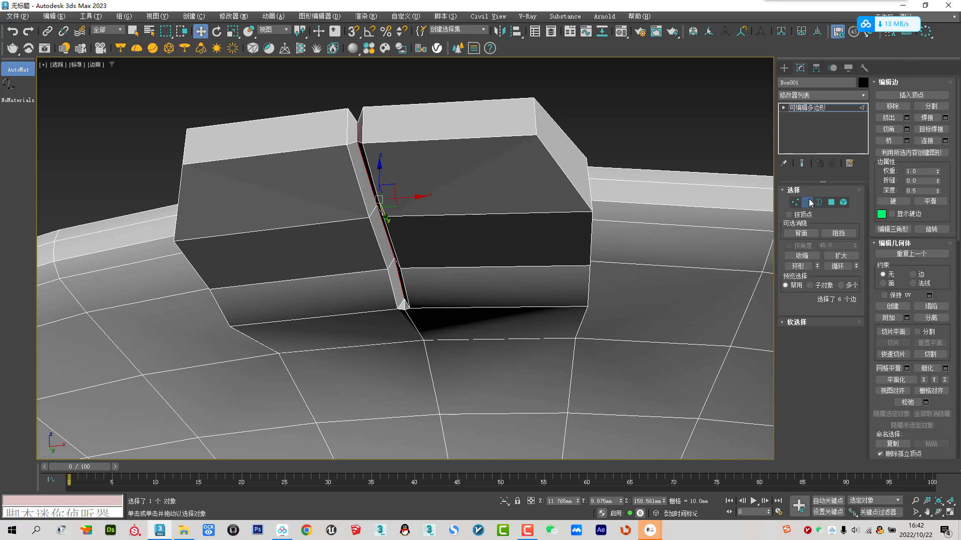
click(899, 342)
scroll(434, 257, up, 5)
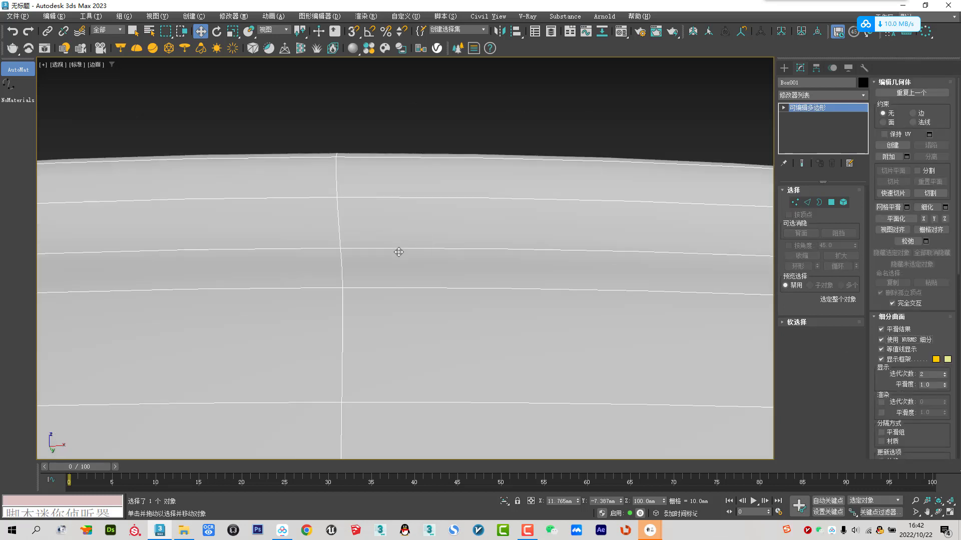
scroll(397, 251, down, 5)
scroll(436, 361, up, 2)
key(F4)
scroll(432, 303, down, 5)
scroll(440, 340, down, 1)
scroll(455, 340, up, 7)
alt+middle_drag(433, 313, 408, 297)
Step: Turn smoothing off and redo the groove extrusion with height −2 mm
click(883, 340)
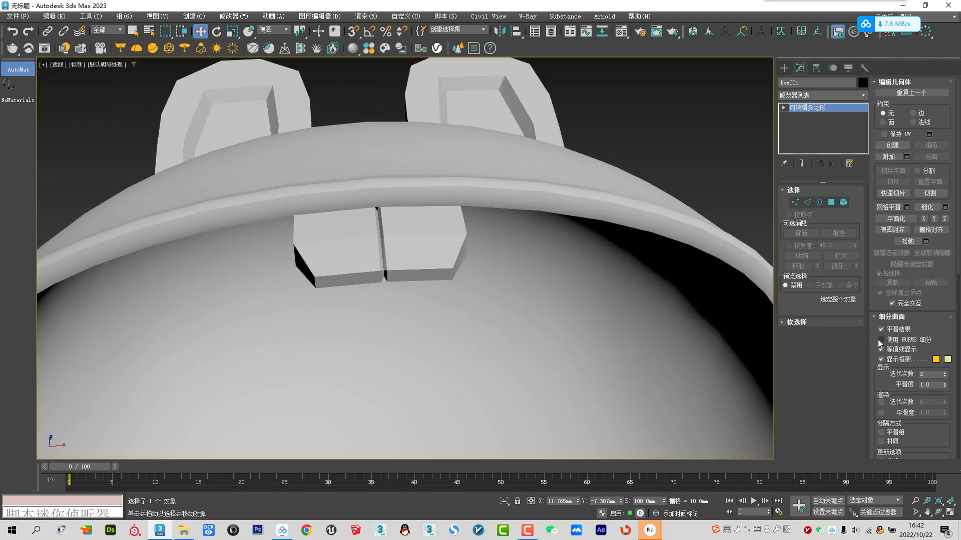
key(F4)
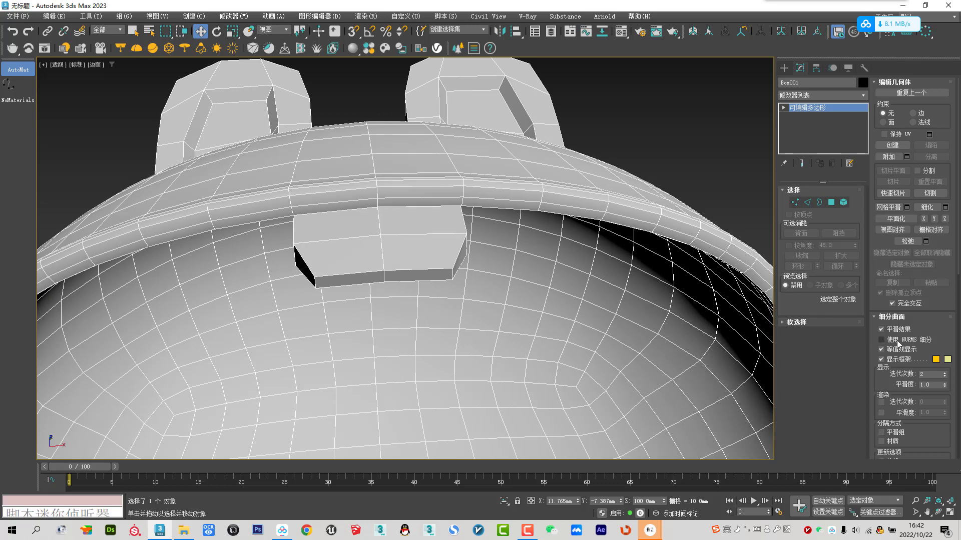
click(807, 203)
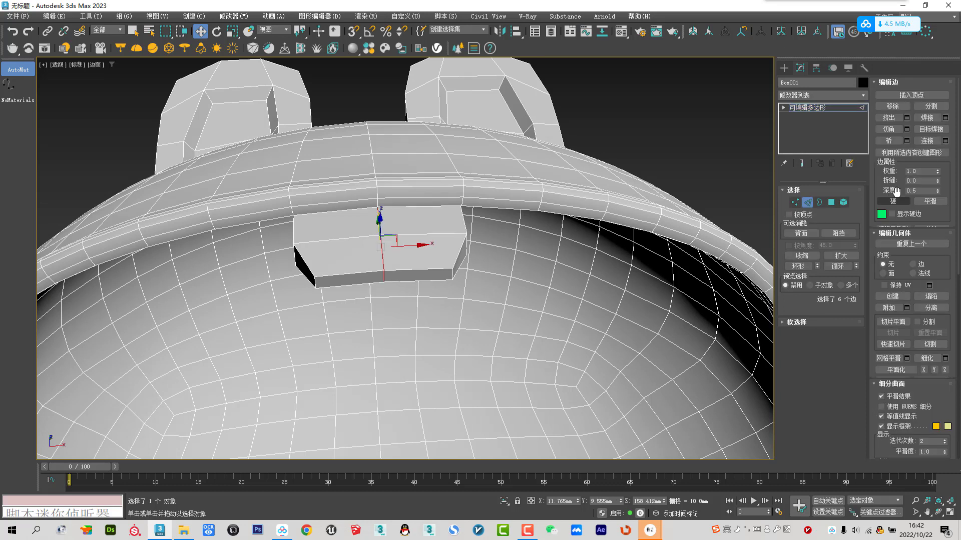
click(906, 118)
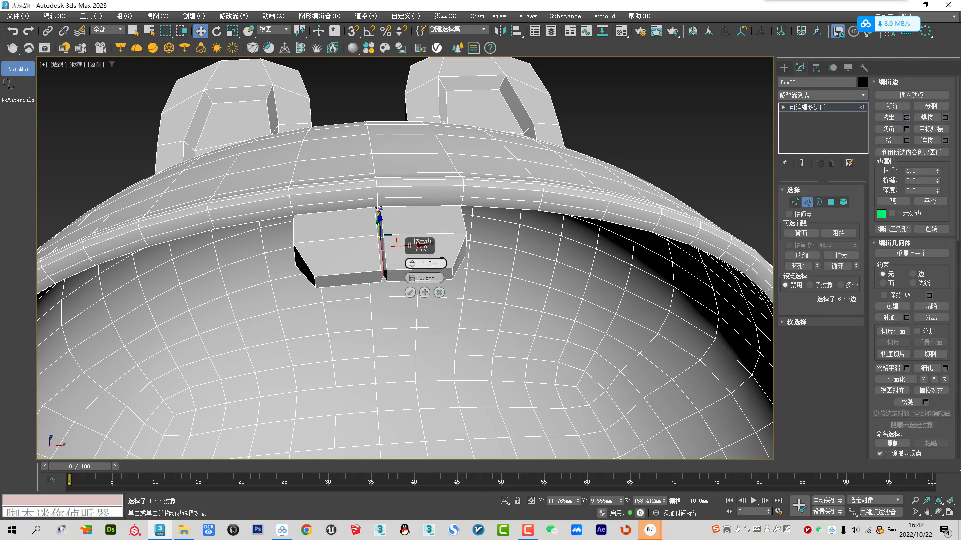
key(Return)
click(411, 293)
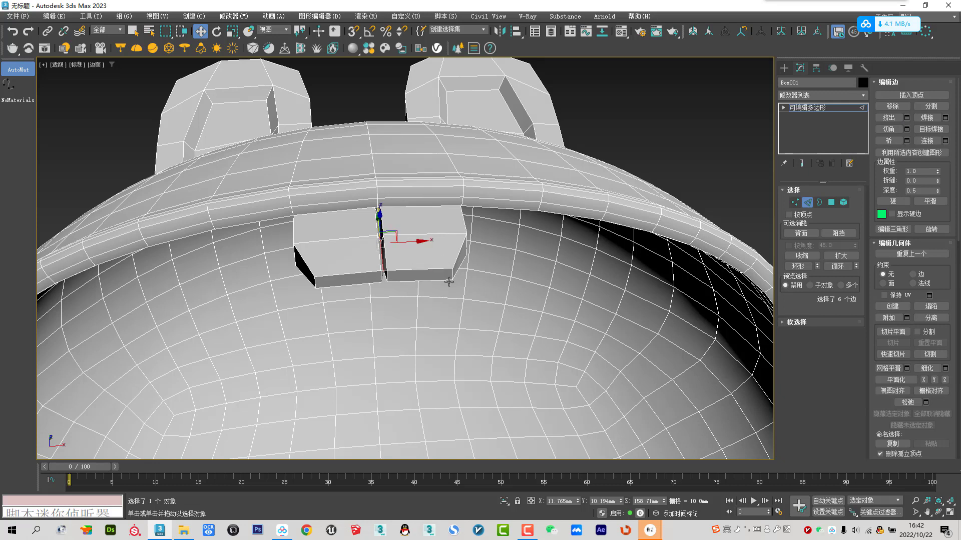
Step: Show the finished two-tooth bowl with NURMS smoothing and edges hidden
click(811, 202)
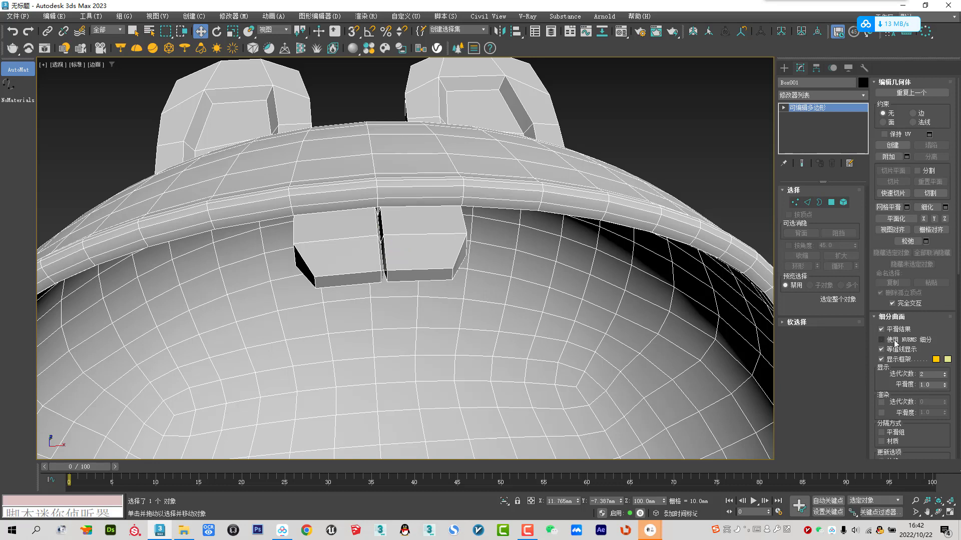
click(895, 340)
key(F4)
Step: Turn off NURMS smoothing and show edged faces to inspect the tooth gap from above
scroll(445, 236, down, 5)
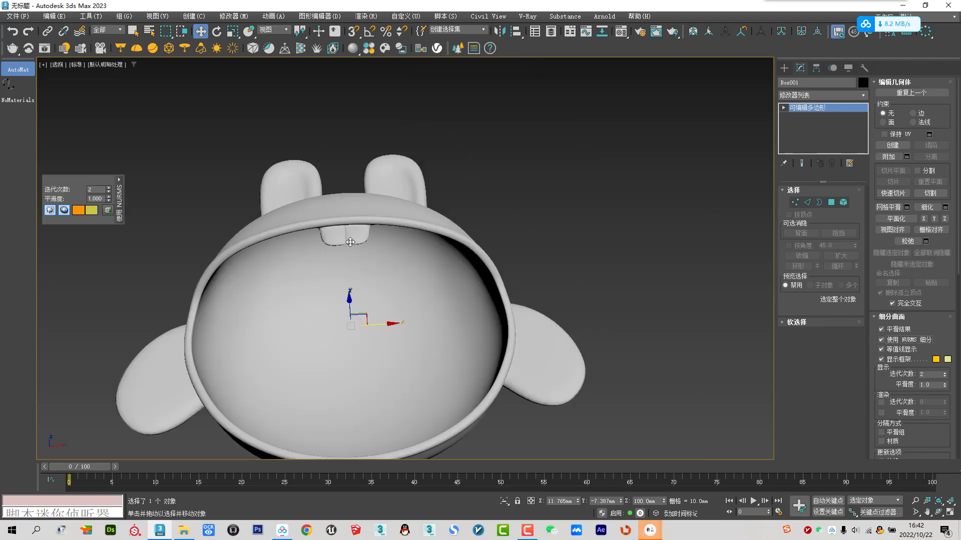
alt+middle_drag(400, 231, 358, 222)
scroll(358, 223, up, 6)
scroll(339, 239, up, 3)
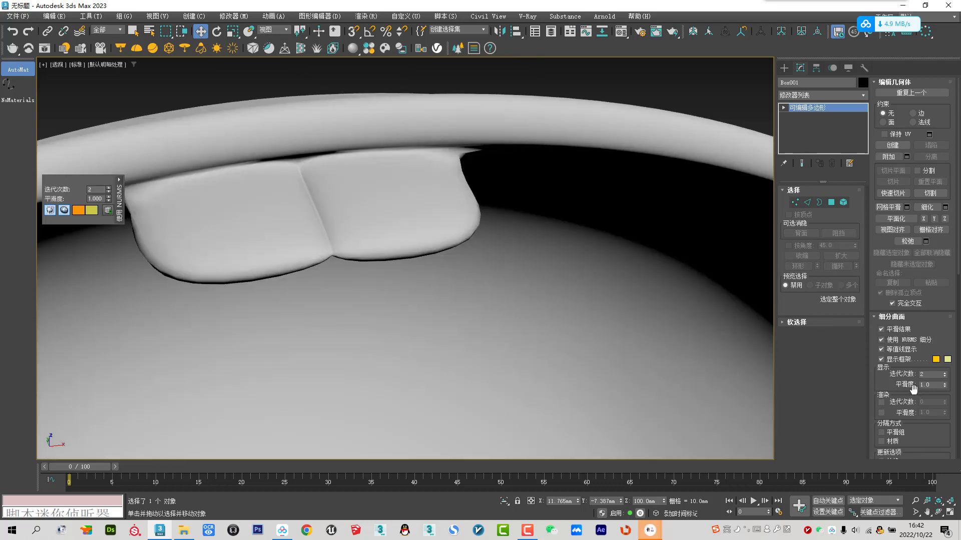
click(891, 344)
key(F4)
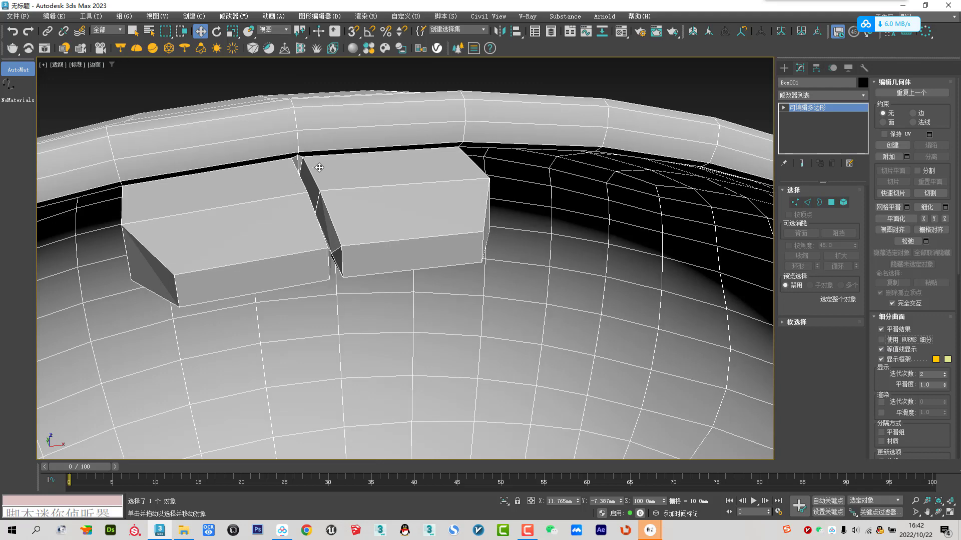
scroll(280, 149, up, 5)
scroll(337, 196, down, 5)
mouse_move(344, 189)
alt+middle_down()
mouse_move(354, 154)
mouse_move(317, 208)
alt+middle_up()
scroll(318, 169, up, 5)
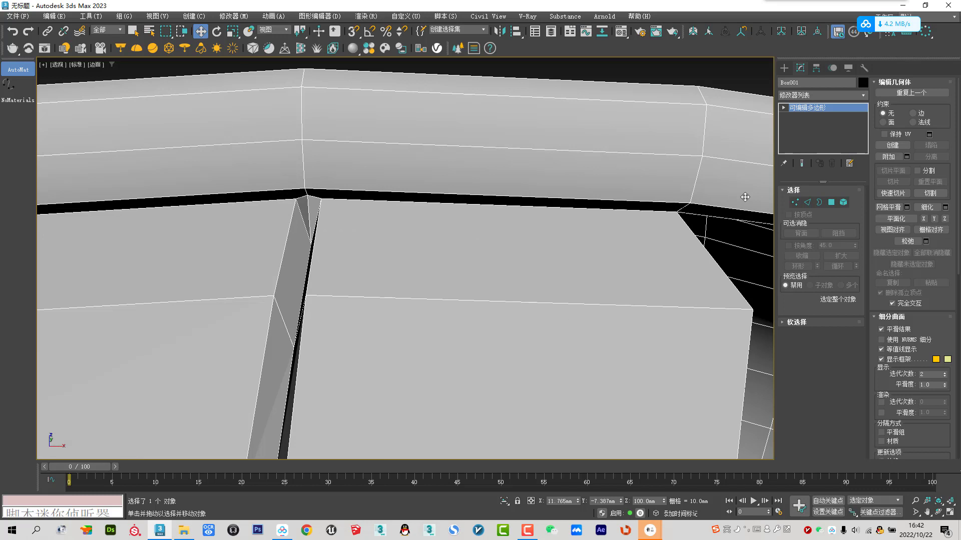
Step: Target-weld the stray vertex at the tooth gap and remove the extra edge above it
click(795, 202)
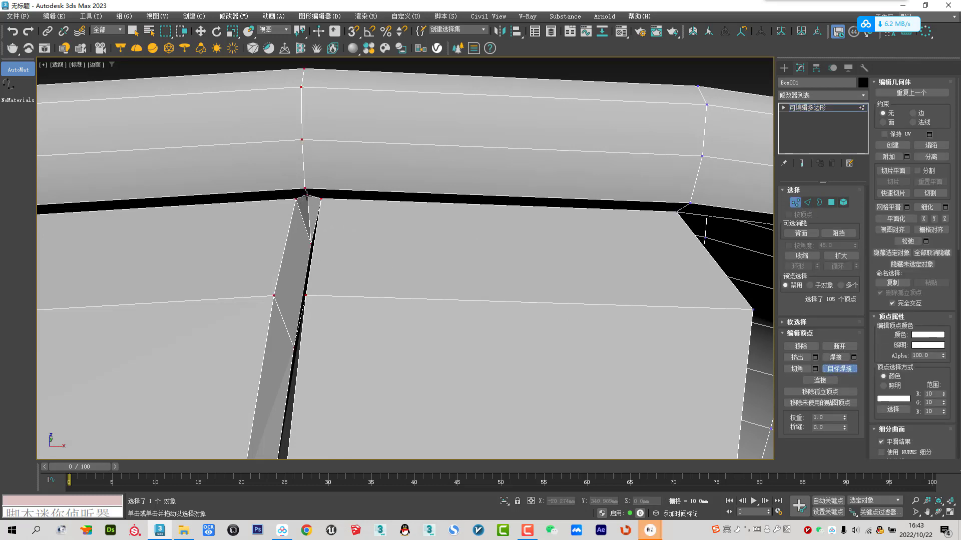
drag(307, 197, 305, 189)
key(w)
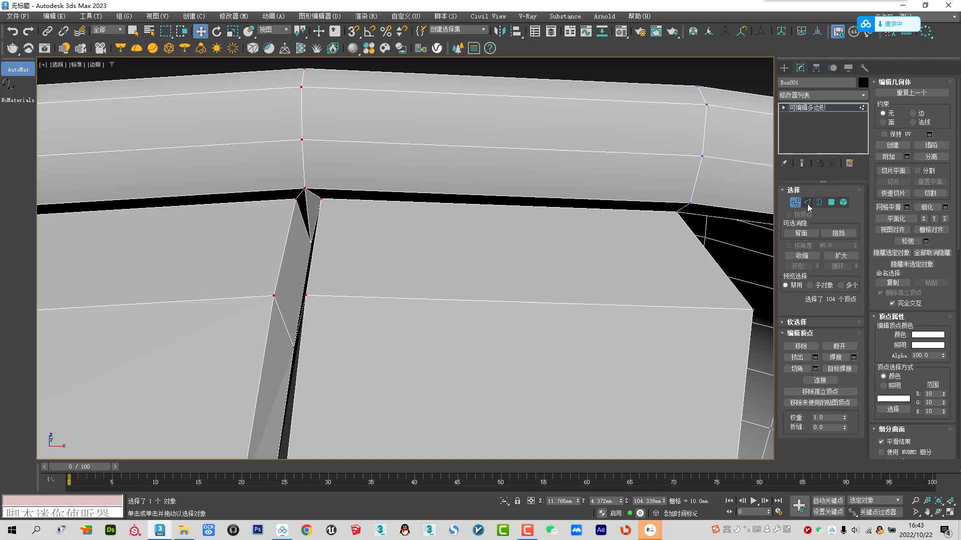
click(807, 202)
click(309, 206)
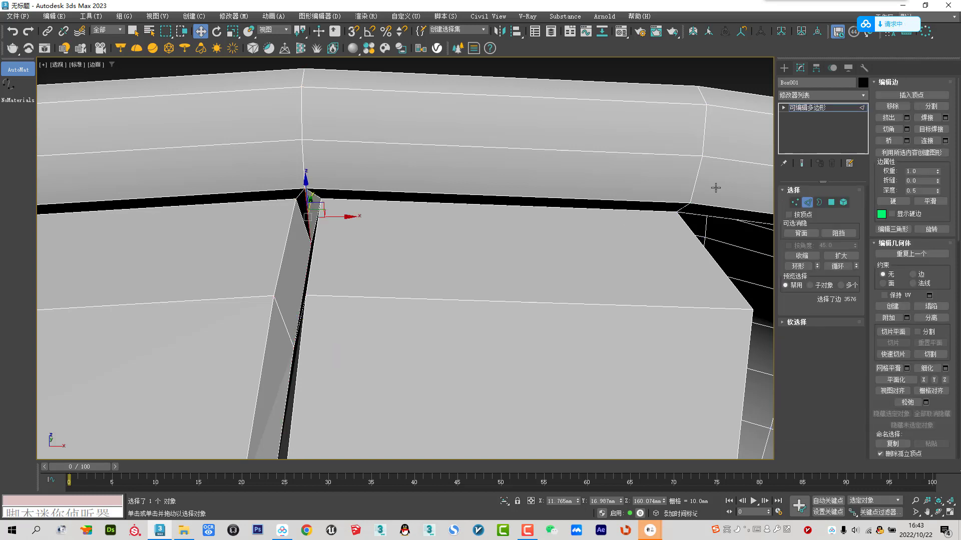
click(899, 107)
click(802, 203)
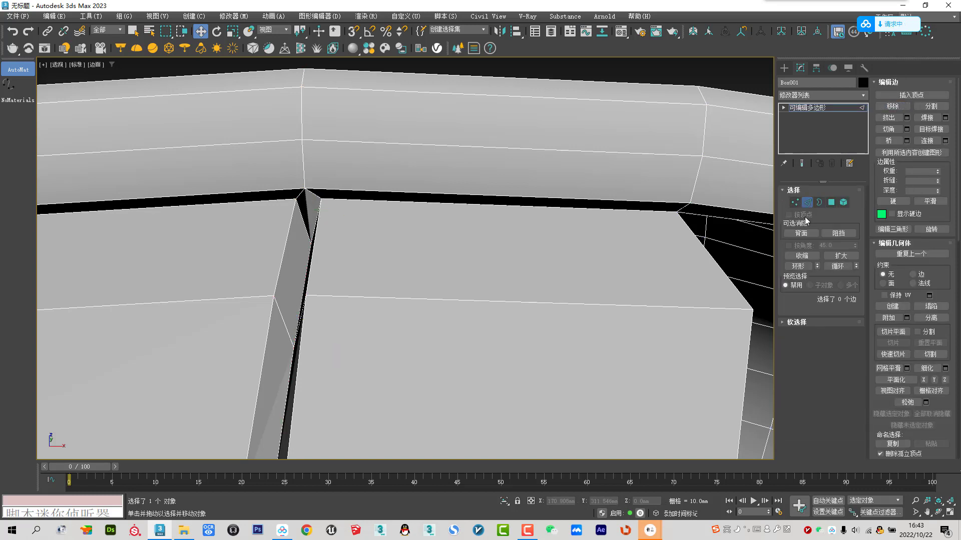
Step: Preview the fix with NURMS on, then turn smoothing off to view under the tooth block
click(881, 340)
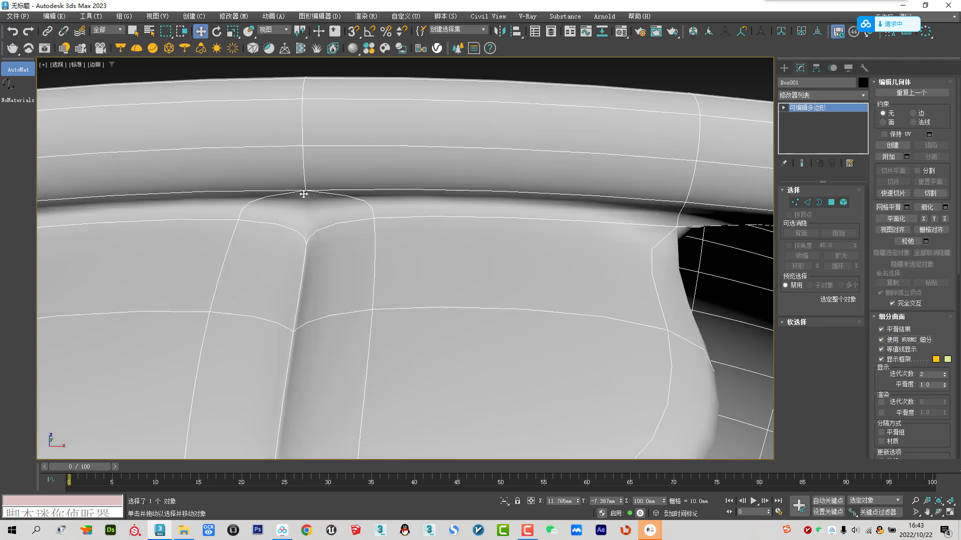
scroll(354, 212, down, 5)
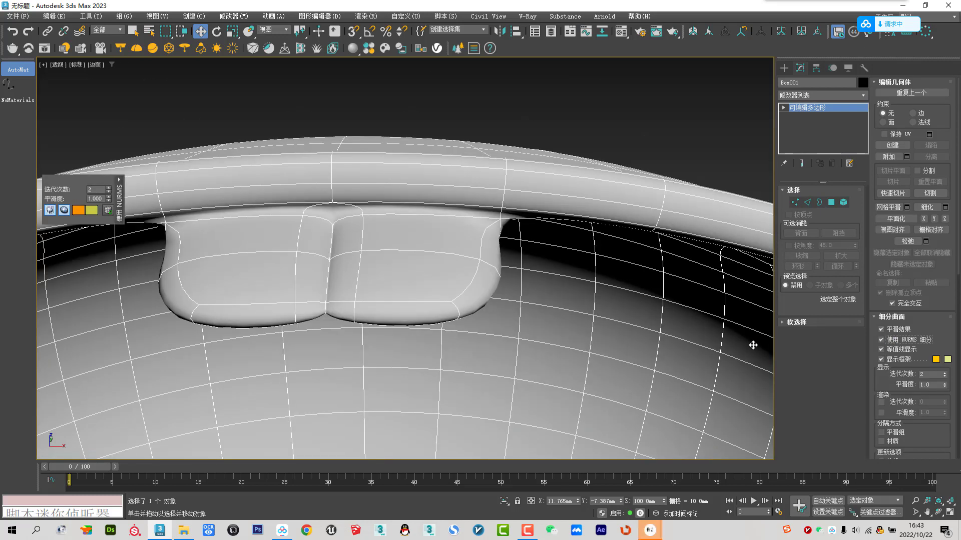
click(881, 339)
mouse_move(326, 253)
alt+middle_down()
mouse_move(332, 175)
mouse_move(338, 208)
alt+middle_up()
scroll(361, 222, up, 4)
scroll(348, 257, up, 2)
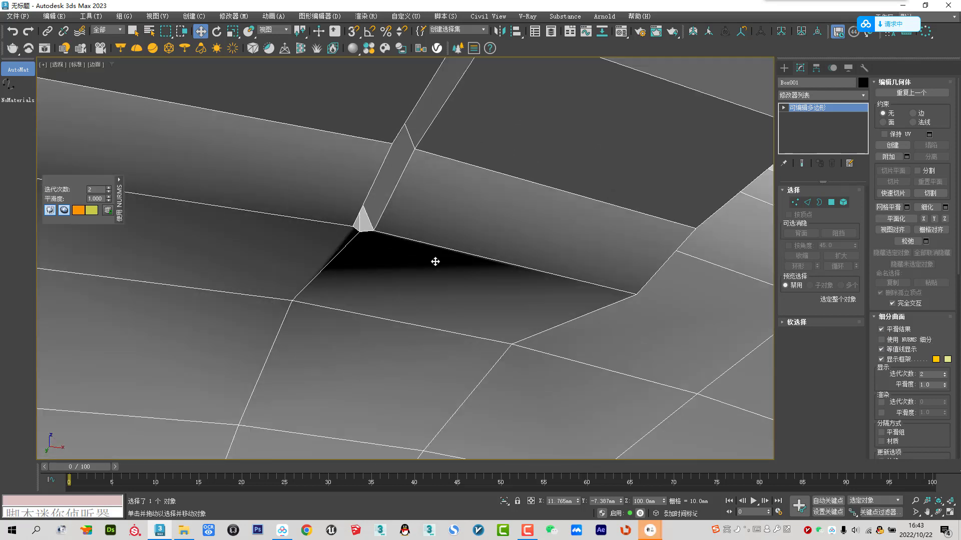
Step: Target-weld the stray vertex under the tooth groove and re-enable NURMS smoothing
click(794, 202)
click(830, 368)
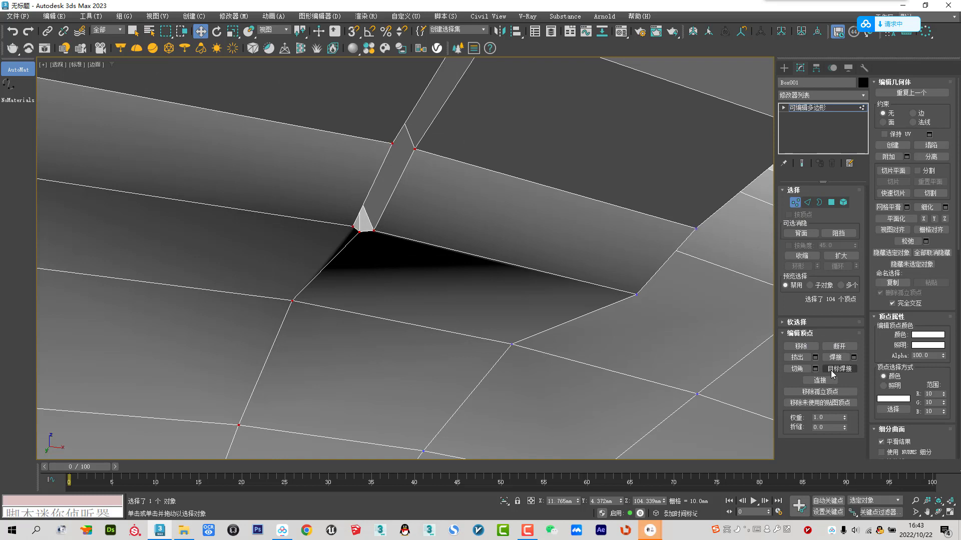
click(289, 301)
key(w)
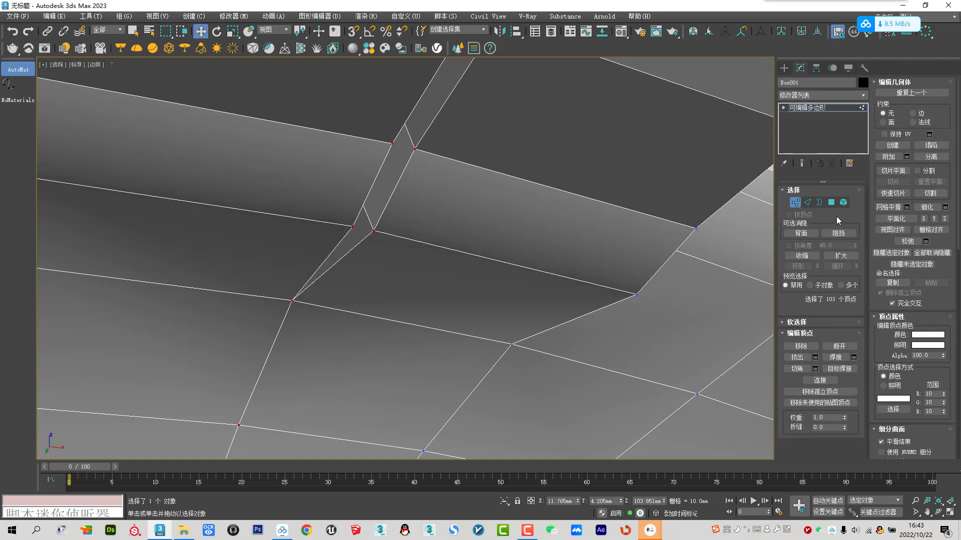
click(794, 204)
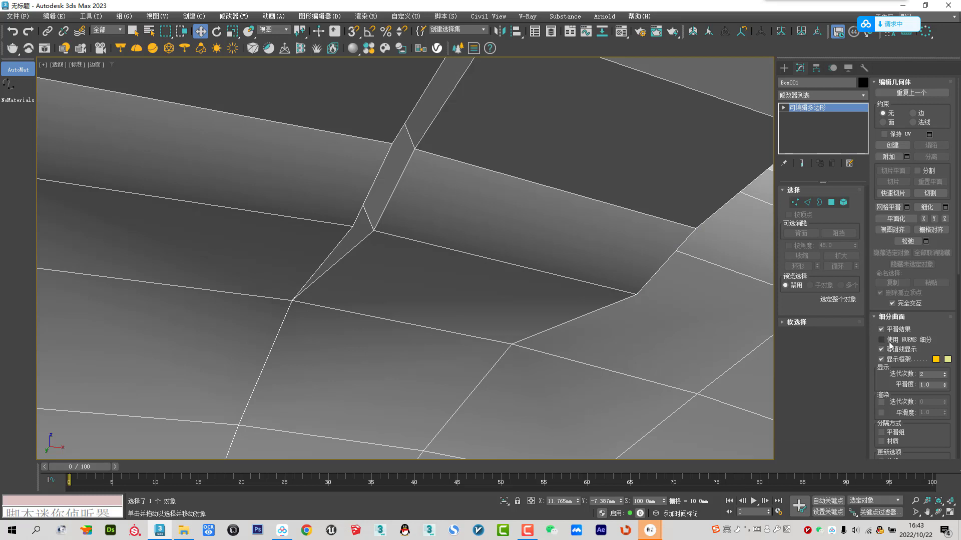
click(888, 341)
Step: Turn NURMS smoothing off and hide edged faces while zooming over the bowl
click(881, 340)
scroll(476, 250, down, 3)
scroll(394, 215, down, 5)
scroll(386, 265, down, 3)
scroll(399, 245, down, 2)
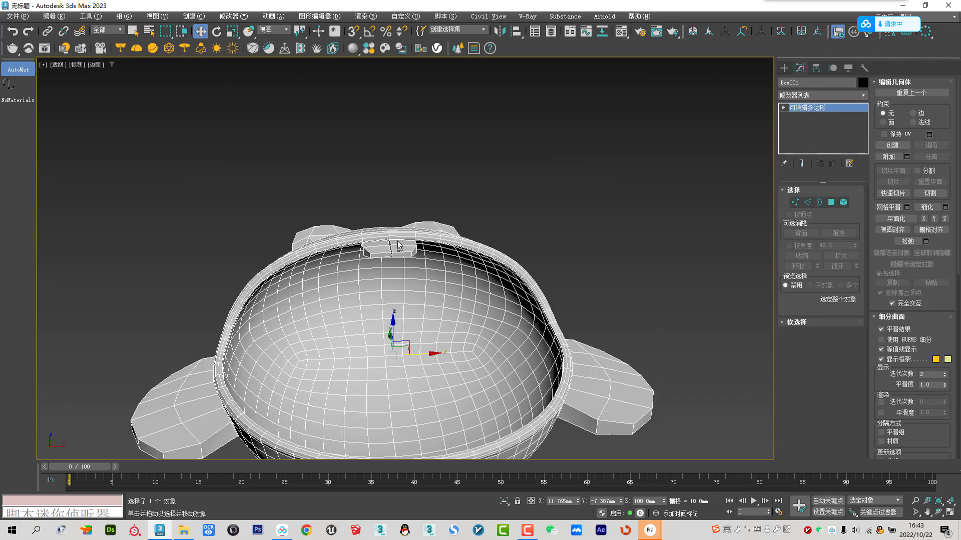
scroll(399, 245, up, 3)
scroll(393, 250, up, 4)
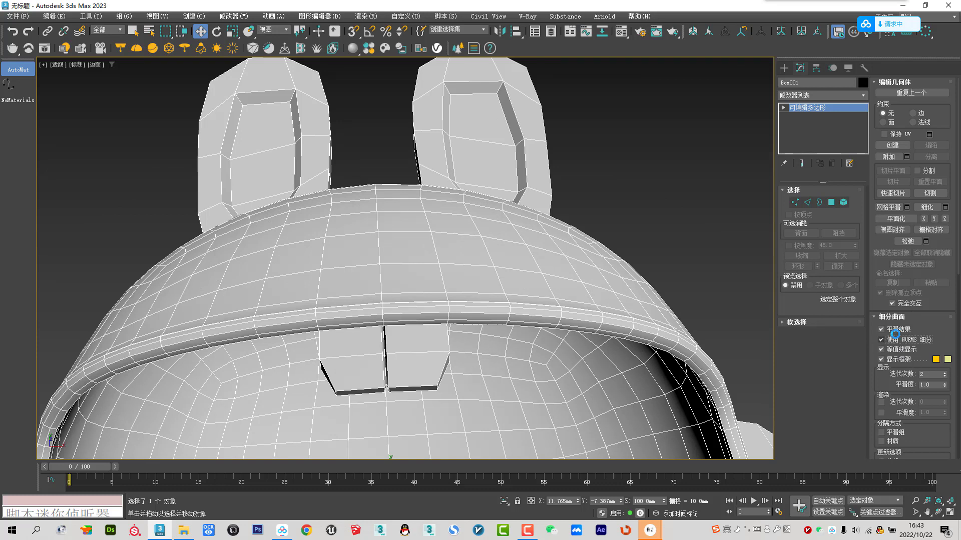
scroll(386, 273, down, 5)
scroll(385, 275, down, 3)
key(F4)
Step: Restore edged faces, orbit to the bowl's open interior, and pick a quad-menu command
mouse_move(387, 280)
alt+middle_down()
mouse_move(395, 310)
mouse_move(373, 278)
alt+middle_up()
scroll(370, 276, up, 4)
key(F4)
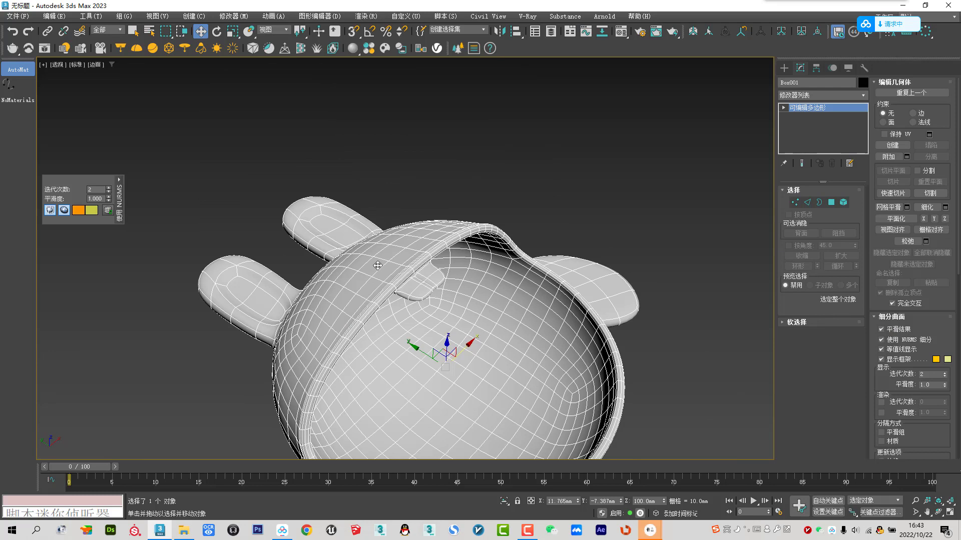
mouse_move(442, 267)
alt+middle_down()
mouse_move(401, 307)
mouse_move(708, 320)
alt+middle_up()
click(894, 341)
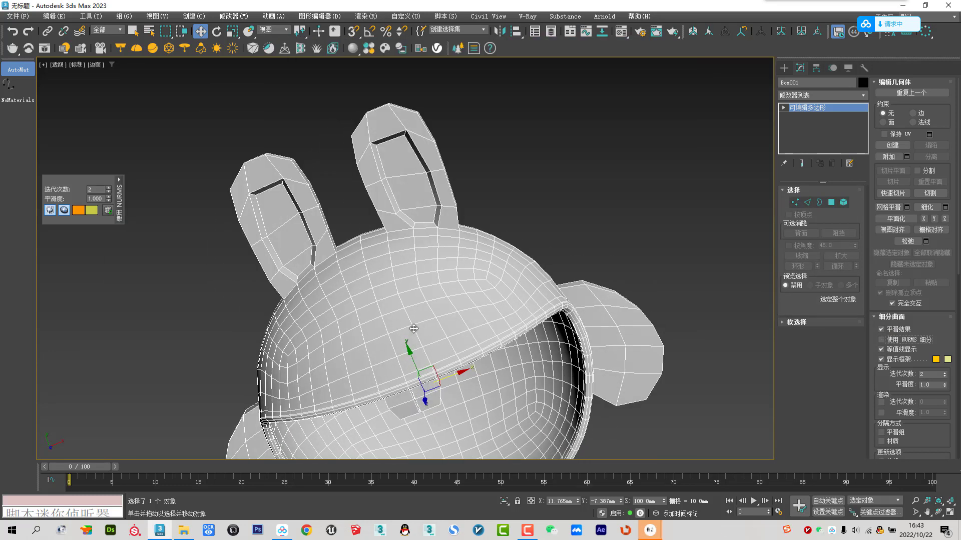
scroll(426, 335, down, 3)
mouse_move(426, 335)
alt+middle_down()
mouse_move(554, 253)
mouse_move(212, 248)
alt+middle_up()
right_click(554, 254)
click(515, 231)
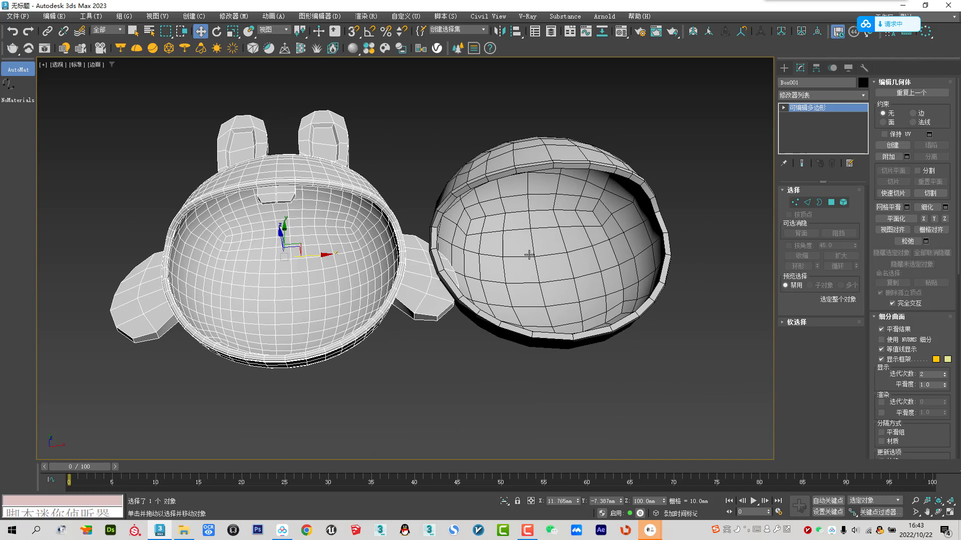
Step: Move the shell Box002 aside and clone Box001 as a Copy beside it
click(469, 260)
scroll(479, 263, down, 2)
drag(463, 252, 625, 241)
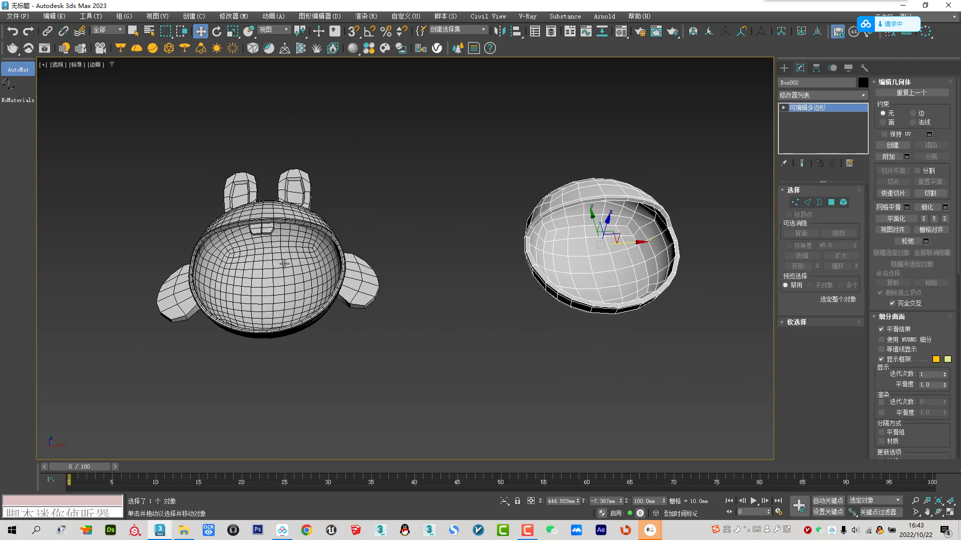
click(298, 268)
shift+drag(299, 269, 505, 265)
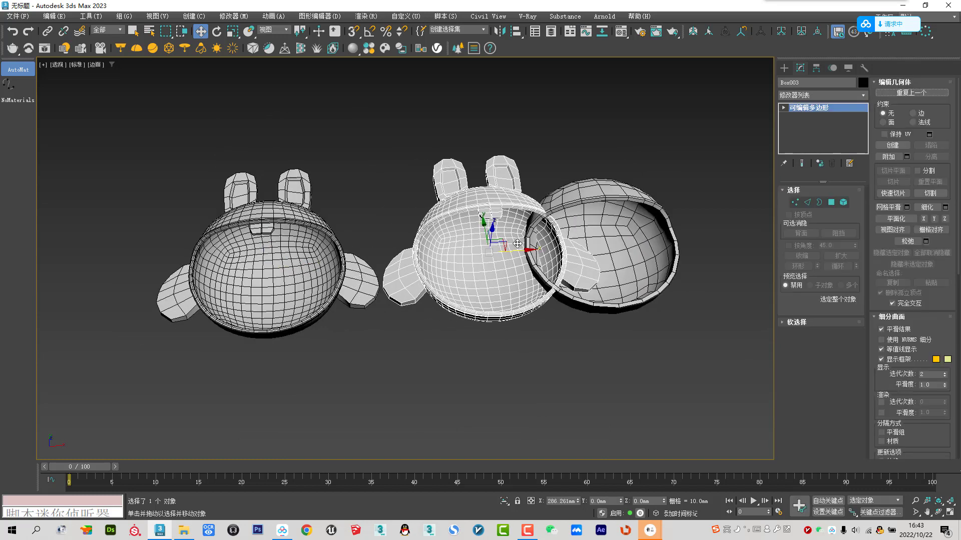
click(482, 307)
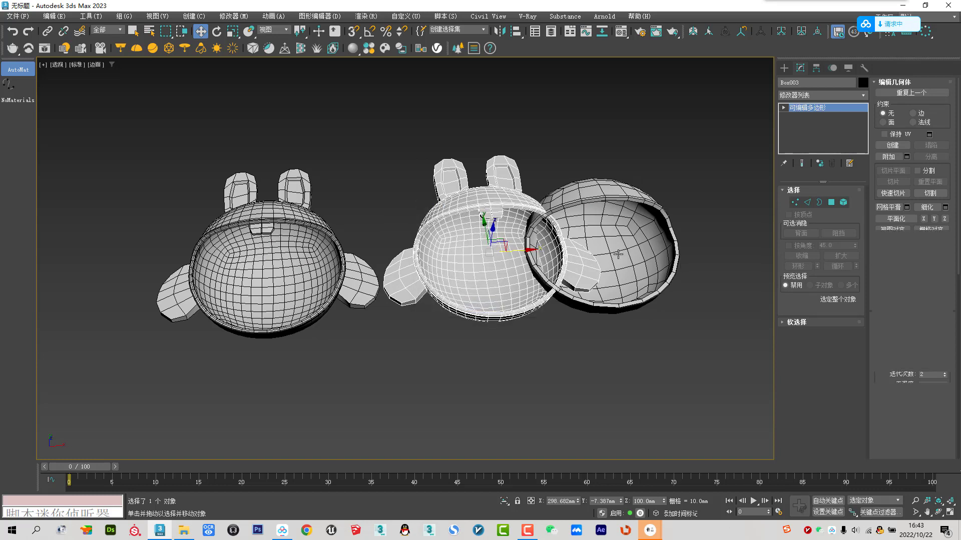
Step: Hide the bowl copy and the shell, then select the original Box001
click(631, 242)
drag(632, 242, 706, 239)
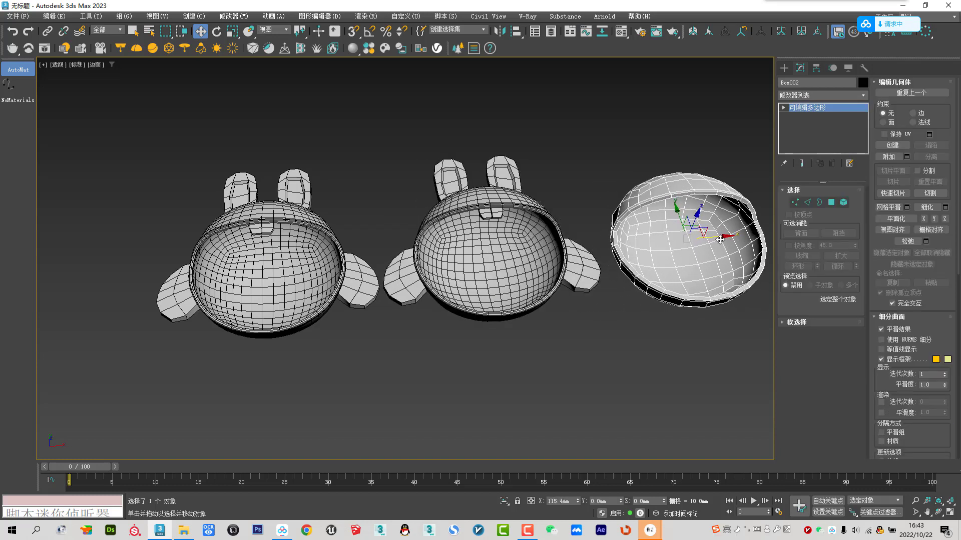
alt+middle_drag(501, 269, 640, 376)
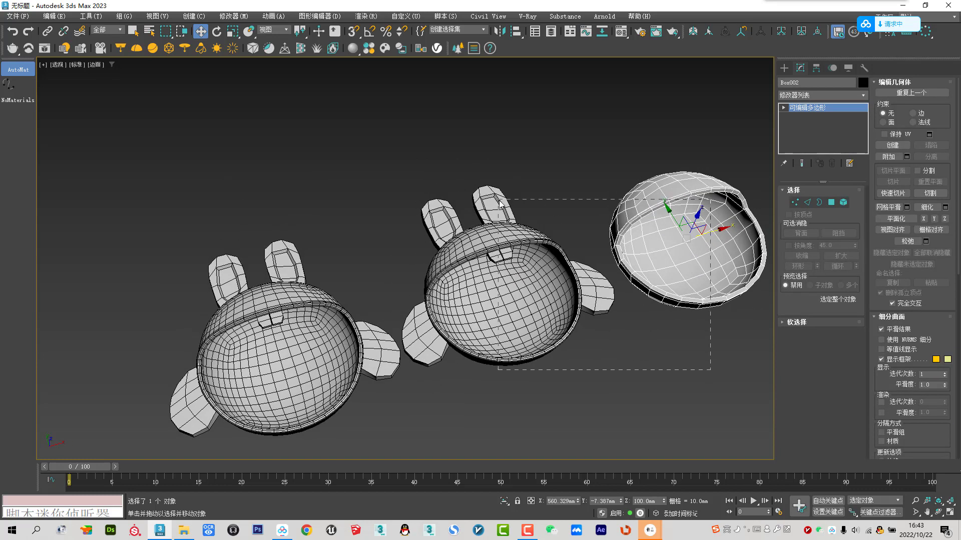
drag(710, 370, 501, 203)
right_click(505, 239)
click(531, 236)
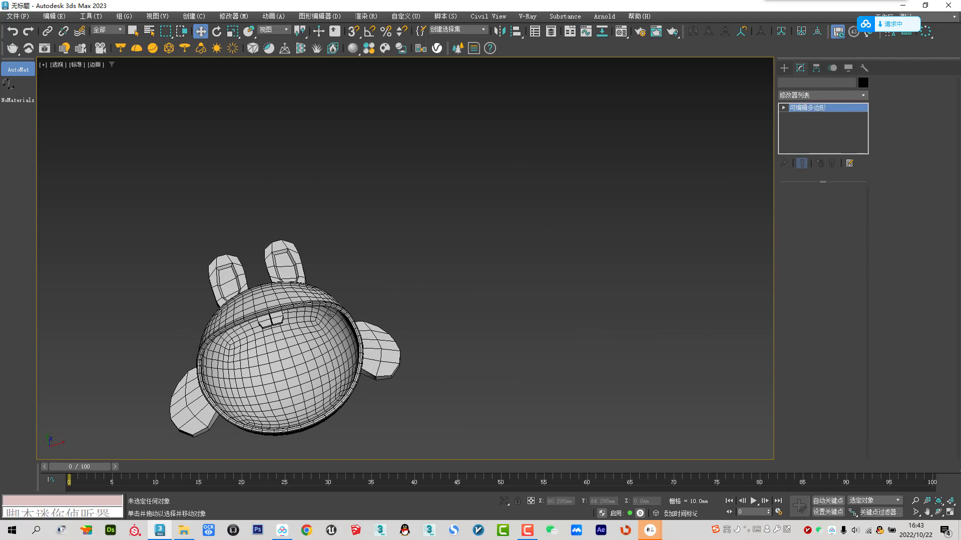
click(329, 315)
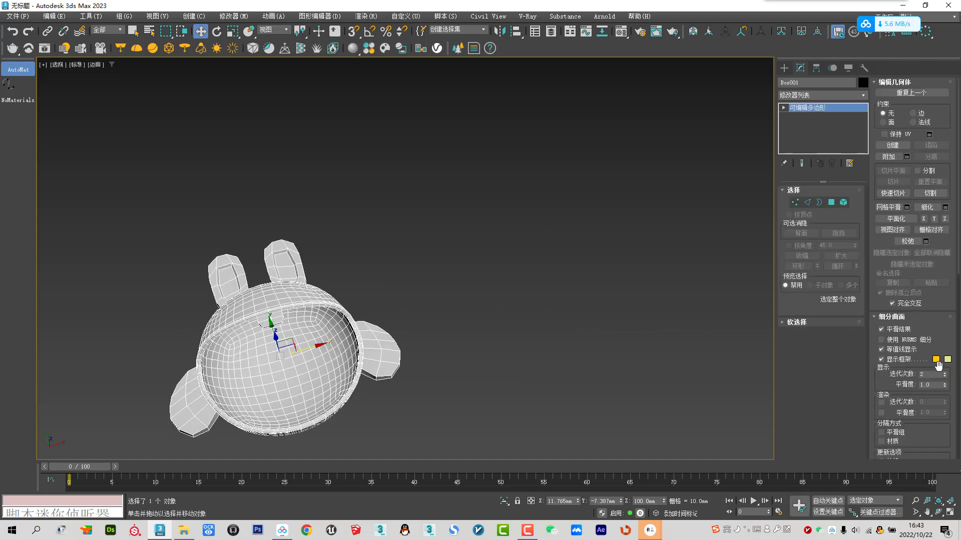
Step: Enable NURMS subdivision and convert the bunny bowl to Editable Poly
click(890, 340)
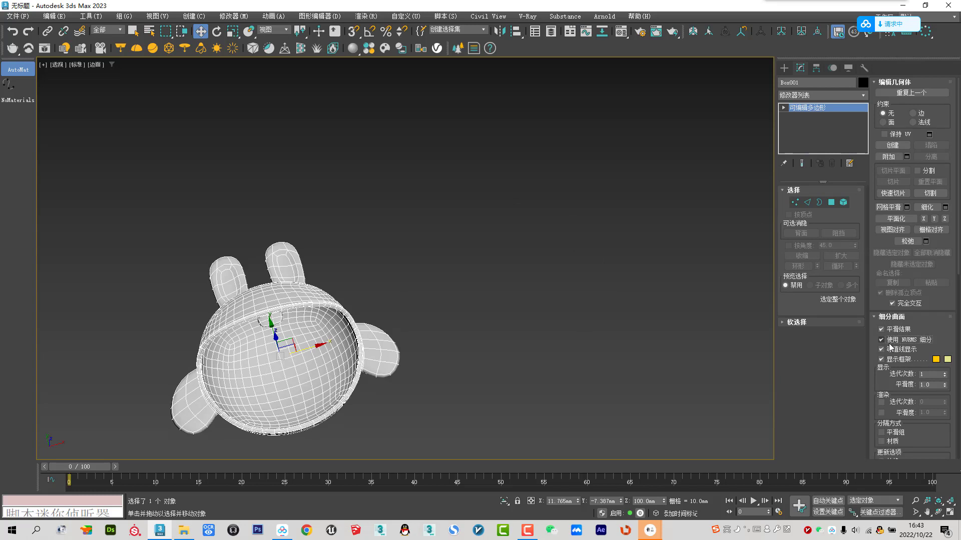
alt+middle_drag(235, 296, 299, 274)
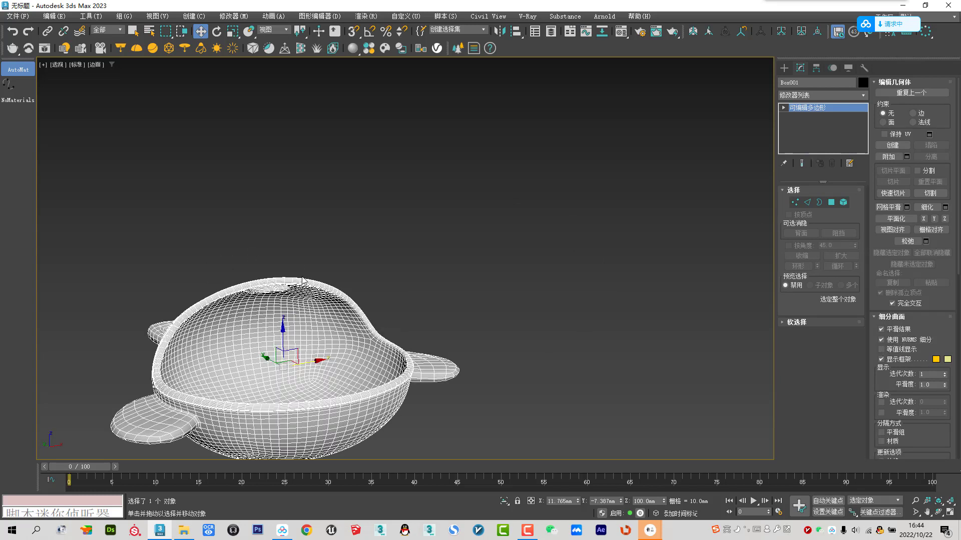
right_click(299, 274)
click(385, 393)
scroll(348, 278, up, 4)
scroll(251, 319, up, 3)
scroll(251, 319, down, 3)
scroll(275, 373, down, 4)
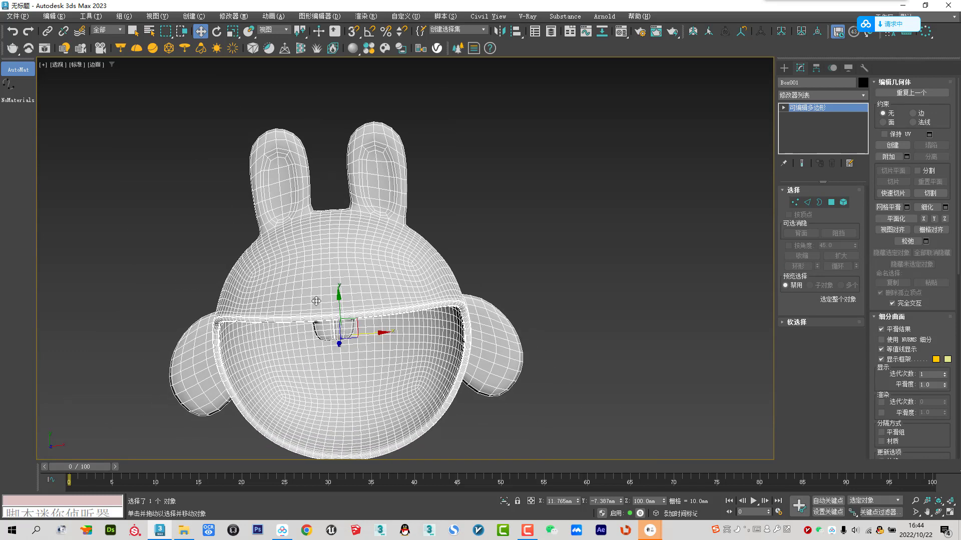
Step: Check the reference photo, then select a face on the head in Polygon mode
key(alt+Tab)
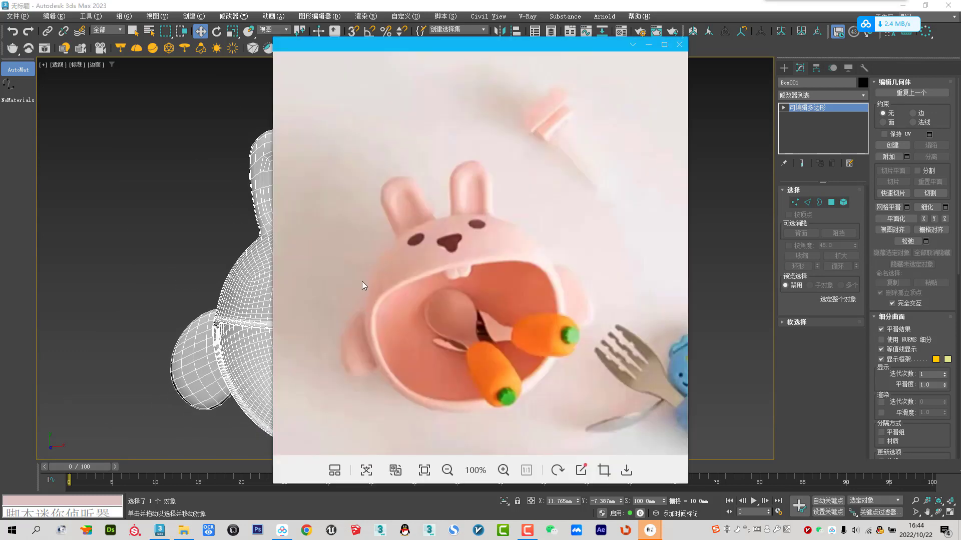
key(alt+Tab)
scroll(465, 270, up, 4)
scroll(465, 270, up, 2)
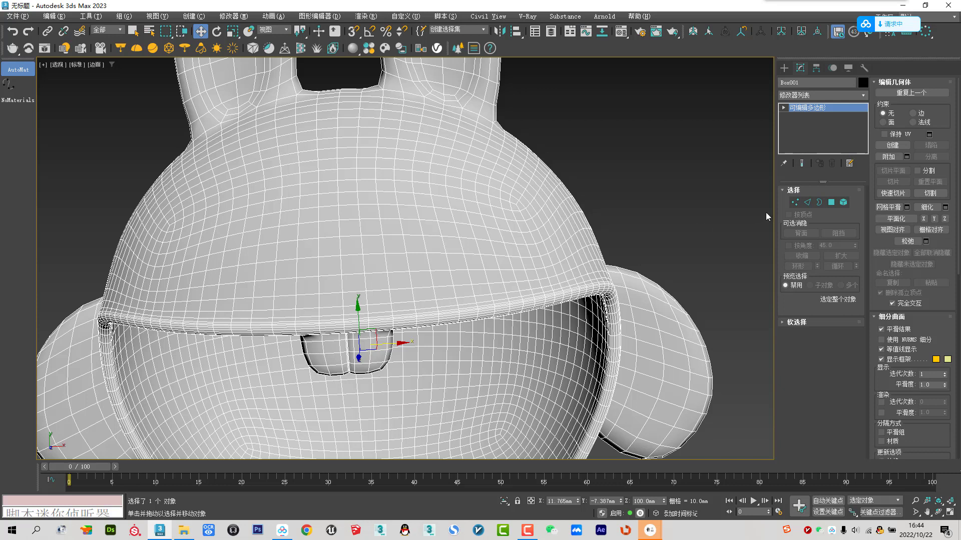
click(831, 202)
click(332, 268)
alt+middle_drag(333, 268, 361, 246)
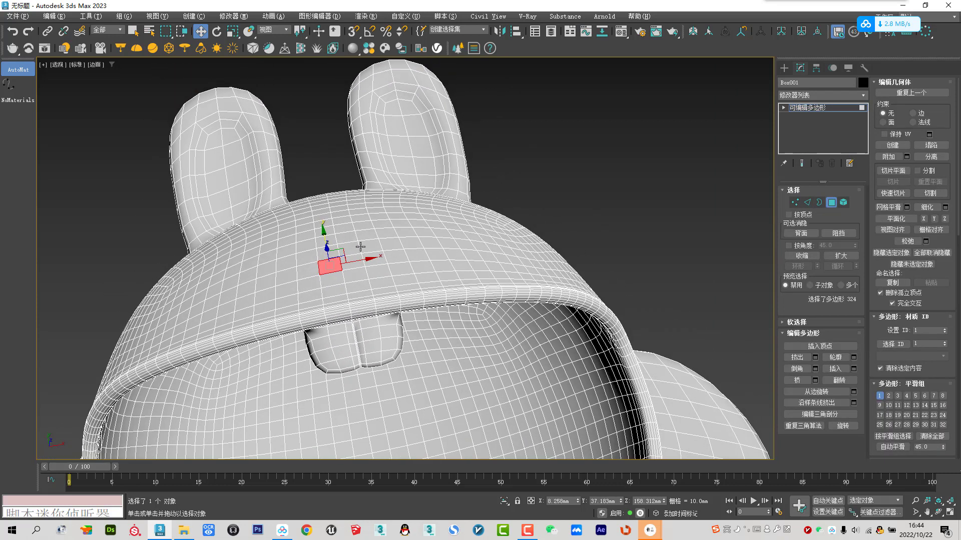
click(808, 204)
Step: Select a cross-shaped patch of faces above the mouth for the nose
click(832, 203)
mouse_move(418, 272)
alt+middle_down()
mouse_move(388, 313)
mouse_move(380, 285)
mouse_move(358, 273)
alt+middle_up()
click(358, 273)
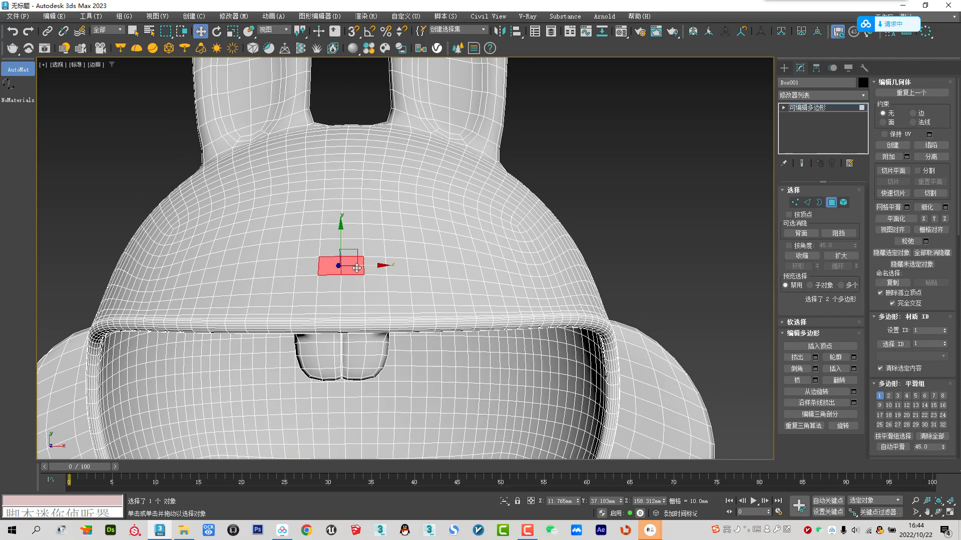
key(Escape)
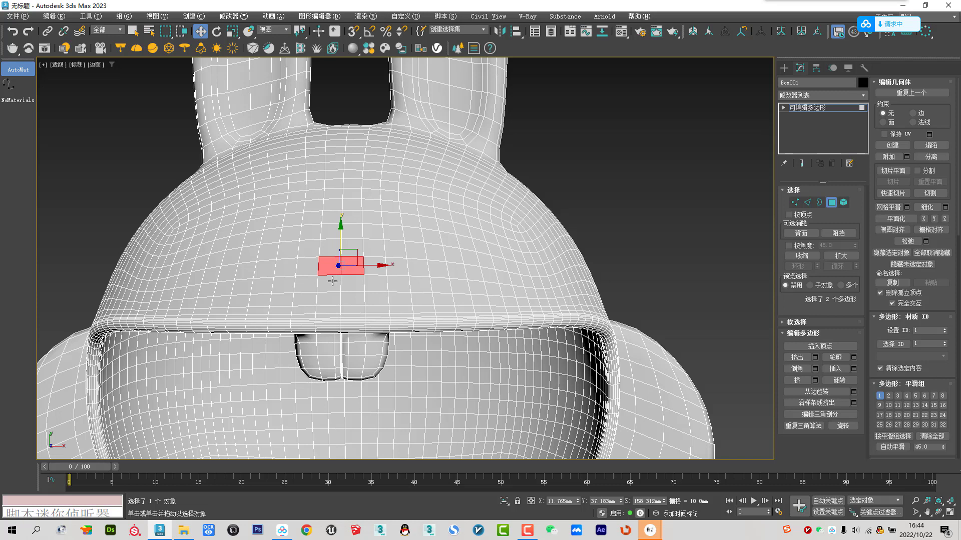
ctrl+click(332, 282)
ctrl+click(349, 282)
ctrl+click(312, 250)
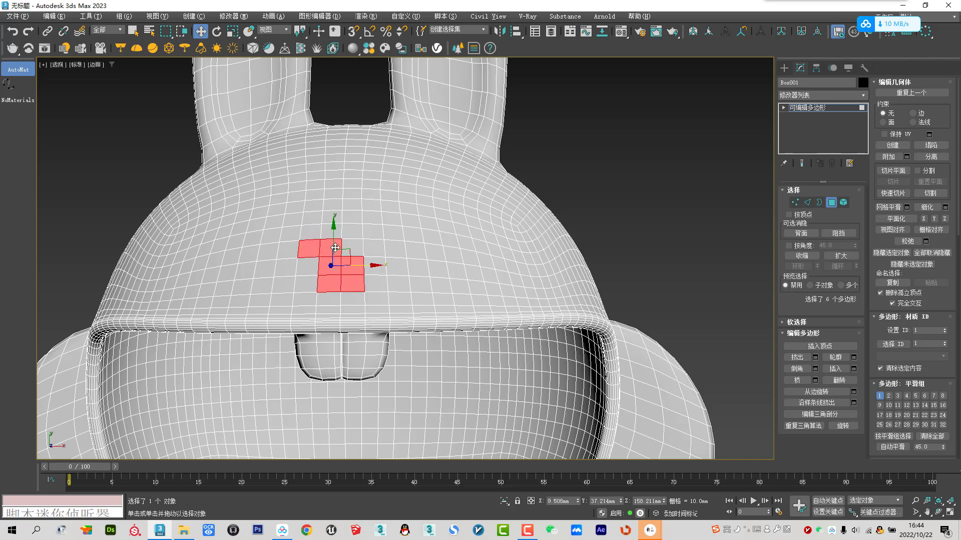
ctrl+click(356, 246)
ctrl+click(373, 231)
ctrl+click(322, 233)
Step: Compare with the reference photo and orbit so the nose faces point toward the view
scroll(315, 233, down, 4)
alt+middle_drag(320, 231, 401, 202)
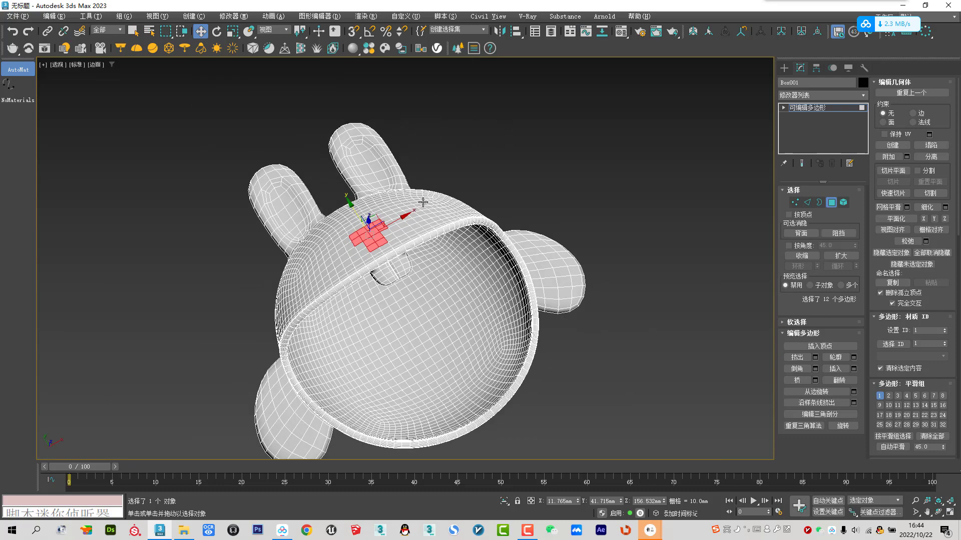
key(alt+Tab)
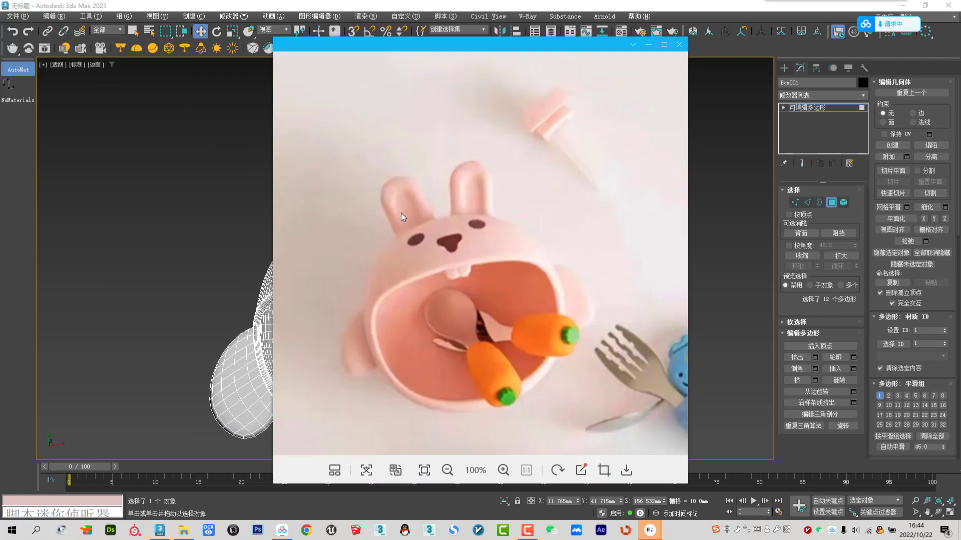
key(alt+Tab)
scroll(363, 284, up, 5)
scroll(362, 285, up, 1)
mouse_move(363, 284)
alt+middle_down()
mouse_move(350, 295)
mouse_move(391, 274)
alt+middle_up()
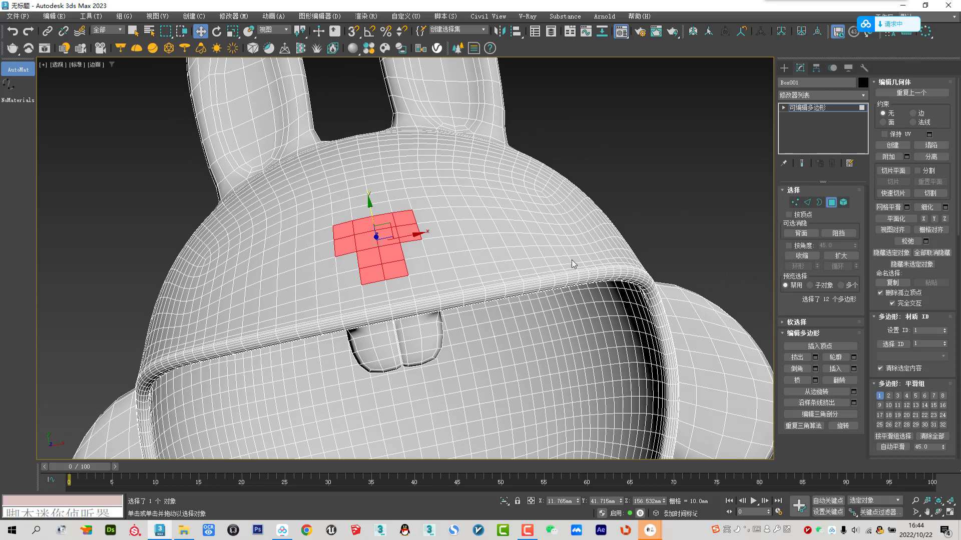
Step: Give the nose faces material ID 2 with a dark grey (58) Diffuse colour
key(m)
click(267, 115)
click(256, 210)
click(292, 300)
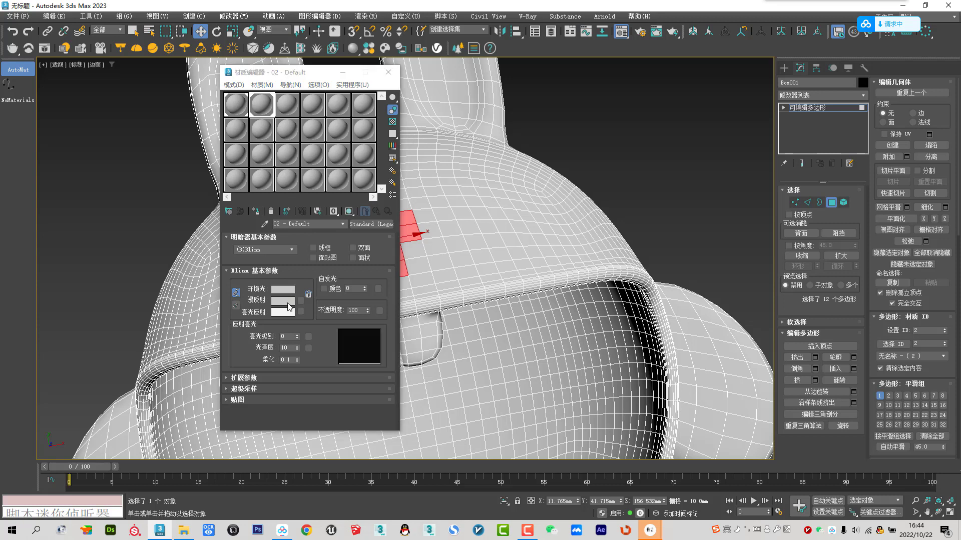
drag(217, 246, 202, 246)
click(239, 286)
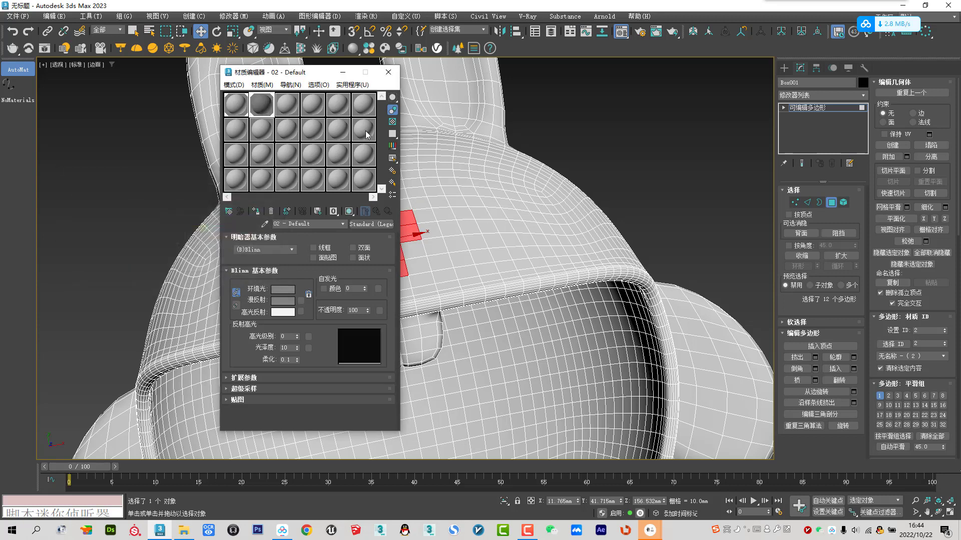
click(388, 72)
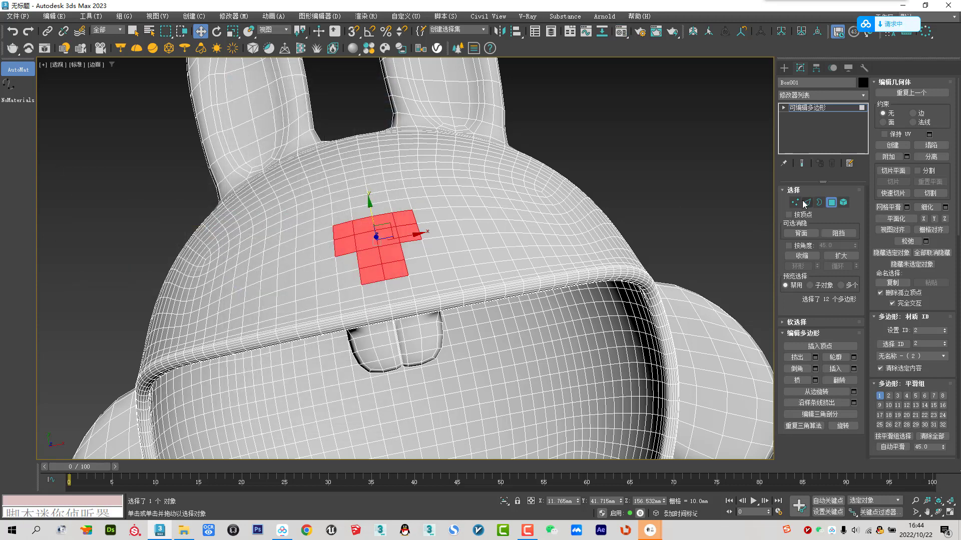
Step: With Edge constraints on, scale the two lower corner vertices of the nose patch inward
click(796, 202)
click(911, 114)
click(358, 284)
scroll(358, 284, up, 5)
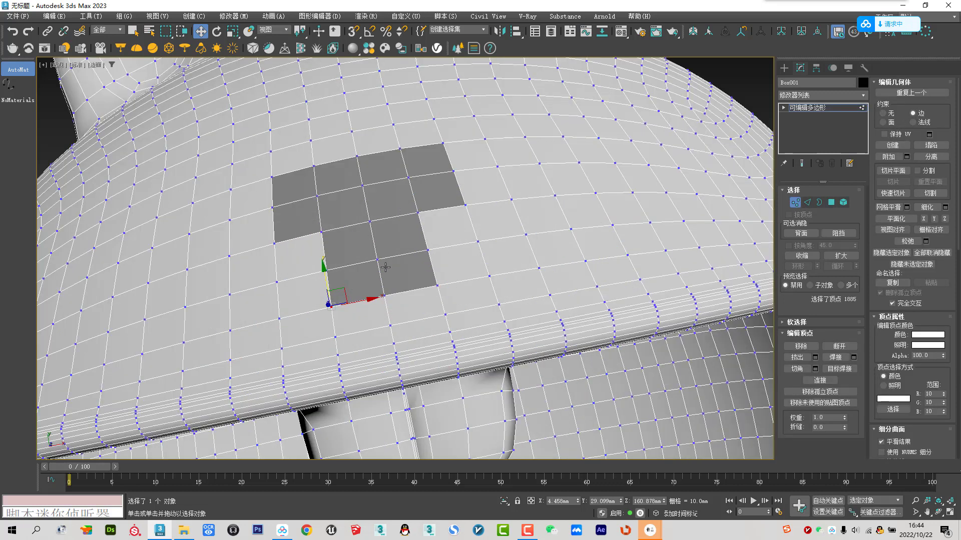
ctrl+click(398, 272)
right_click(394, 270)
click(407, 294)
mouse_move(377, 303)
mouse_down()
mouse_move(356, 301)
mouse_move(375, 309)
mouse_up()
key(w)
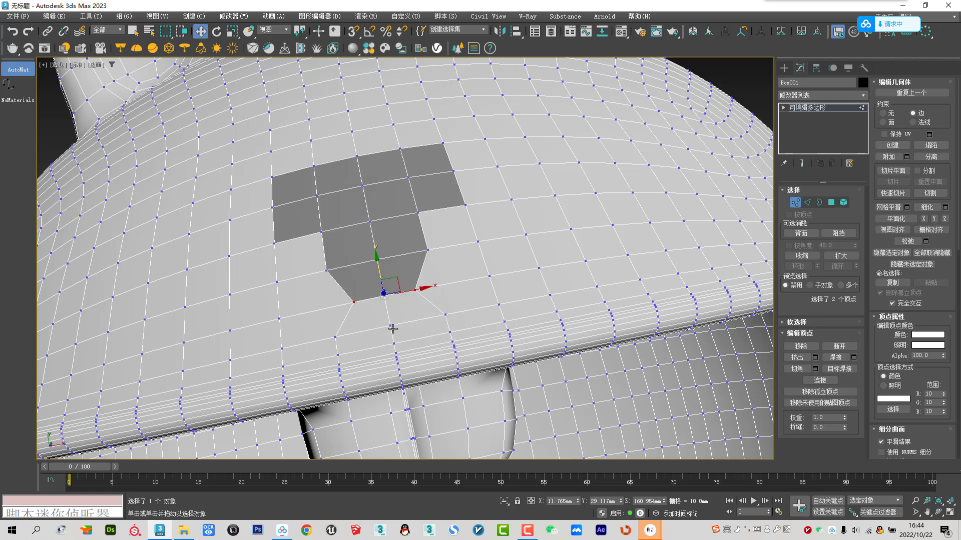
Step: Select four more corner vertices and scale them inward to round the nose outline
alt+middle_drag(383, 272, 369, 298)
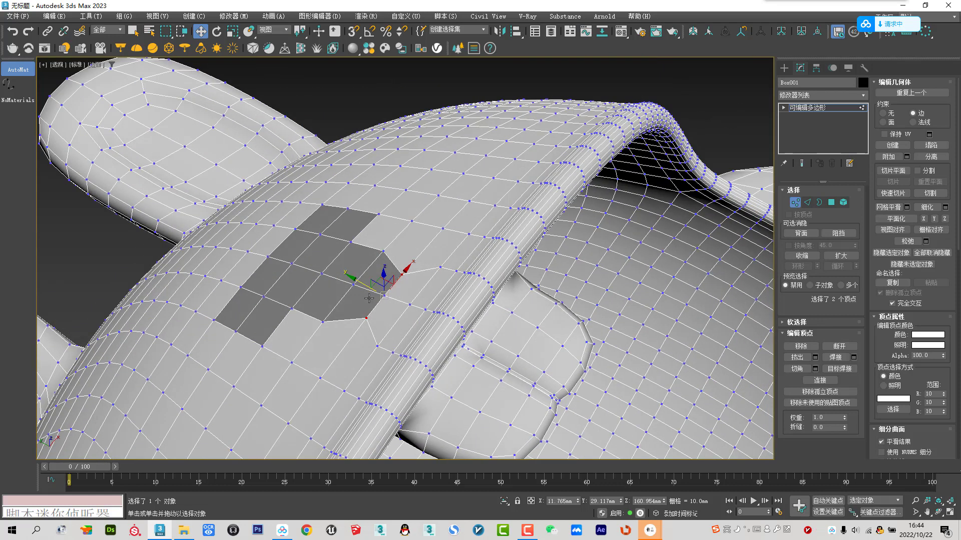
drag(347, 280, 353, 273)
right_click(345, 280)
click(353, 302)
scroll(336, 325, up, 2)
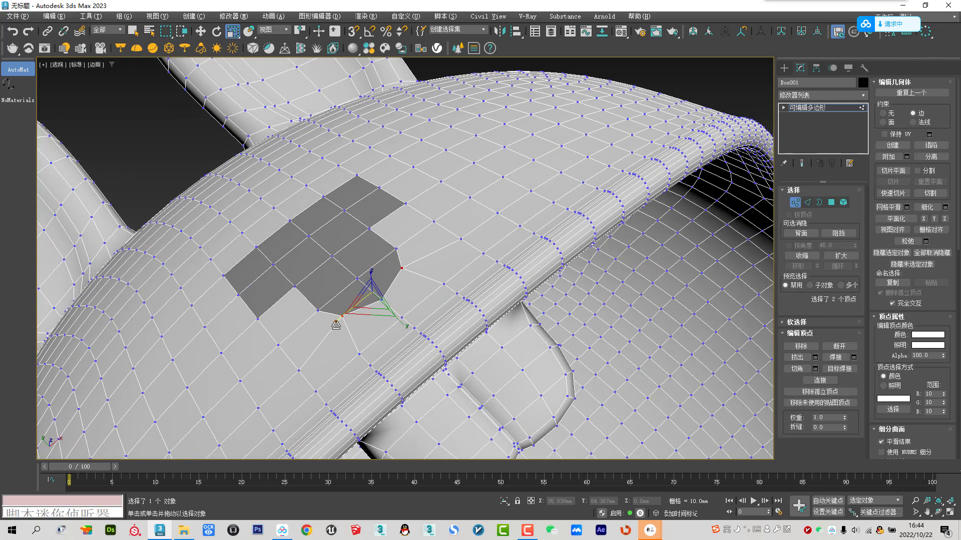
scroll(336, 325, down, 1)
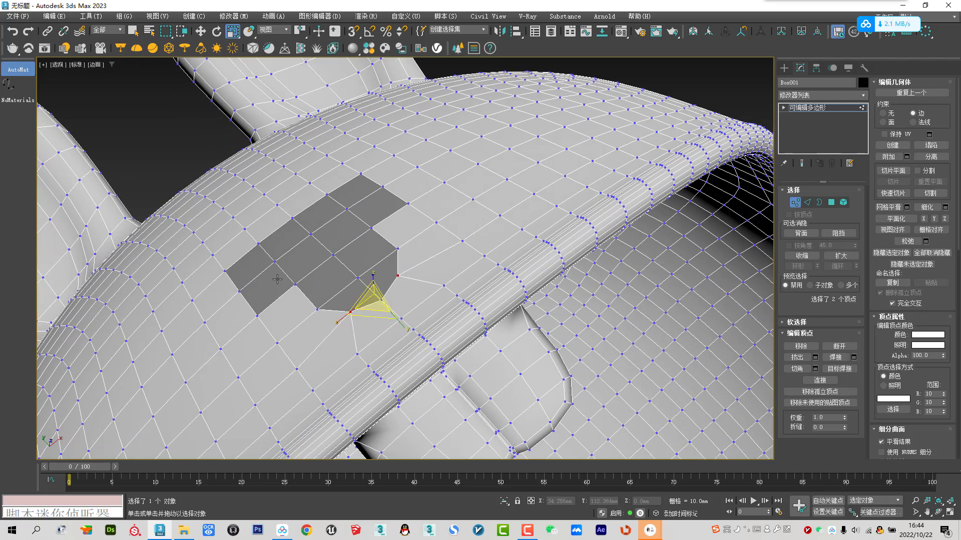
click(258, 312)
ctrl+click(226, 272)
ctrl+click(360, 171)
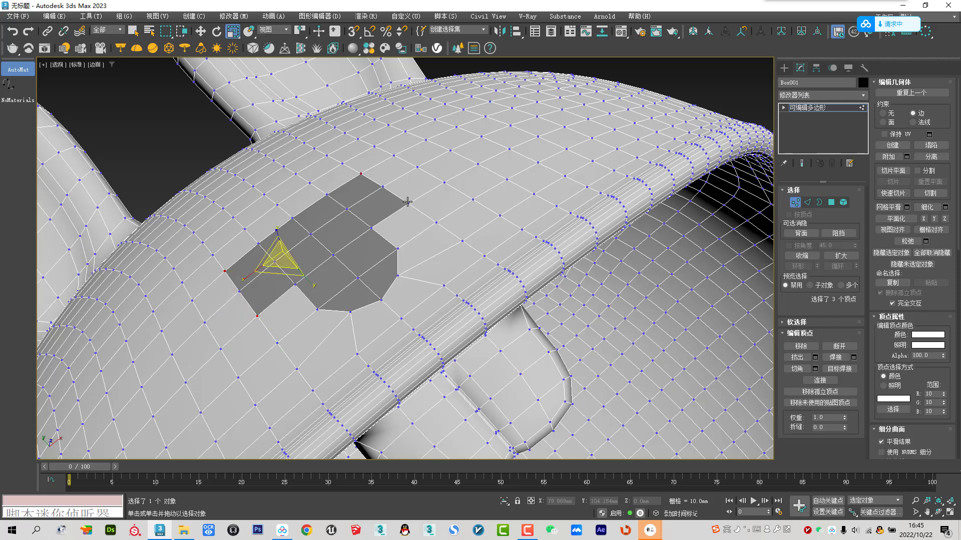
ctrl+click(406, 201)
mouse_move(311, 239)
mouse_down()
mouse_move(293, 254)
mouse_move(288, 278)
mouse_up()
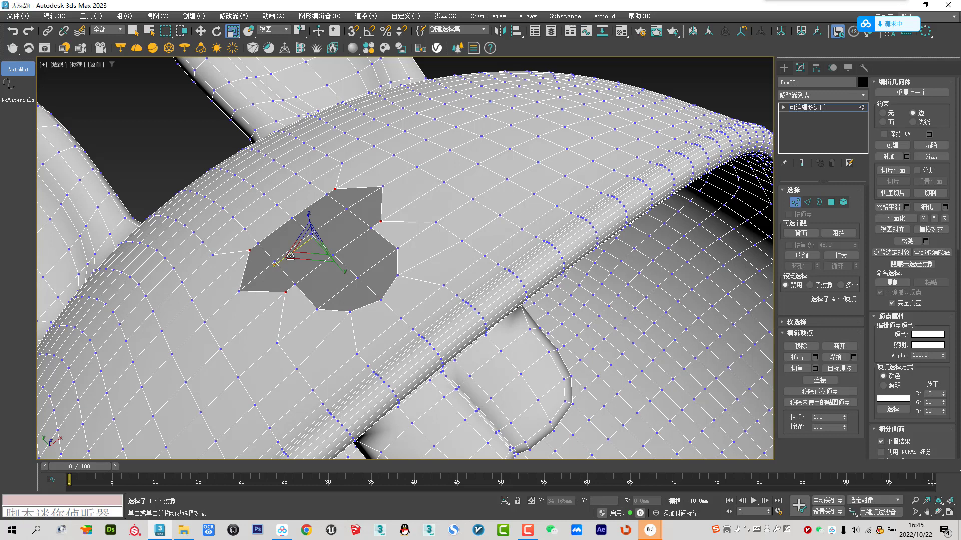
drag(344, 269, 330, 258)
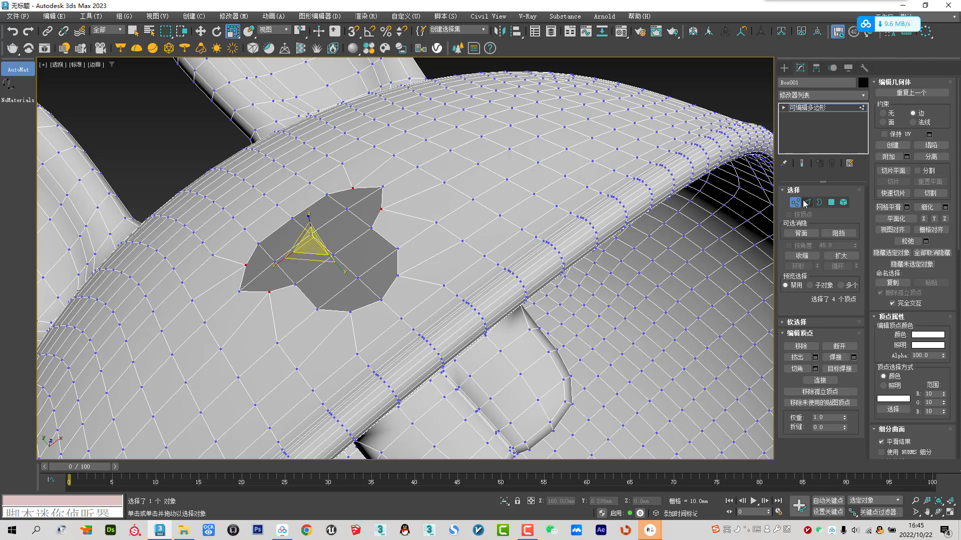
Step: Extrude the selected nose polygons outward by 1 mm
click(795, 202)
right_click(525, 206)
click(548, 214)
click(831, 202)
alt+middle_drag(321, 225, 323, 216)
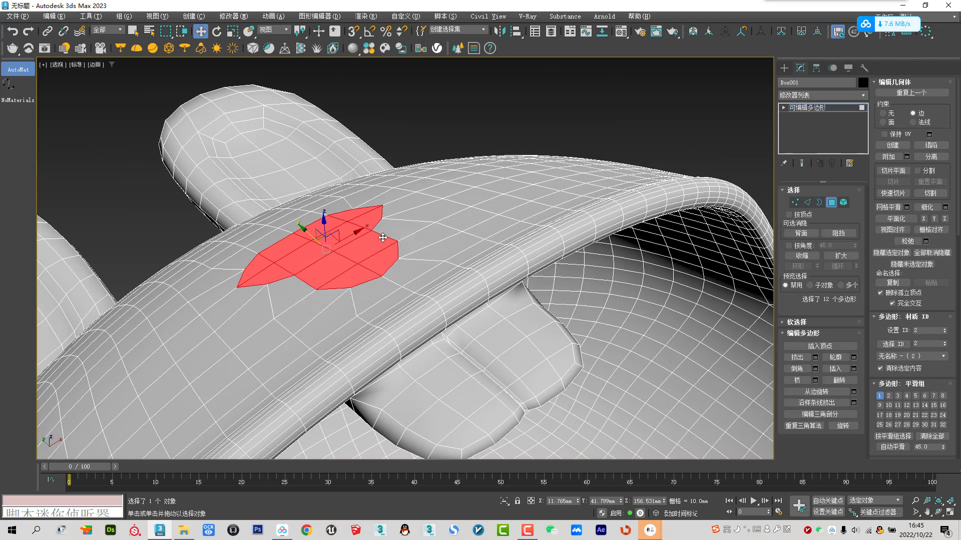
click(818, 356)
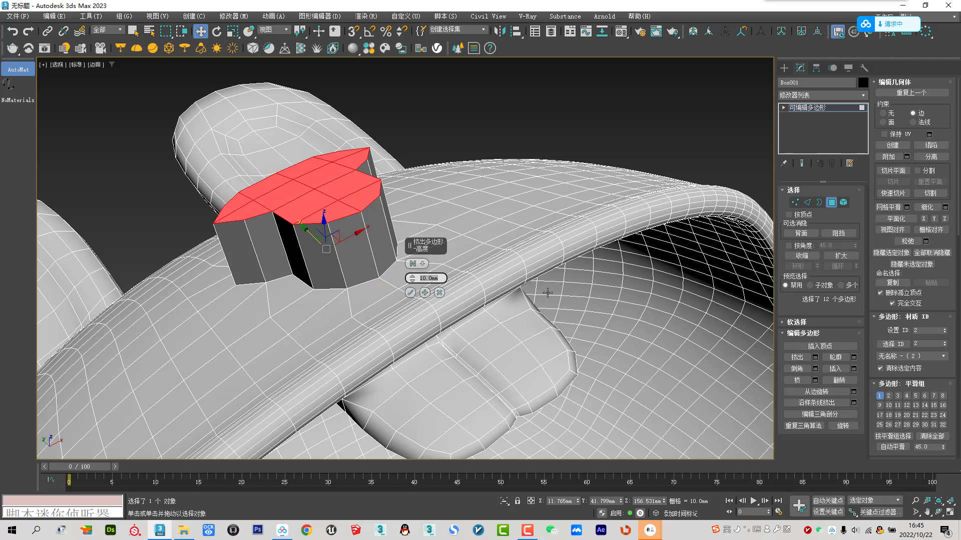
text(1)
key(Return)
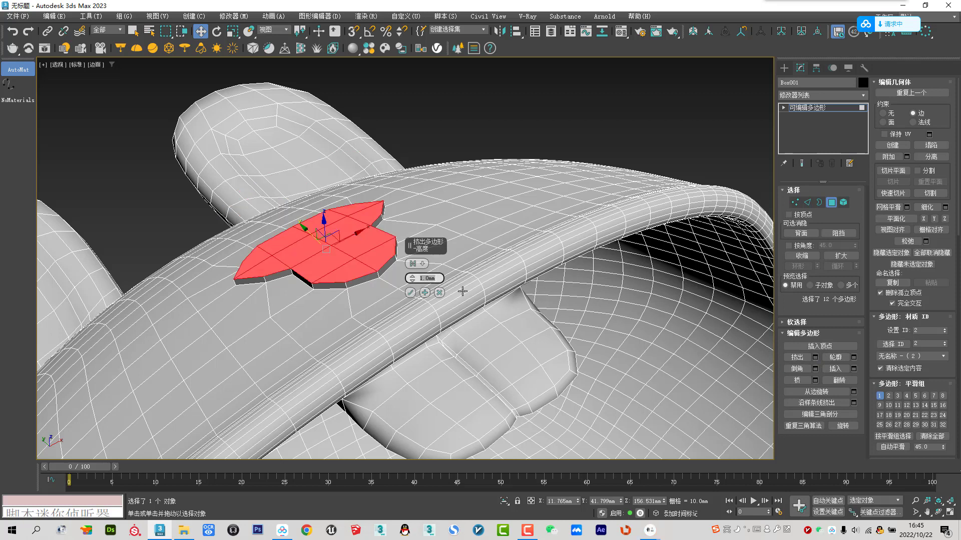
click(410, 293)
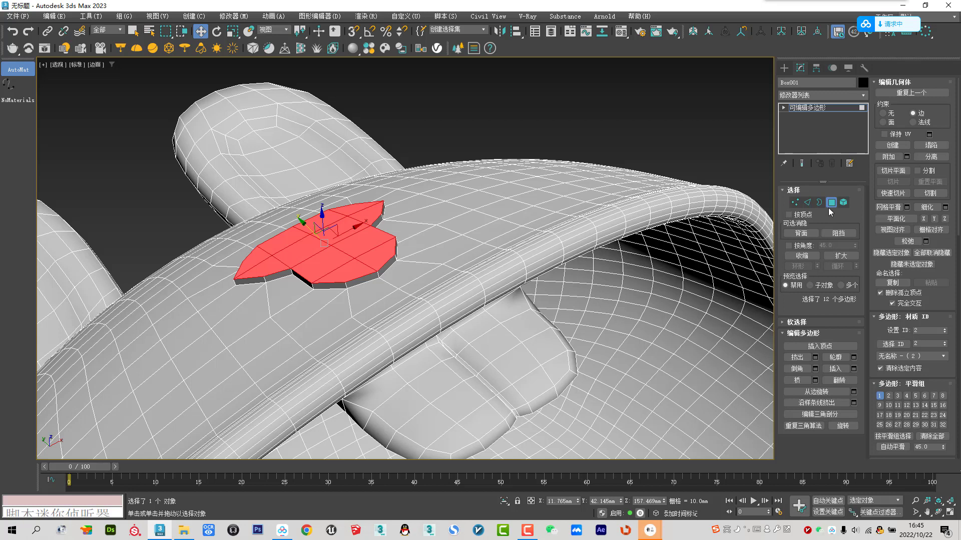
Step: Preview the head with NURMS smoothing on and edges hidden, comparing against the reference photo
click(829, 205)
click(881, 340)
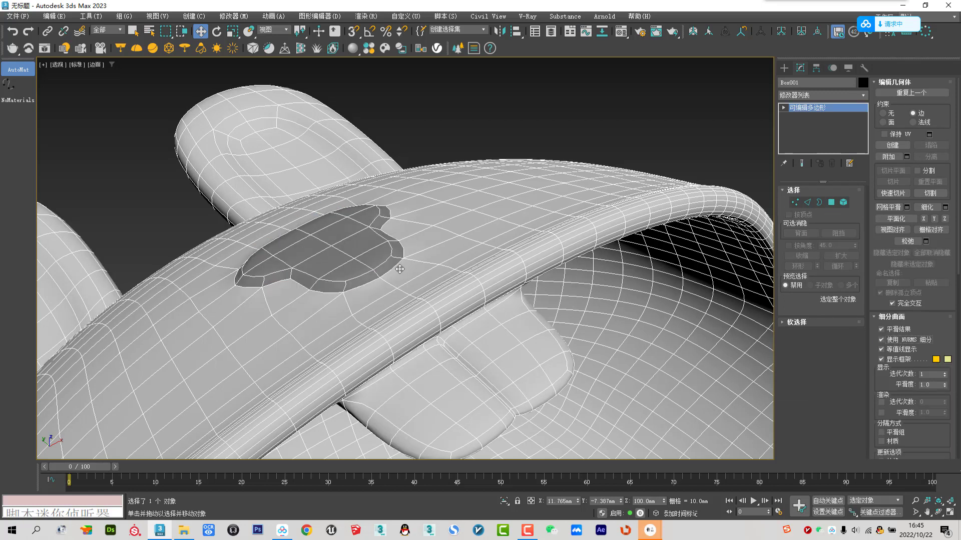
key(F4)
scroll(359, 328, down, 3)
scroll(360, 328, up, 2)
alt+middle_drag(359, 328, 368, 306)
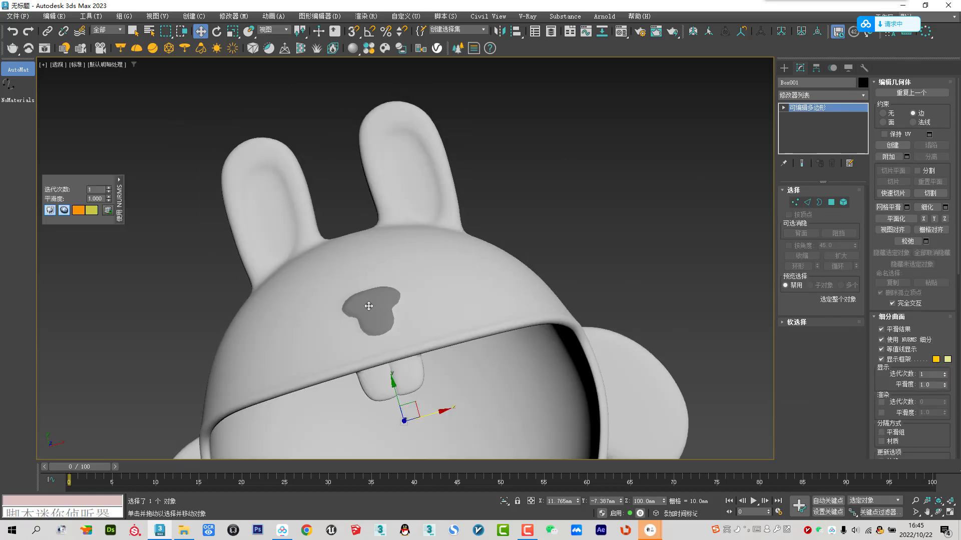
key(alt+Tab)
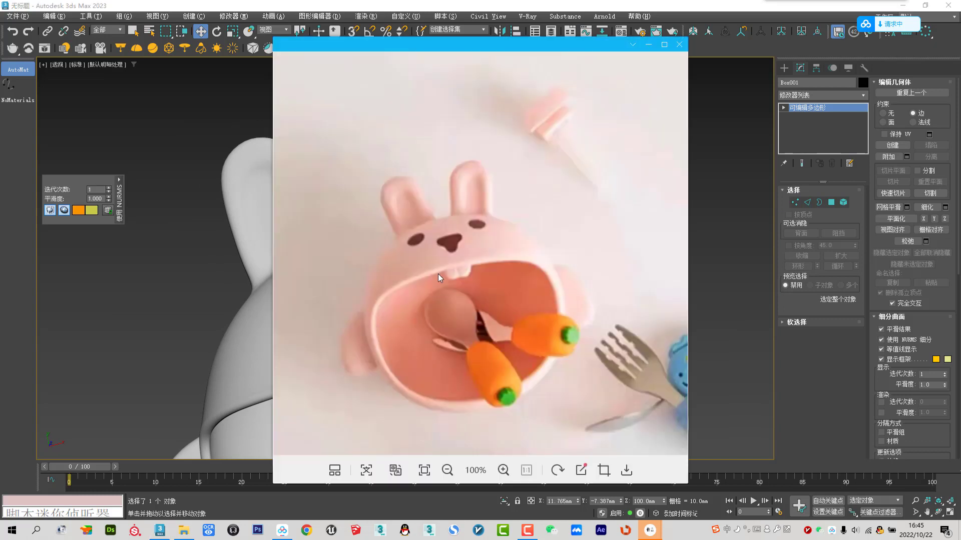
key(alt+Tab)
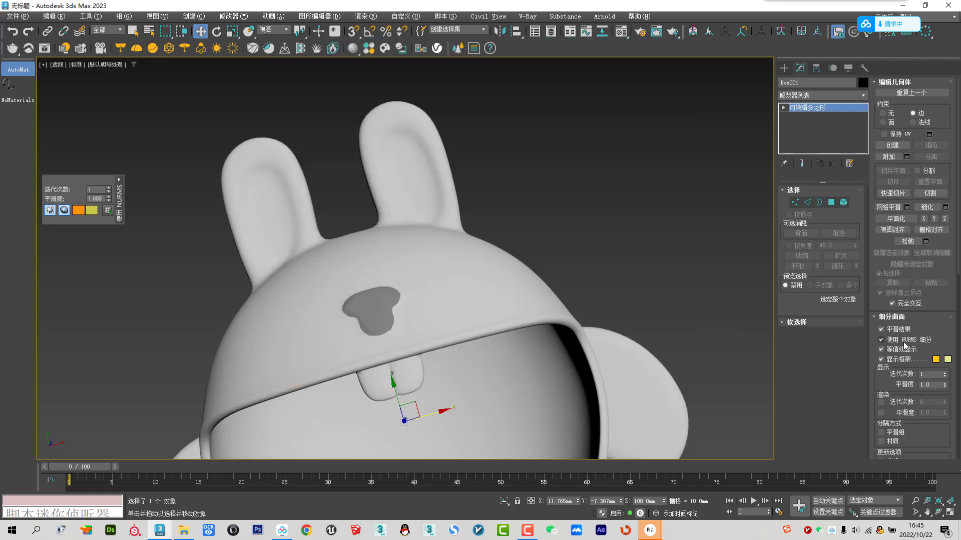
Step: Turn off NURMS smoothing, show edges, and select the first lower nose faces in Polygon mode
click(901, 340)
key(F4)
scroll(729, 265, up, 2)
scroll(729, 264, up, 5)
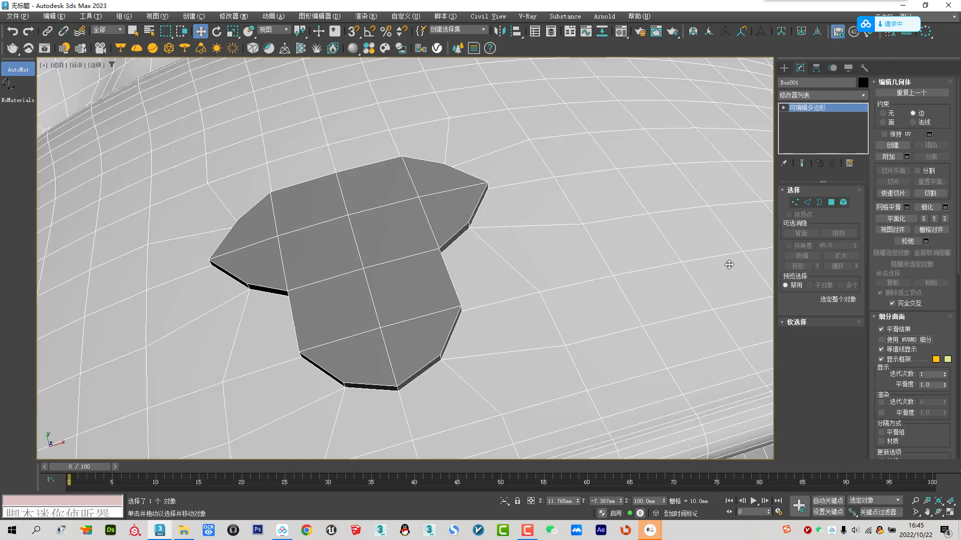
click(832, 202)
click(332, 306)
ctrl+click(402, 285)
ctrl+click(371, 363)
ctrl+click(411, 355)
Step: Add the nose's front and side faces to the selection
scroll(410, 355, down, 3)
alt+middle_drag(411, 355, 375, 362)
ctrl+click(298, 360)
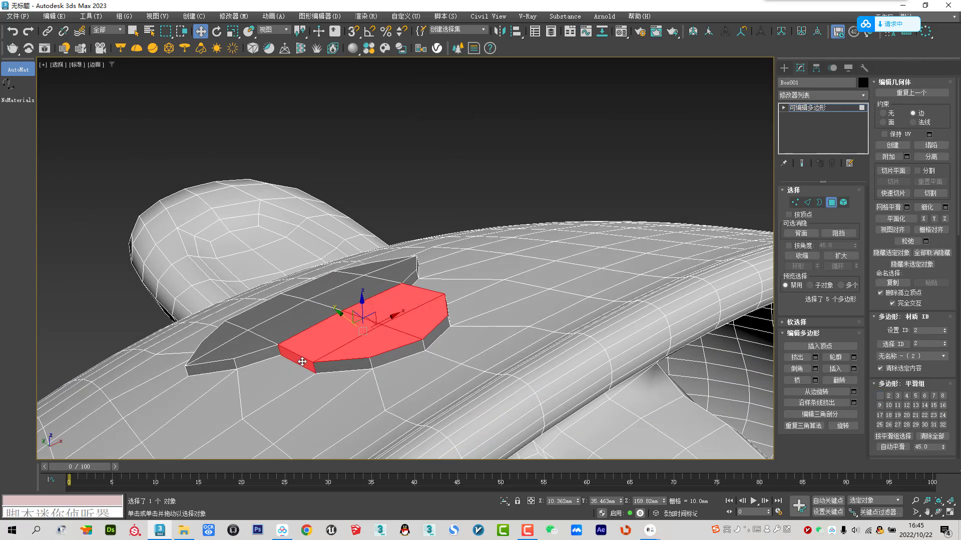
ctrl+click(350, 365)
ctrl+click(398, 356)
ctrl+click(435, 333)
mouse_move(435, 333)
alt+middle_down()
mouse_move(446, 393)
mouse_move(476, 404)
mouse_move(471, 392)
alt+middle_up()
ctrl+click(446, 393)
ctrl+click(473, 404)
Step: Scale the selected lower nose faces inward with constraints set to None, then exit Polygon mode
right_click(425, 356)
click(431, 376)
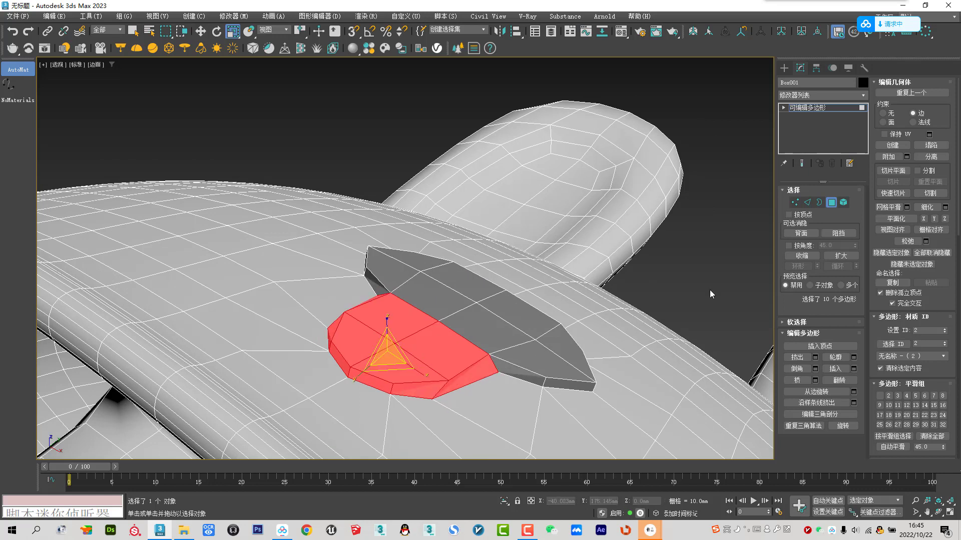
click(883, 113)
drag(419, 372, 407, 363)
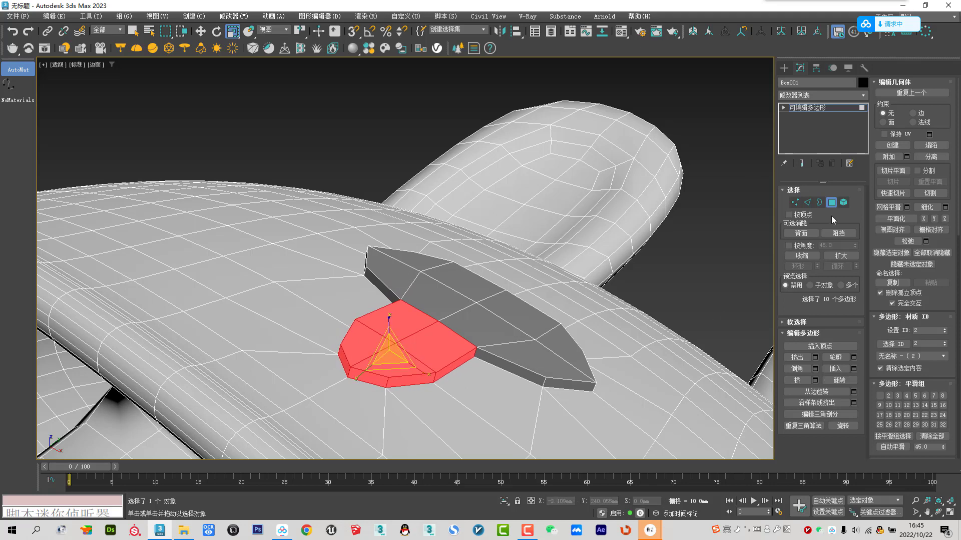
click(831, 202)
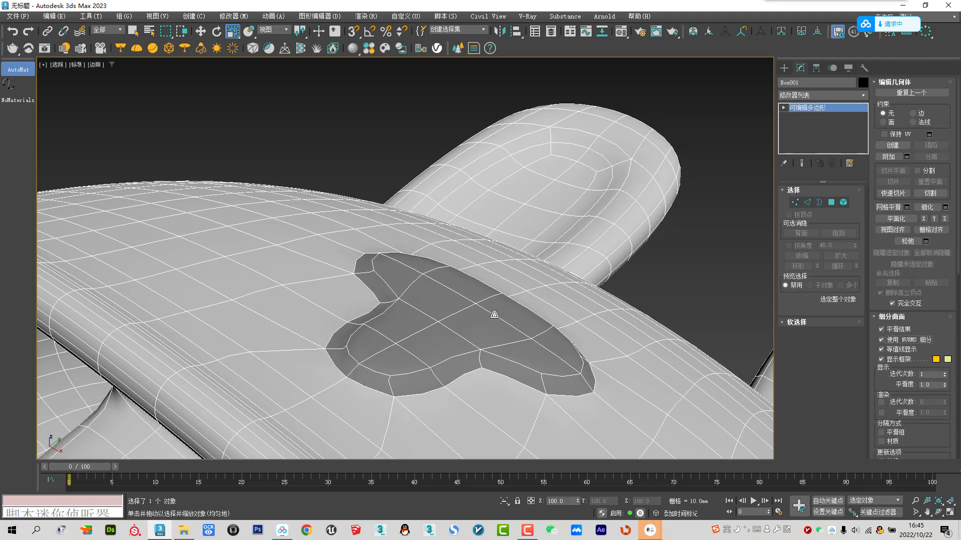
alt+middle_drag(494, 315, 435, 341)
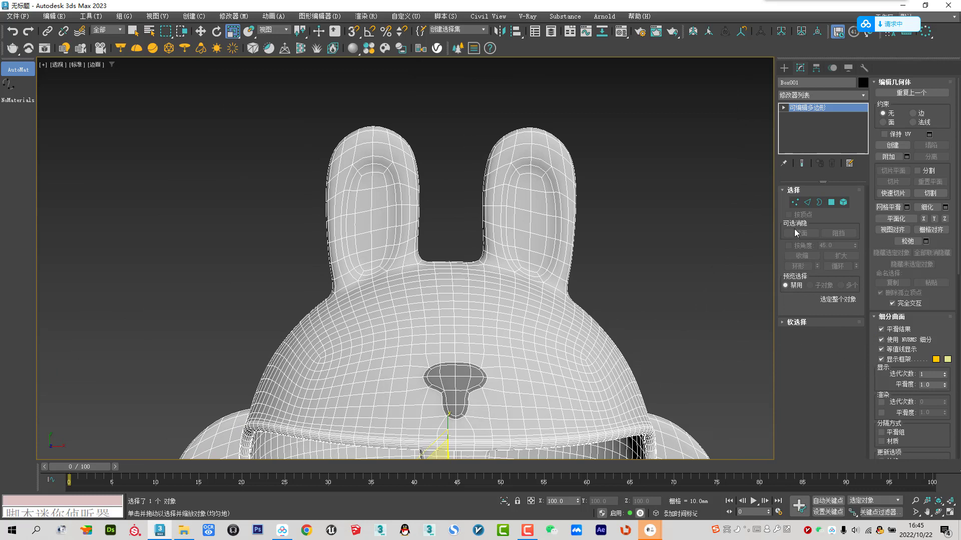
Step: Turn off NURMS smoothing, switch to the Move tool and check the bunny reference photo
click(795, 203)
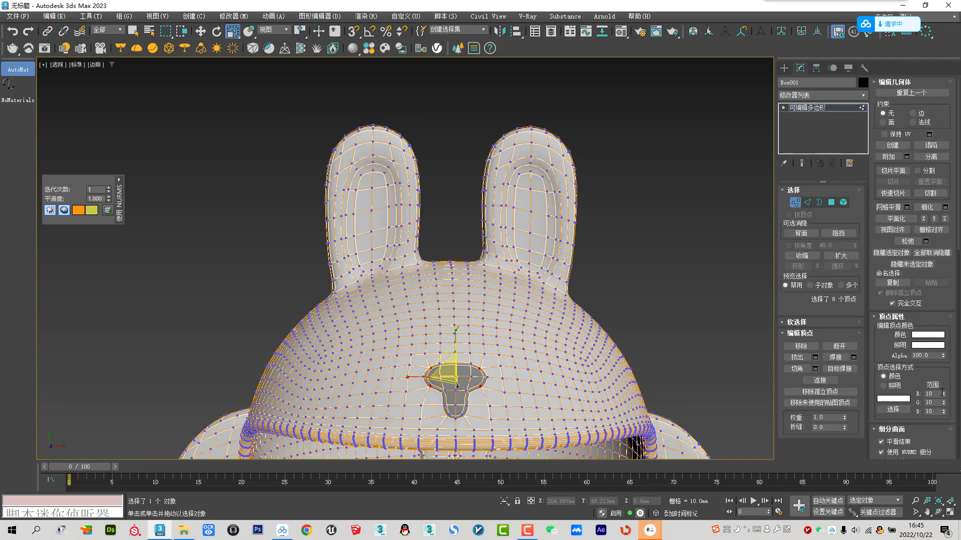
click(795, 202)
click(879, 340)
scroll(429, 350, up, 5)
right_click(424, 334)
click(435, 344)
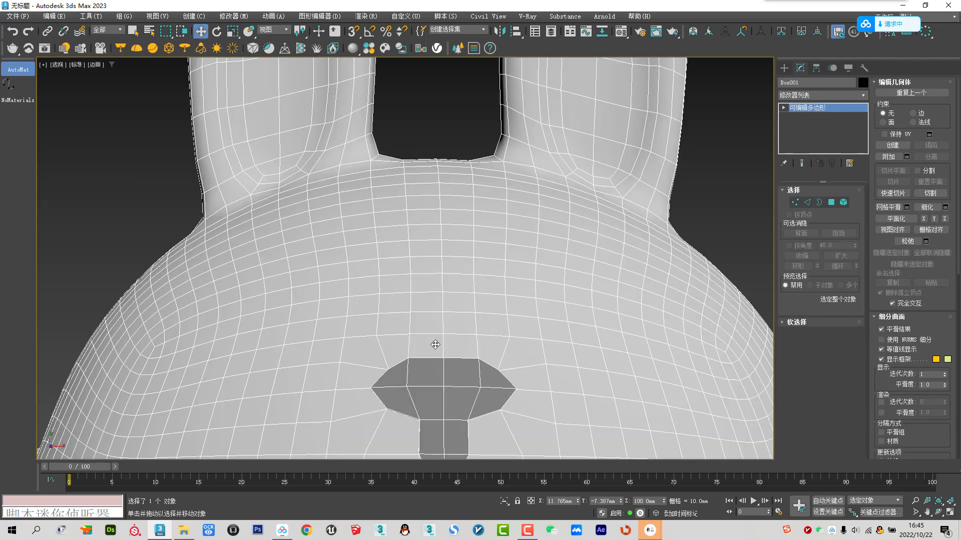
key(alt+Tab)
key(alt+Tab)
Step: Select the vertex pair above the nose and convert the selection to polygons
click(795, 203)
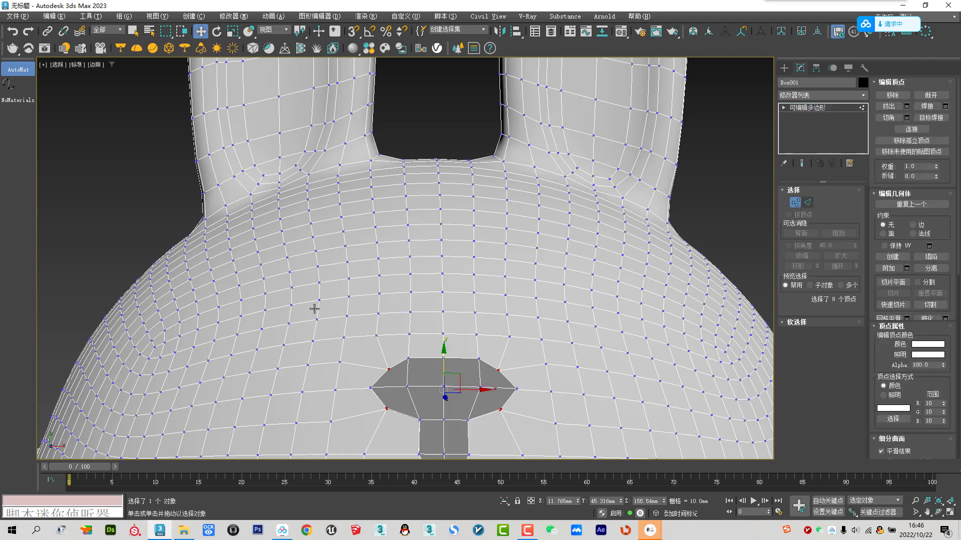
click(320, 303)
mouse_move(404, 304)
alt+middle_down()
mouse_move(397, 343)
mouse_move(489, 252)
alt+middle_up()
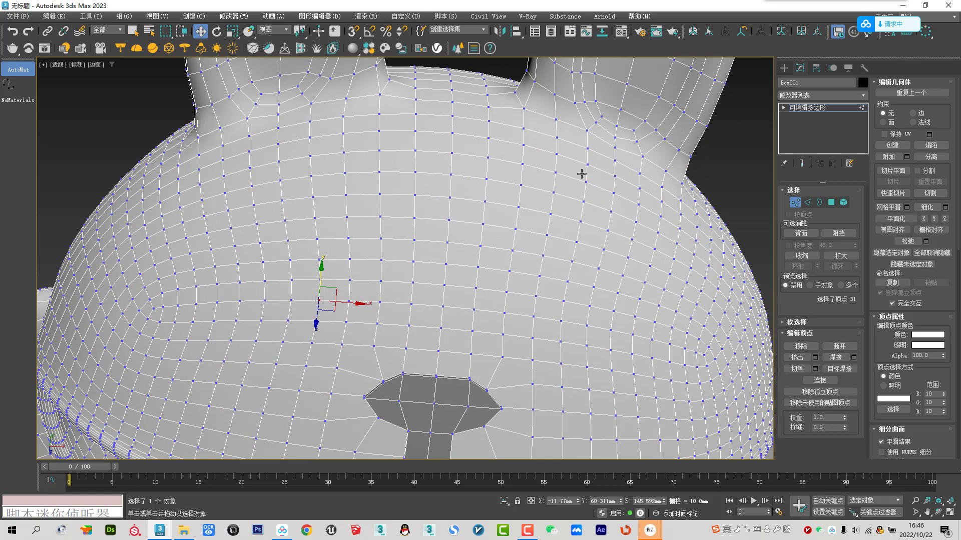
ctrl+click(563, 305)
alt+middle_drag(543, 317, 553, 292)
key(ctrl+z)
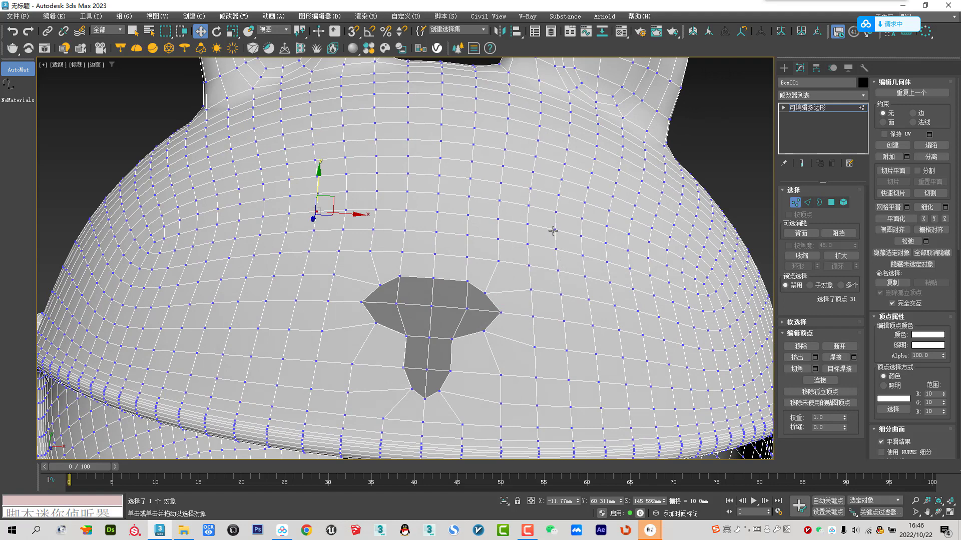
ctrl+click(554, 228)
scroll(521, 258, down, 2)
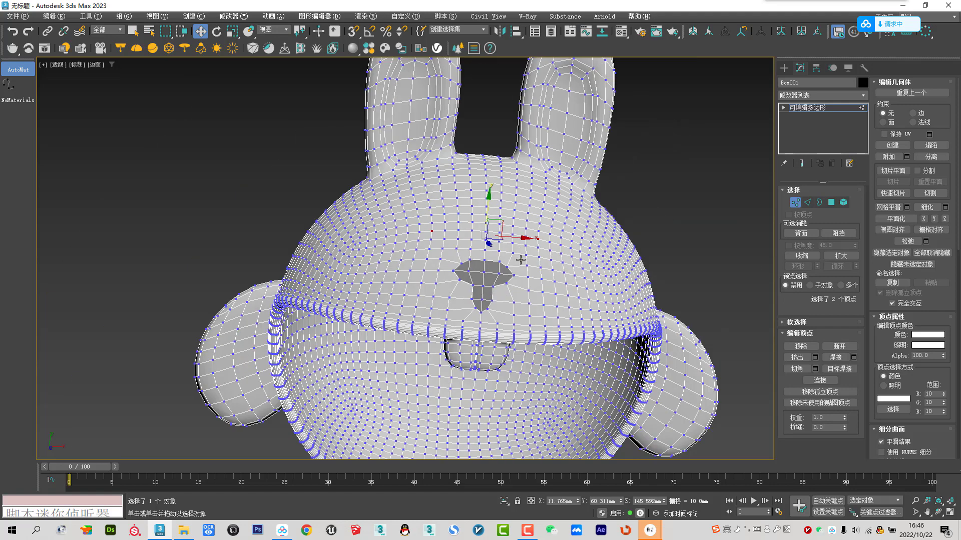
scroll(521, 258, down, 2)
scroll(520, 258, down, 1)
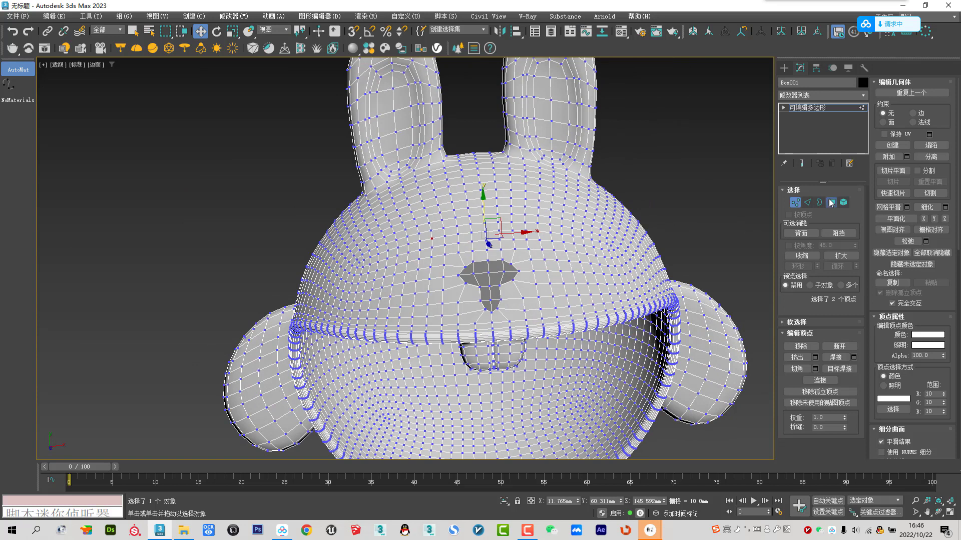
ctrl+click(830, 202)
Step: Check the reference photo, then select faces for the left eye patch above the nose
key(alt+Tab)
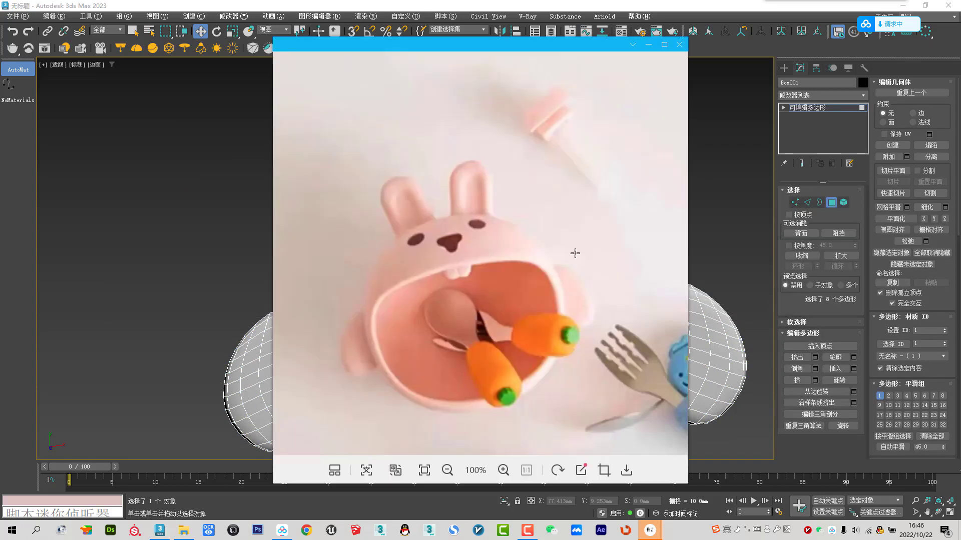
key(alt+Tab)
scroll(442, 242, up, 3)
scroll(442, 242, up, 3)
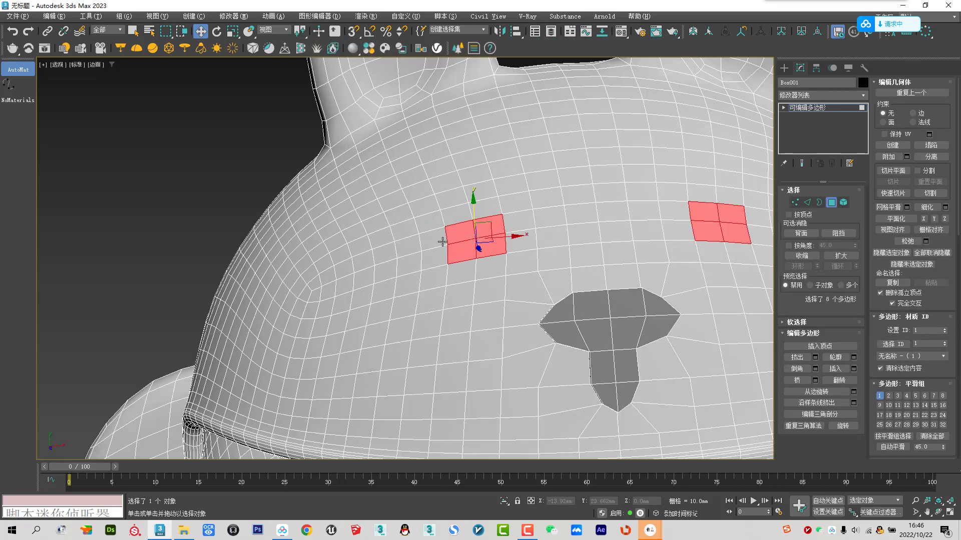
ctrl+click(432, 242)
ctrl+click(432, 264)
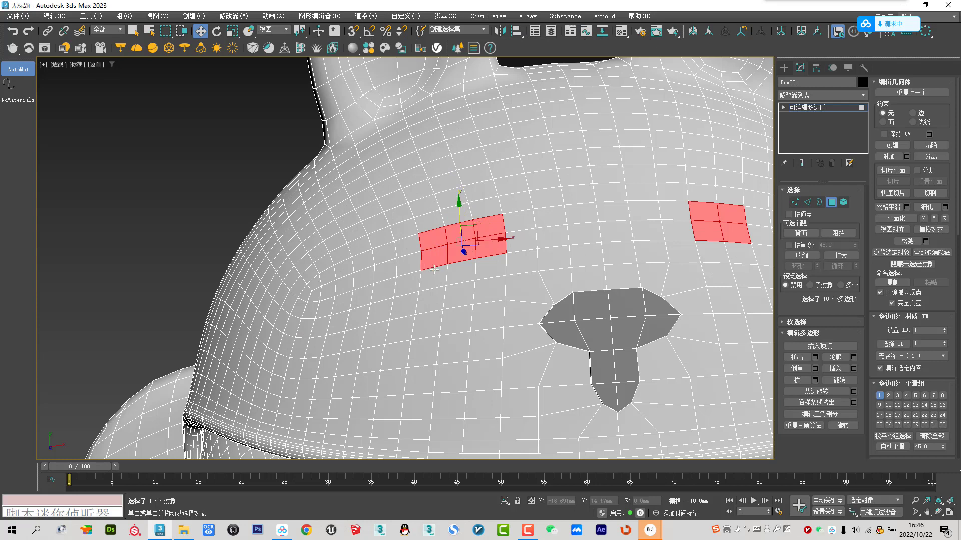
ctrl+click(439, 278)
ctrl+click(501, 262)
Step: Select matching faces for the right eye patch above the nose
scroll(495, 259, down, 5)
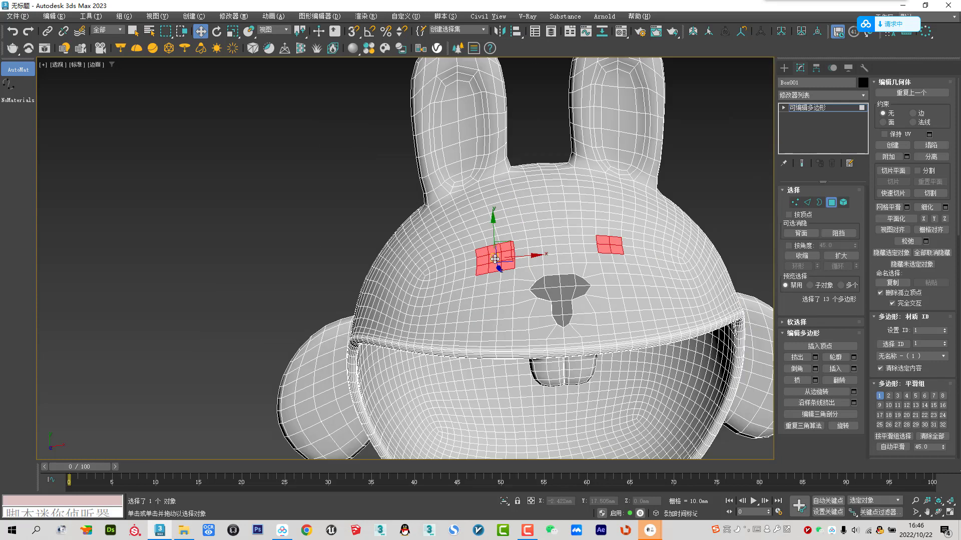
scroll(629, 254, up, 5)
ctrl+click(577, 263)
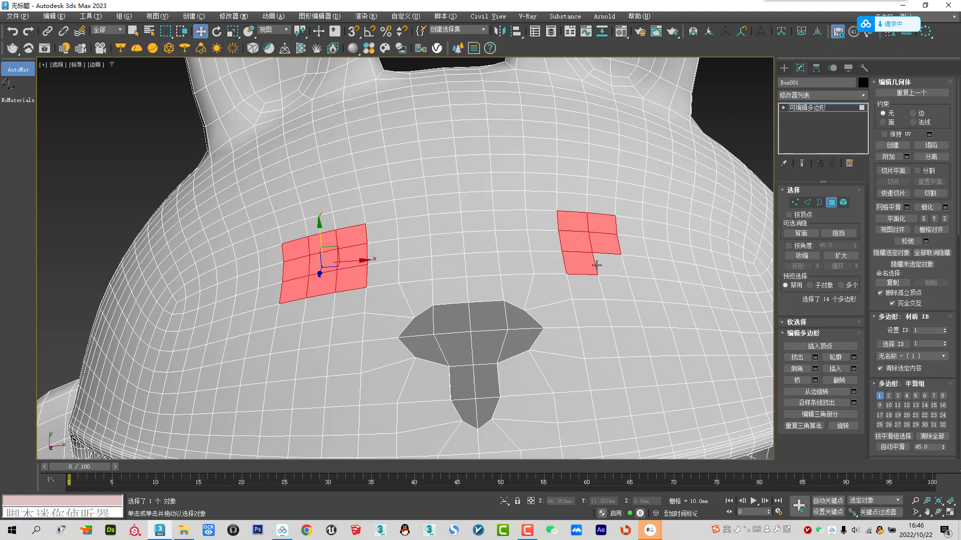
ctrl+click(608, 264)
ctrl+click(633, 248)
scroll(633, 232, down, 5)
alt+middle_drag(633, 232, 484, 291)
scroll(578, 254, up, 3)
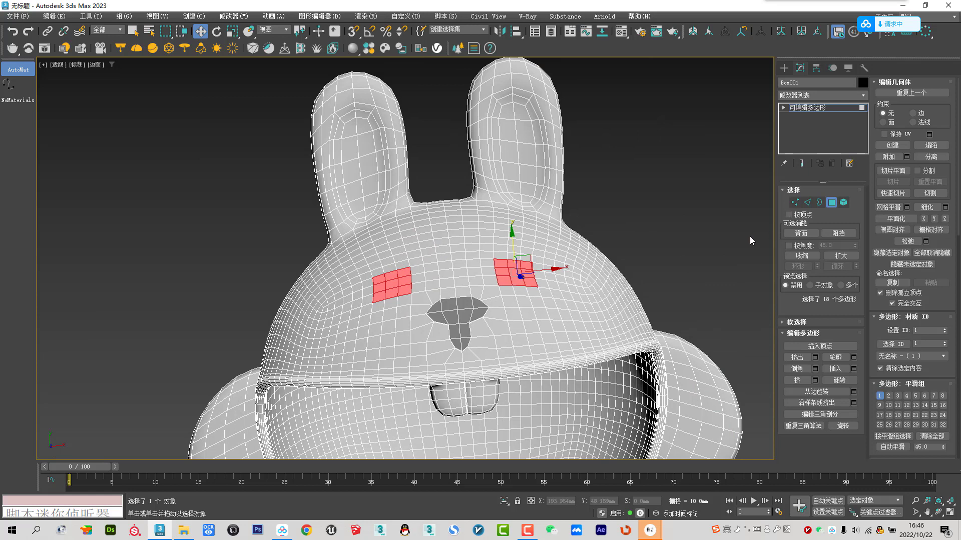
Step: Delete the eye faces and cap both resulting border holes
key(Delete)
click(819, 202)
click(531, 265)
ctrl+click(400, 287)
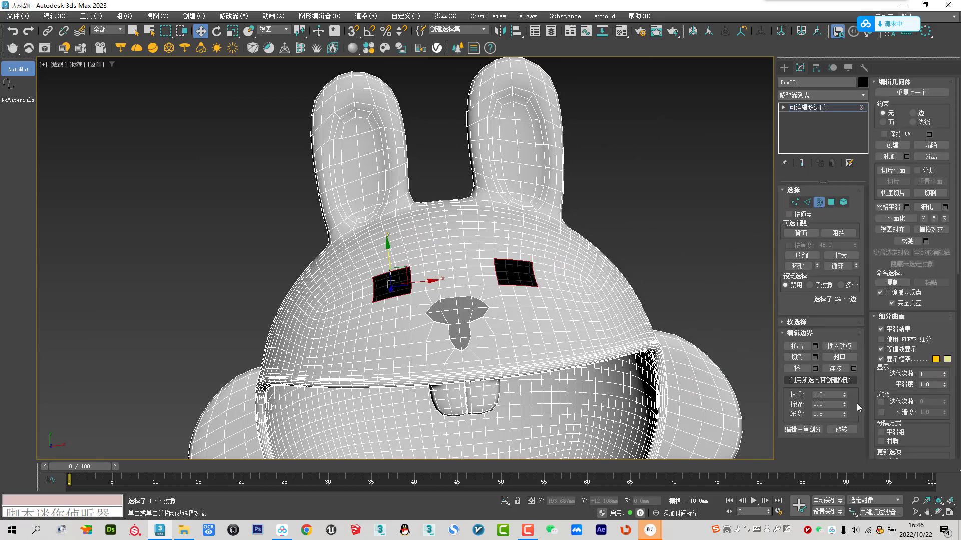
click(839, 357)
Step: Select both new eye caps and make them perfectly circular
click(831, 202)
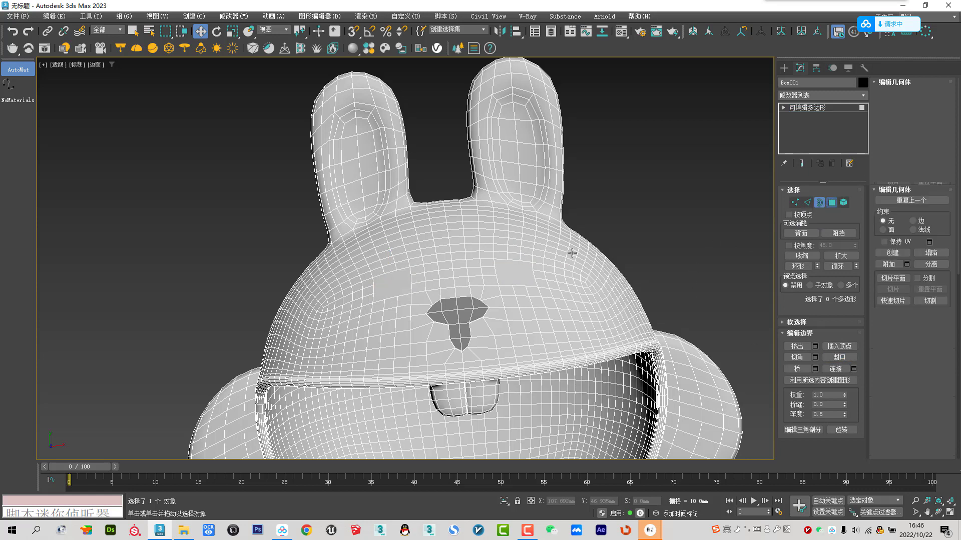
click(515, 272)
ctrl+click(392, 278)
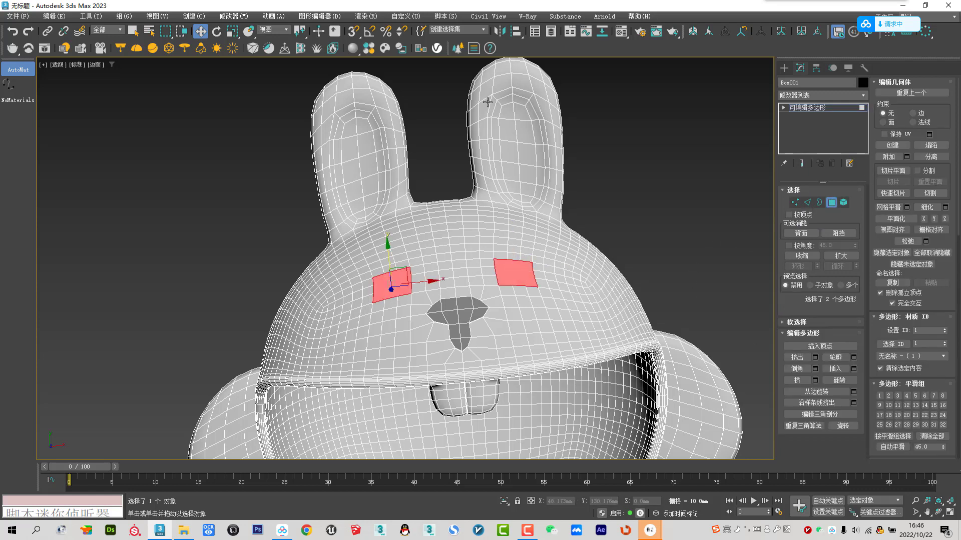
click(569, 32)
click(549, 87)
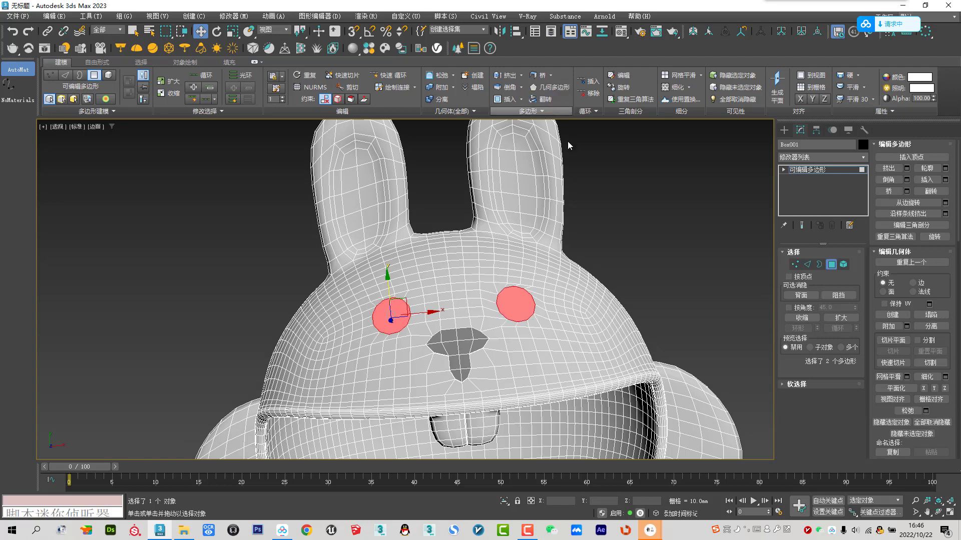
scroll(496, 316, up, 1)
scroll(424, 305, up, 2)
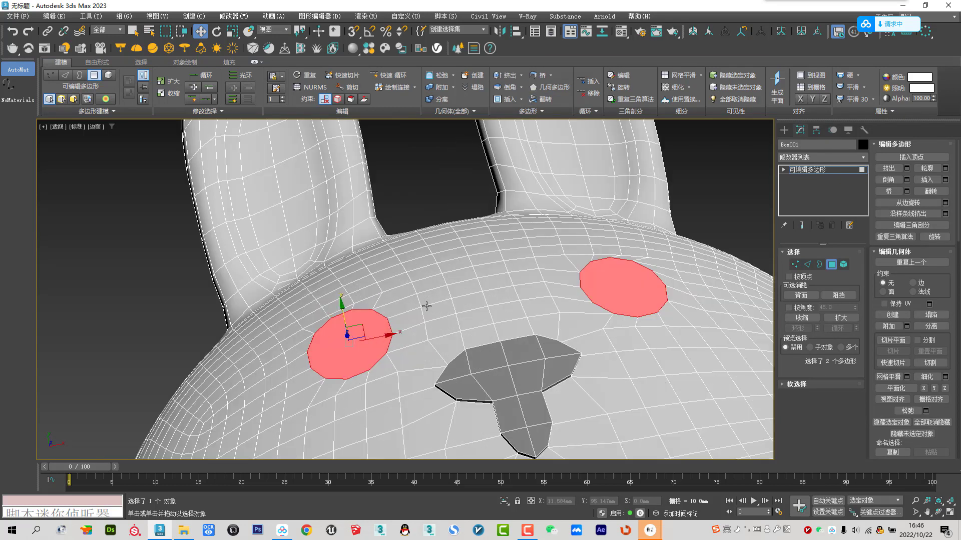
scroll(419, 328, up, 2)
scroll(491, 336, up, 2)
Step: Select only the right eye patch and set Rotate to Local reference coordinates
click(618, 324)
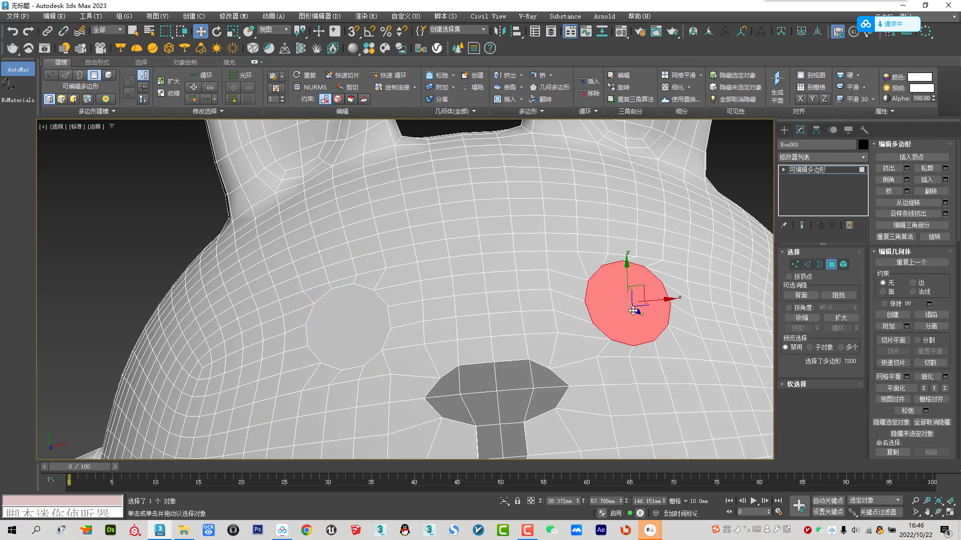
right_click(627, 315)
click(641, 325)
alt+middle_drag(636, 325, 632, 315)
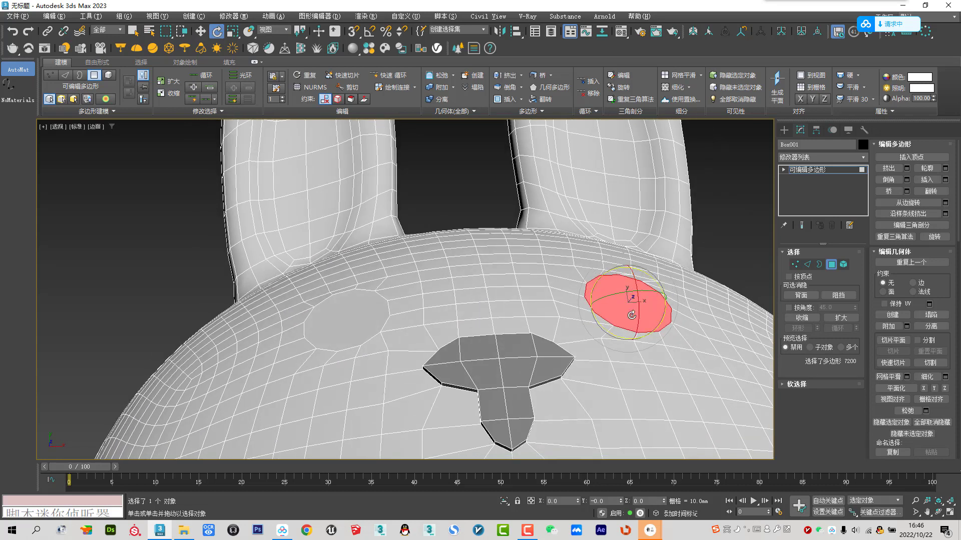
click(273, 29)
click(273, 65)
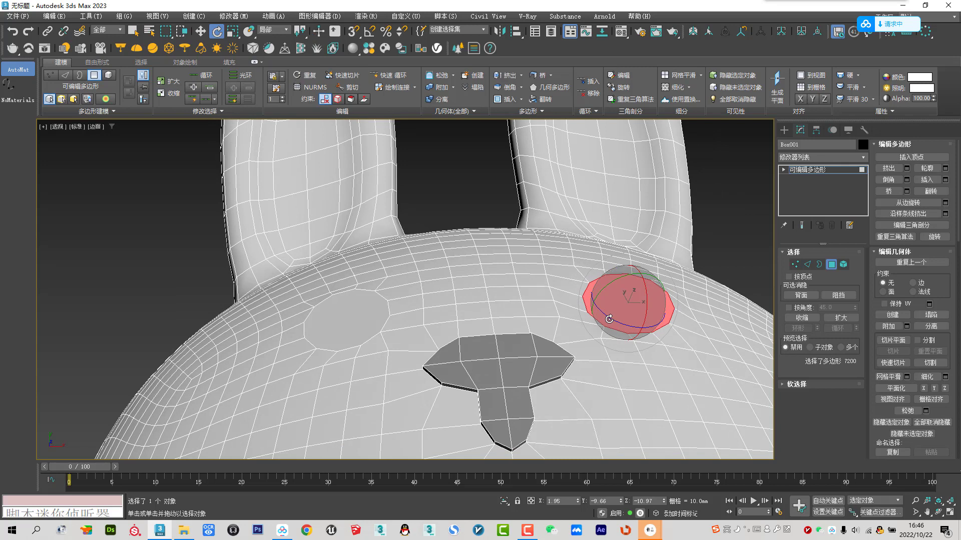
Step: Rotate the right eye patch to follow the head's curve, then add the left eye patch
drag(630, 327, 624, 325)
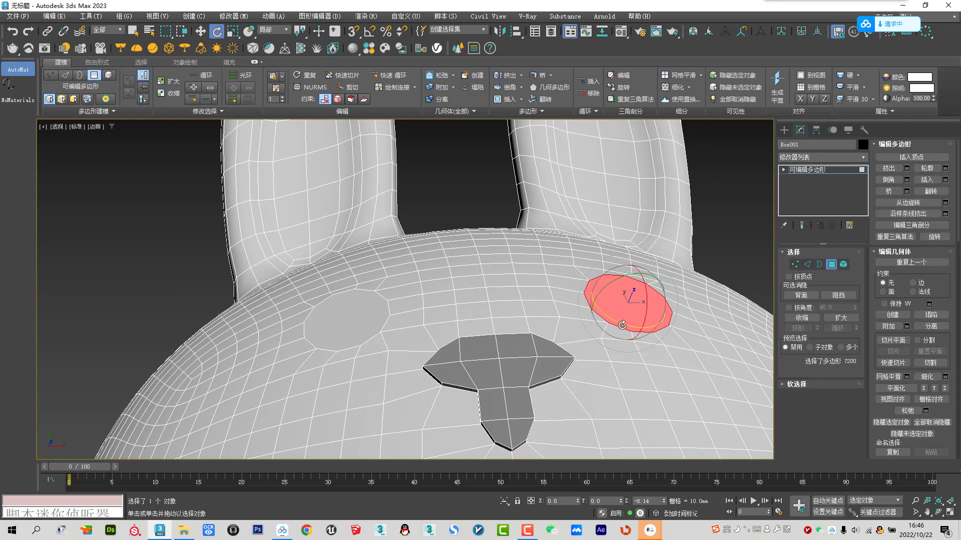
alt+middle_drag(623, 325, 499, 347)
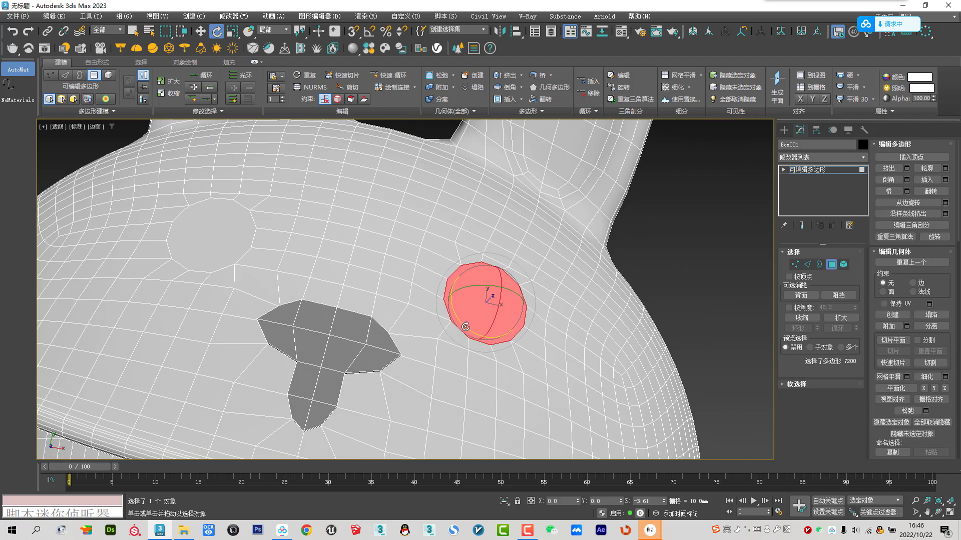
drag(470, 329, 474, 310)
alt+middle_drag(365, 307, 301, 316)
right_click(305, 318)
click(314, 324)
ctrl+click(213, 326)
Step: Assign the material to both eye patches in the Material Editor
key(m)
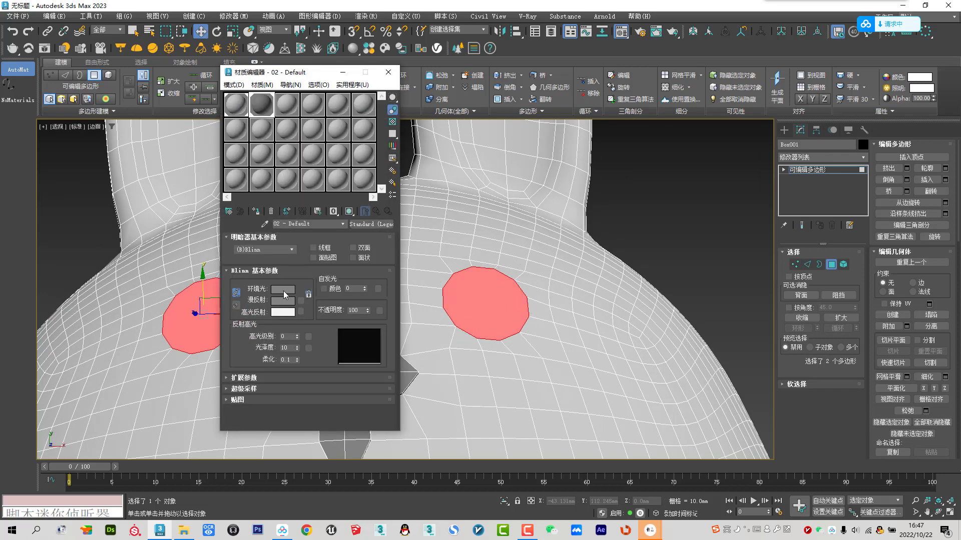
click(255, 211)
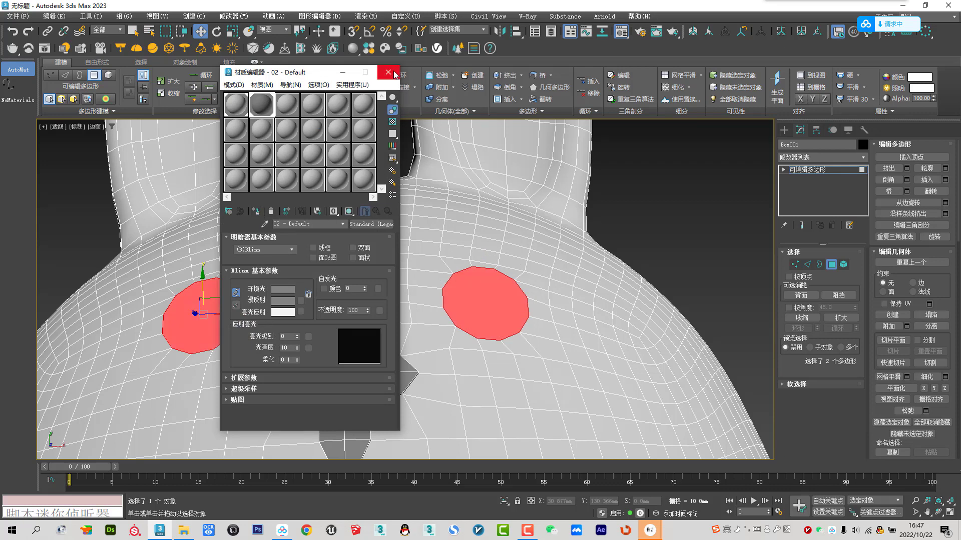
click(388, 72)
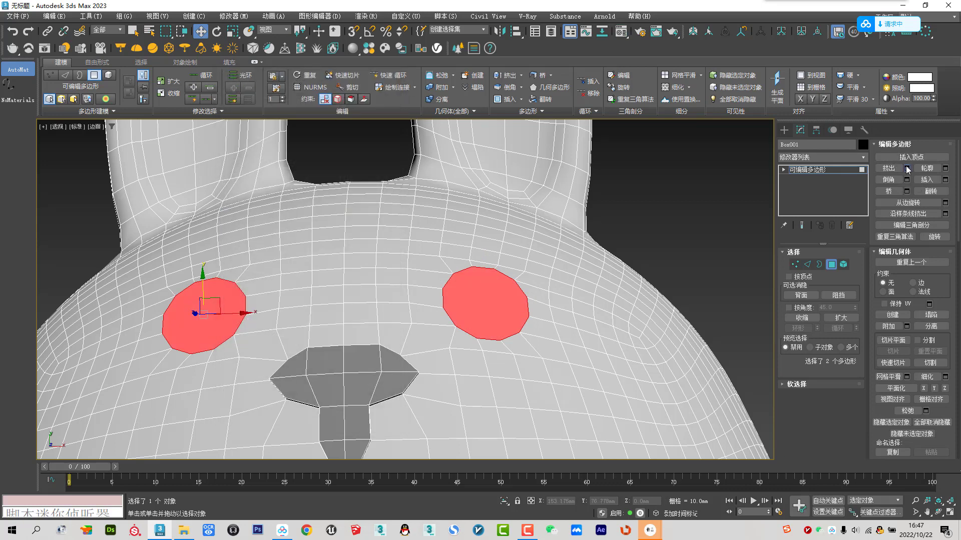
Step: Extrude both eye patches, then inset them to form inner rings
click(907, 168)
click(410, 324)
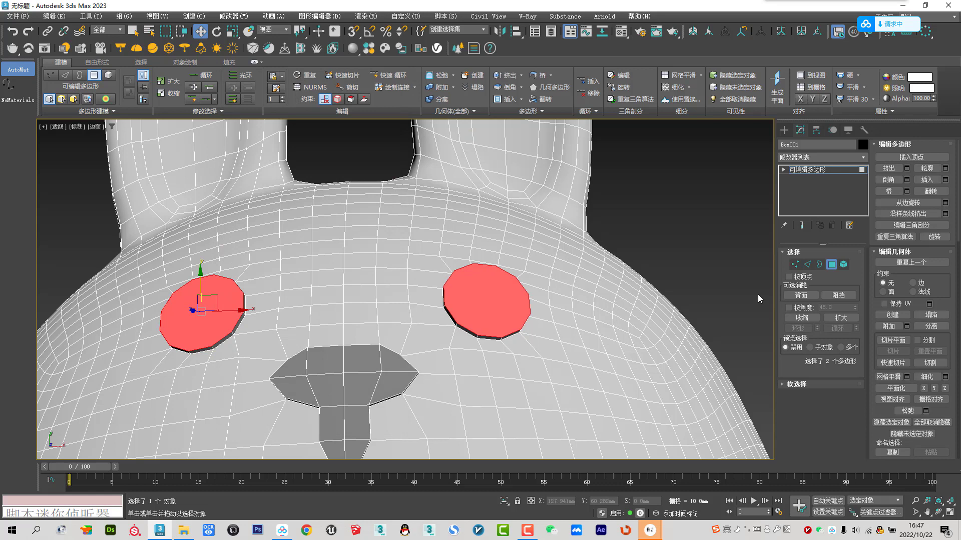
click(926, 179)
drag(498, 295, 499, 305)
key(w)
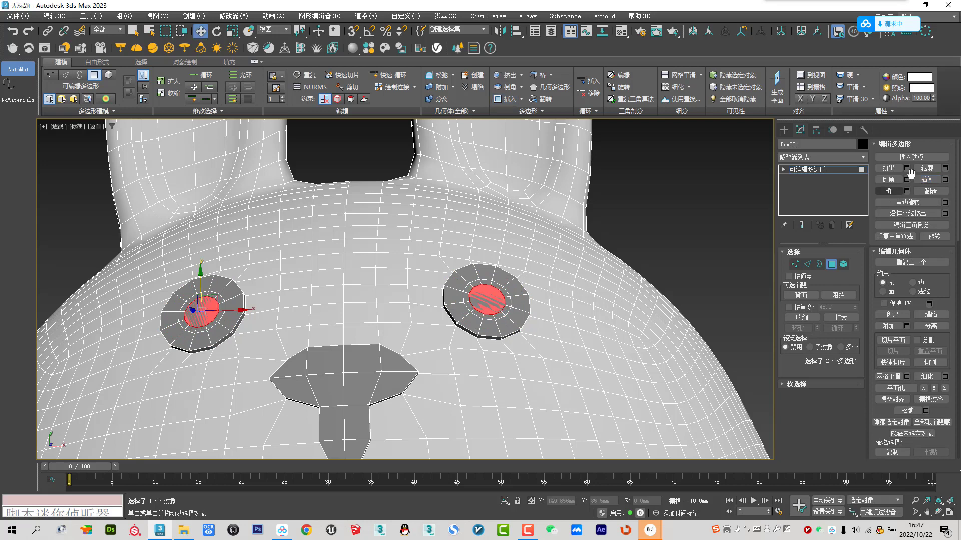
Step: Collapse each eye centre to a point and enable NURMS smoothing on the bunny
click(931, 314)
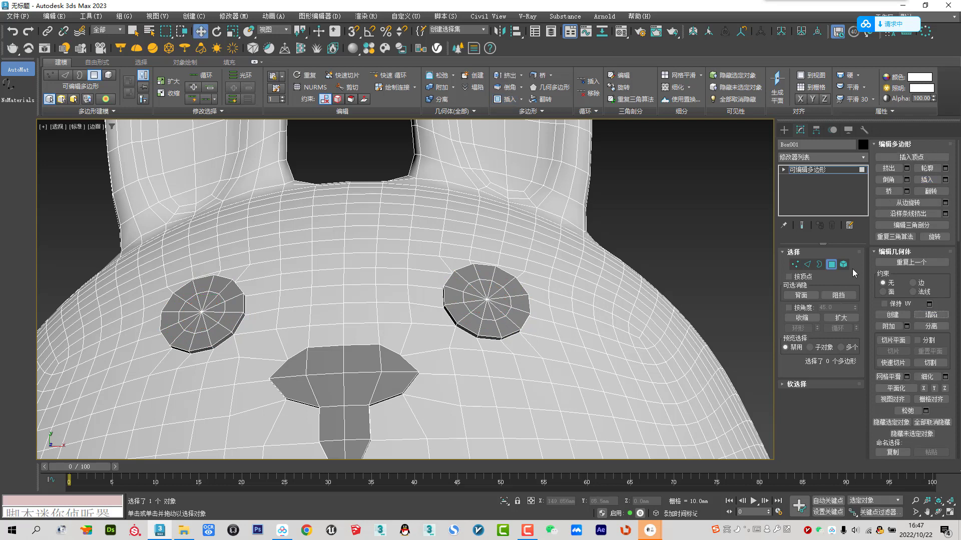
click(831, 265)
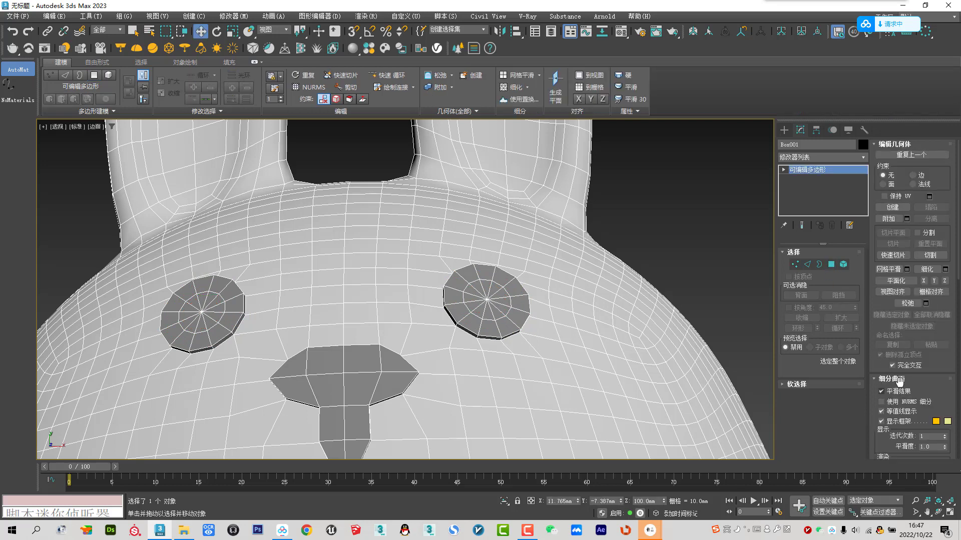
click(881, 401)
scroll(479, 328, down, 3)
key(F4)
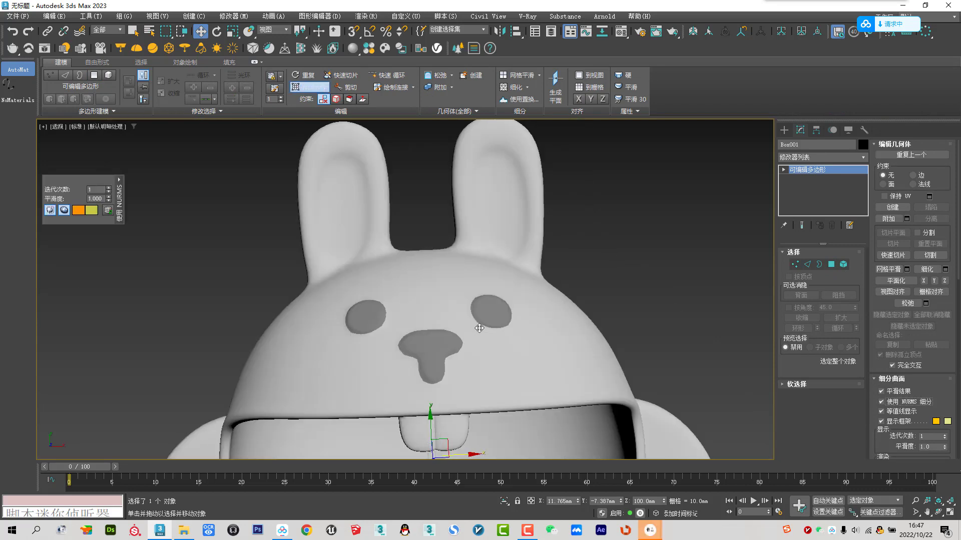
scroll(479, 329, down, 3)
mouse_move(478, 328)
alt+middle_down()
mouse_move(501, 316)
mouse_move(486, 310)
mouse_move(658, 361)
alt+middle_up()
scroll(490, 302, up, 3)
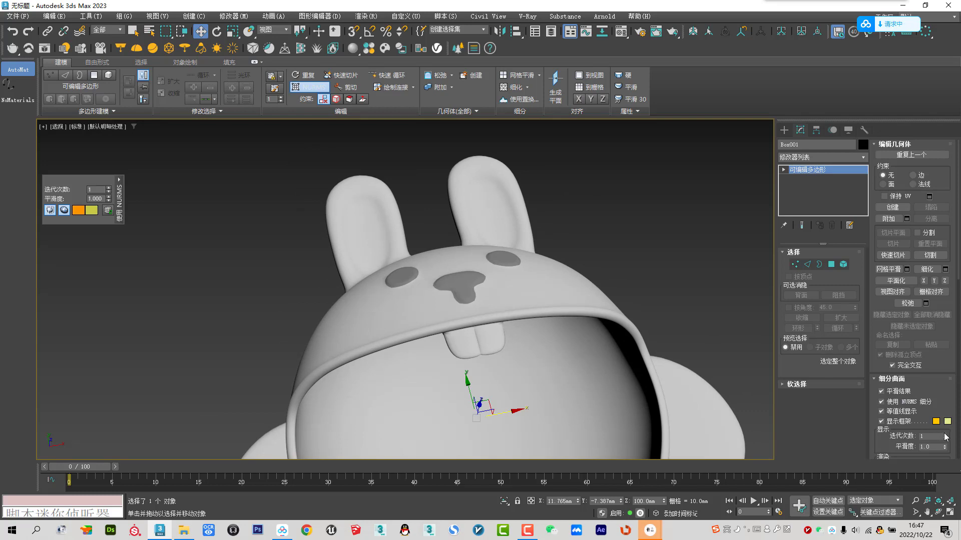
Step: Raise NURMS iterations to 2 and compare the isoline and full wireframe displays
key(shift+z)
key(shift+z)
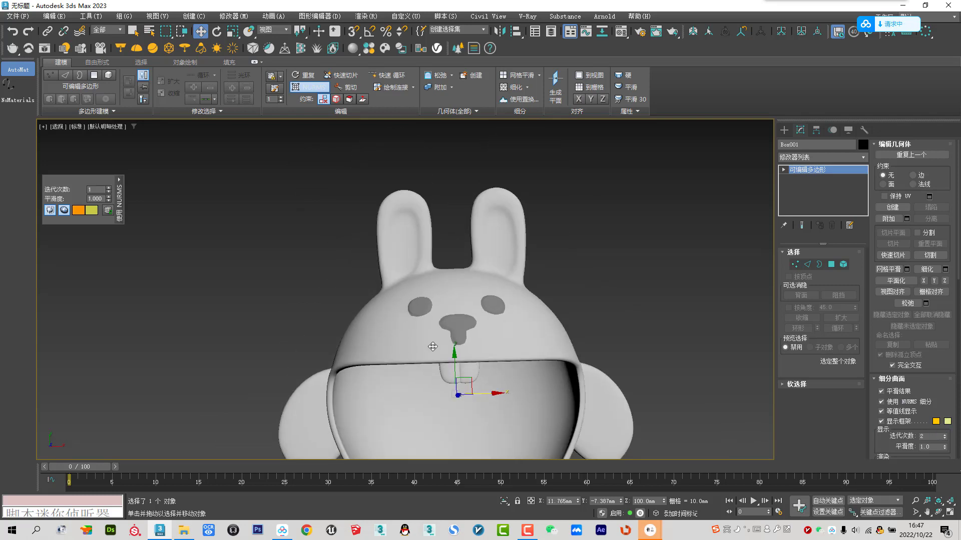
key(F4)
click(897, 415)
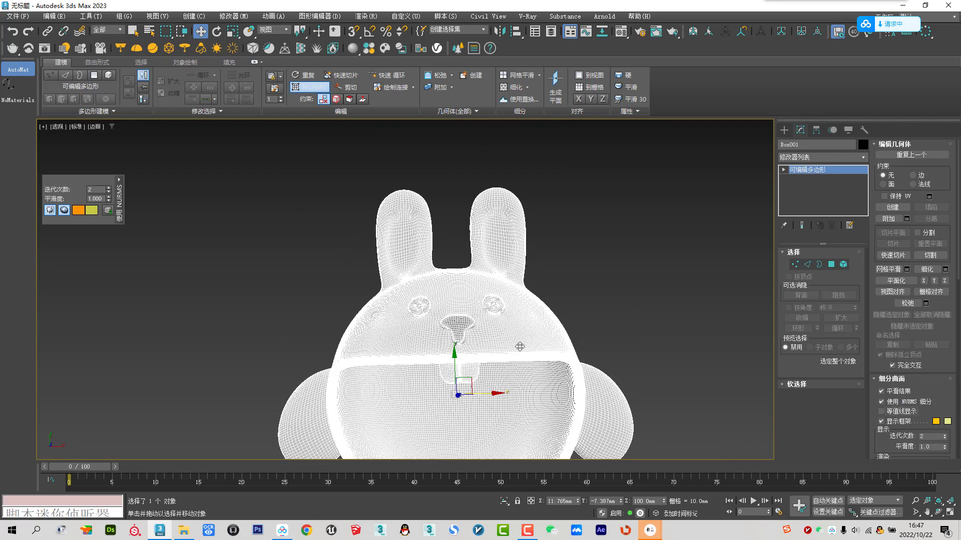
click(893, 413)
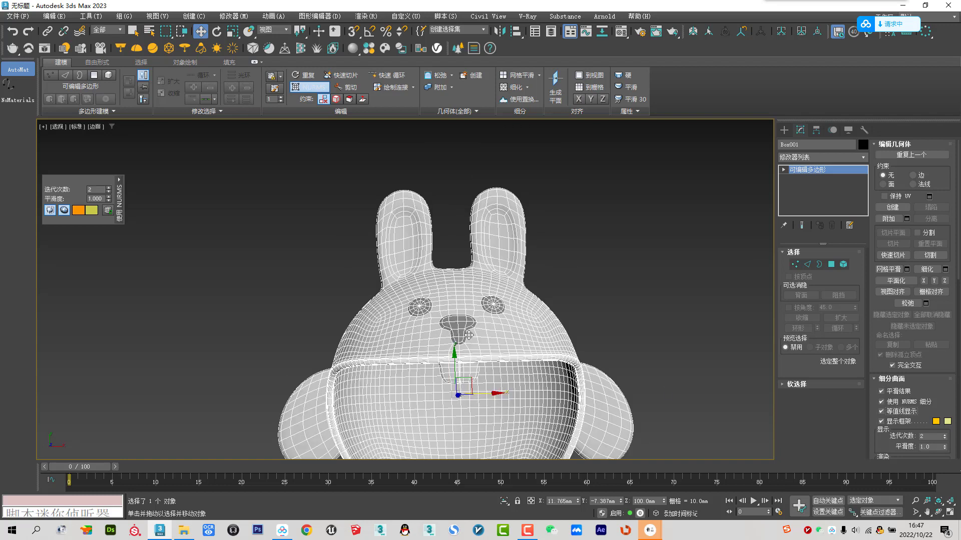
key(F4)
key(F4)
key(F4)
mouse_move(453, 359)
alt+middle_down()
mouse_move(479, 295)
mouse_move(507, 321)
alt+middle_up()
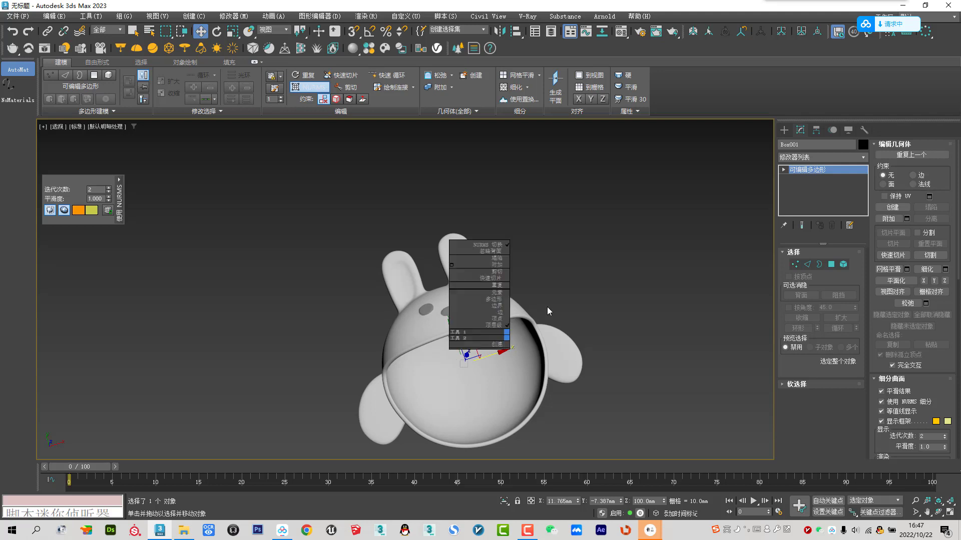
Step: Unhide all the other models in the scene
right_click(508, 320)
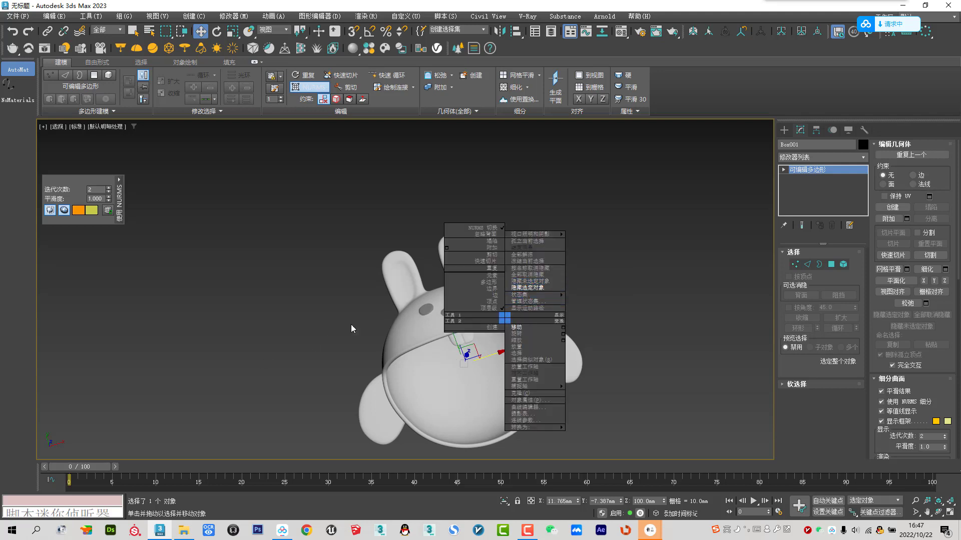
click(530, 274)
alt+middle_drag(530, 274, 492, 325)
alt+middle_drag(402, 326, 582, 366)
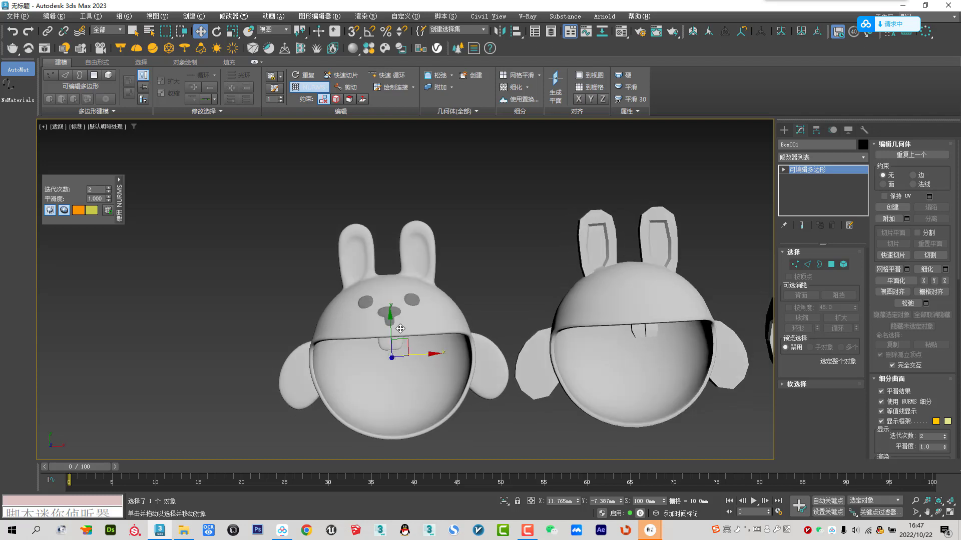
Step: Turn on NURMS smoothing for the second bunny
click(635, 360)
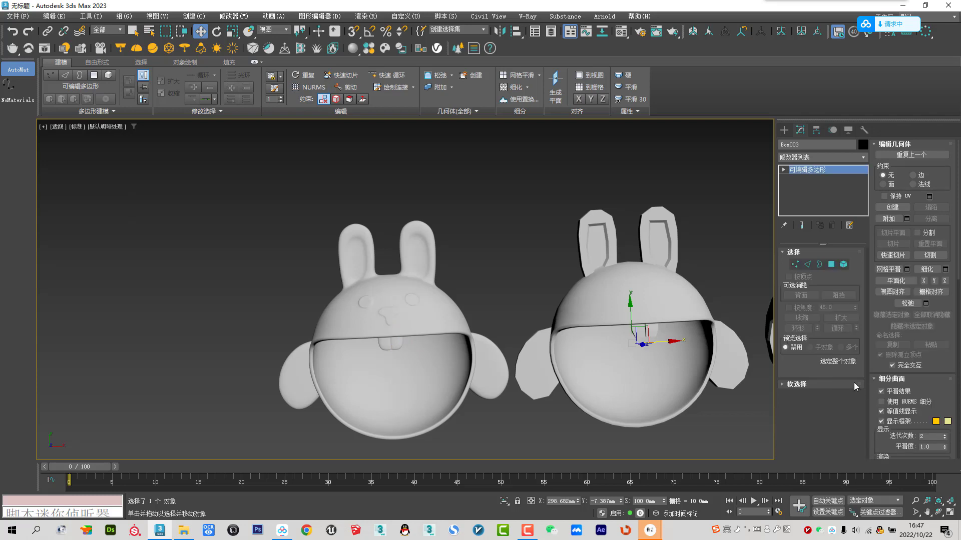
click(889, 404)
key(F4)
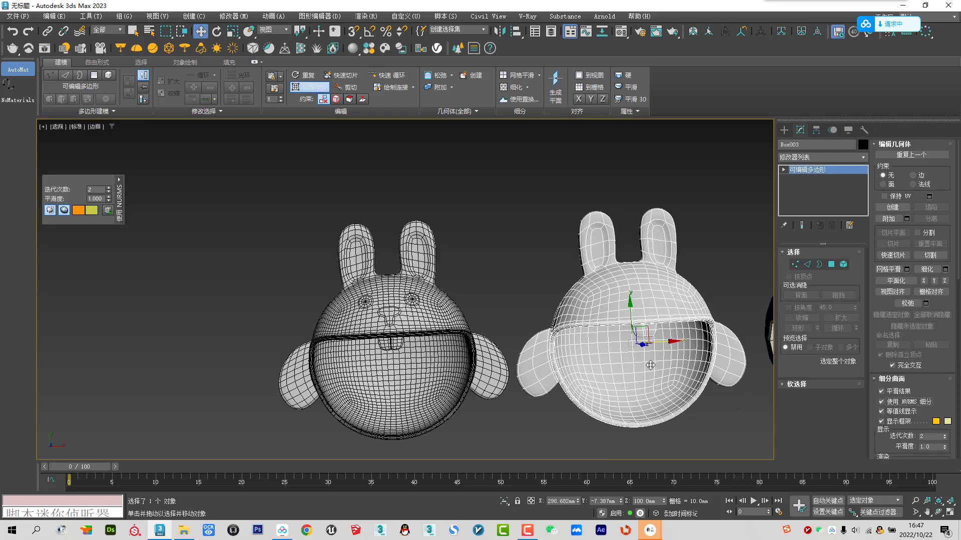
middle_drag(646, 355, 362, 312)
key(F4)
Step: Turn on NURMS smoothing for the plain sphere bowl, then deselect it
click(513, 308)
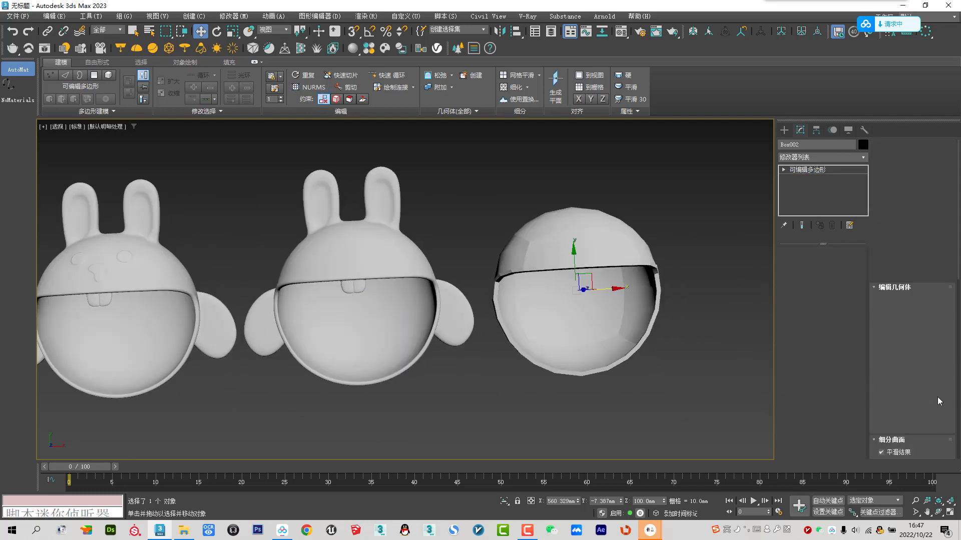
click(895, 403)
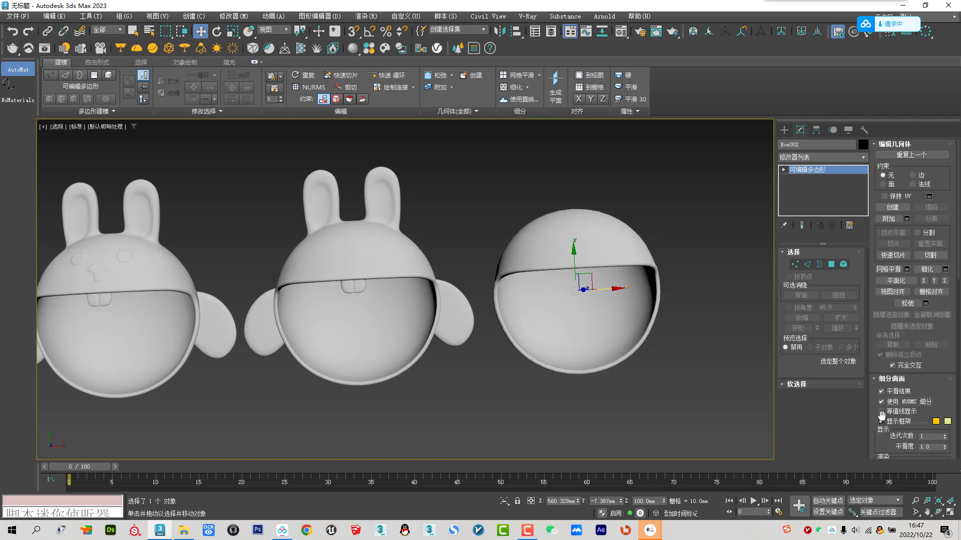
key(F4)
scroll(518, 333, down, 3)
mouse_move(518, 333)
alt+middle_down()
mouse_move(523, 317)
mouse_move(503, 356)
alt+middle_up()
click(531, 225)
mouse_move(532, 225)
alt+middle_down()
mouse_move(502, 322)
mouse_move(479, 299)
mouse_move(458, 325)
alt+middle_up()
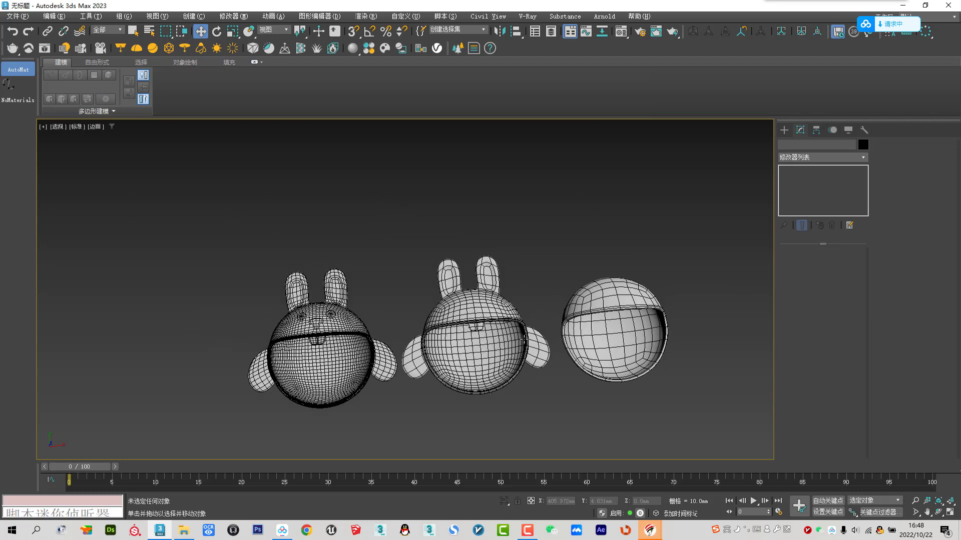
scroll(458, 325, up, 3)
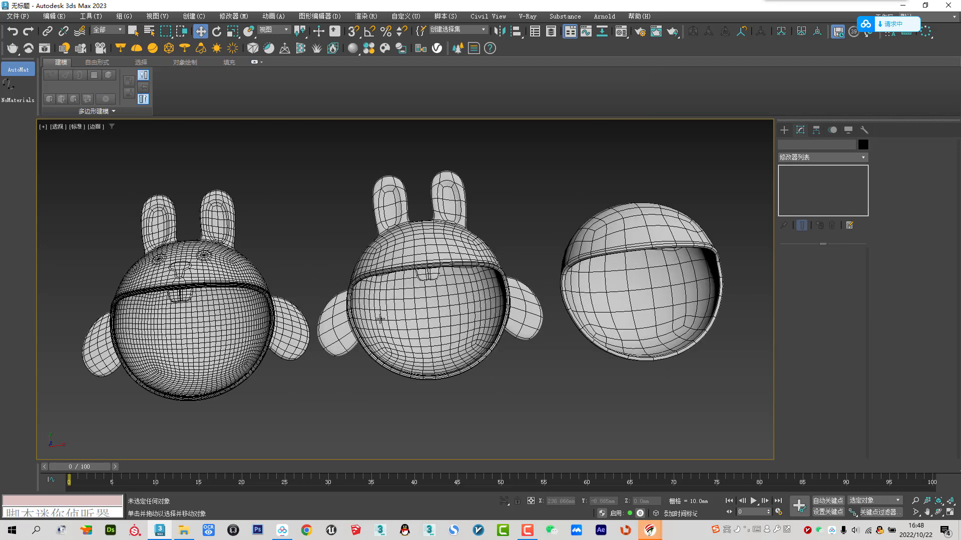